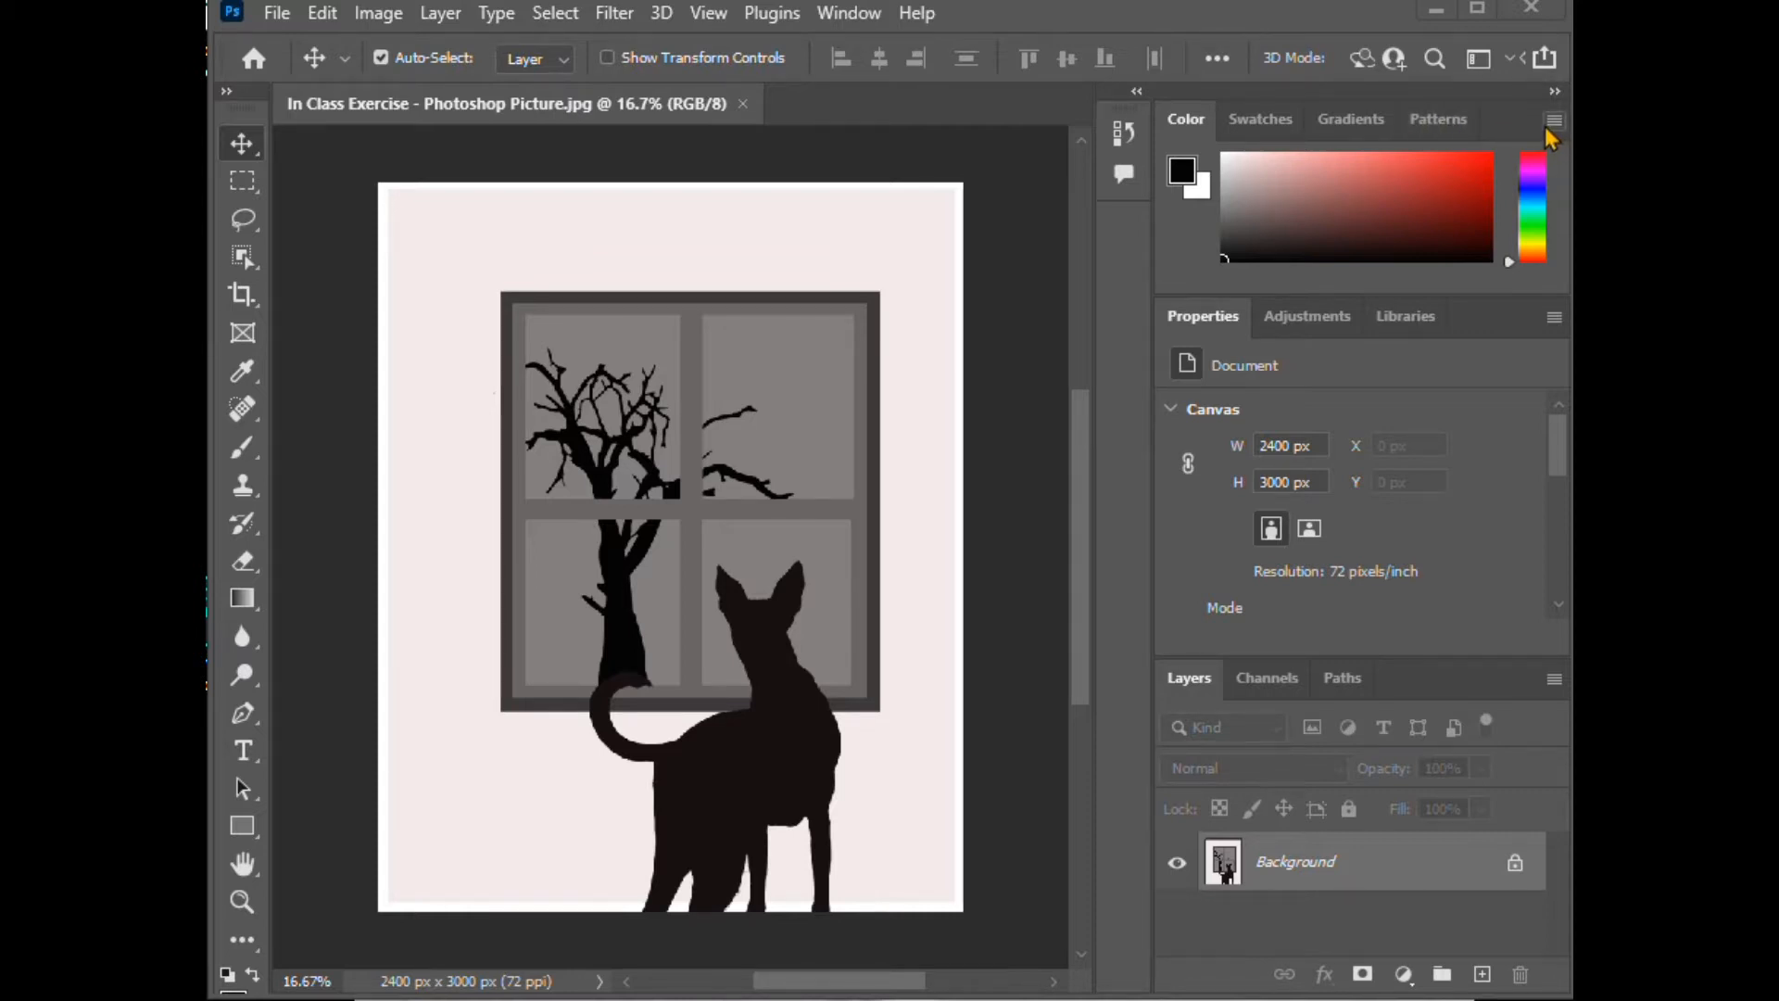
Step: Close the Color and Swatches panels and dock the History panel beside Patterns
click(1427, 128)
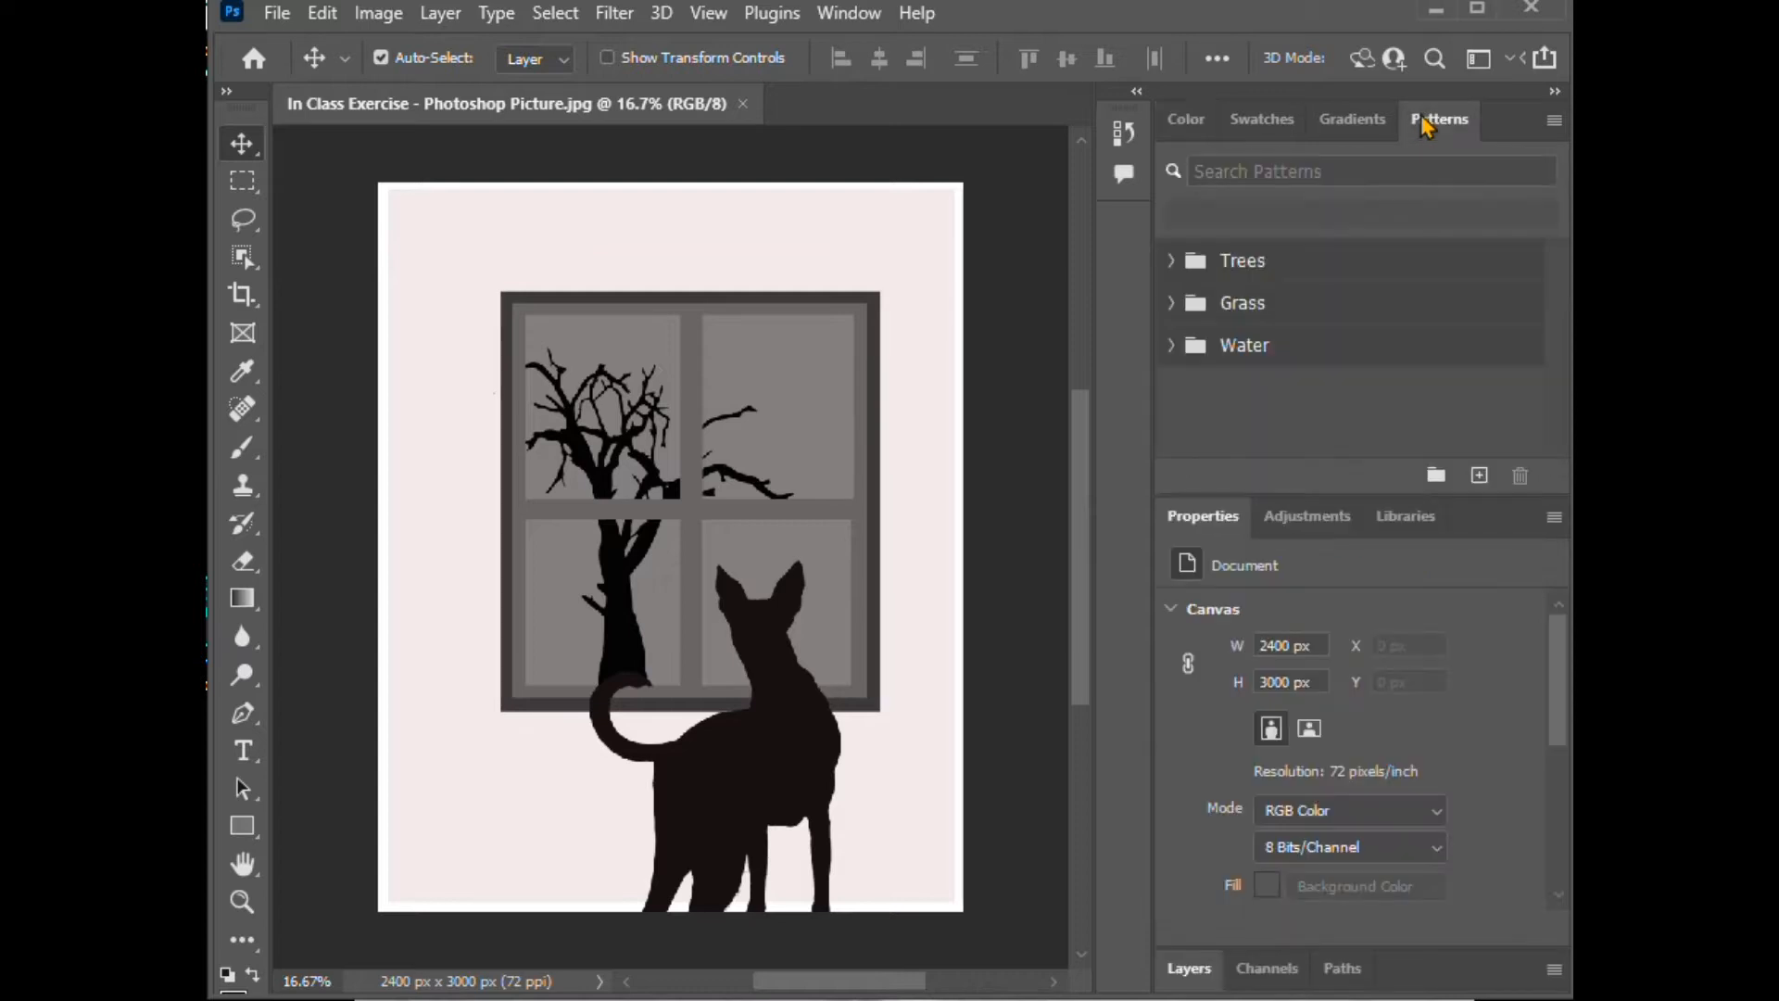
click(1197, 126)
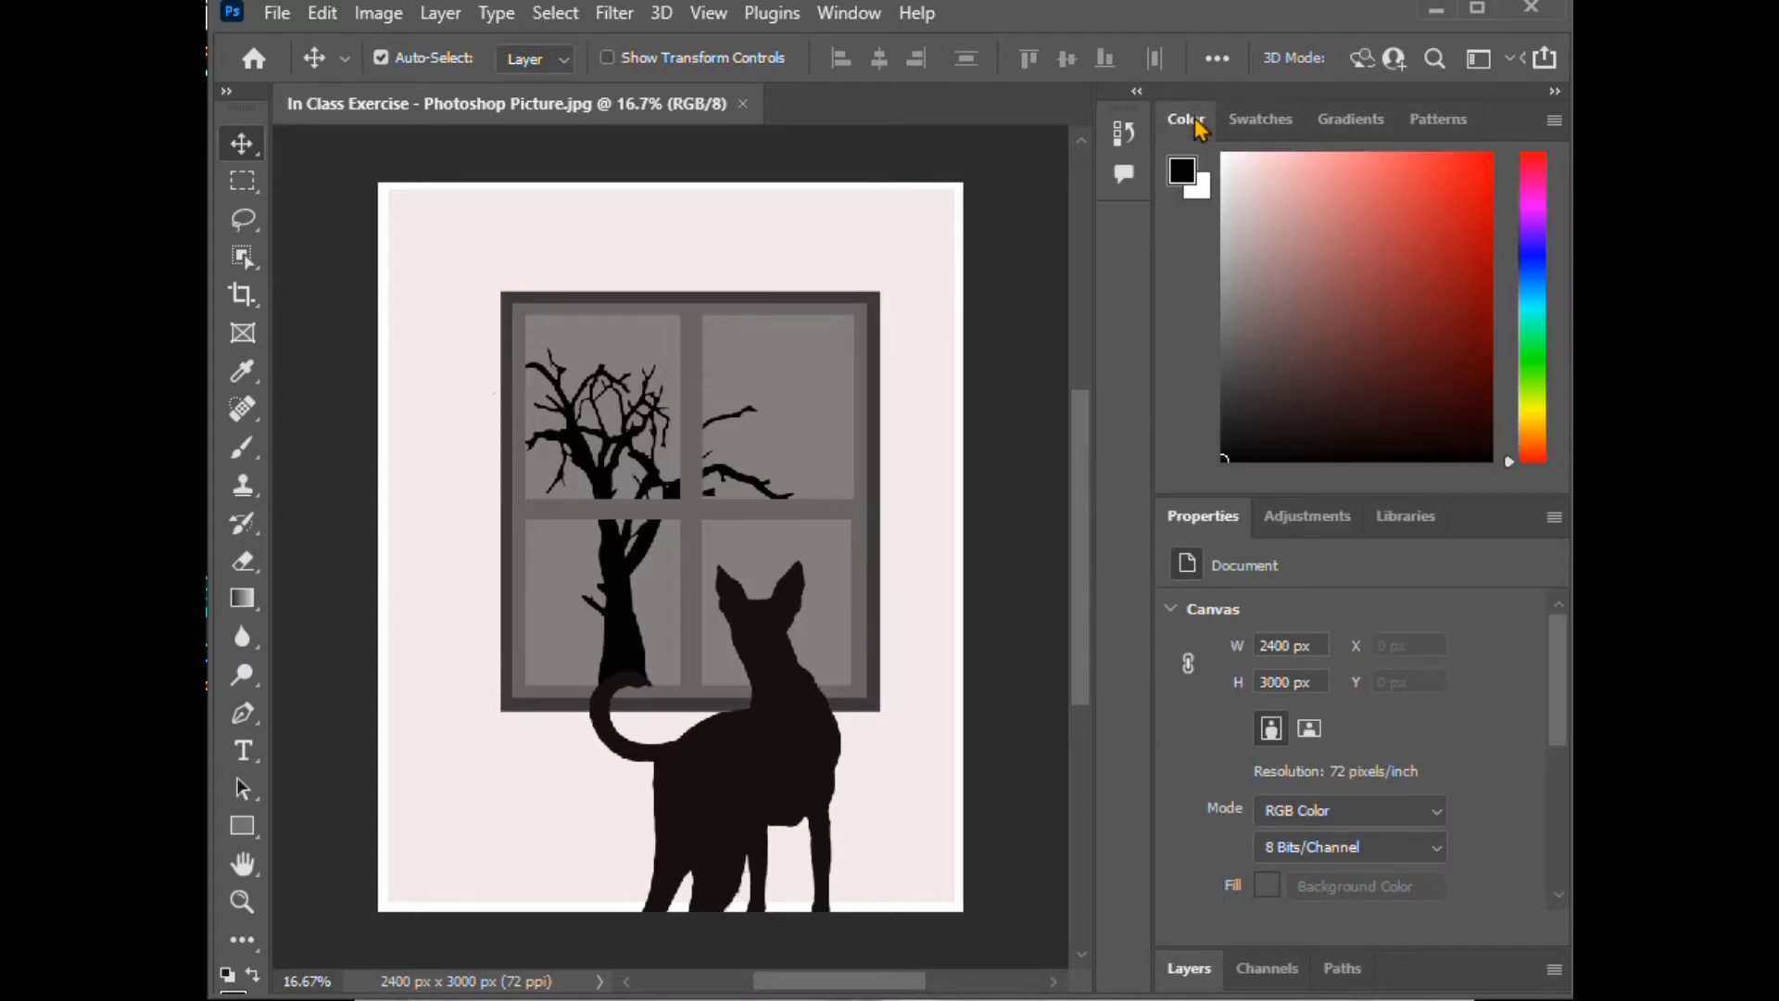
click(1553, 123)
click(1554, 130)
click(1554, 131)
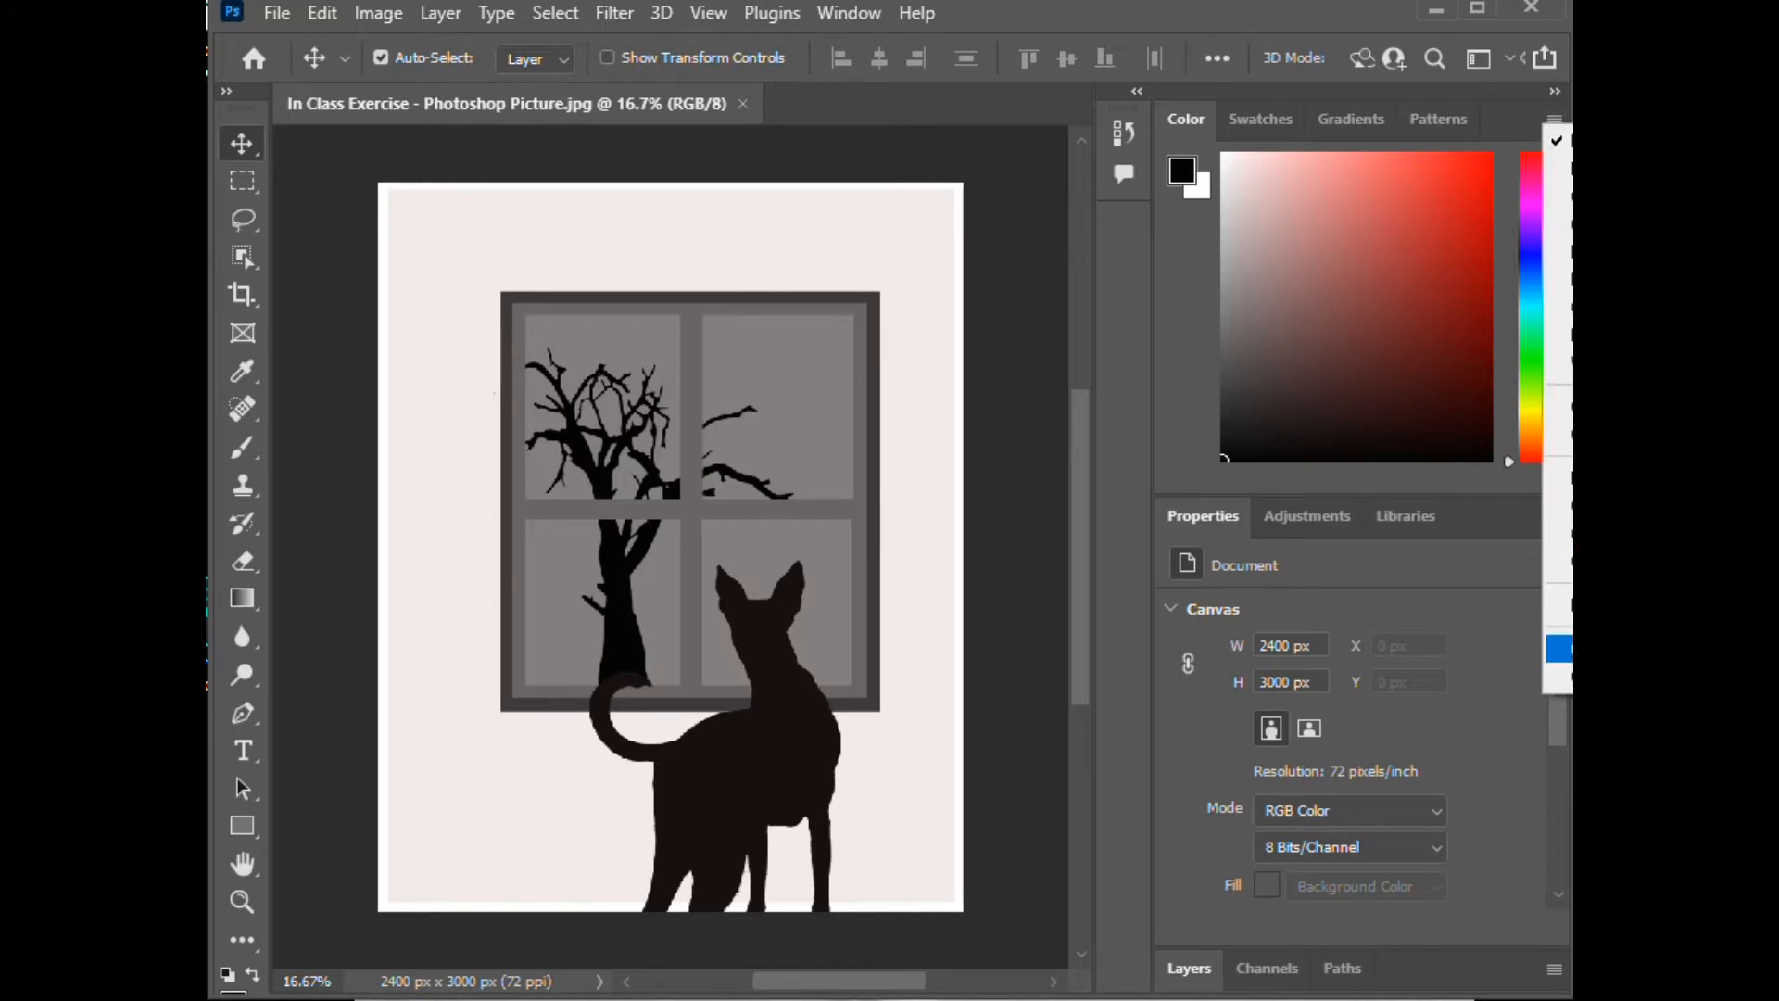
click(1558, 649)
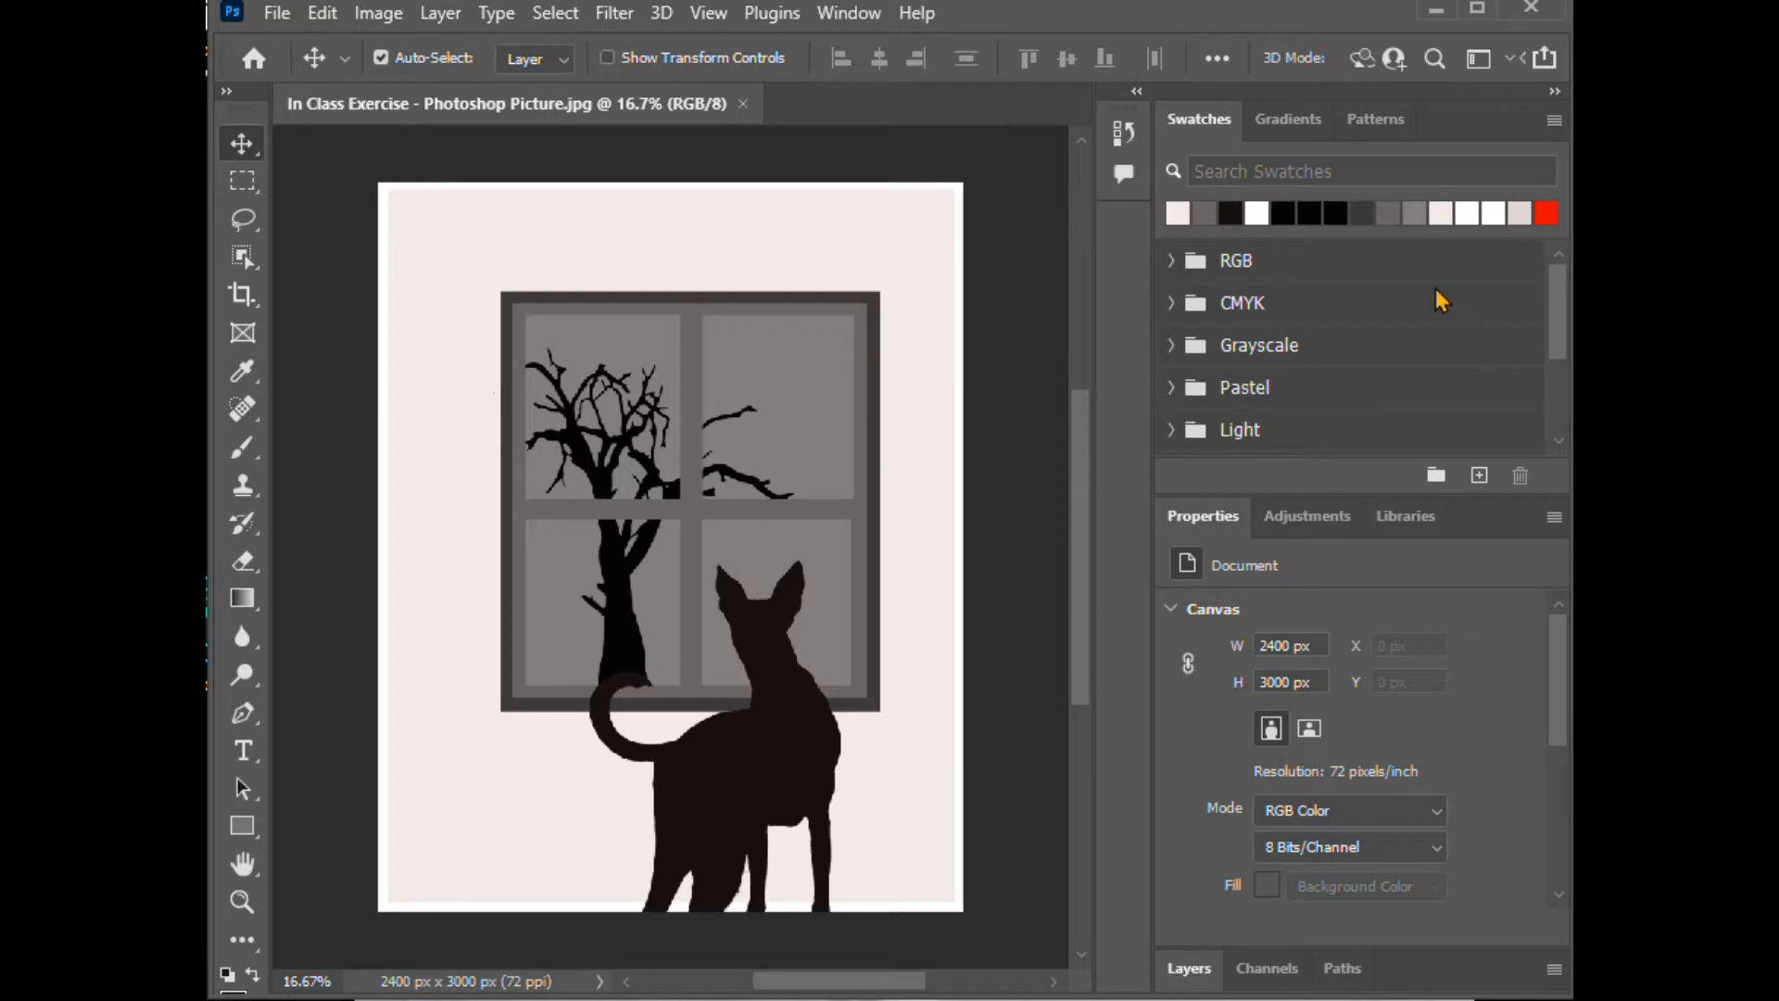
click(1555, 122)
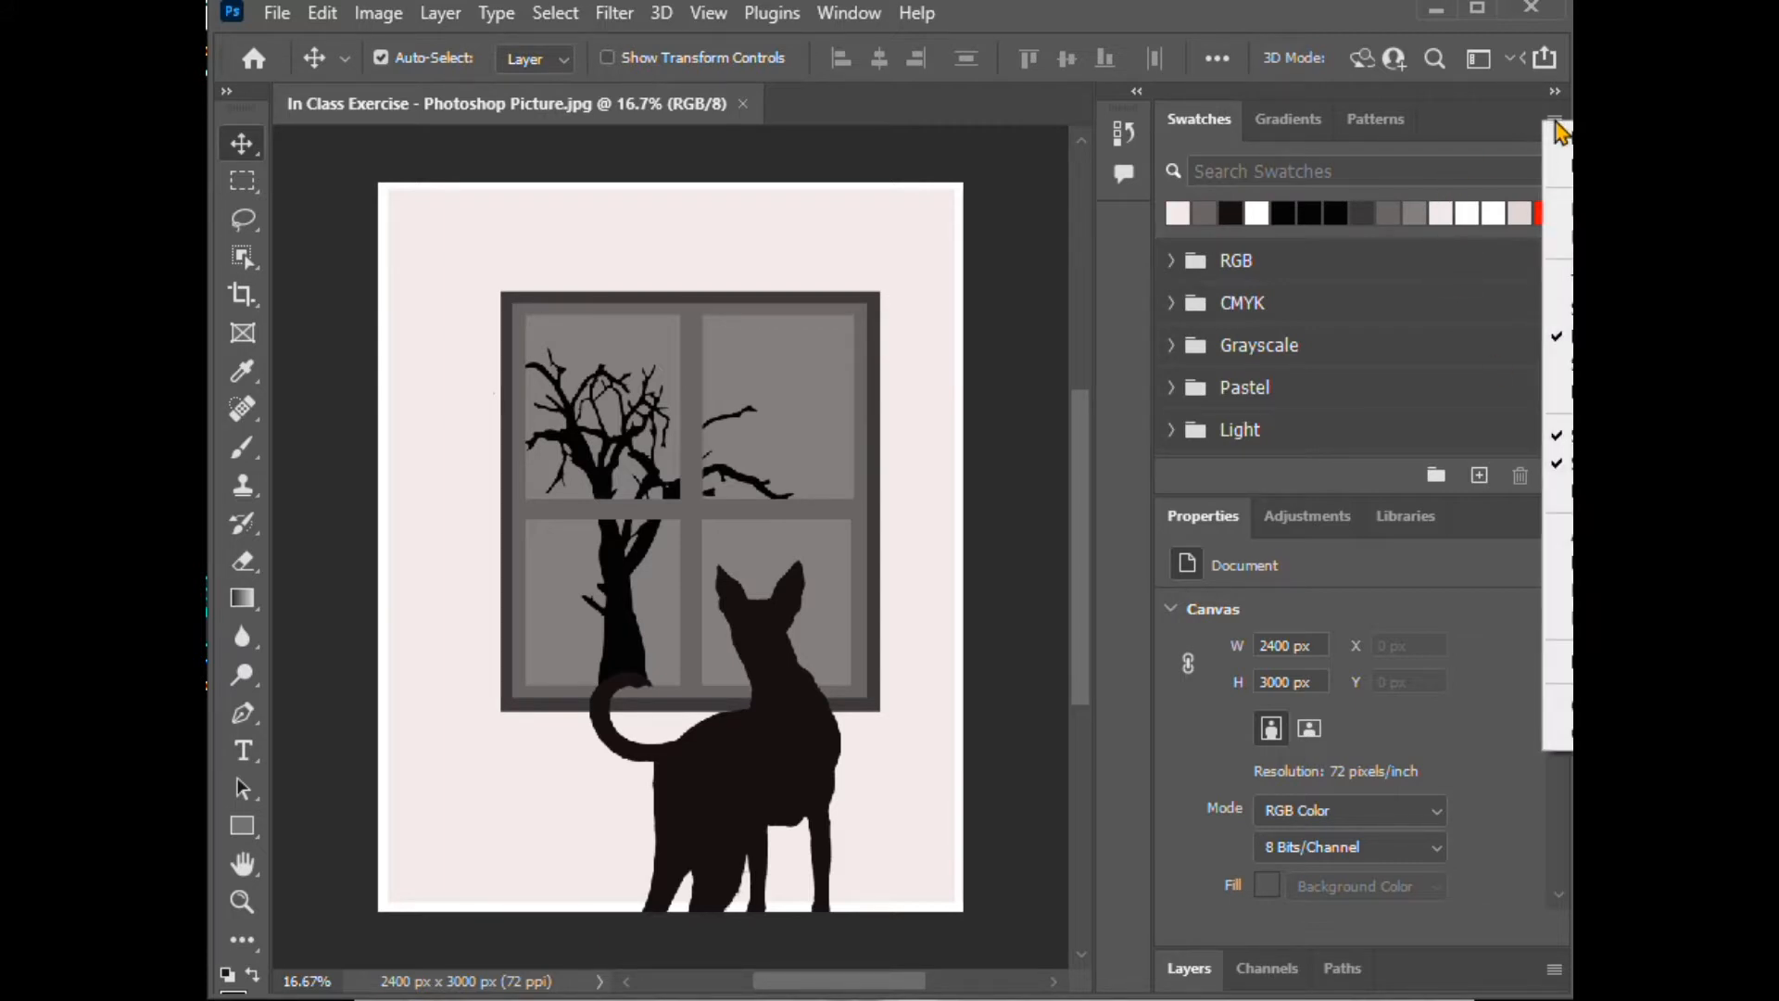
click(1566, 709)
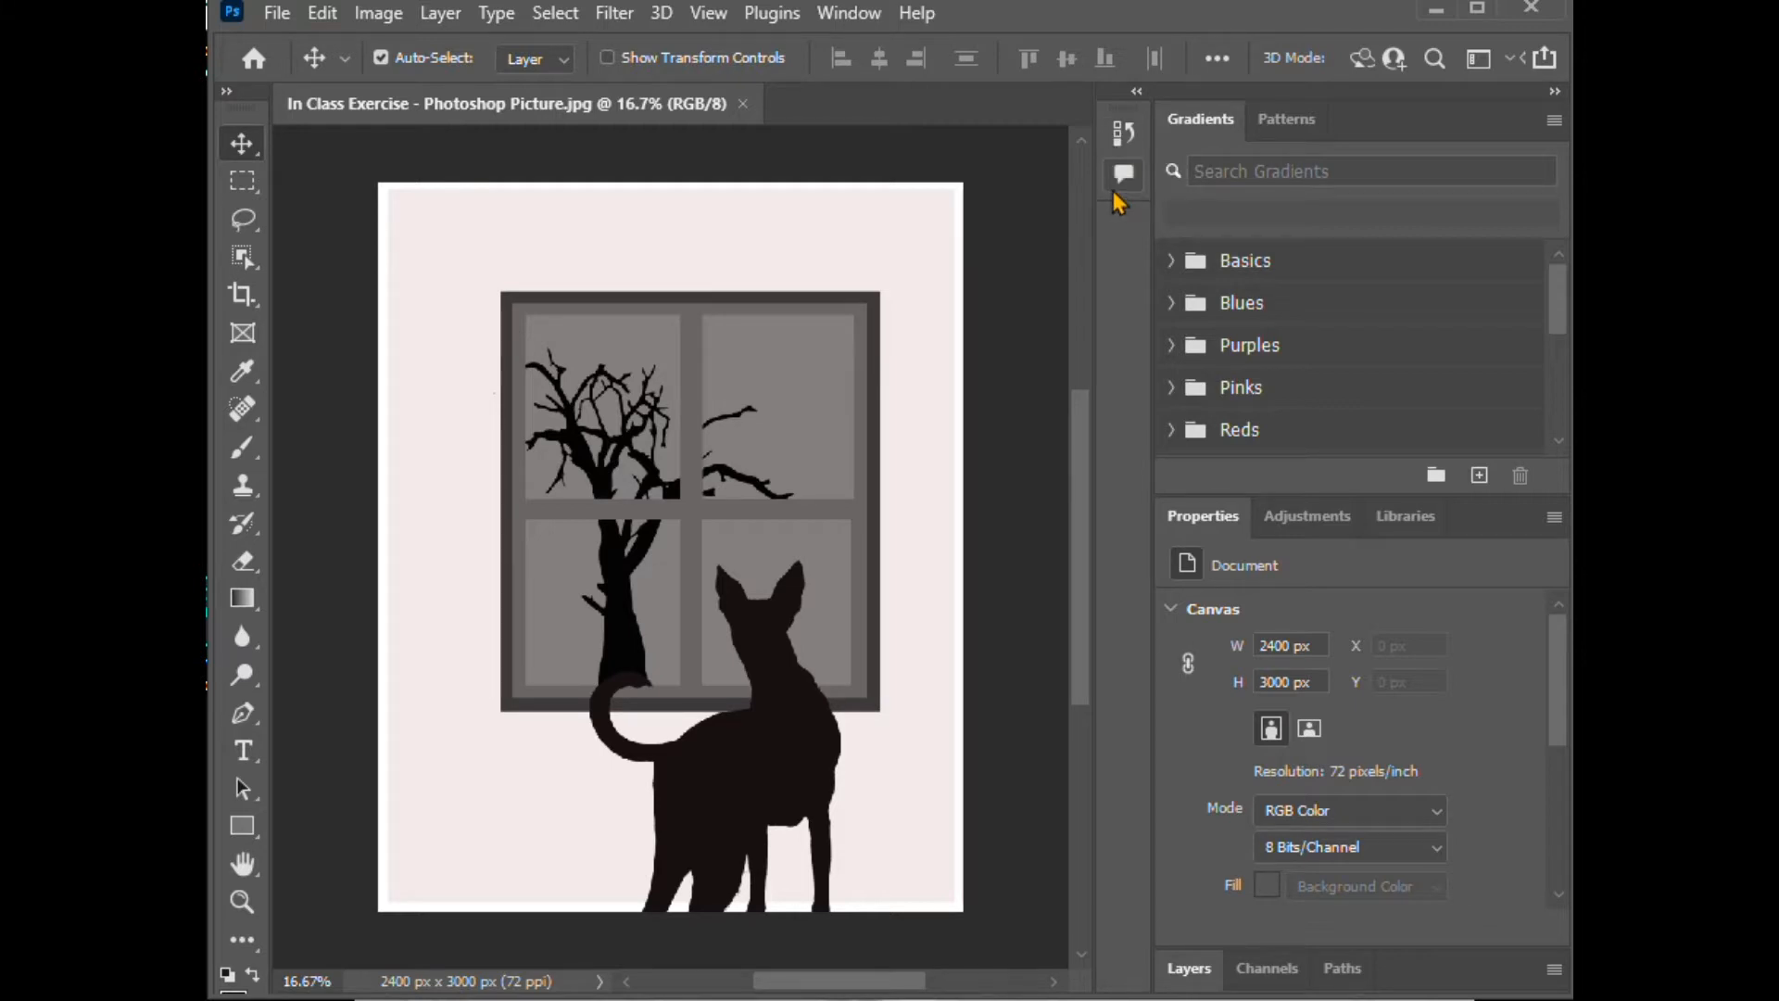
drag(1122, 143, 1409, 121)
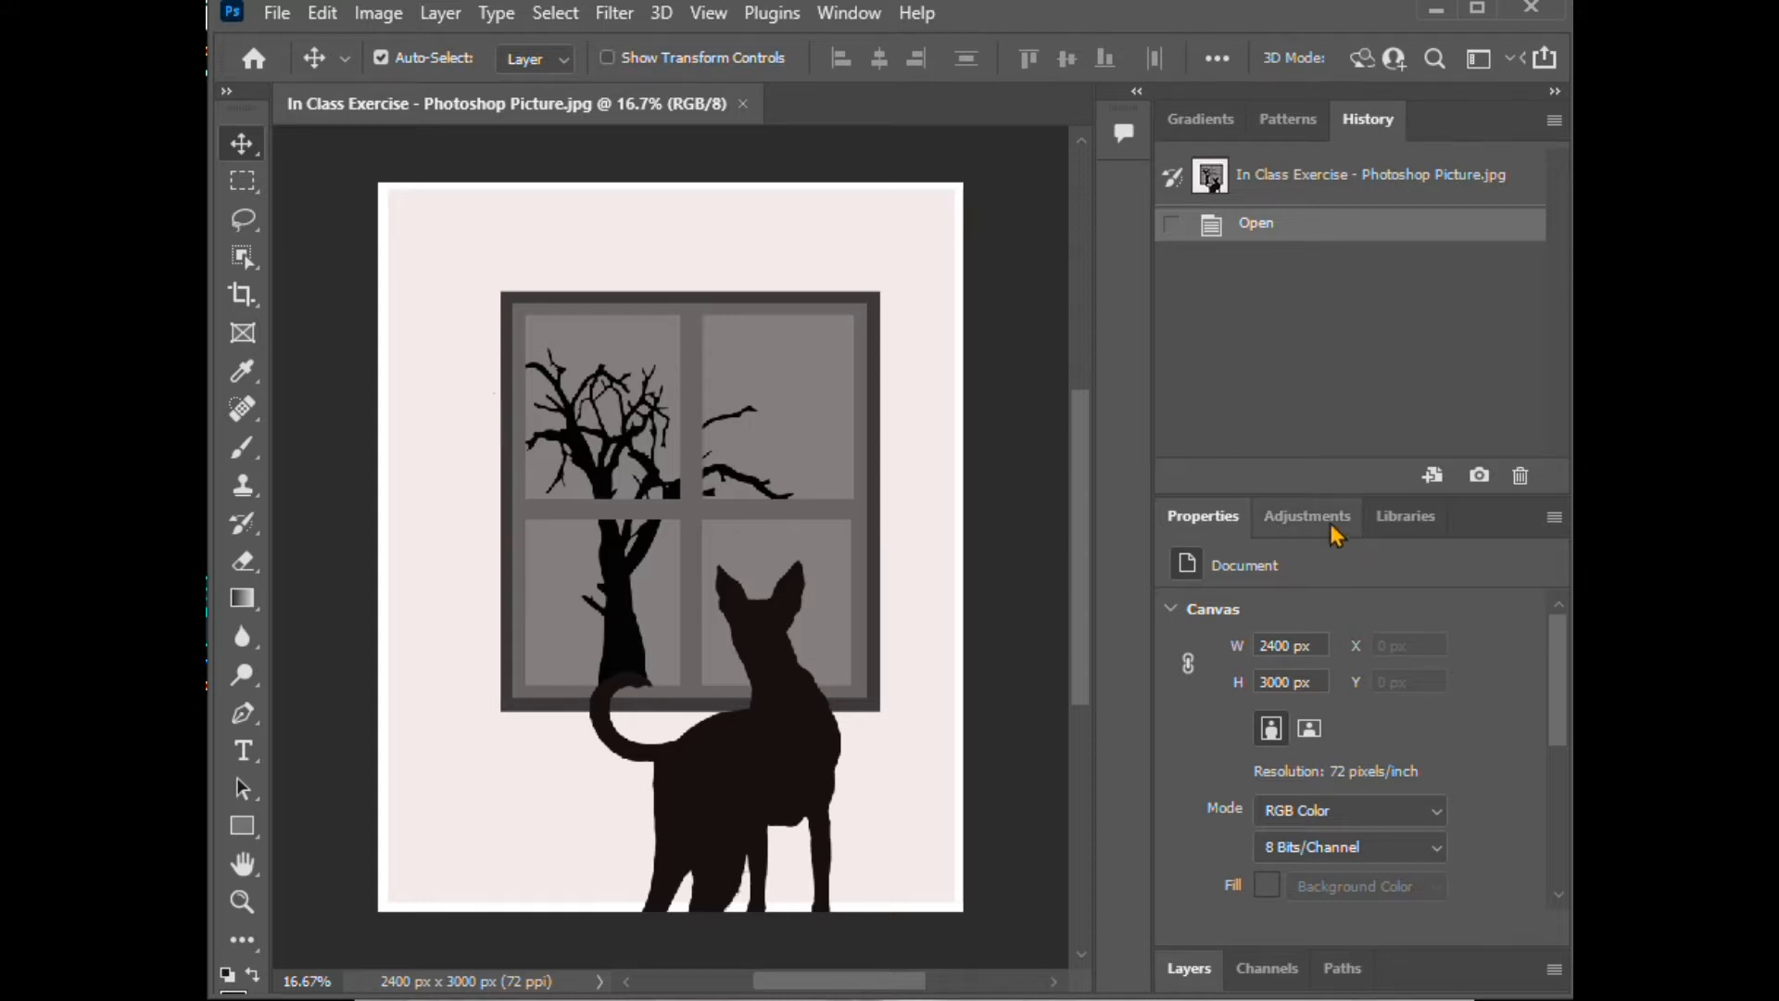
Step: Close the Properties, Adjustments and Libraries panels, and expand the Layers panel to a greater height
click(1554, 519)
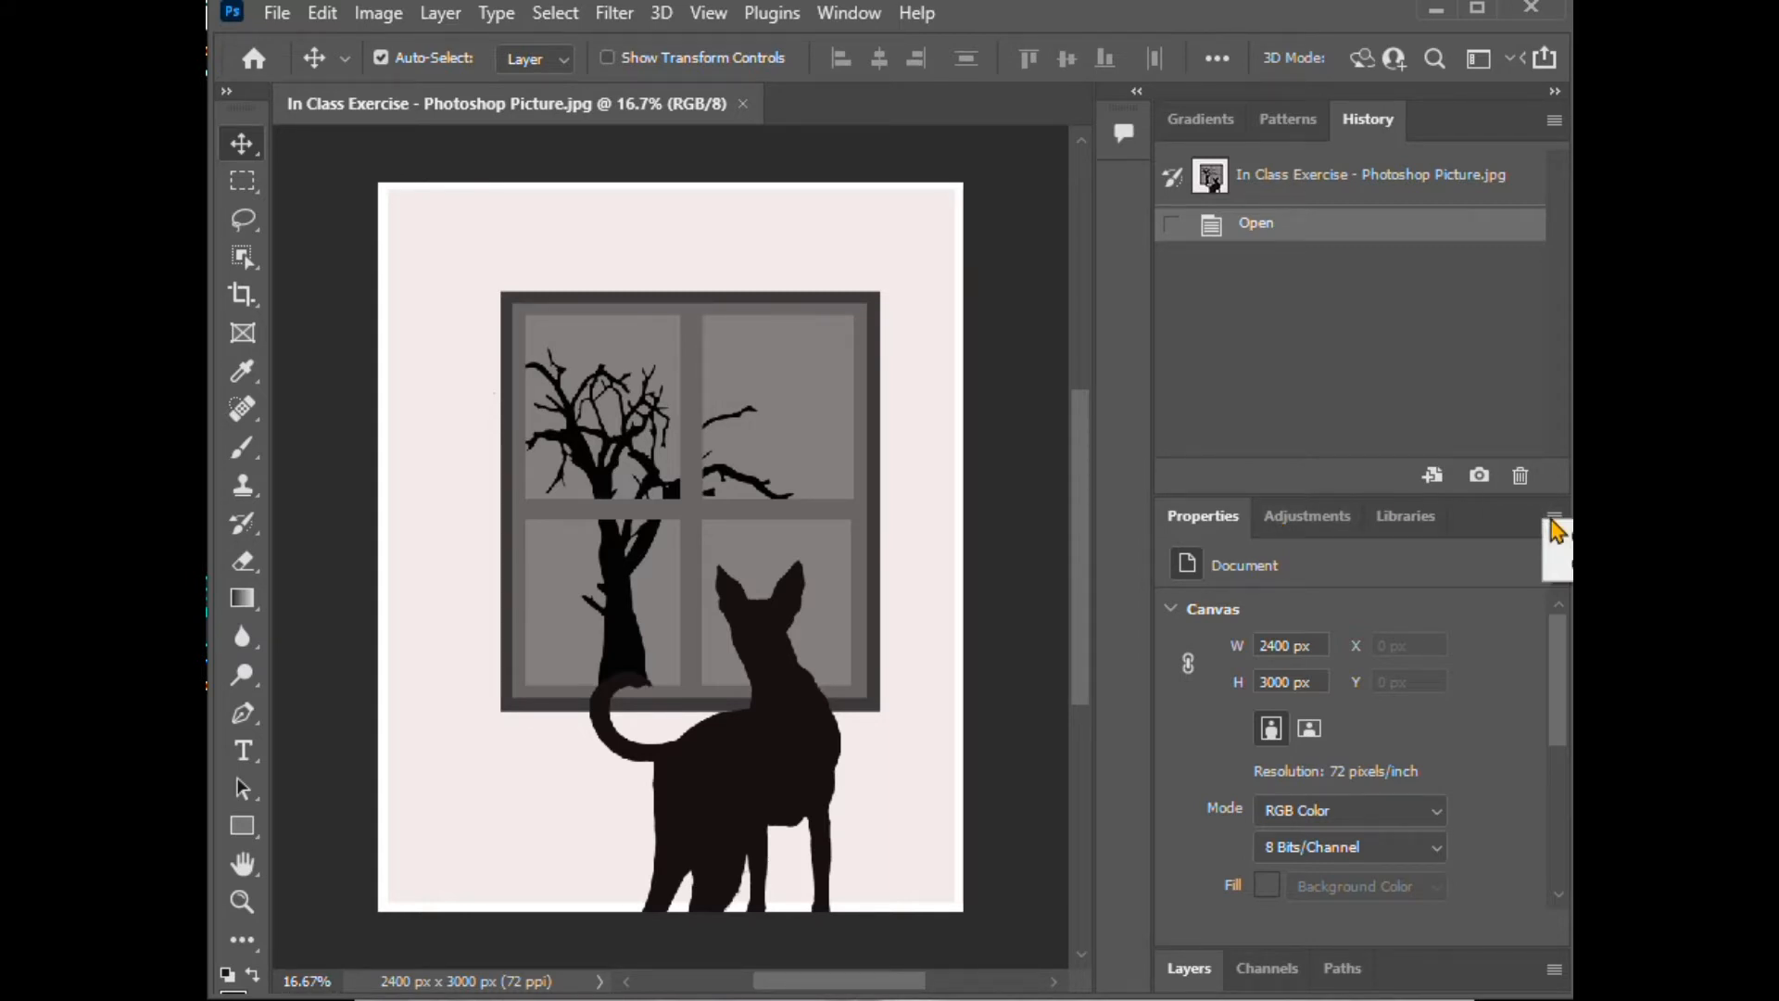
click(1571, 546)
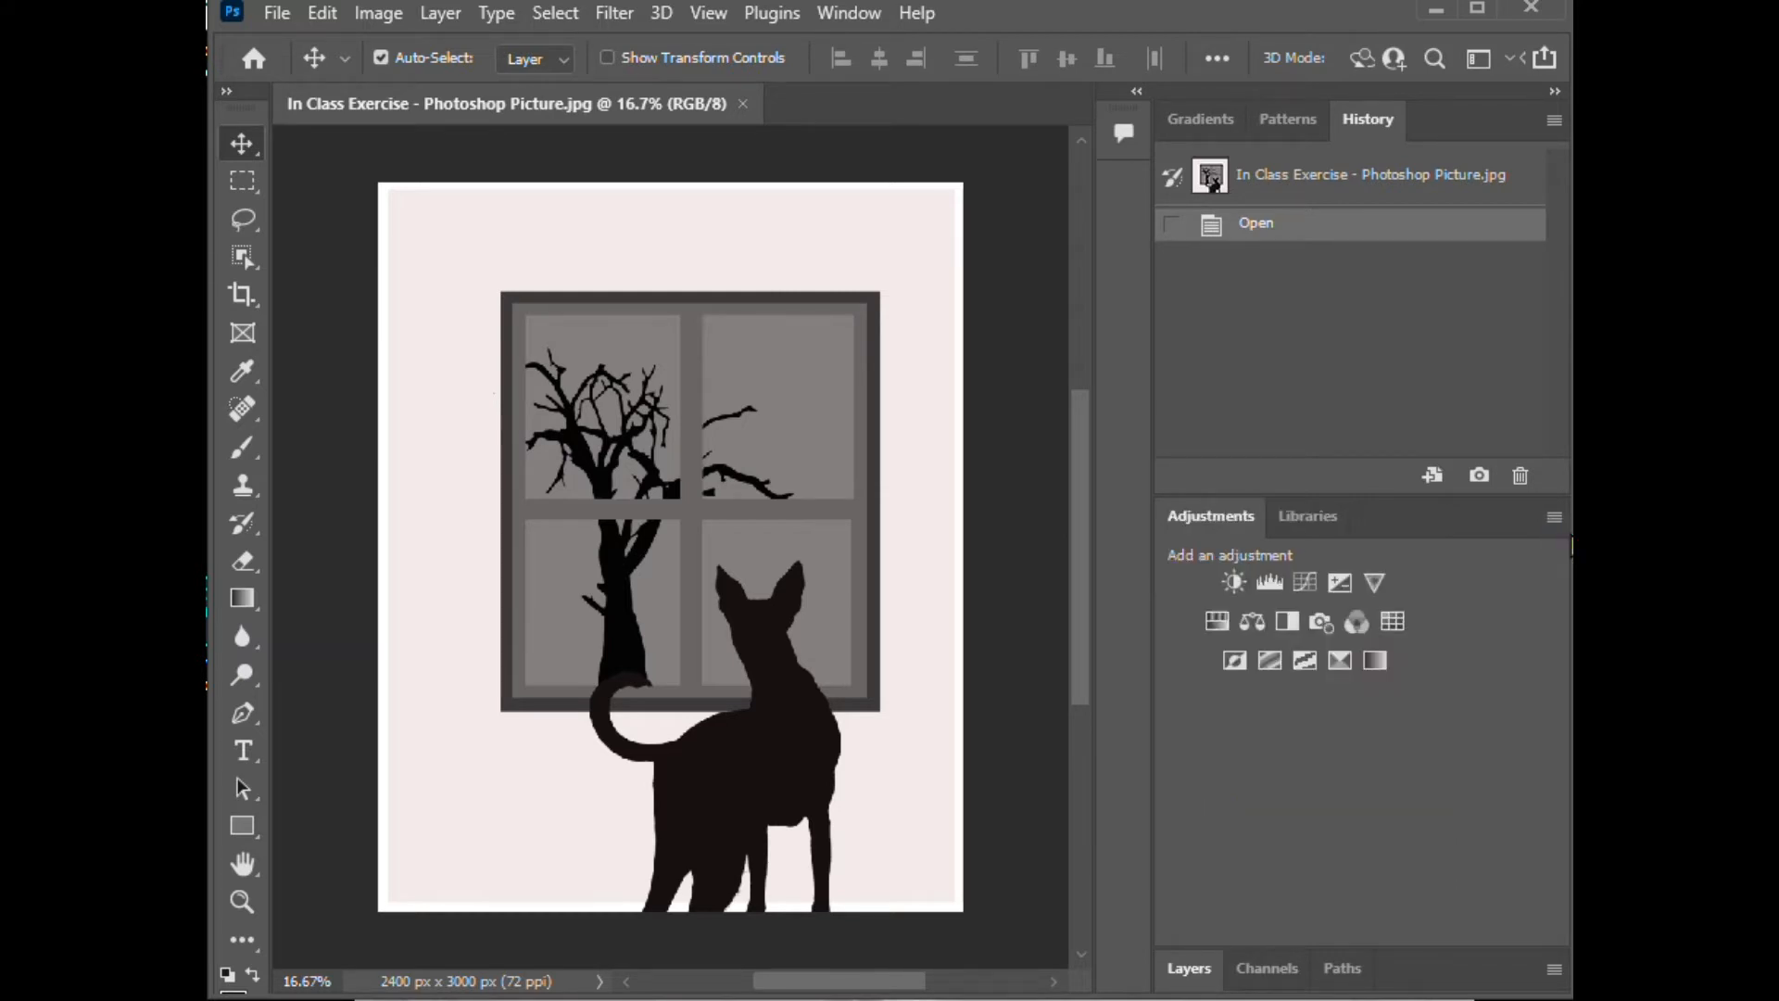
click(1565, 528)
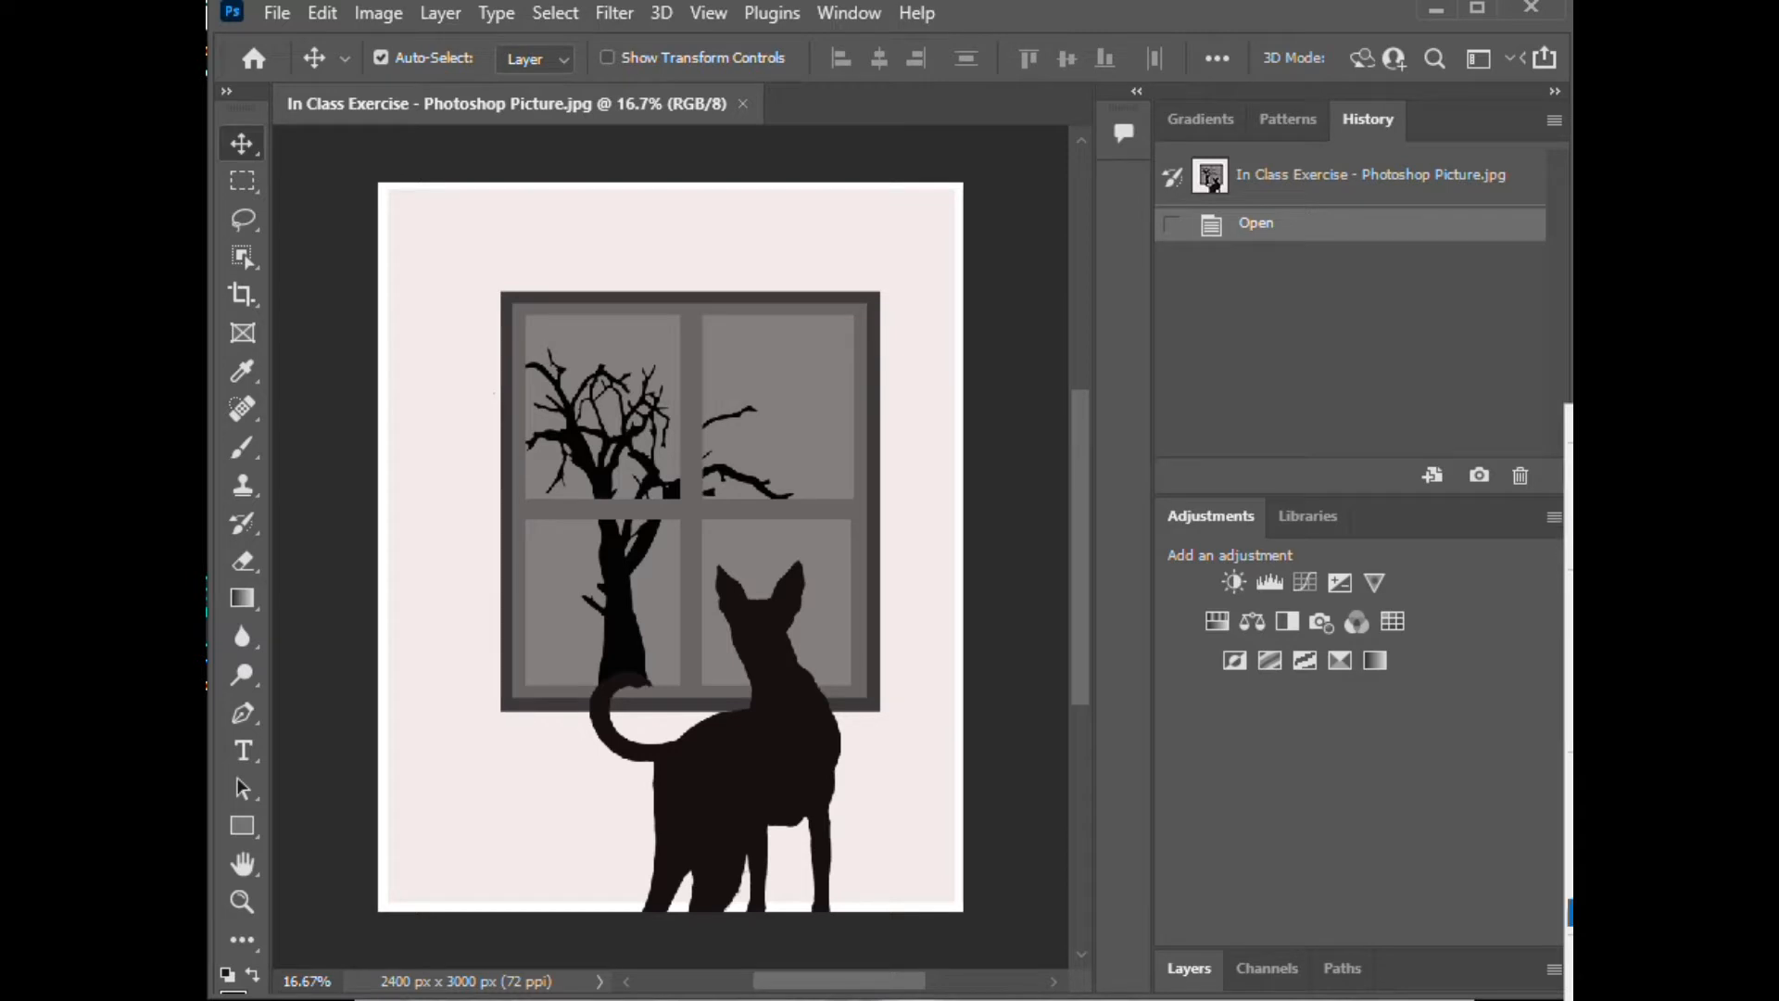
click(1572, 982)
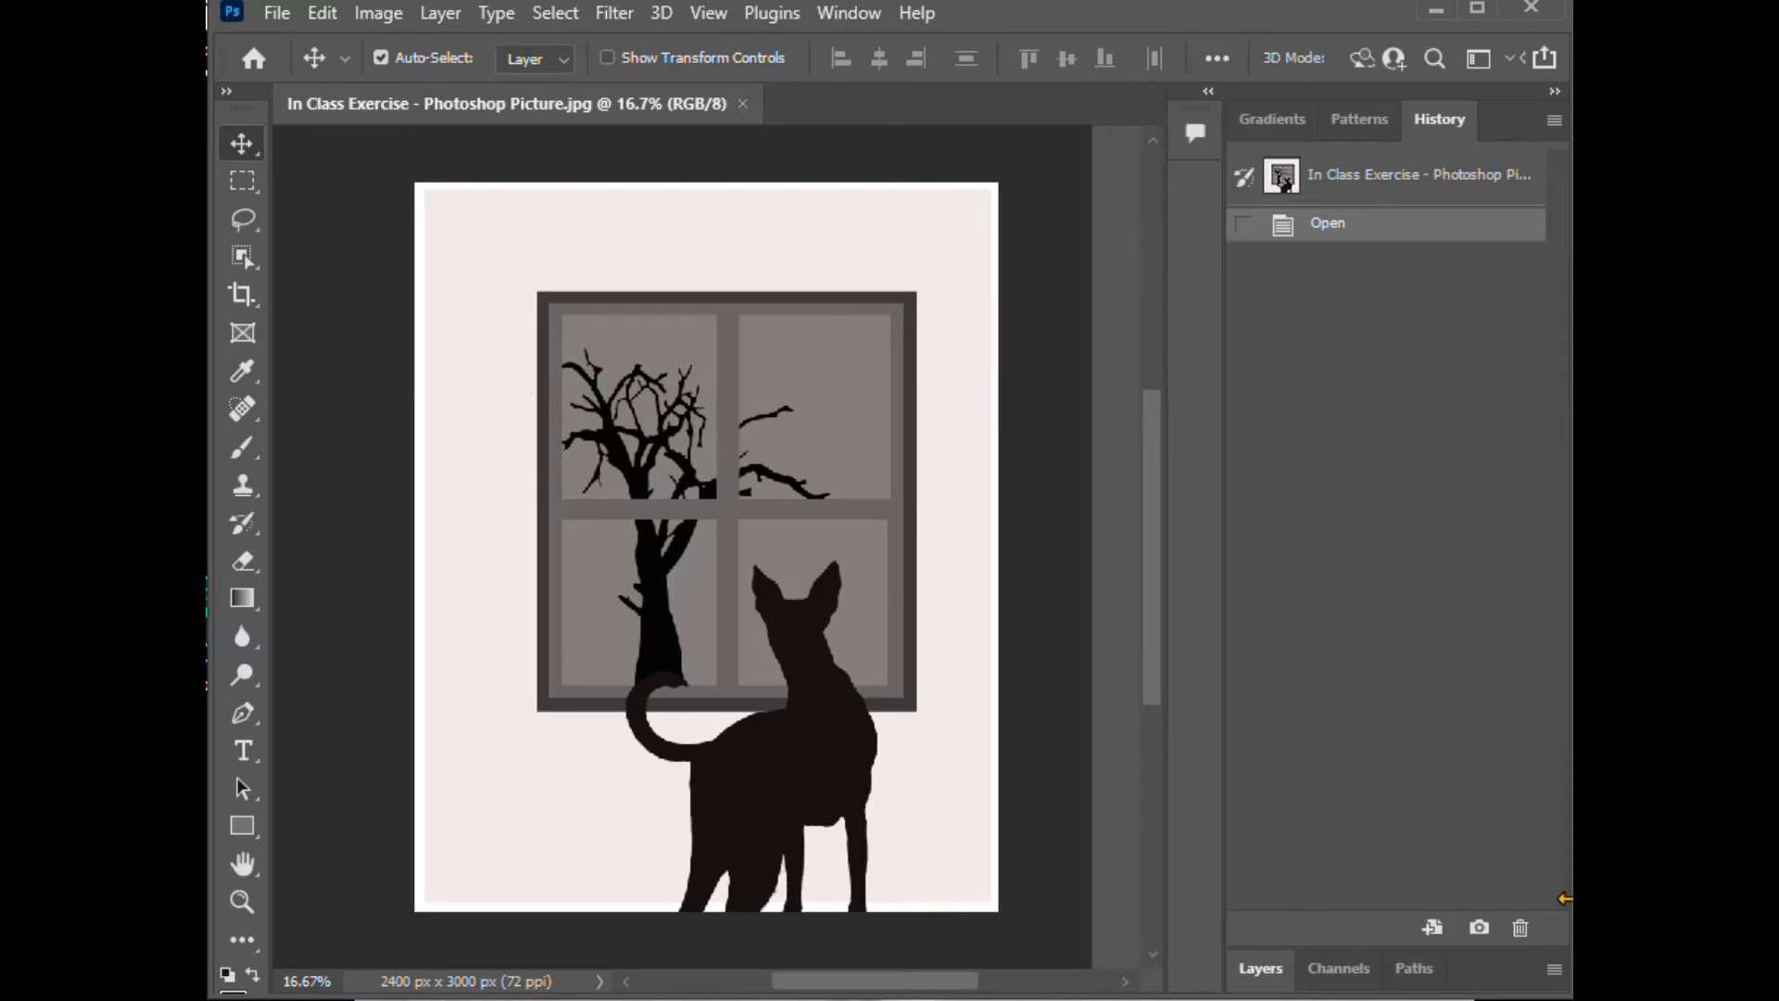
click(1281, 972)
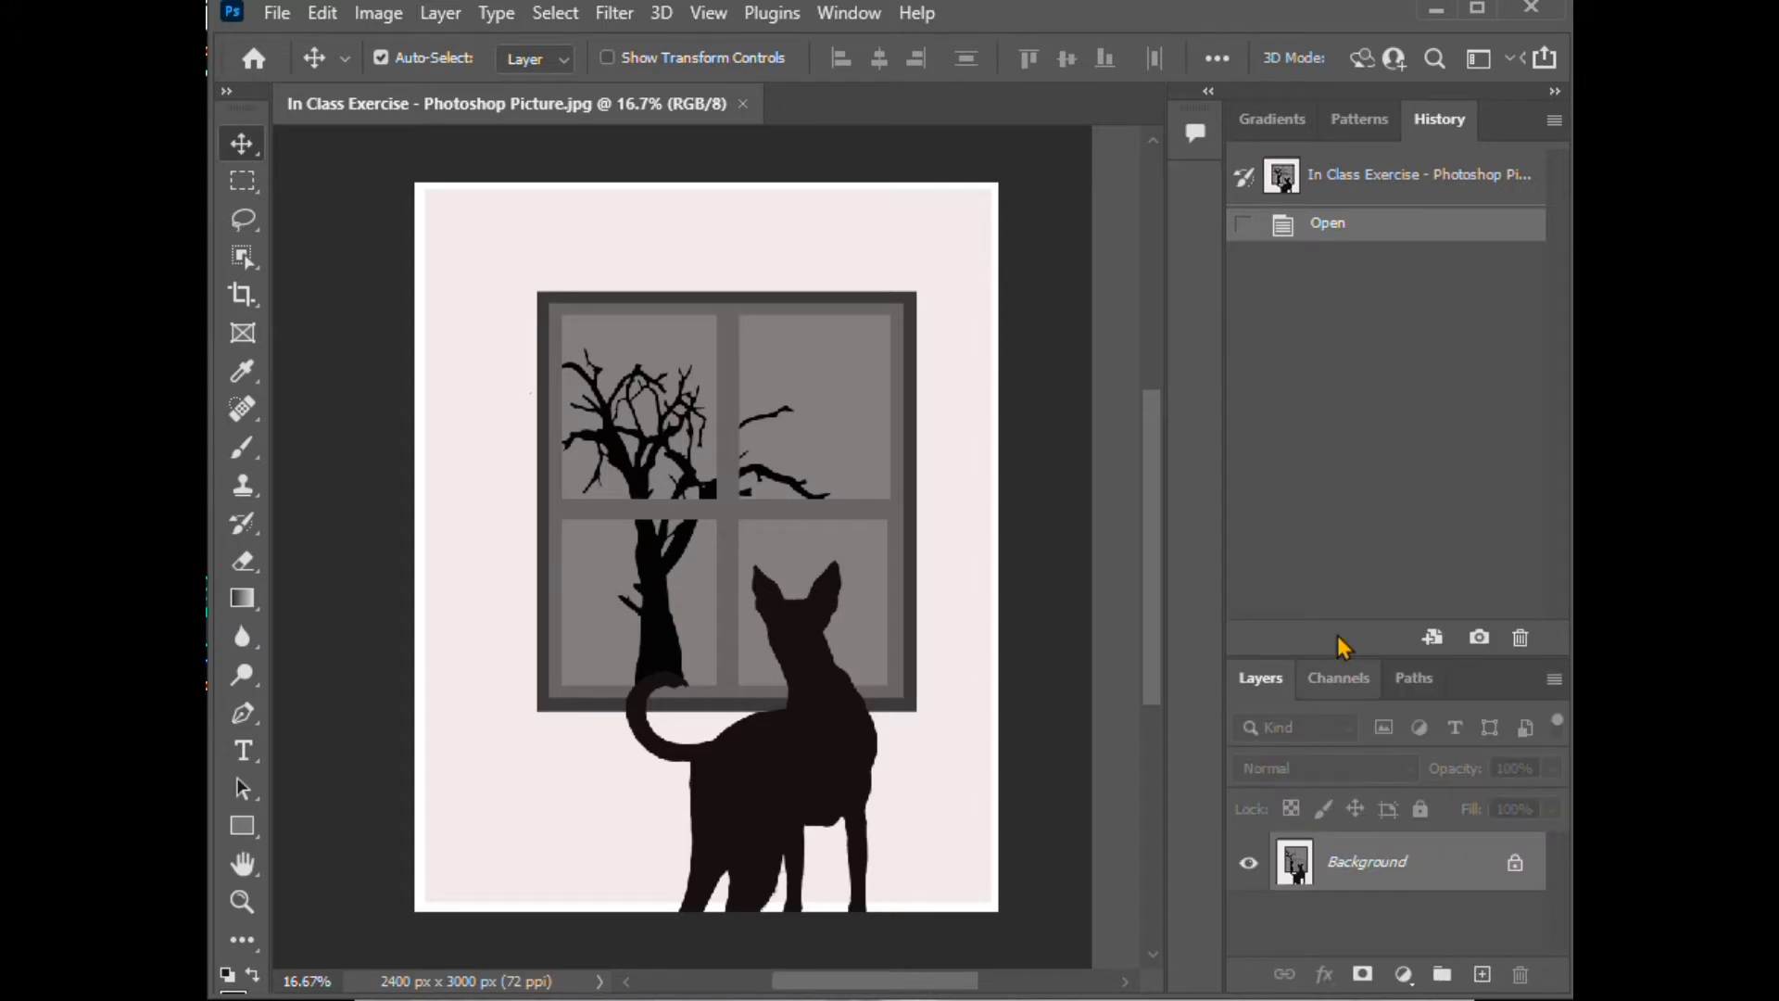
drag(1322, 655, 1316, 560)
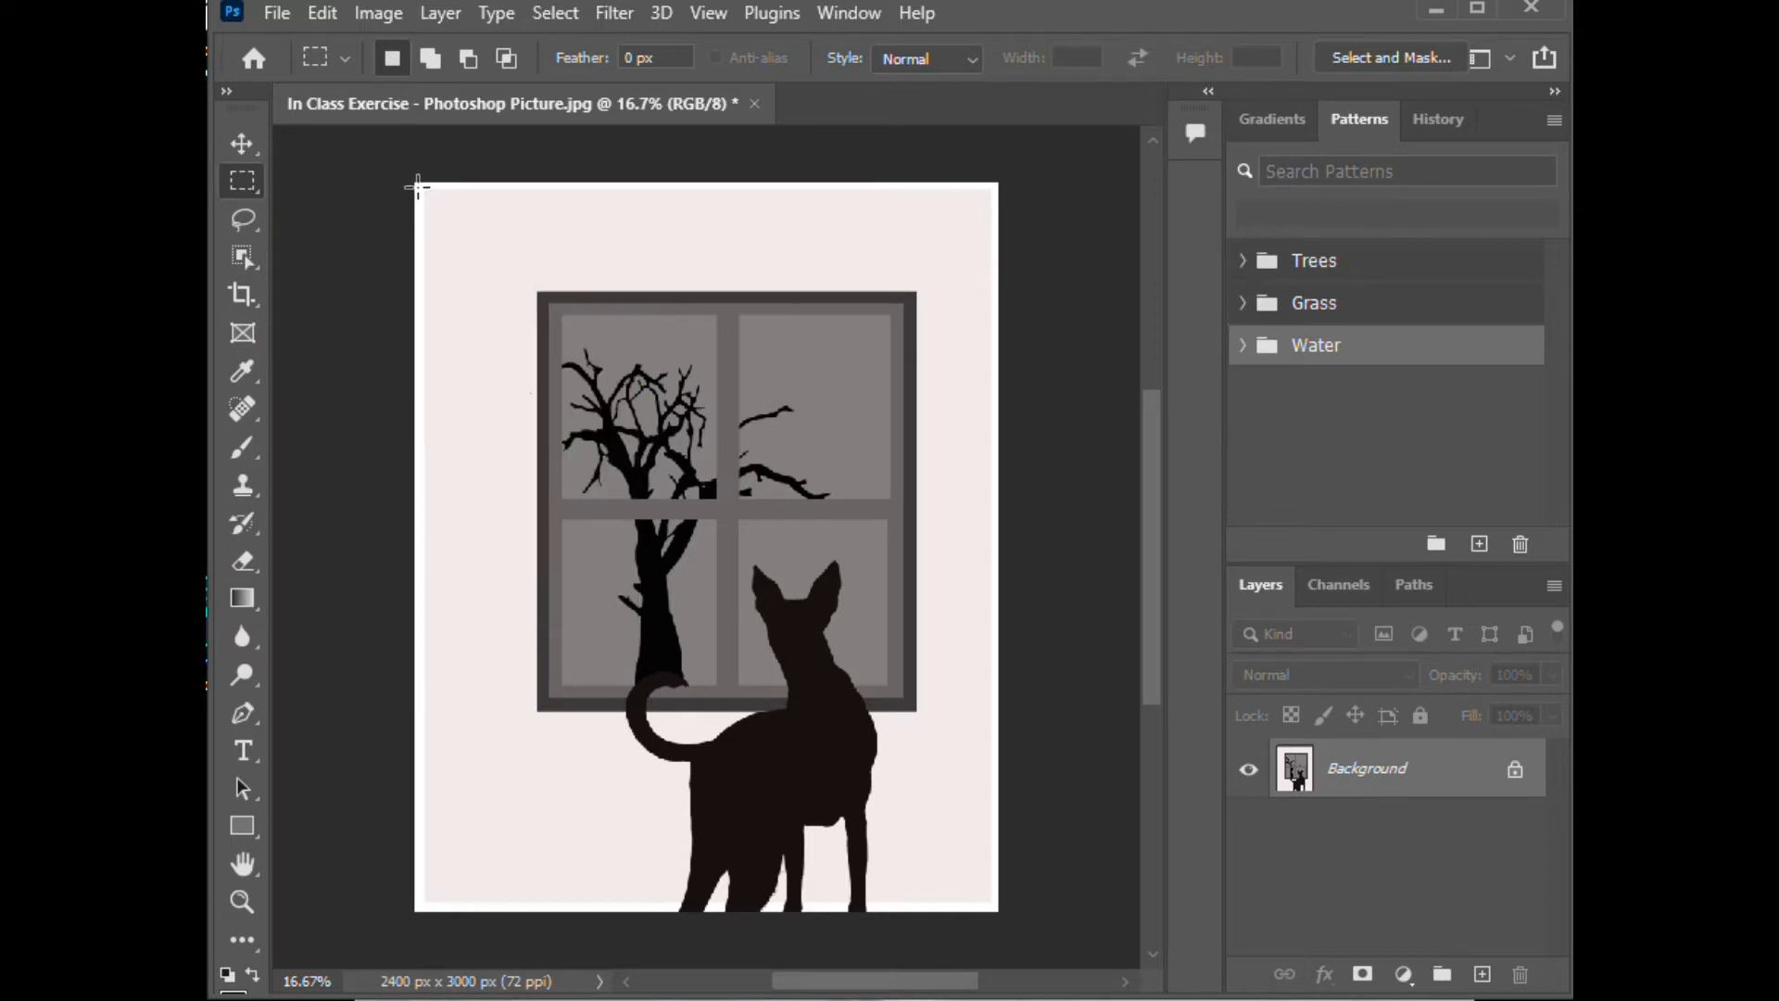
Step: Select the whole canvas with the Rectangular Marquee and add a Gradient fill layer with Radial style and Reverse enabled
drag(418, 188, 997, 914)
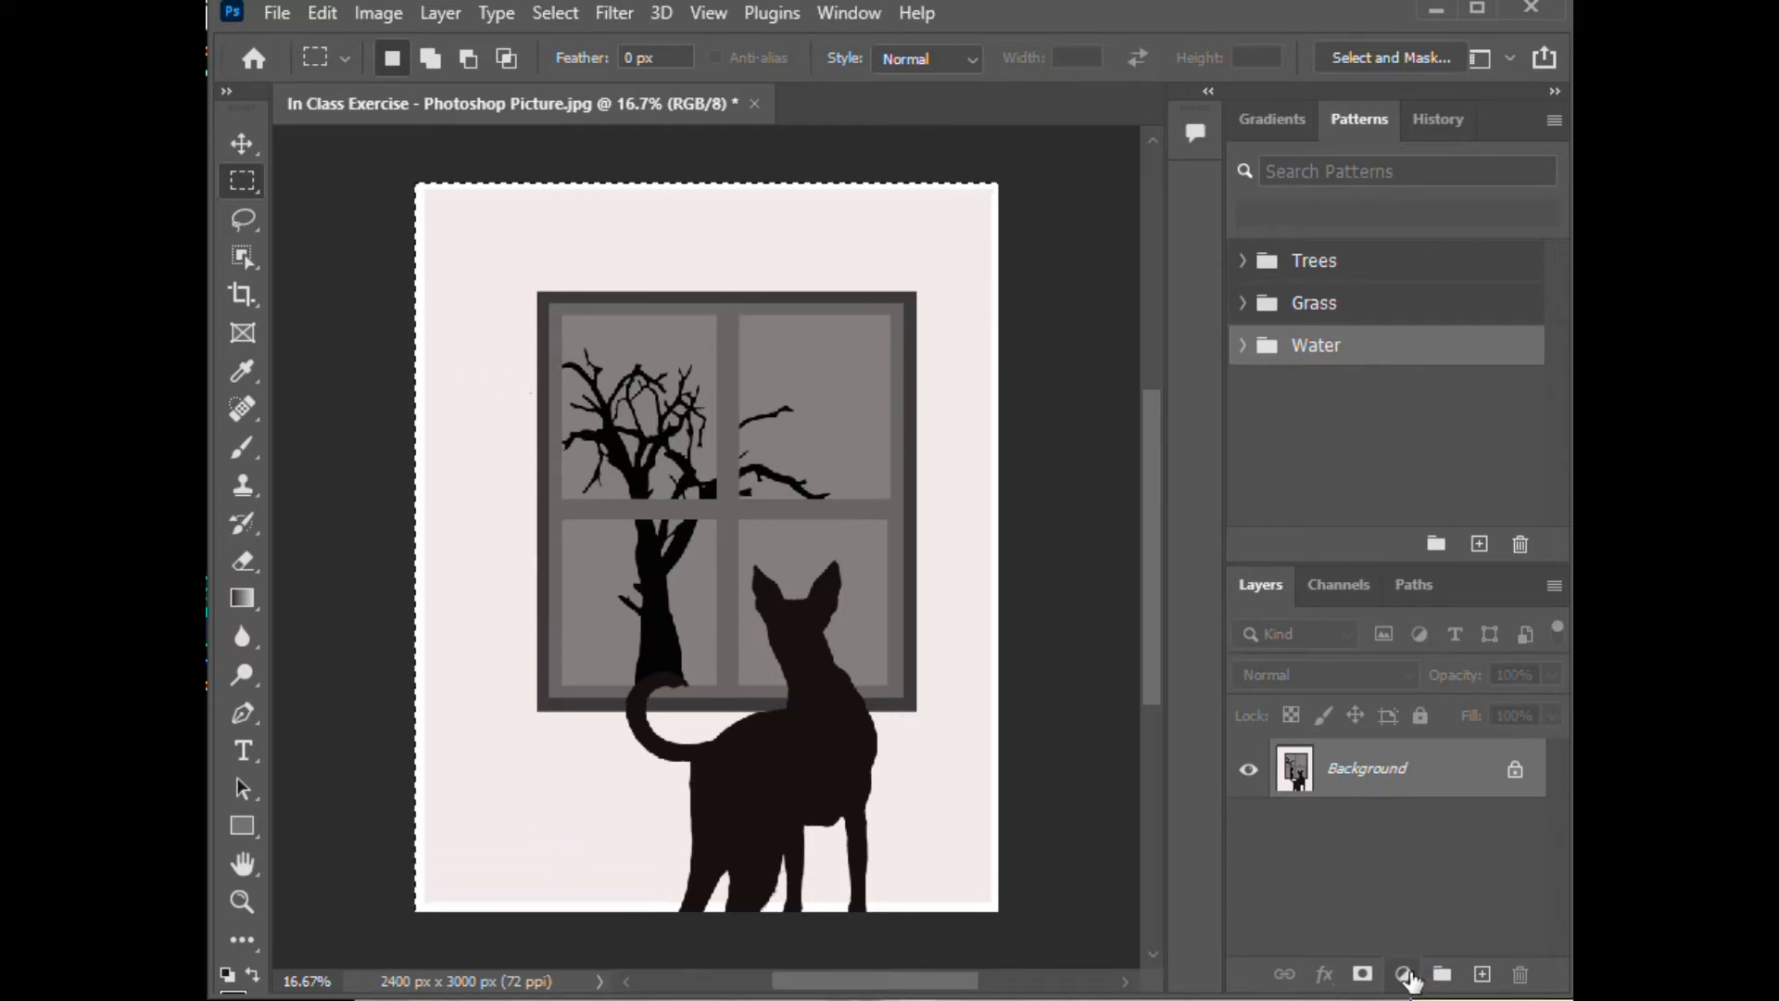
click(1404, 974)
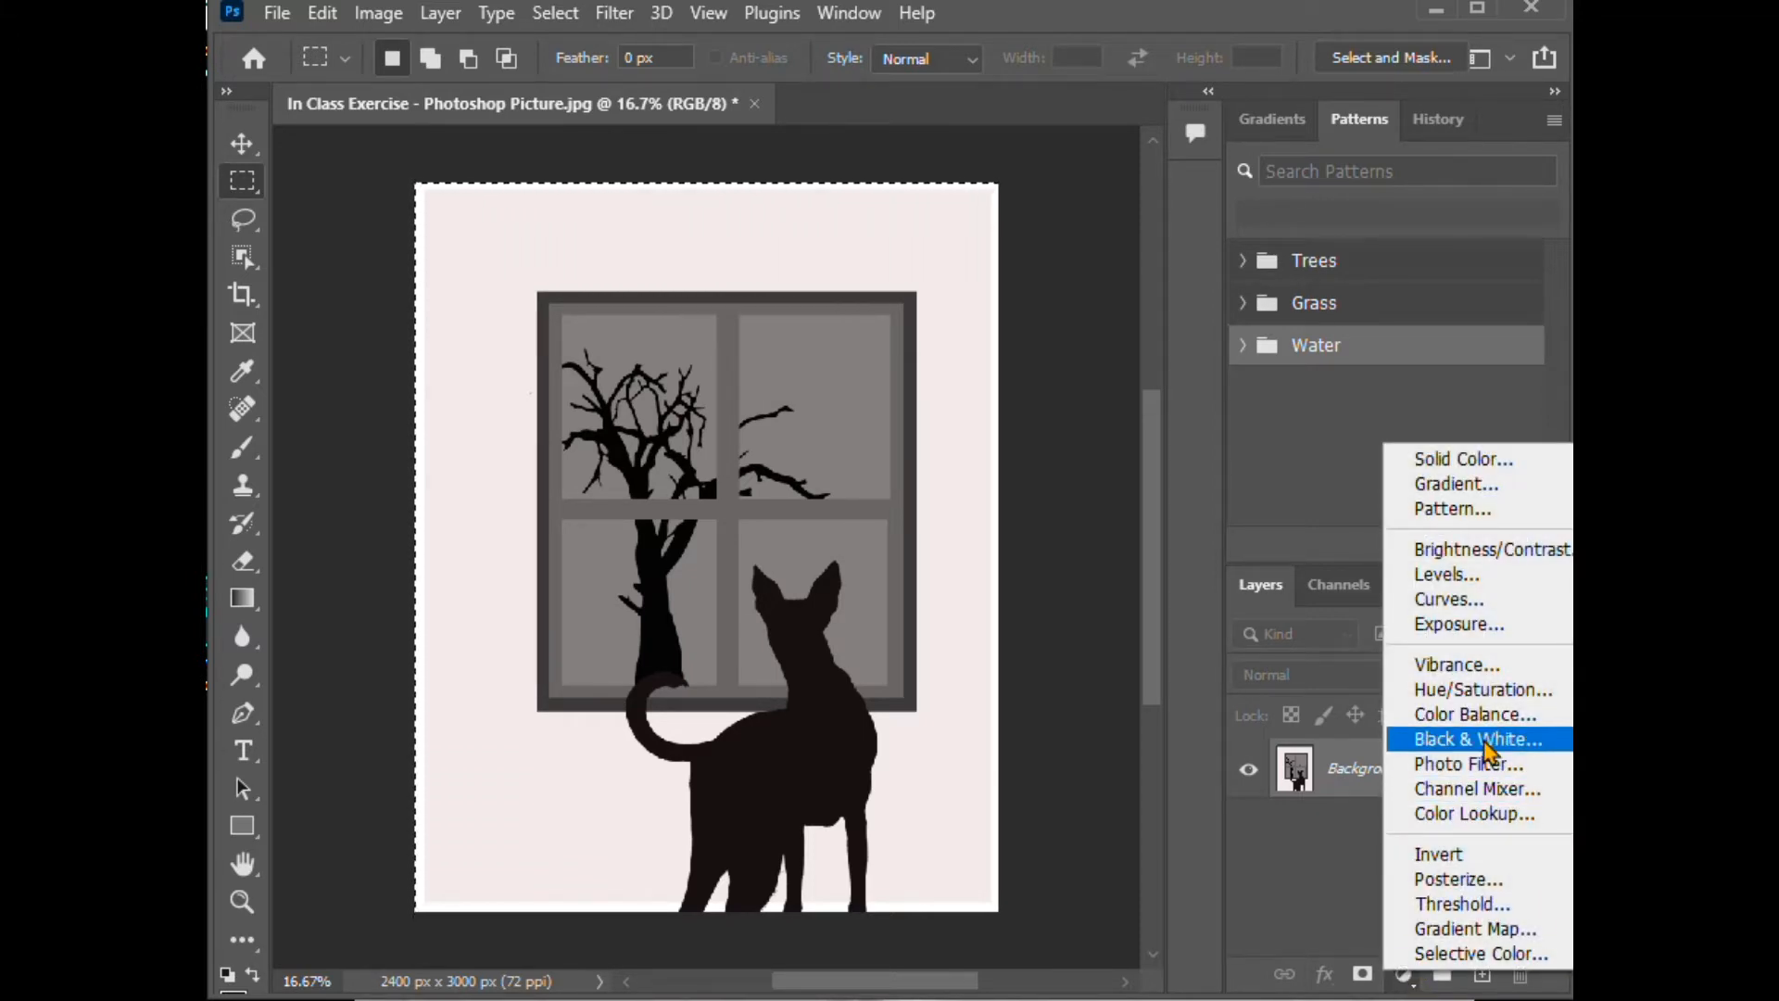
click(1454, 490)
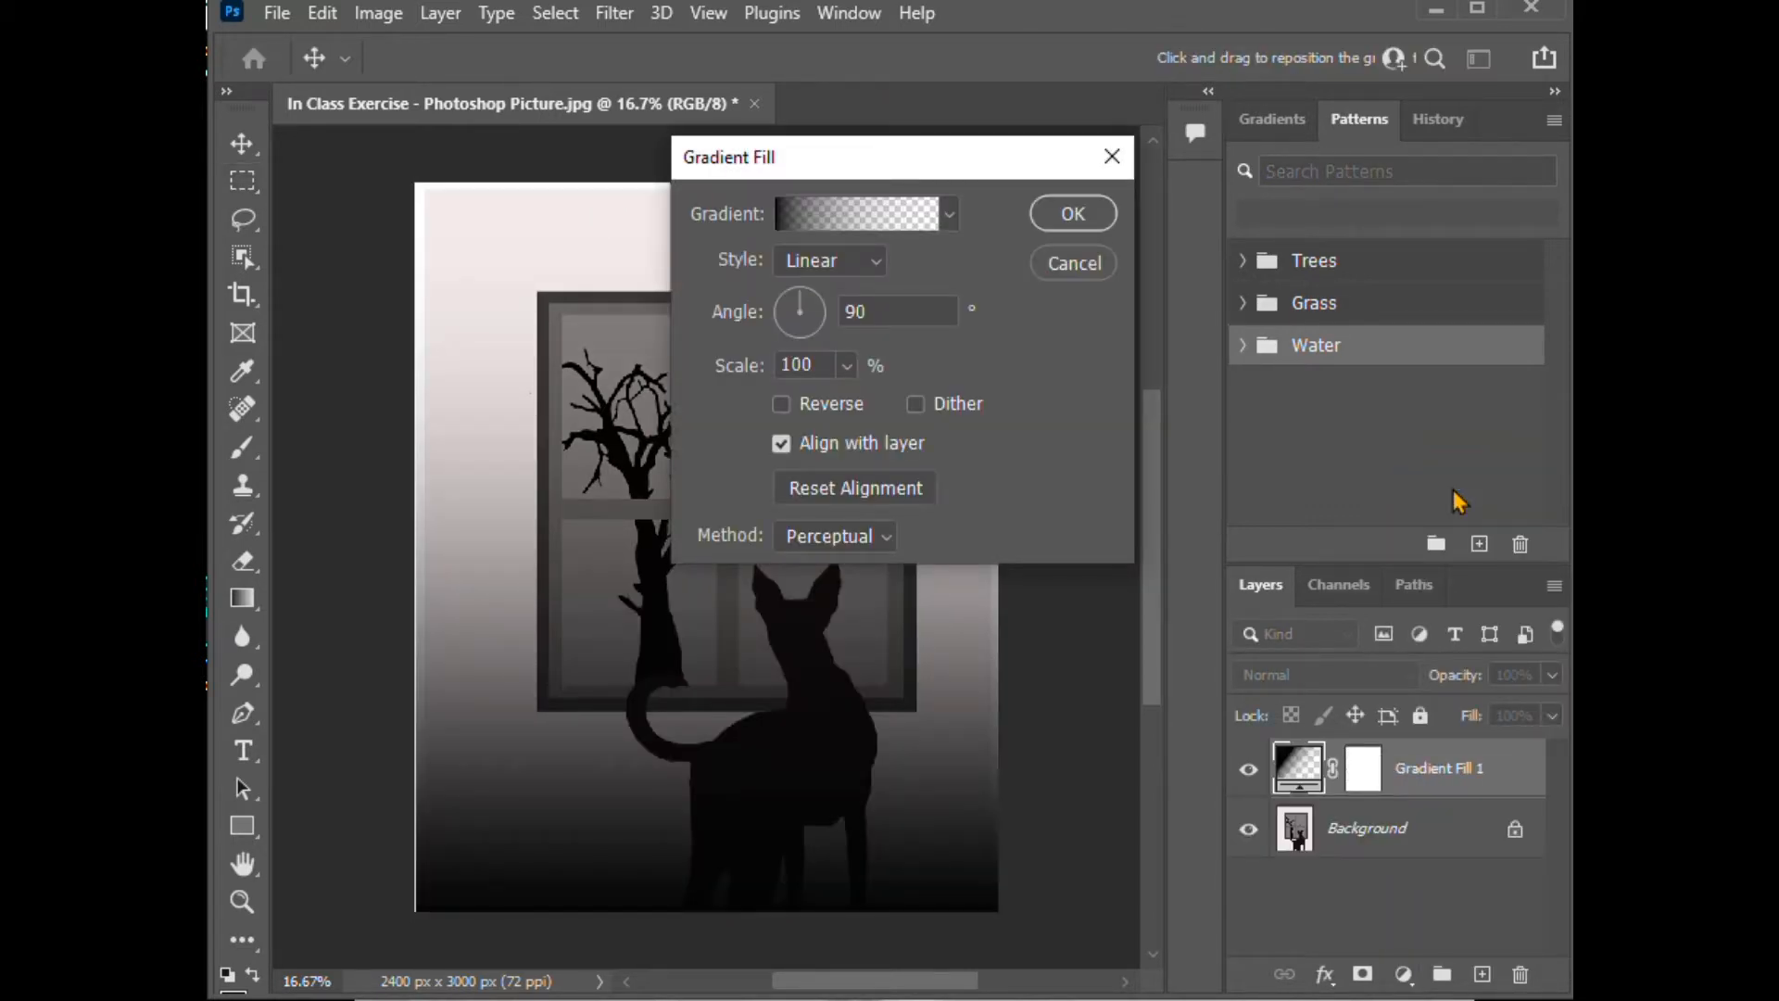
drag(928, 155, 1195, 95)
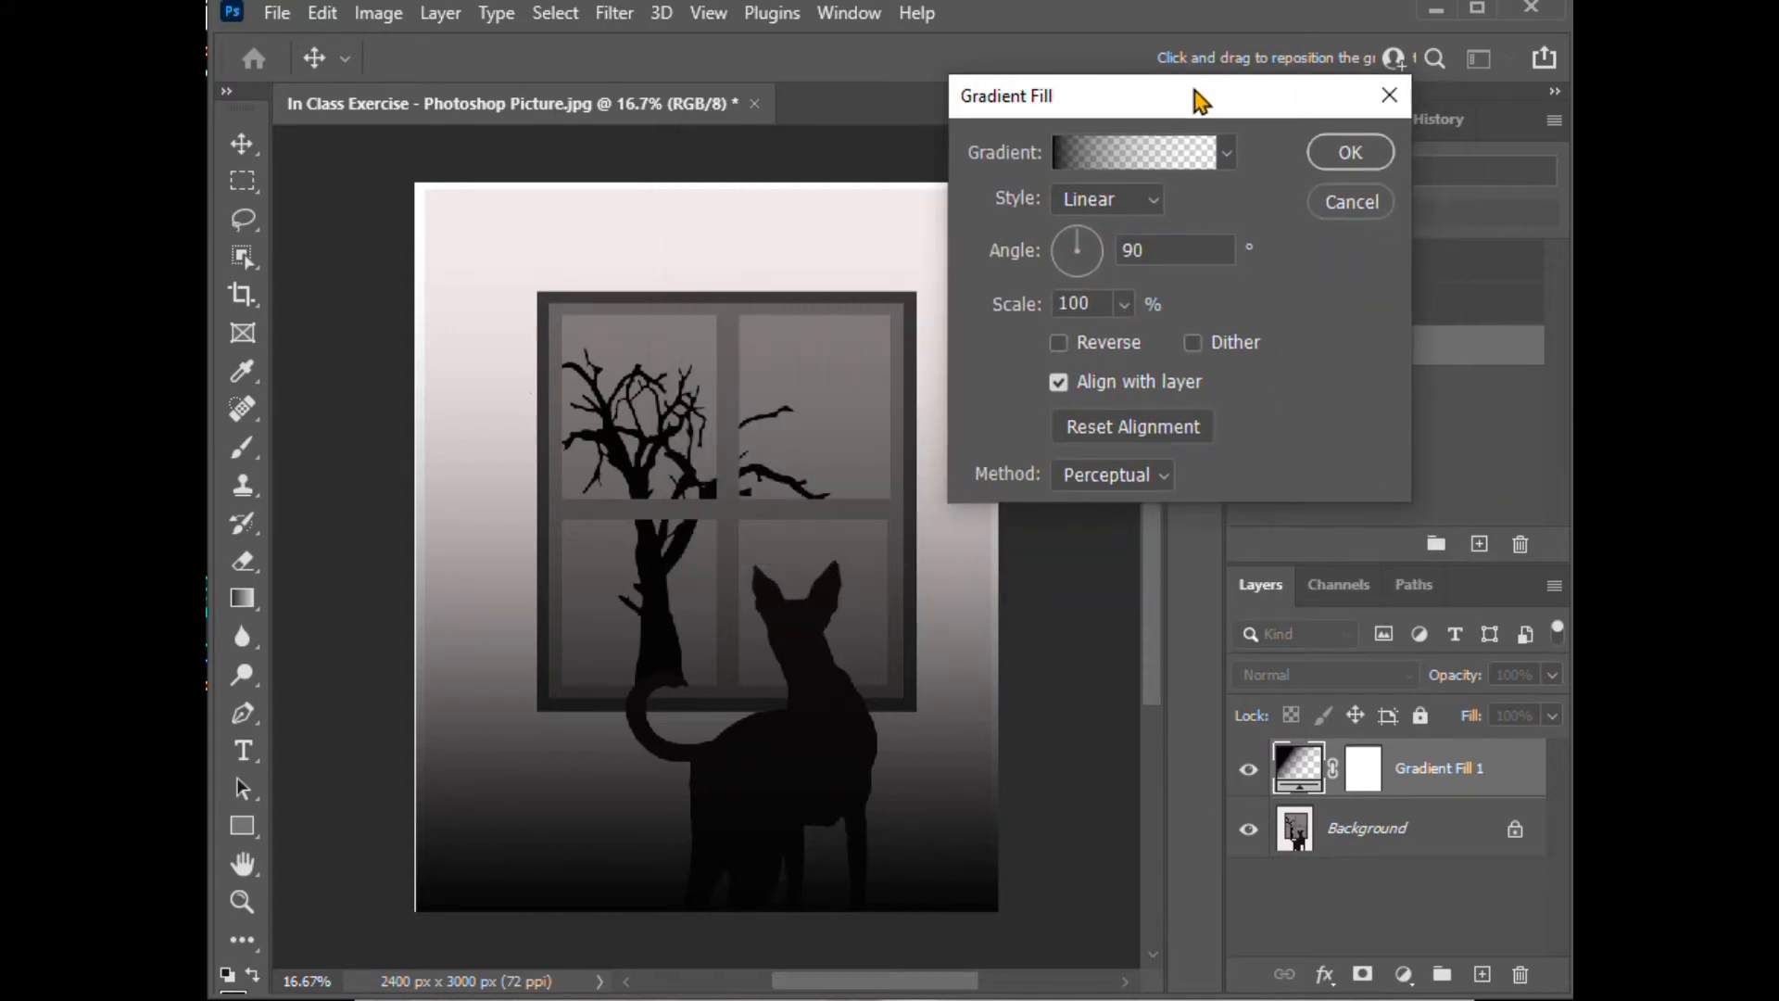
click(1154, 202)
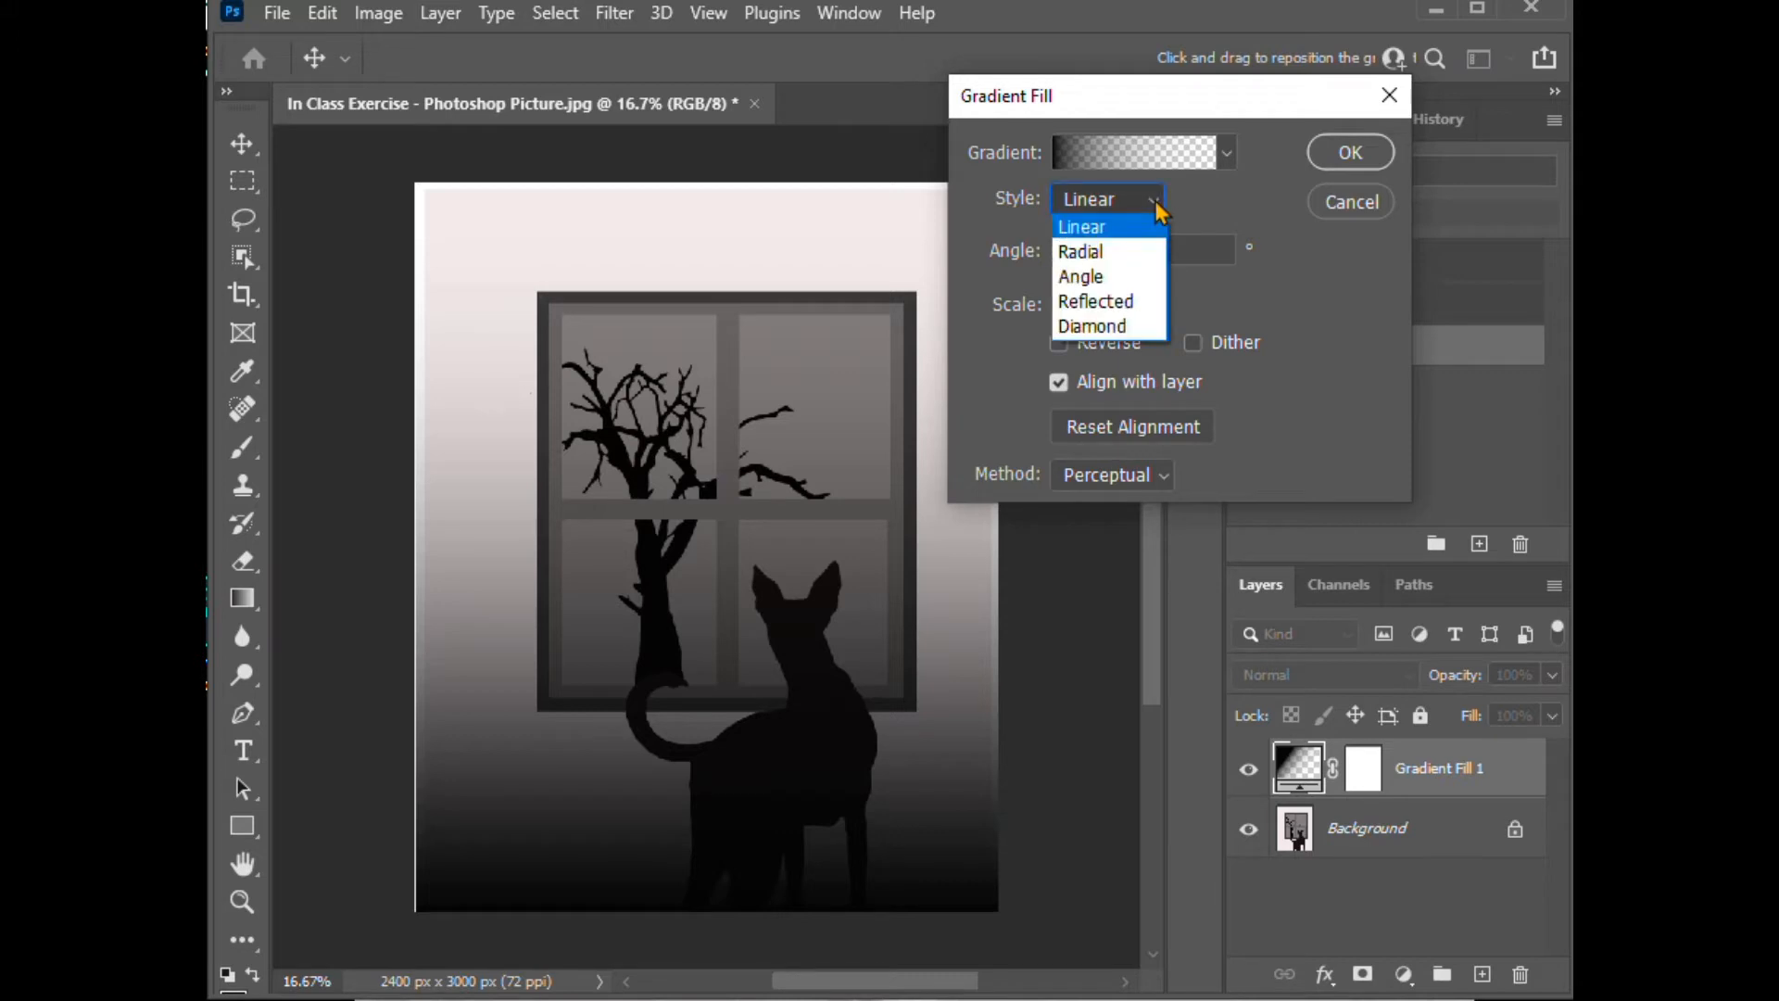
click(1118, 252)
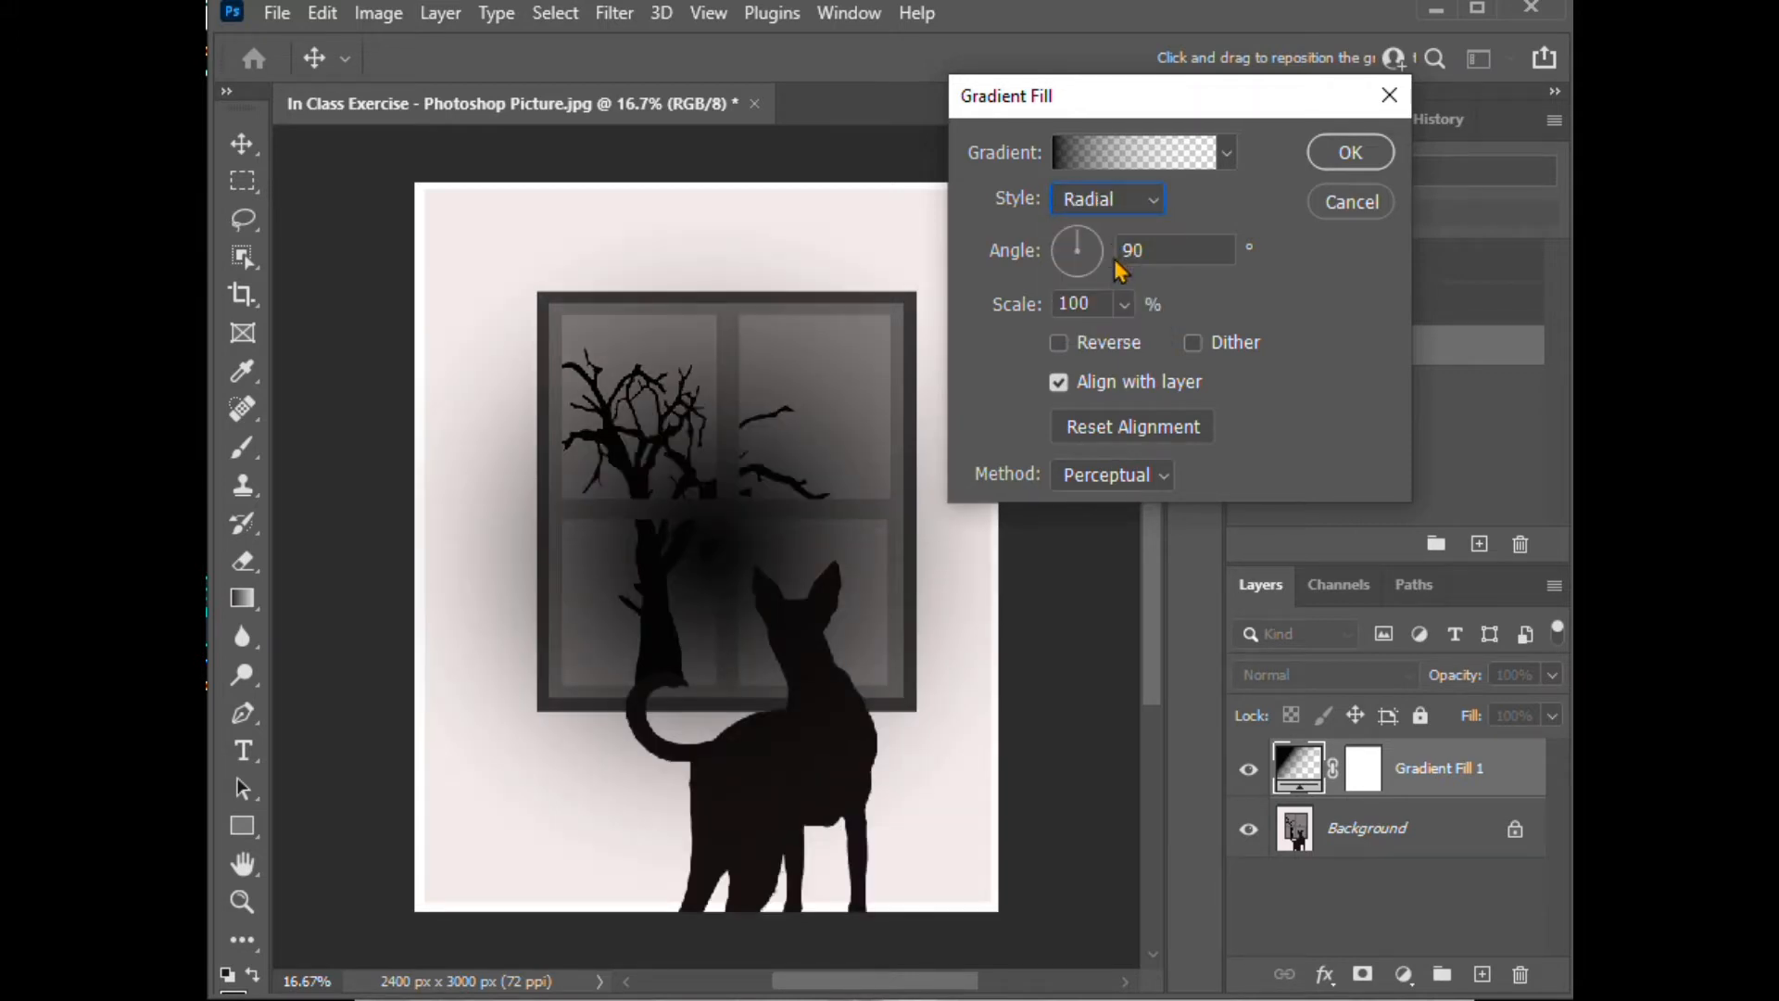
click(1058, 343)
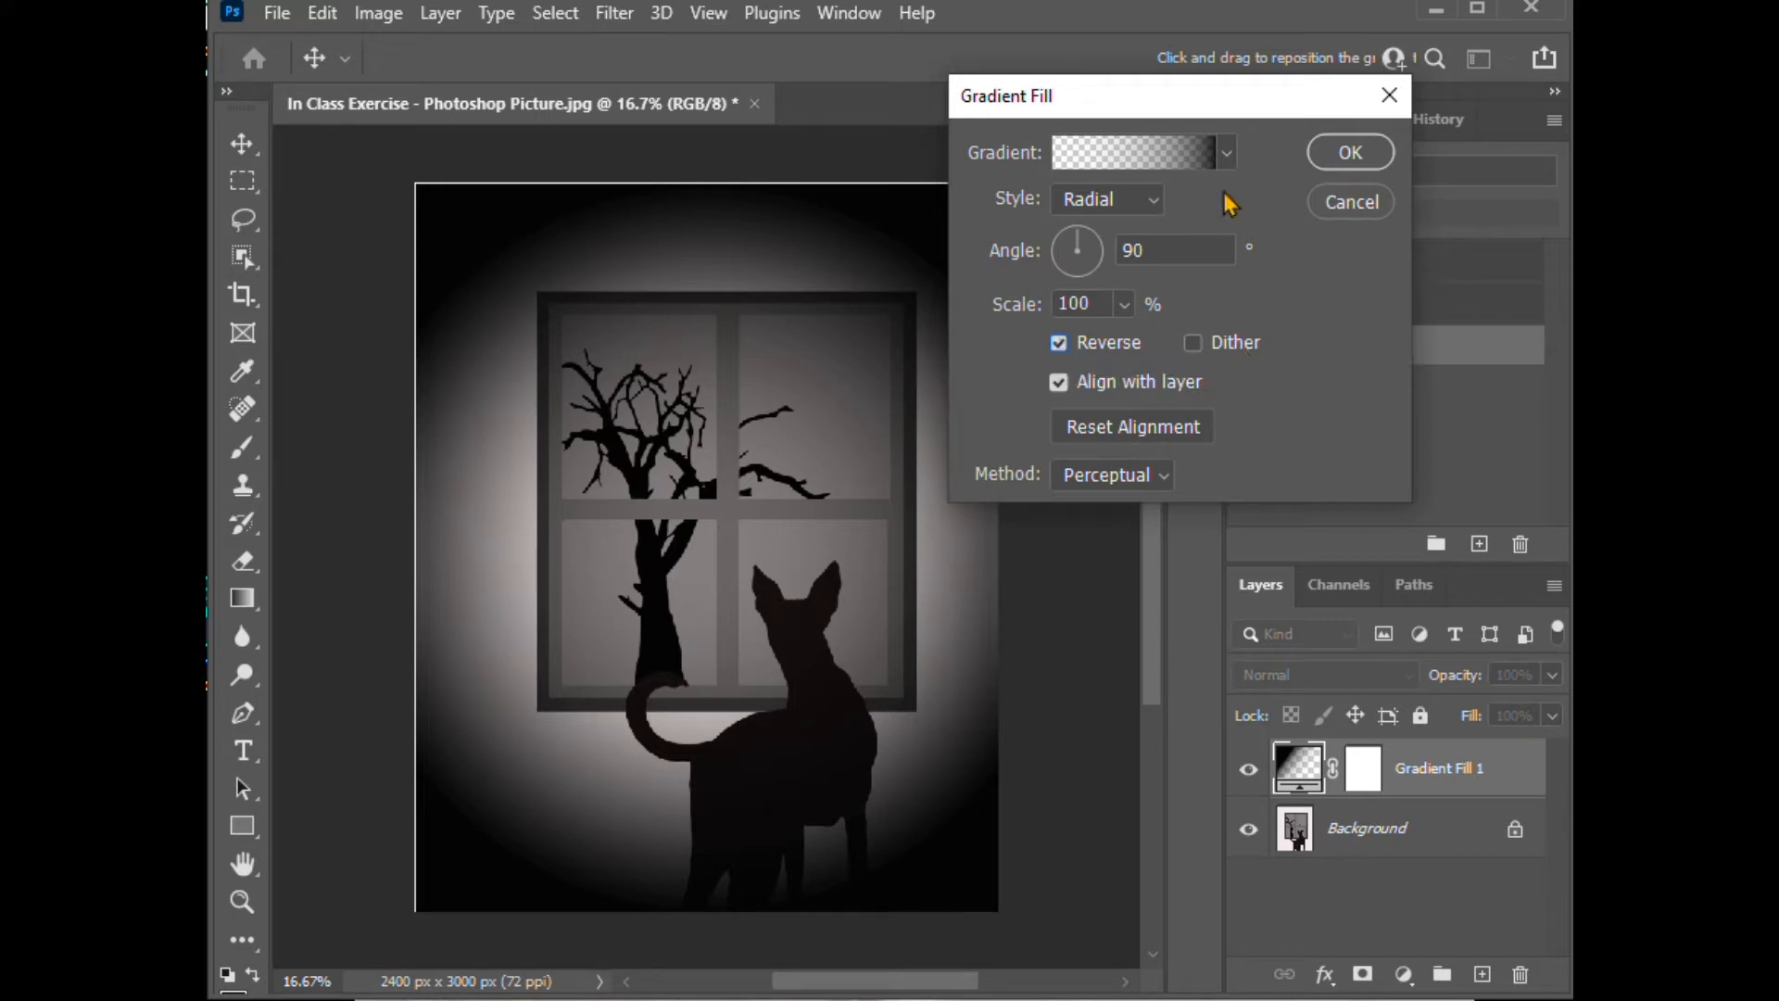
Step: Apply the light pink to salmon gradient from the Pinks group to the new gradient fill layer
click(1228, 156)
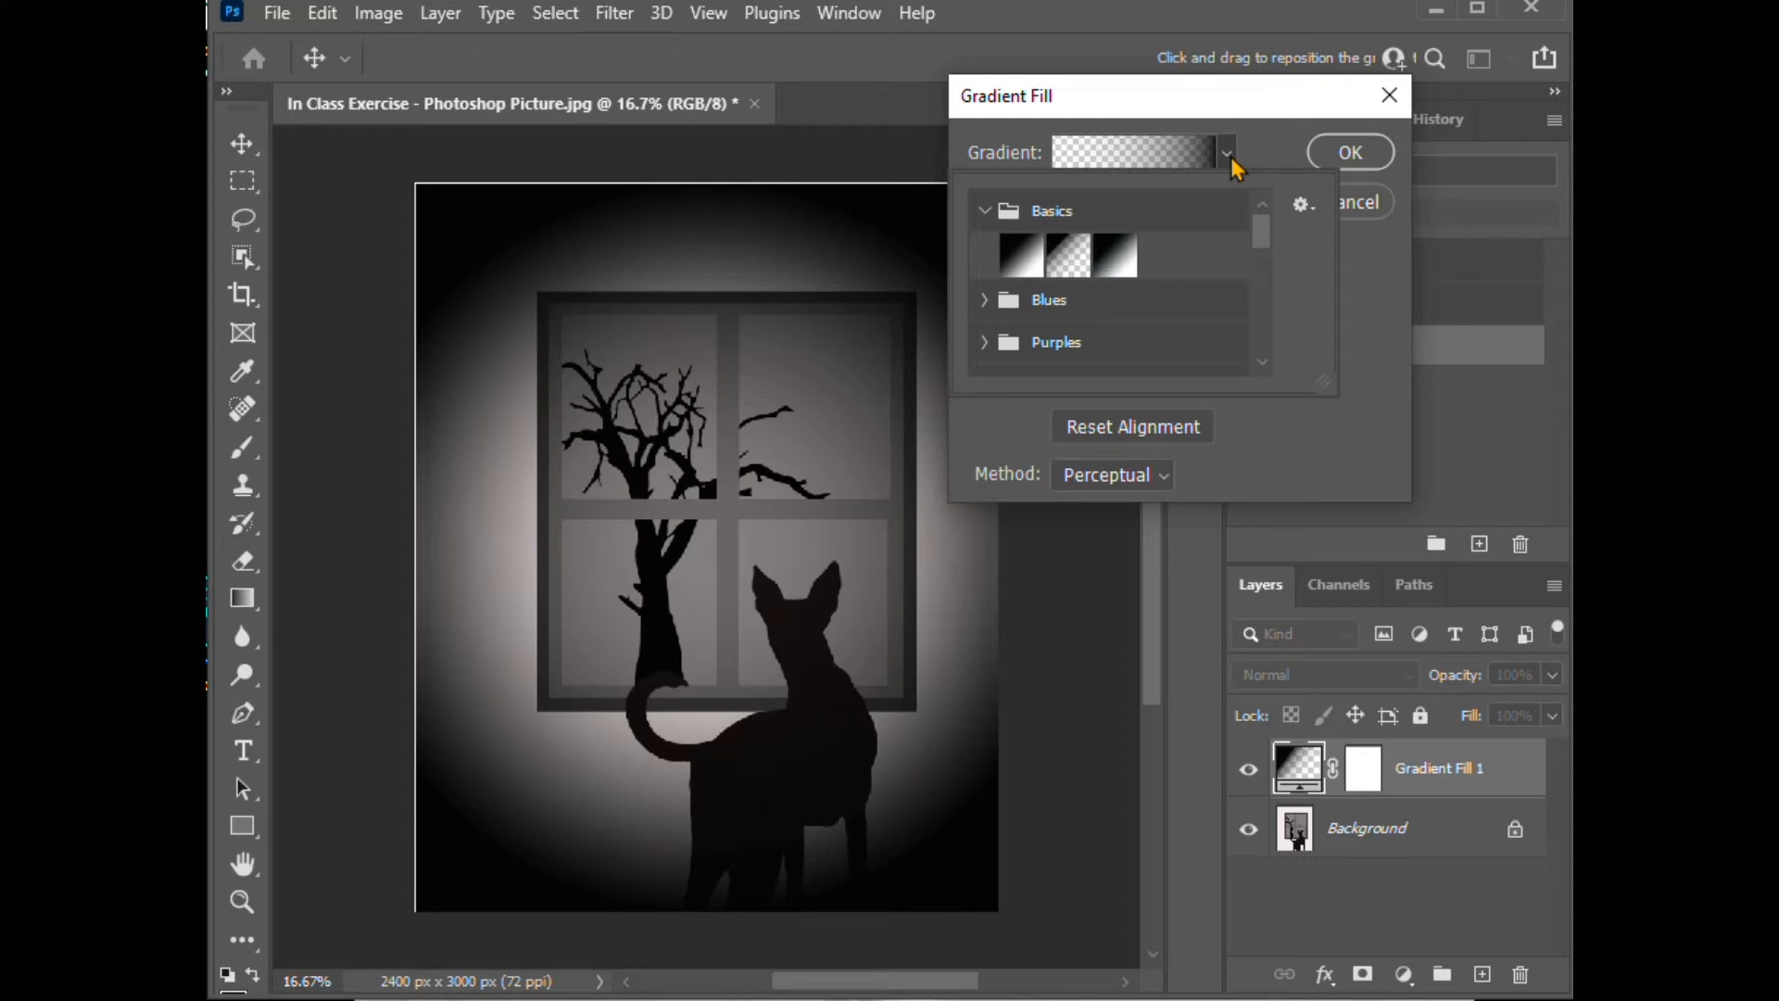
drag(1261, 243, 1262, 276)
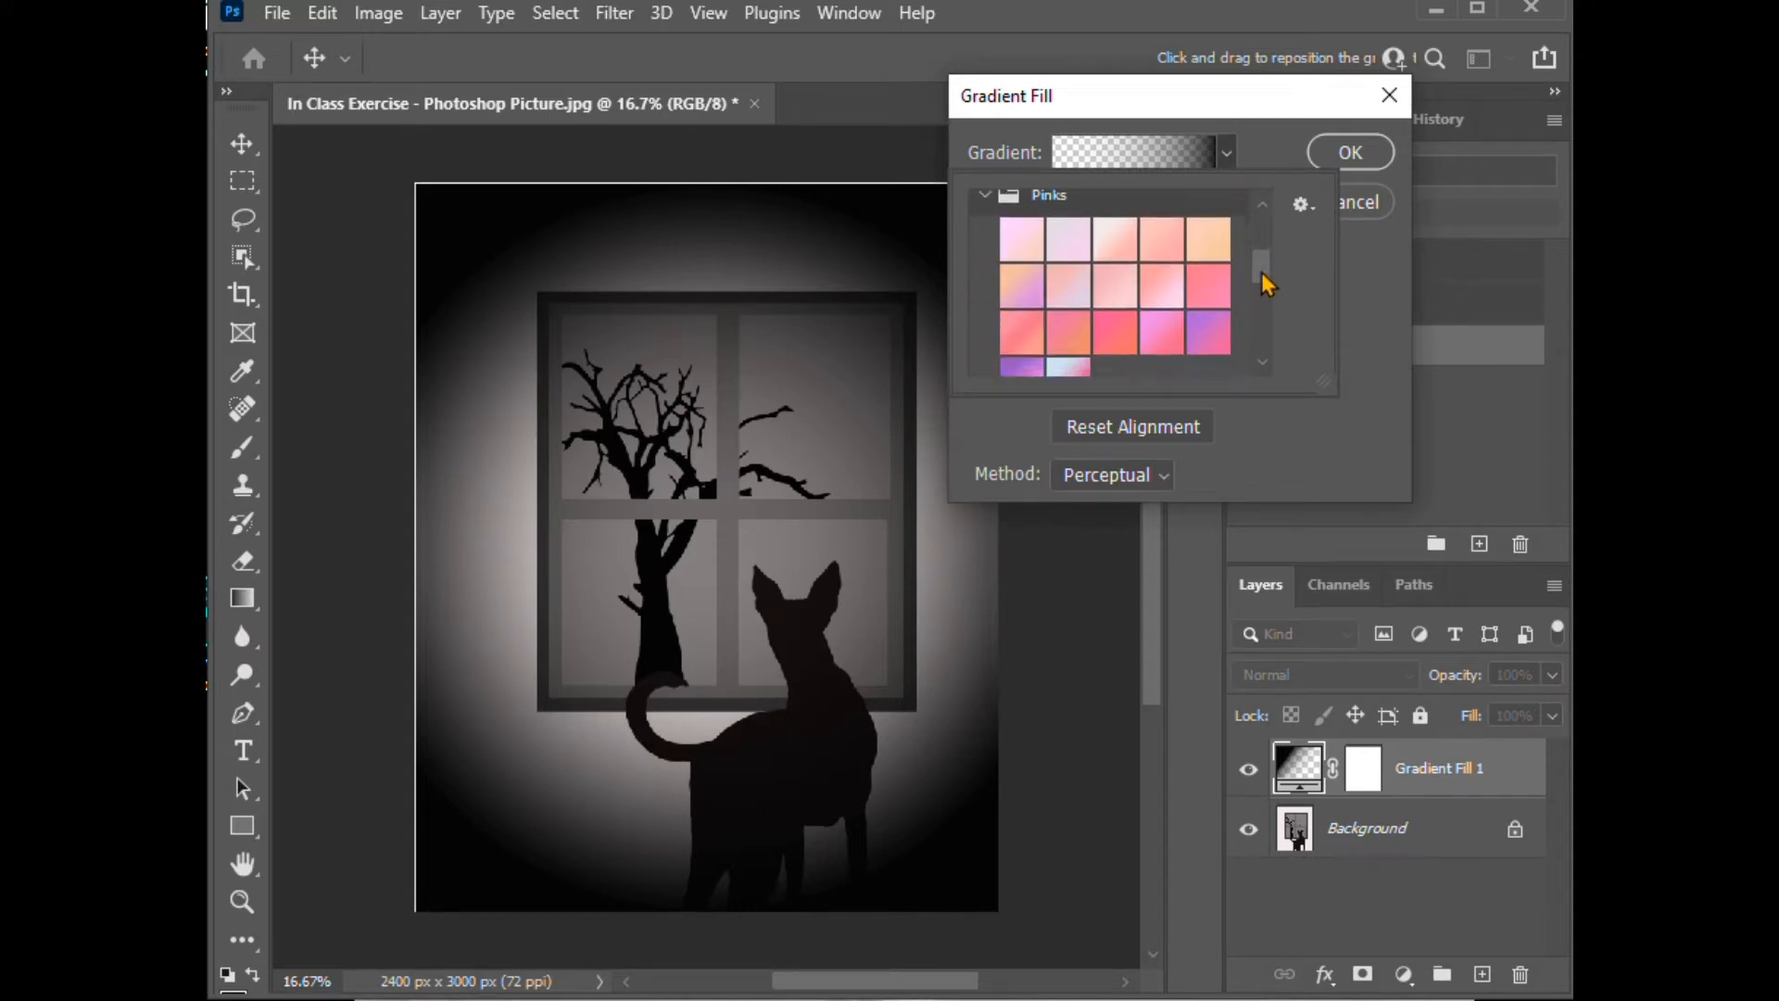
click(1209, 331)
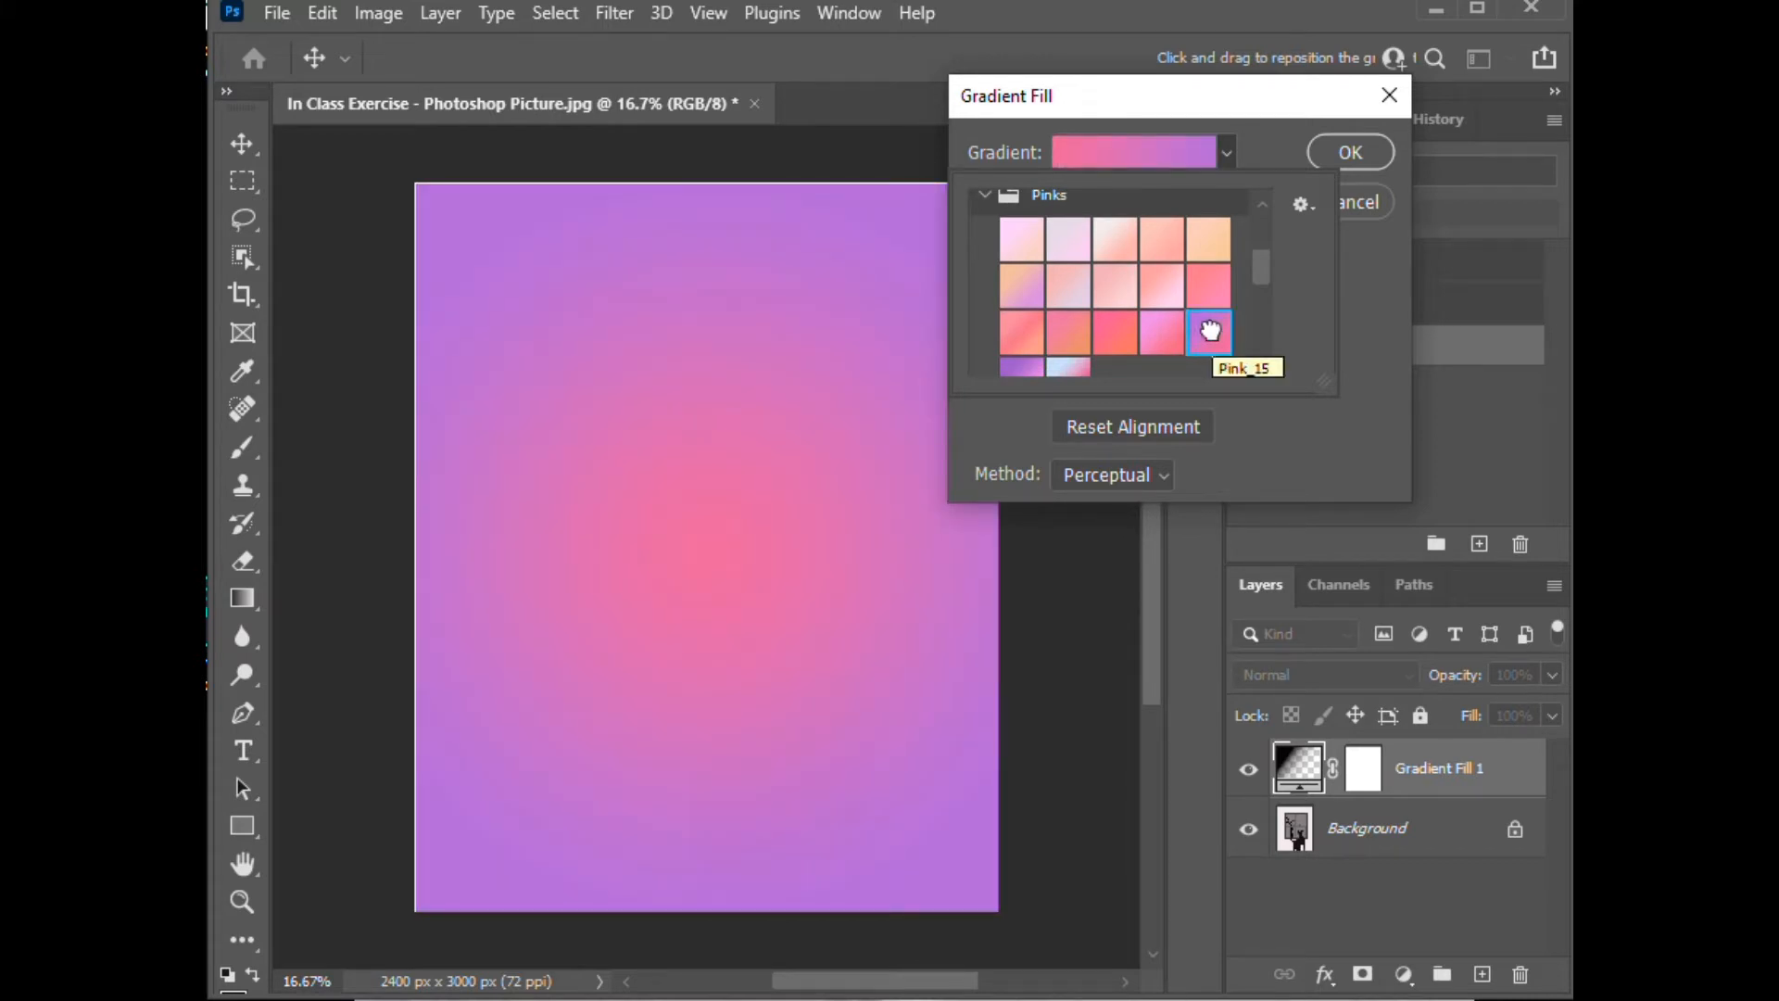
click(1158, 289)
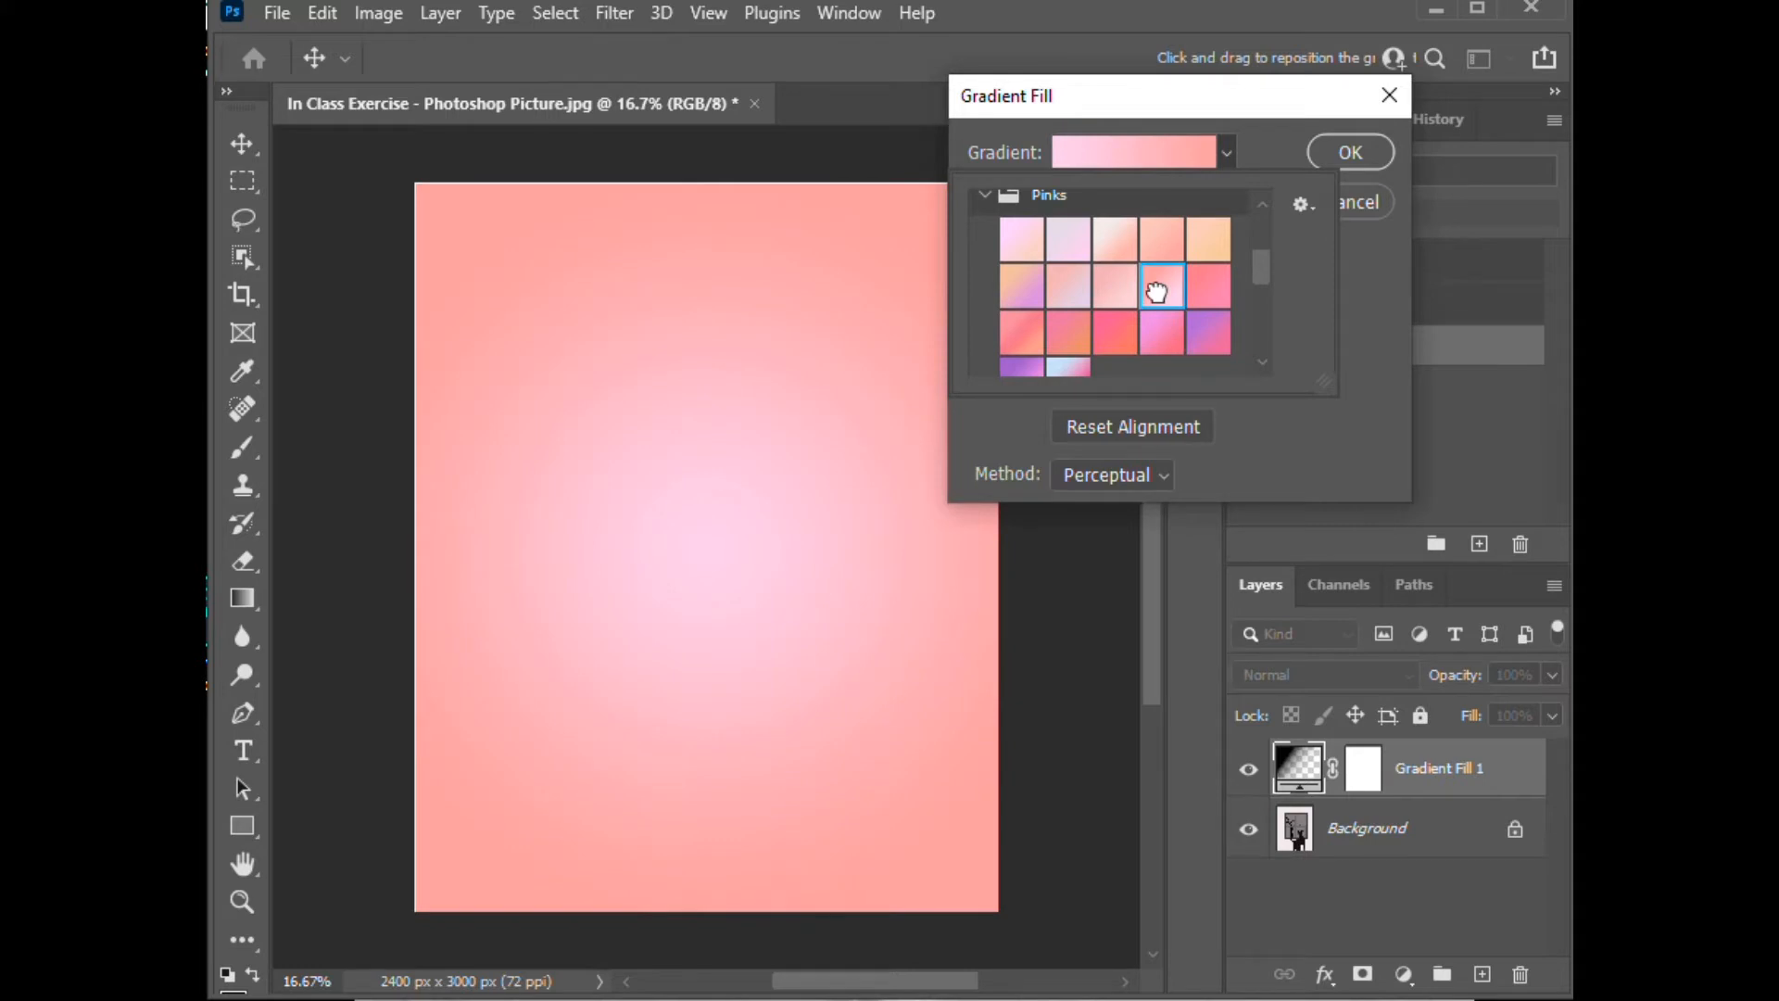
click(1348, 153)
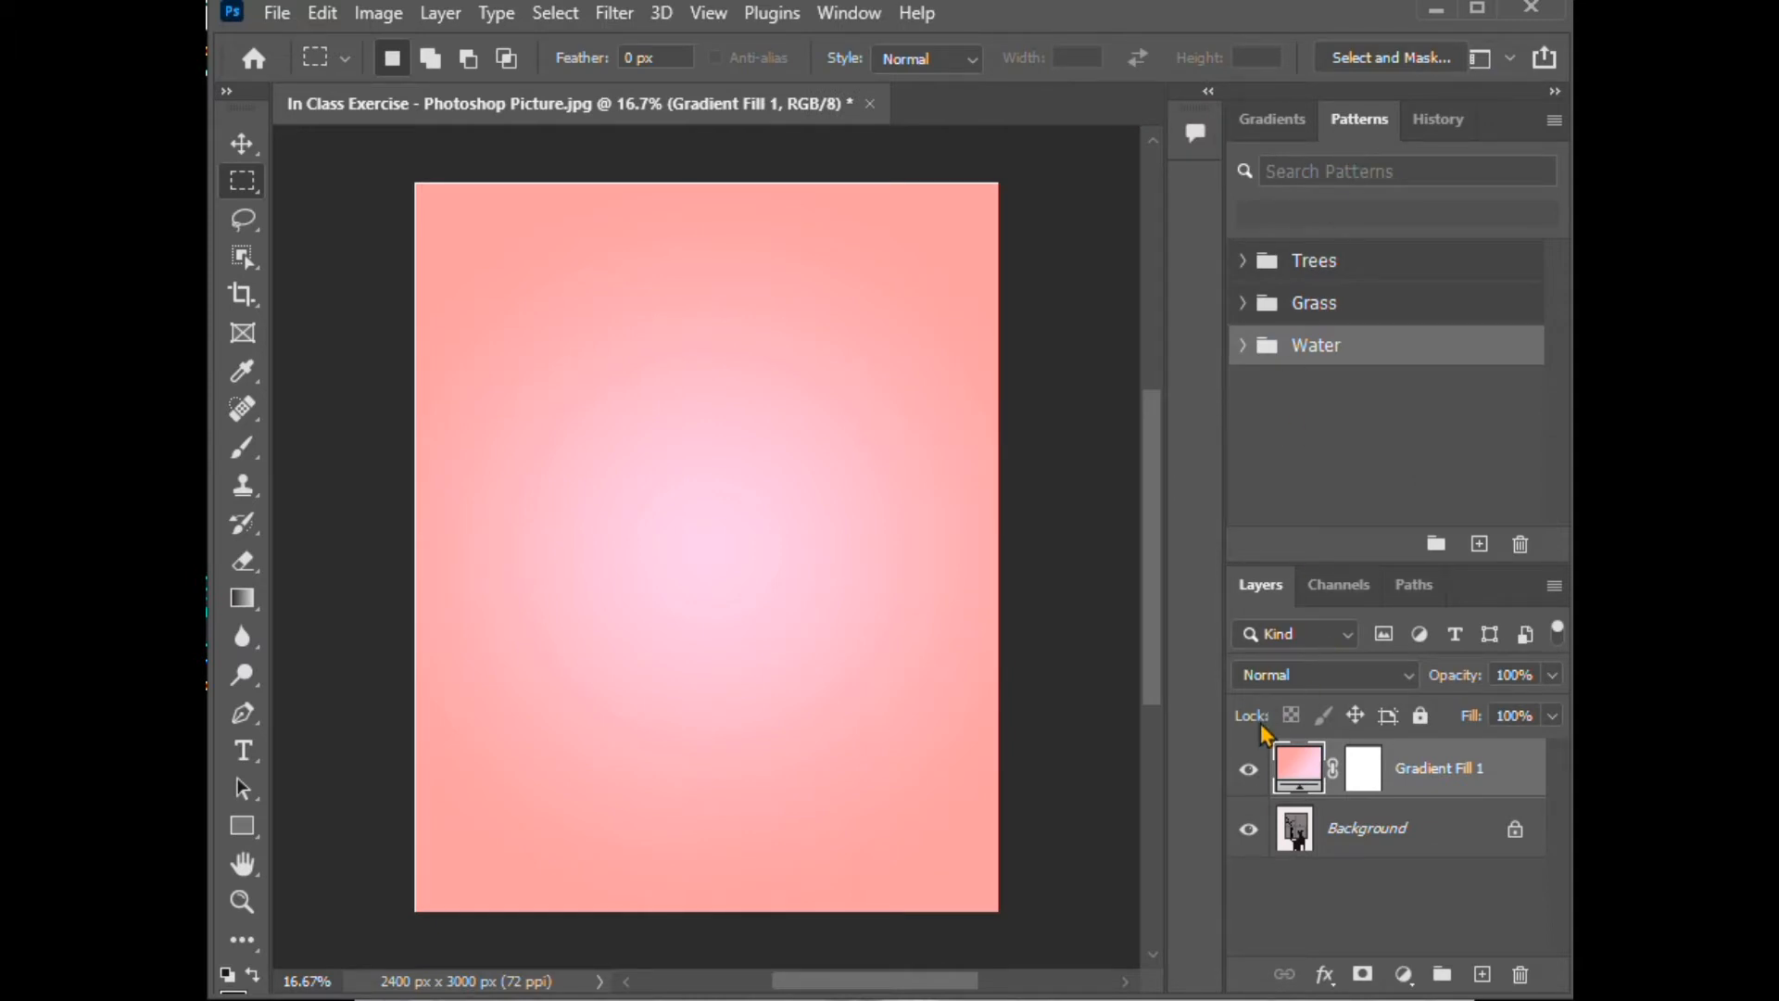
Step: Hide the Gradient Fill 1 layer and marquee-select the window area inside its dark frame, about 1452 by 1620 px
click(1249, 774)
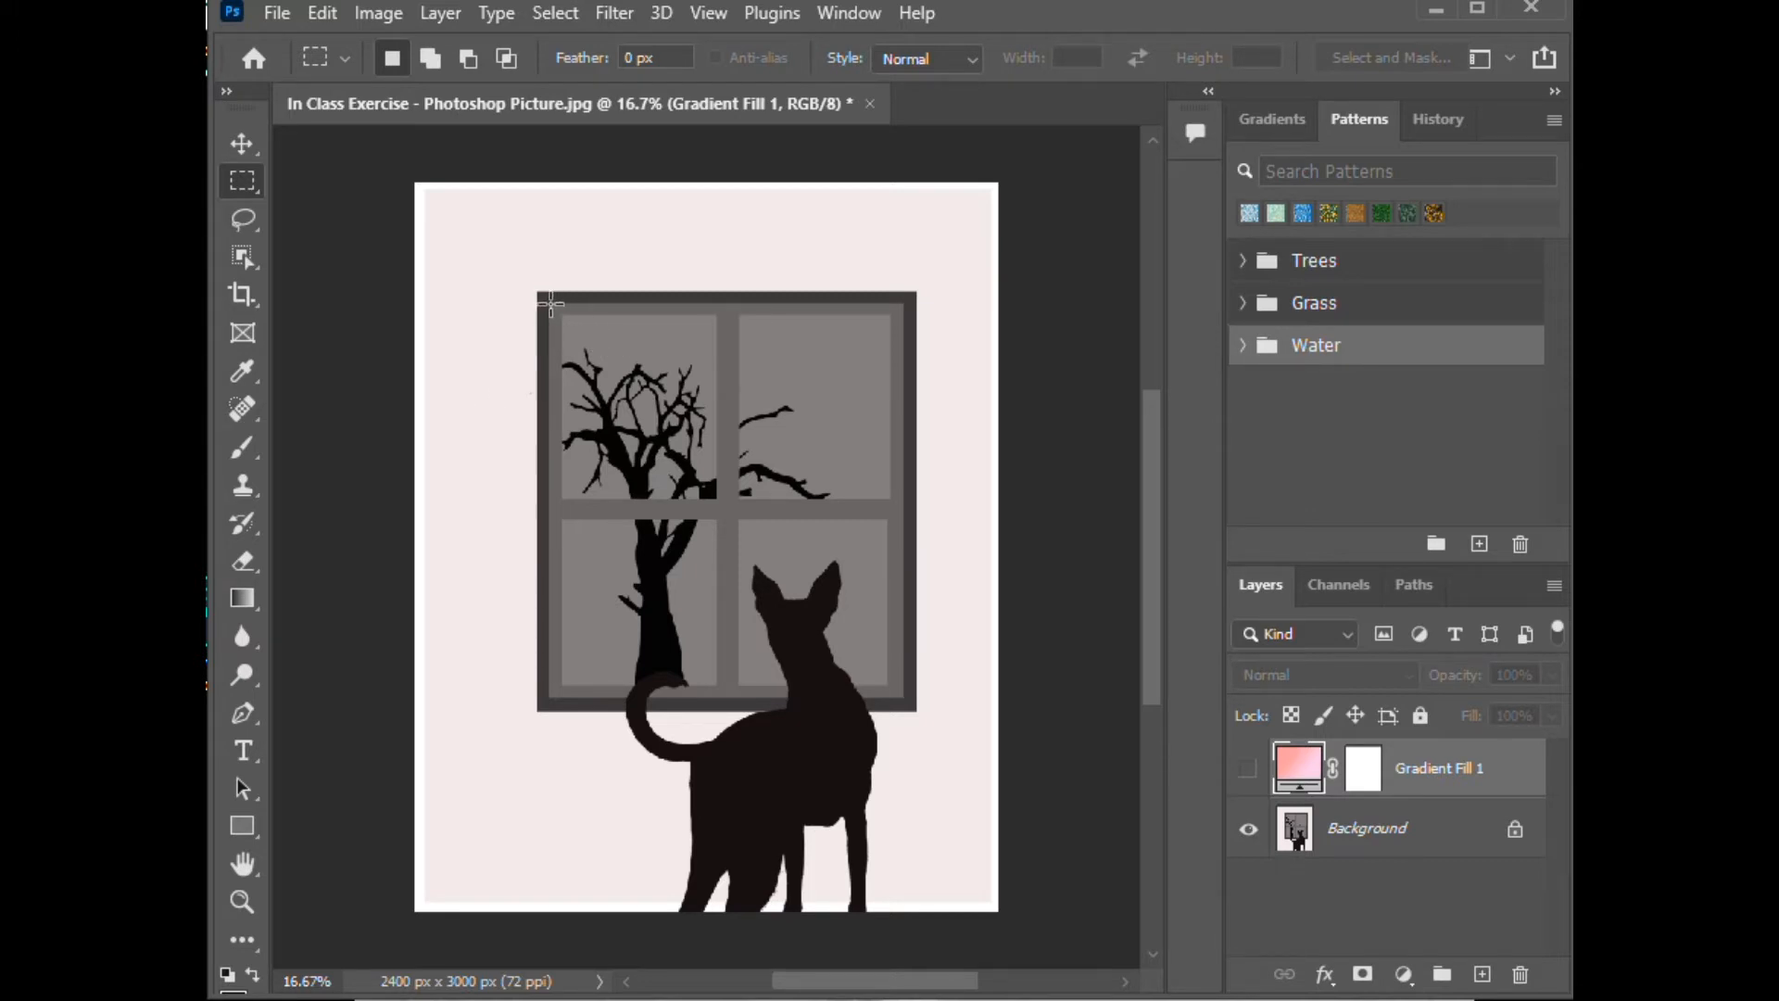
drag(551, 303, 904, 694)
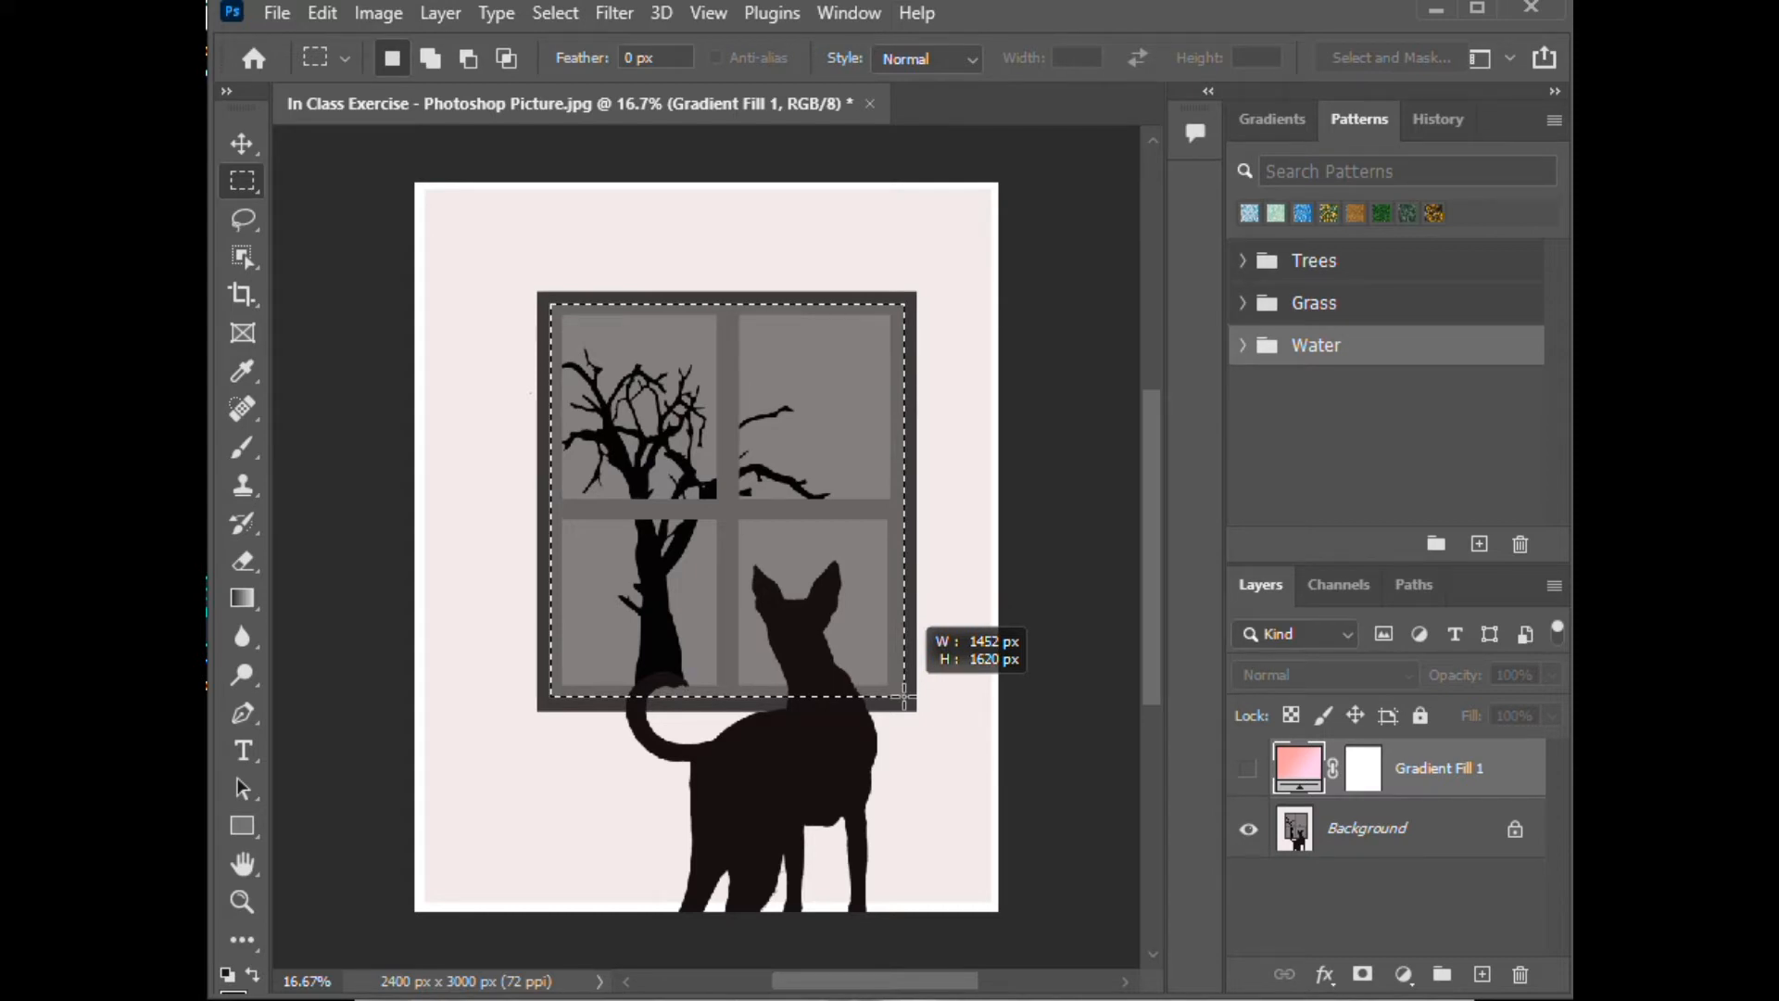
drag(904, 694, 905, 696)
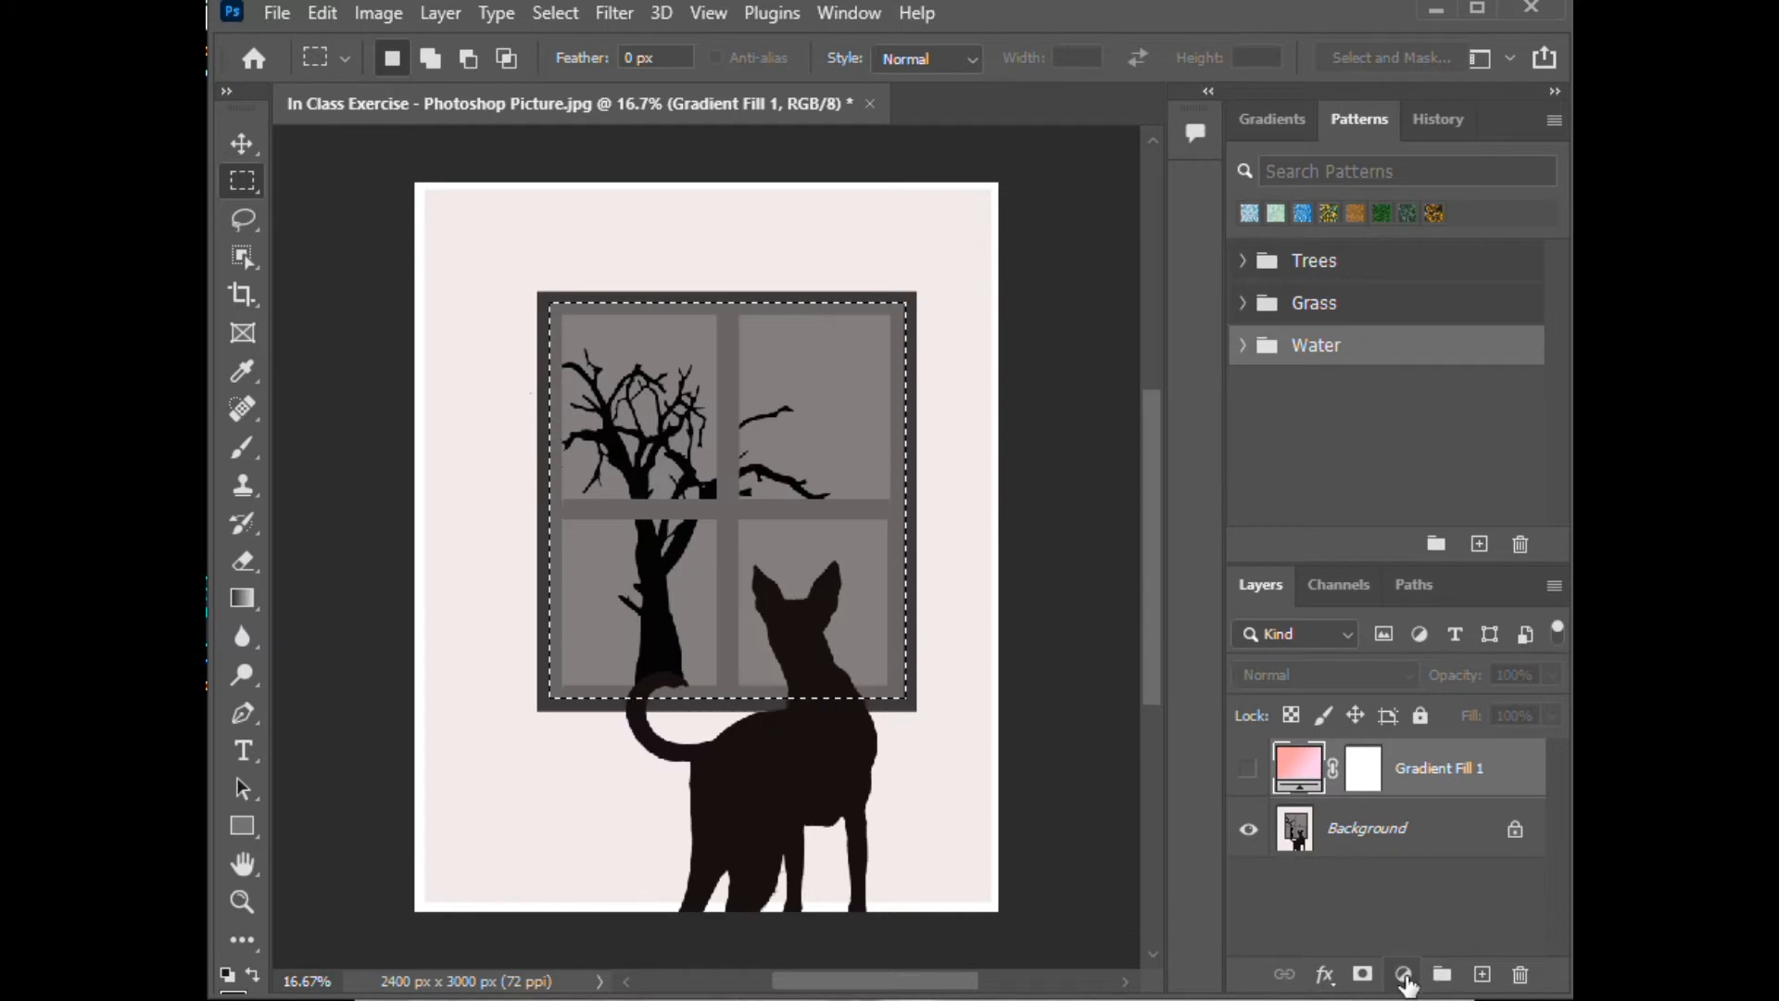
Step: Fill the selected window area with a new Pattern fill layer using the light blue and white rippled pattern from the Water group
click(1403, 976)
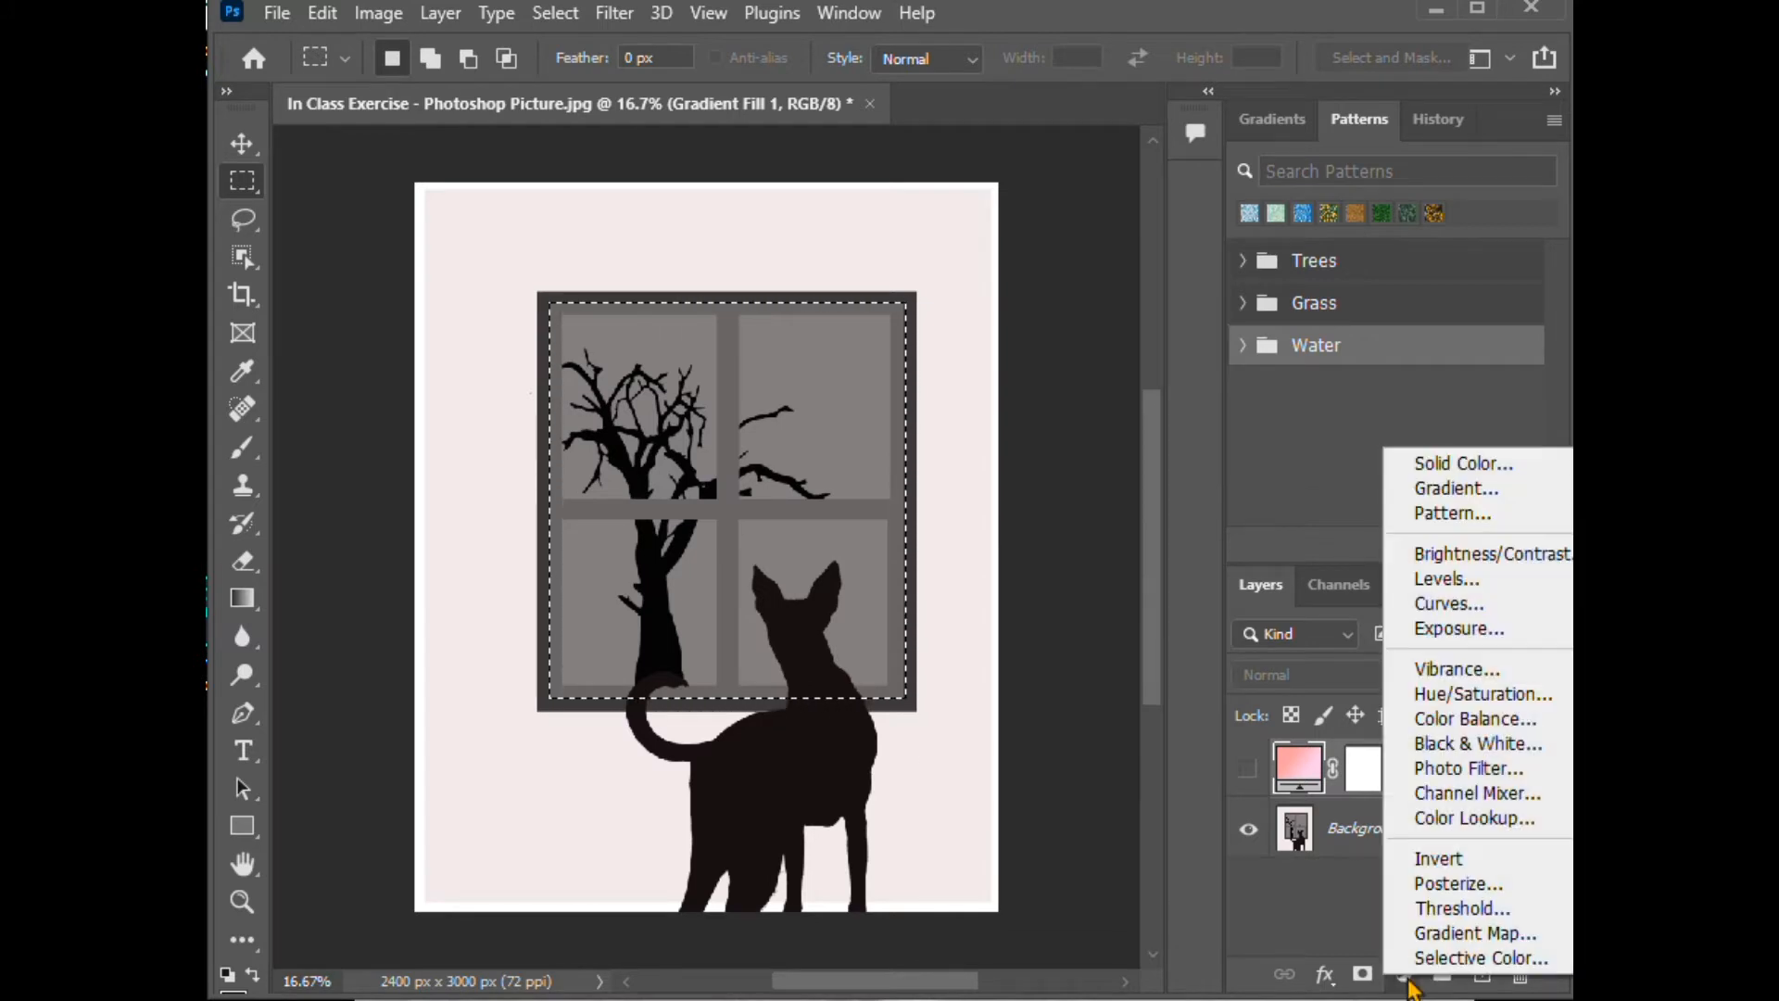
click(1467, 516)
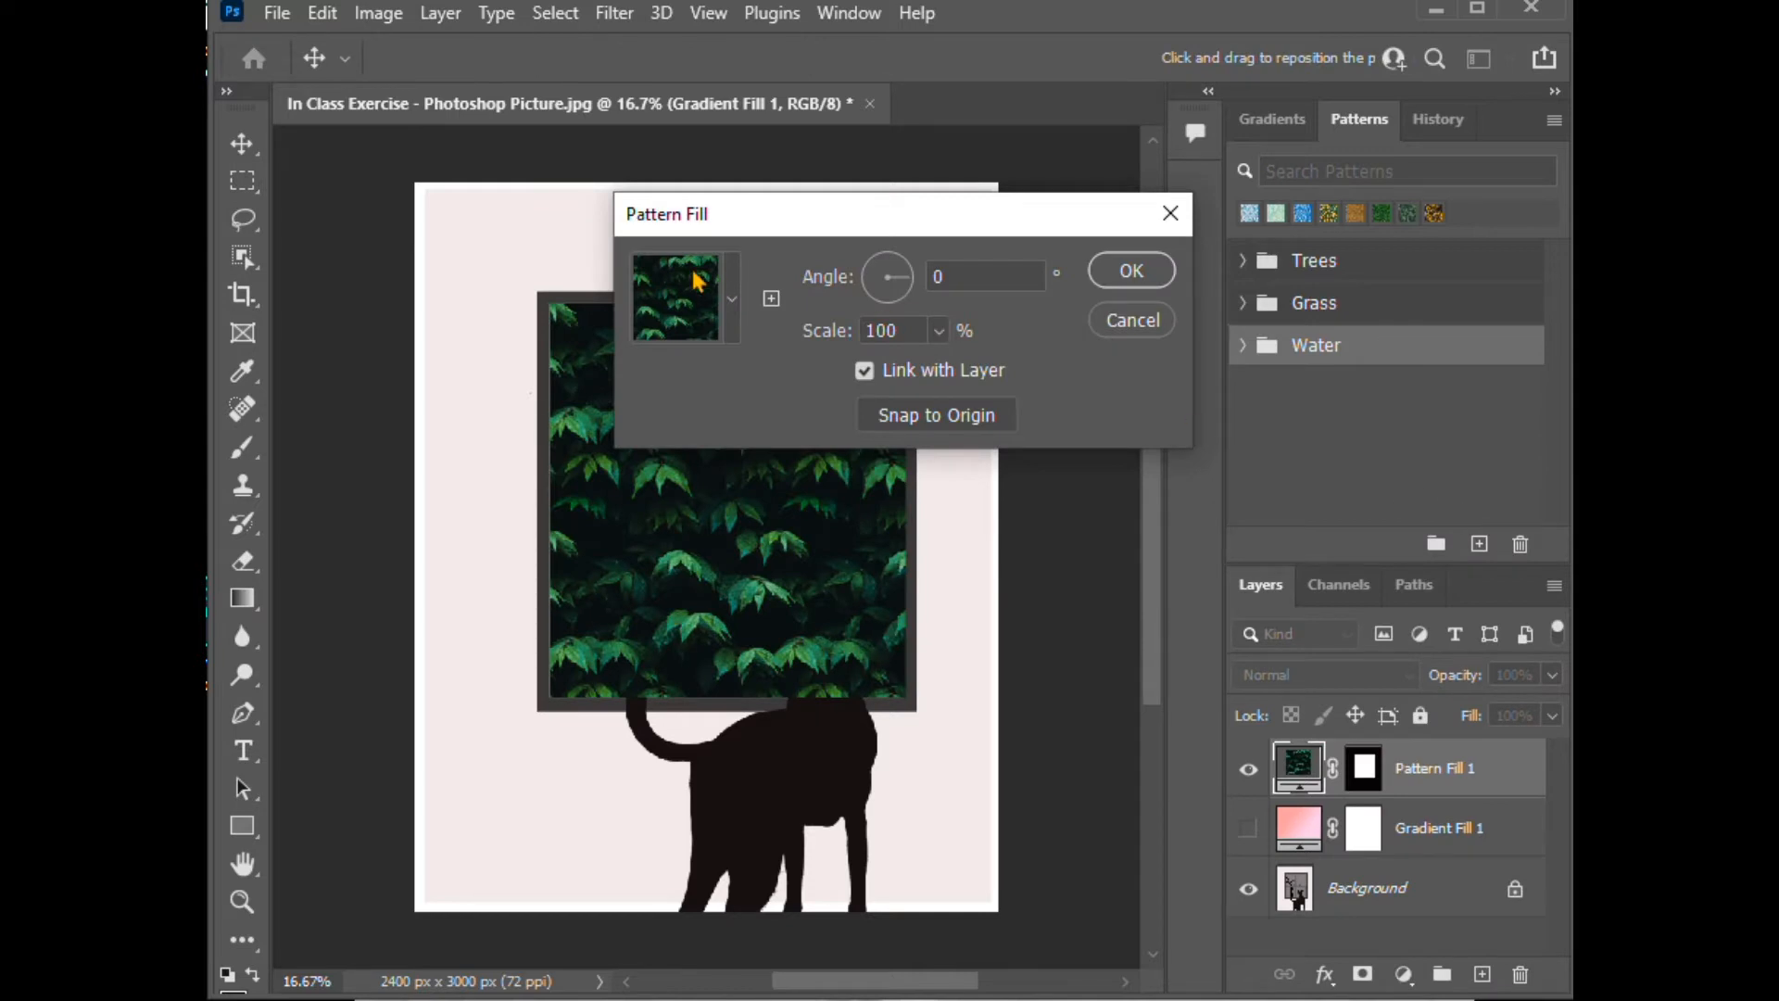
click(733, 299)
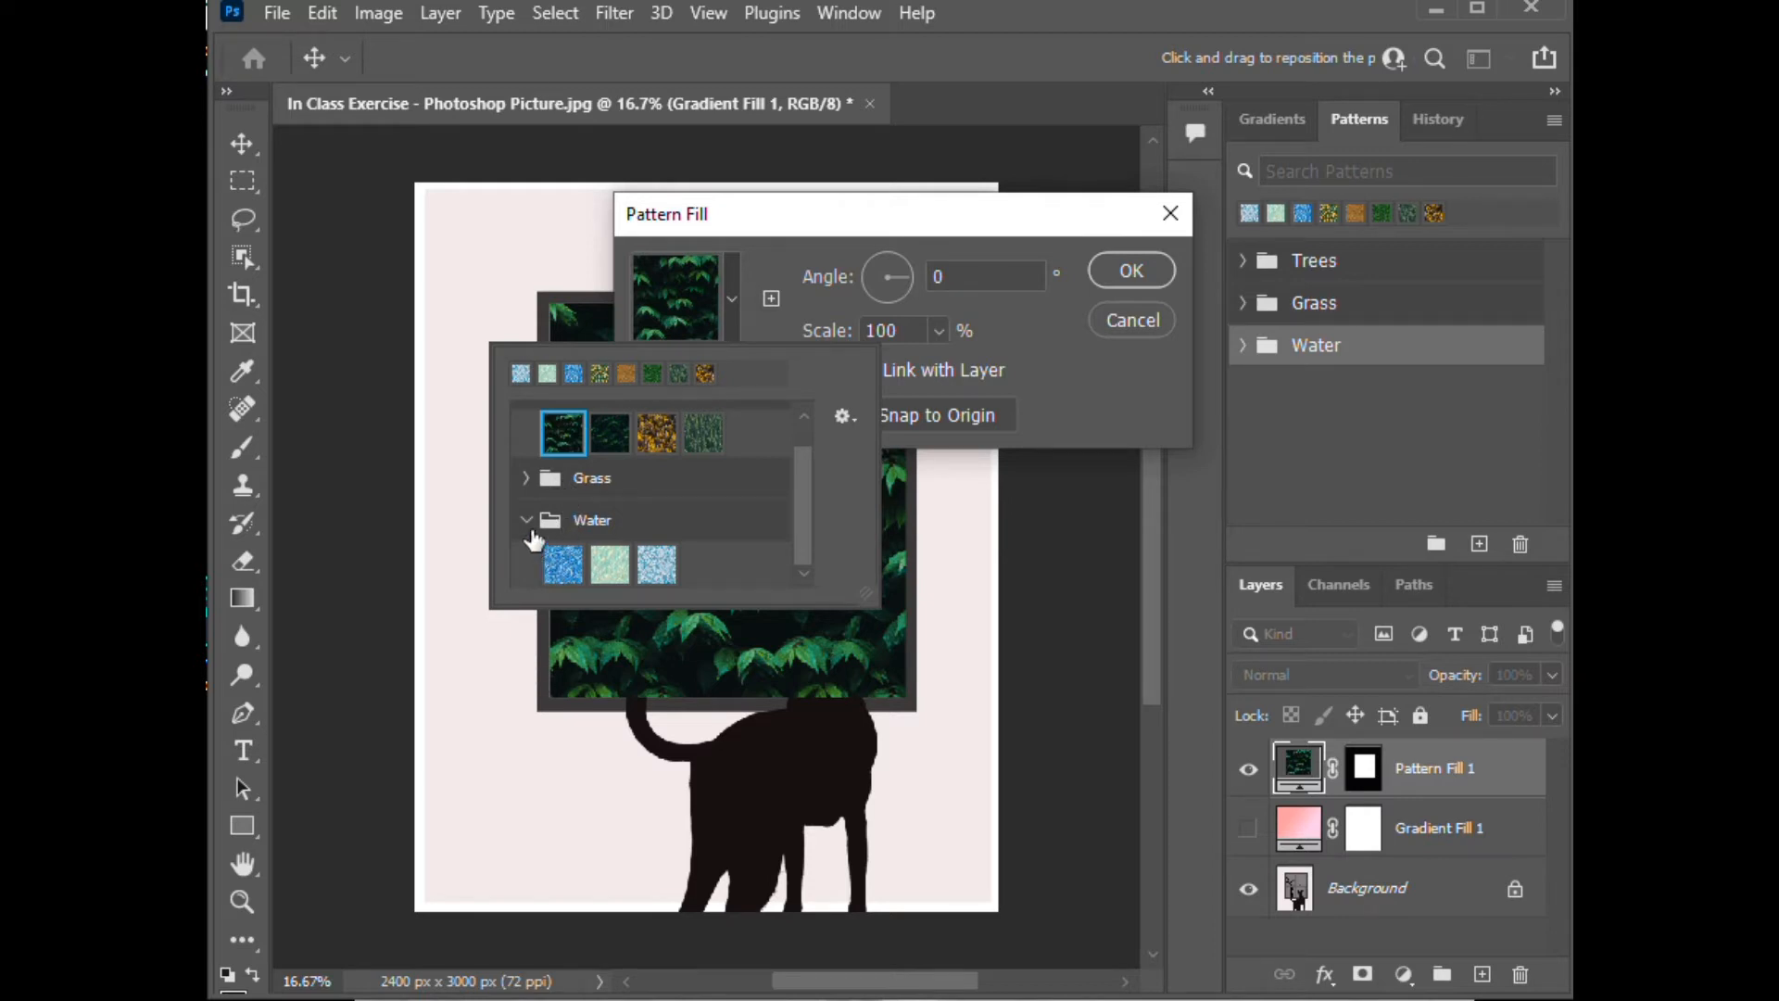
click(524, 478)
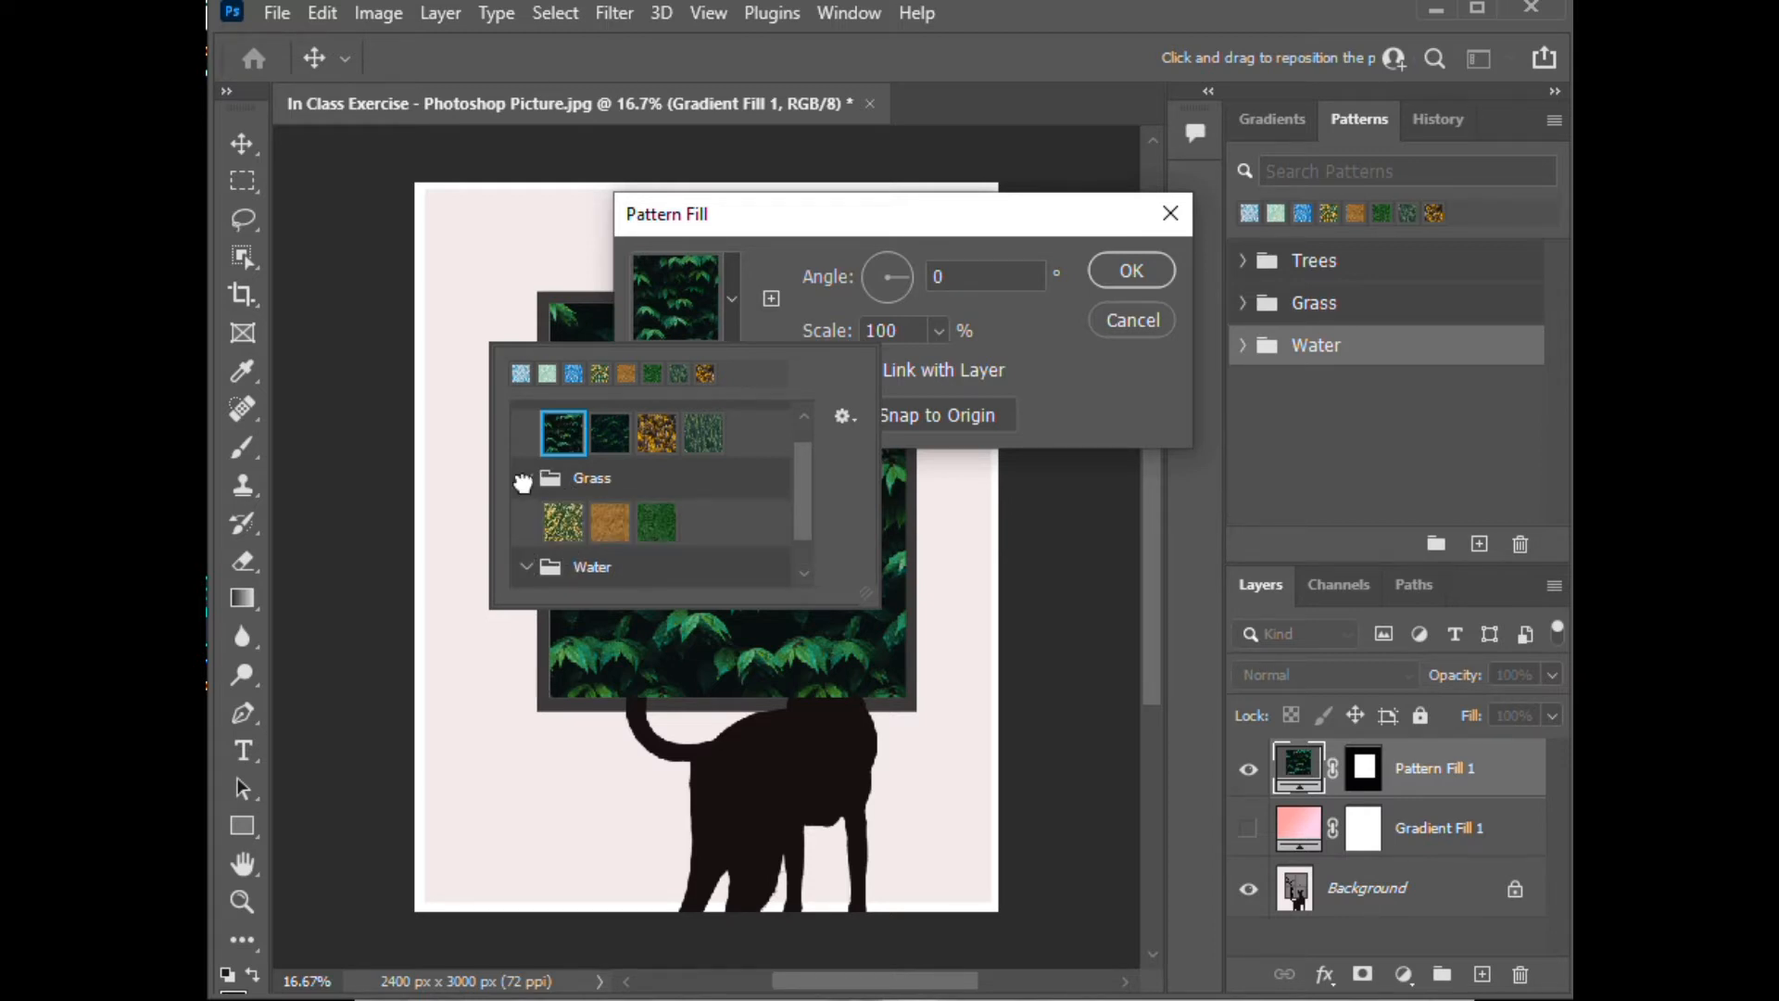
click(525, 478)
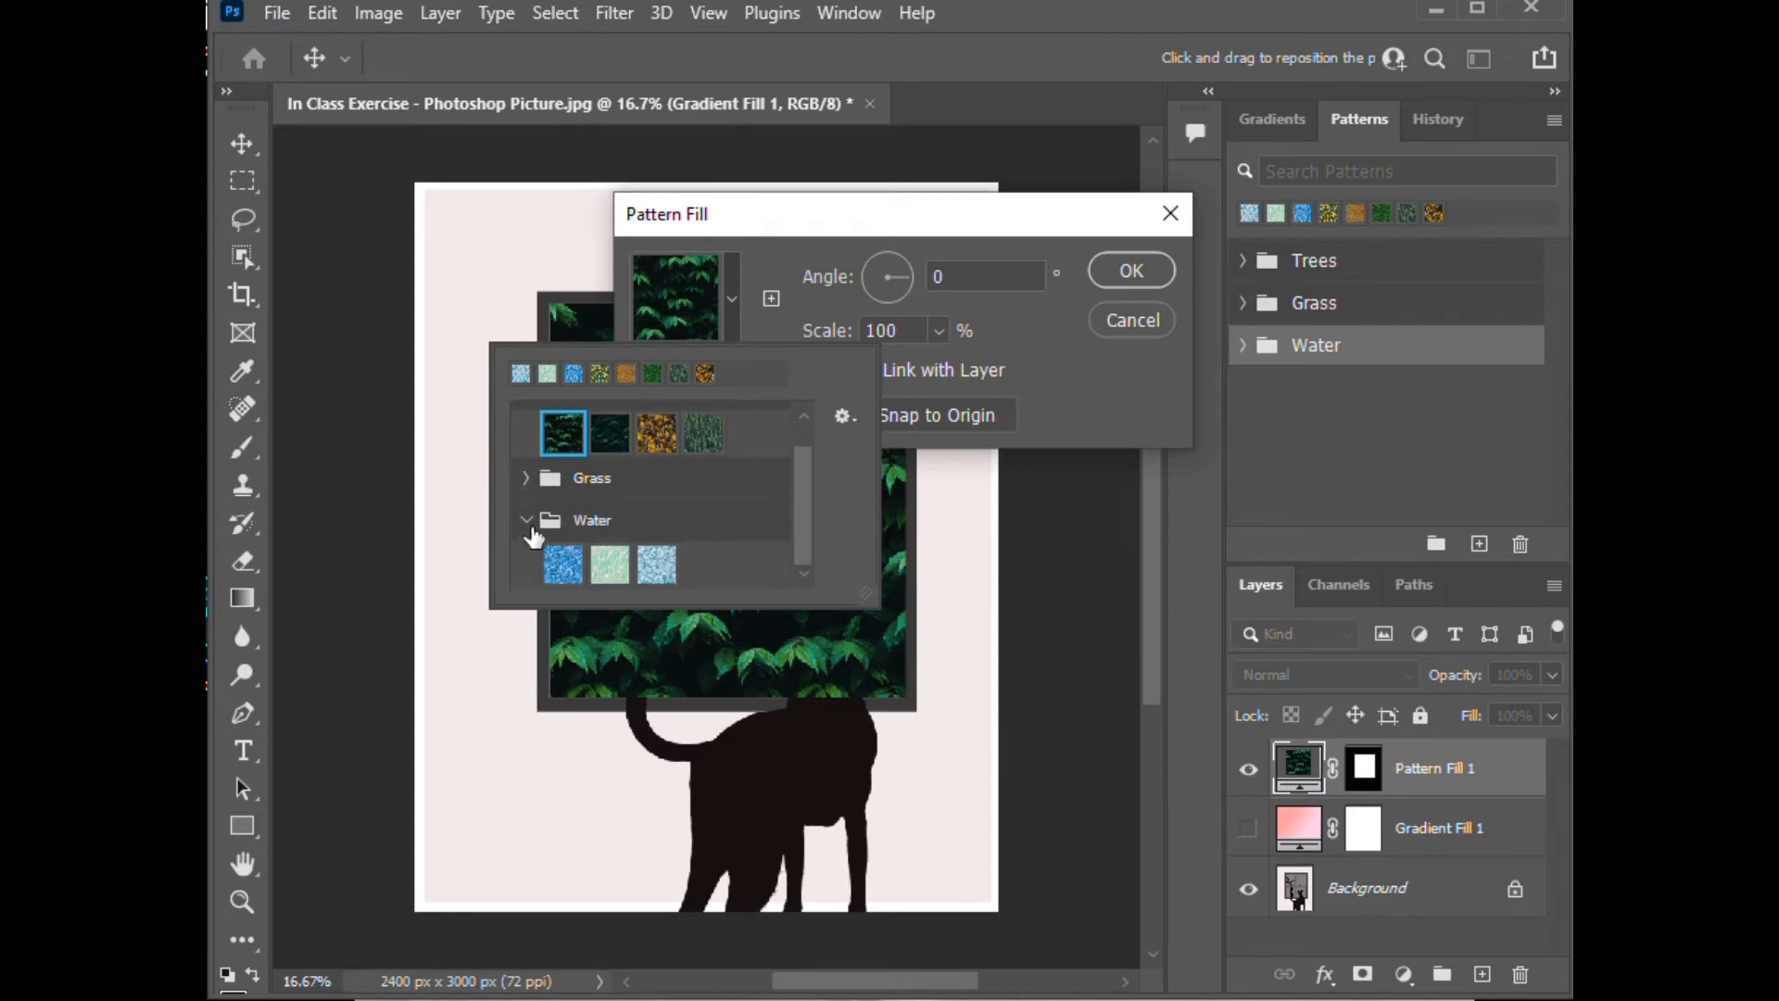
click(558, 559)
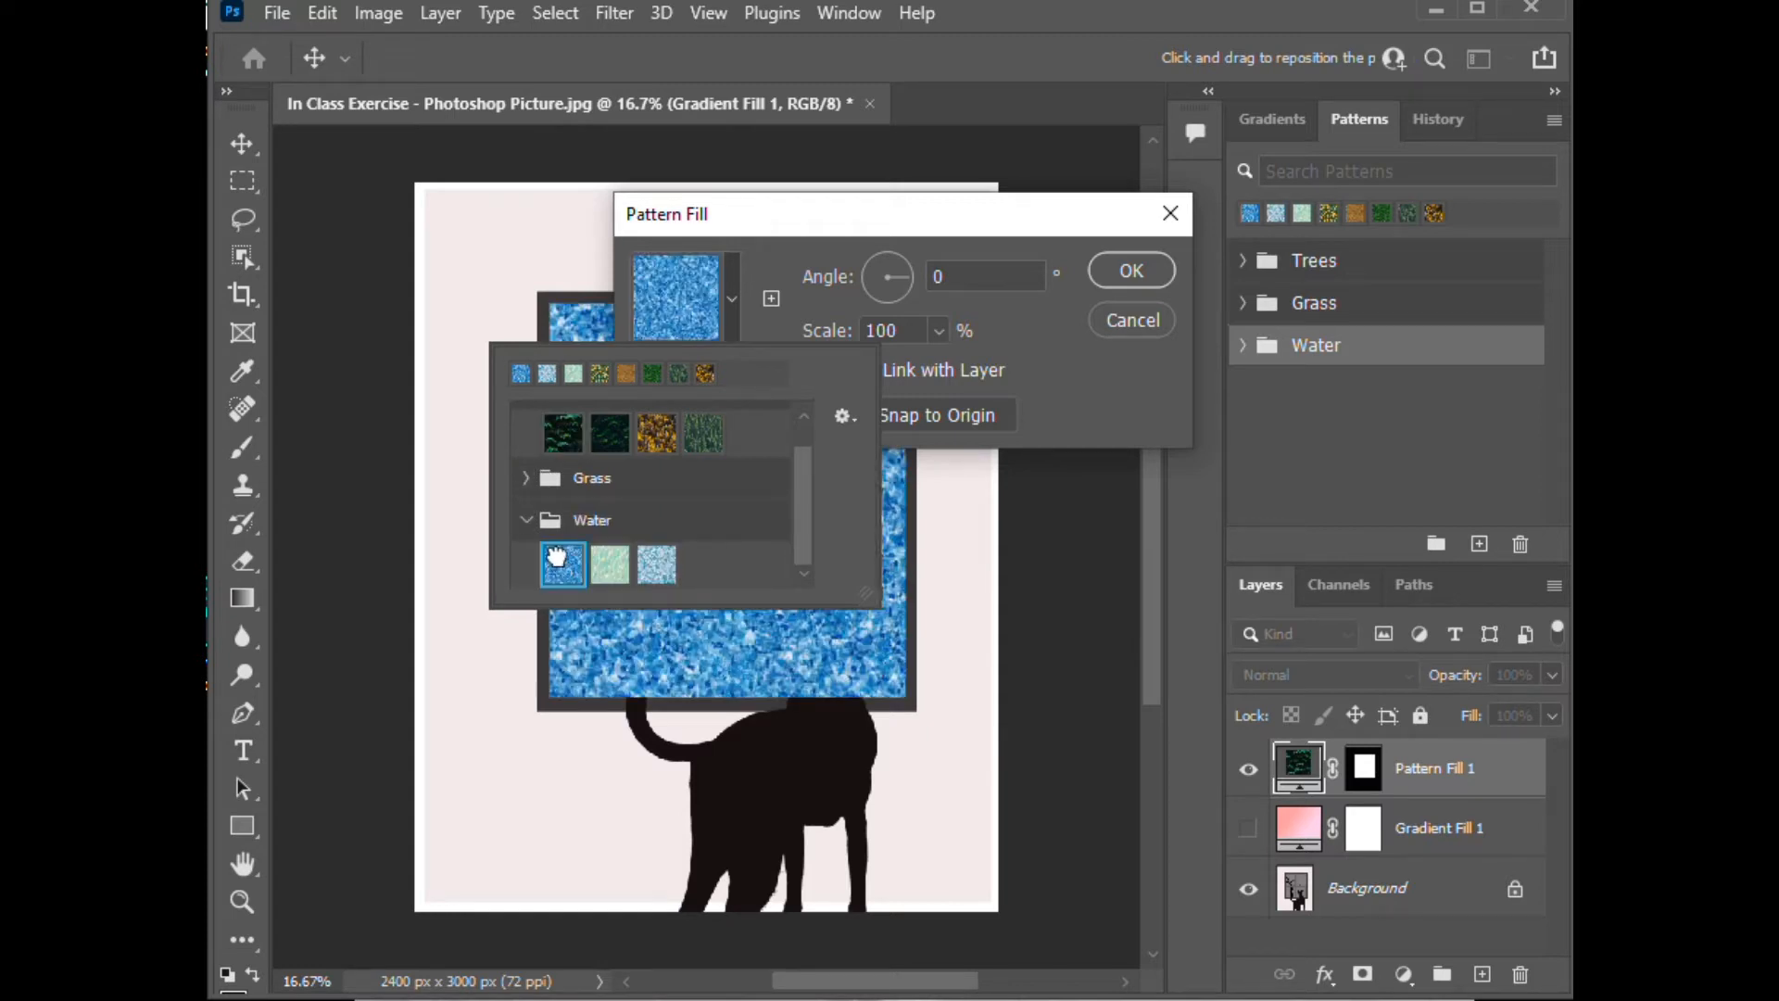
click(613, 566)
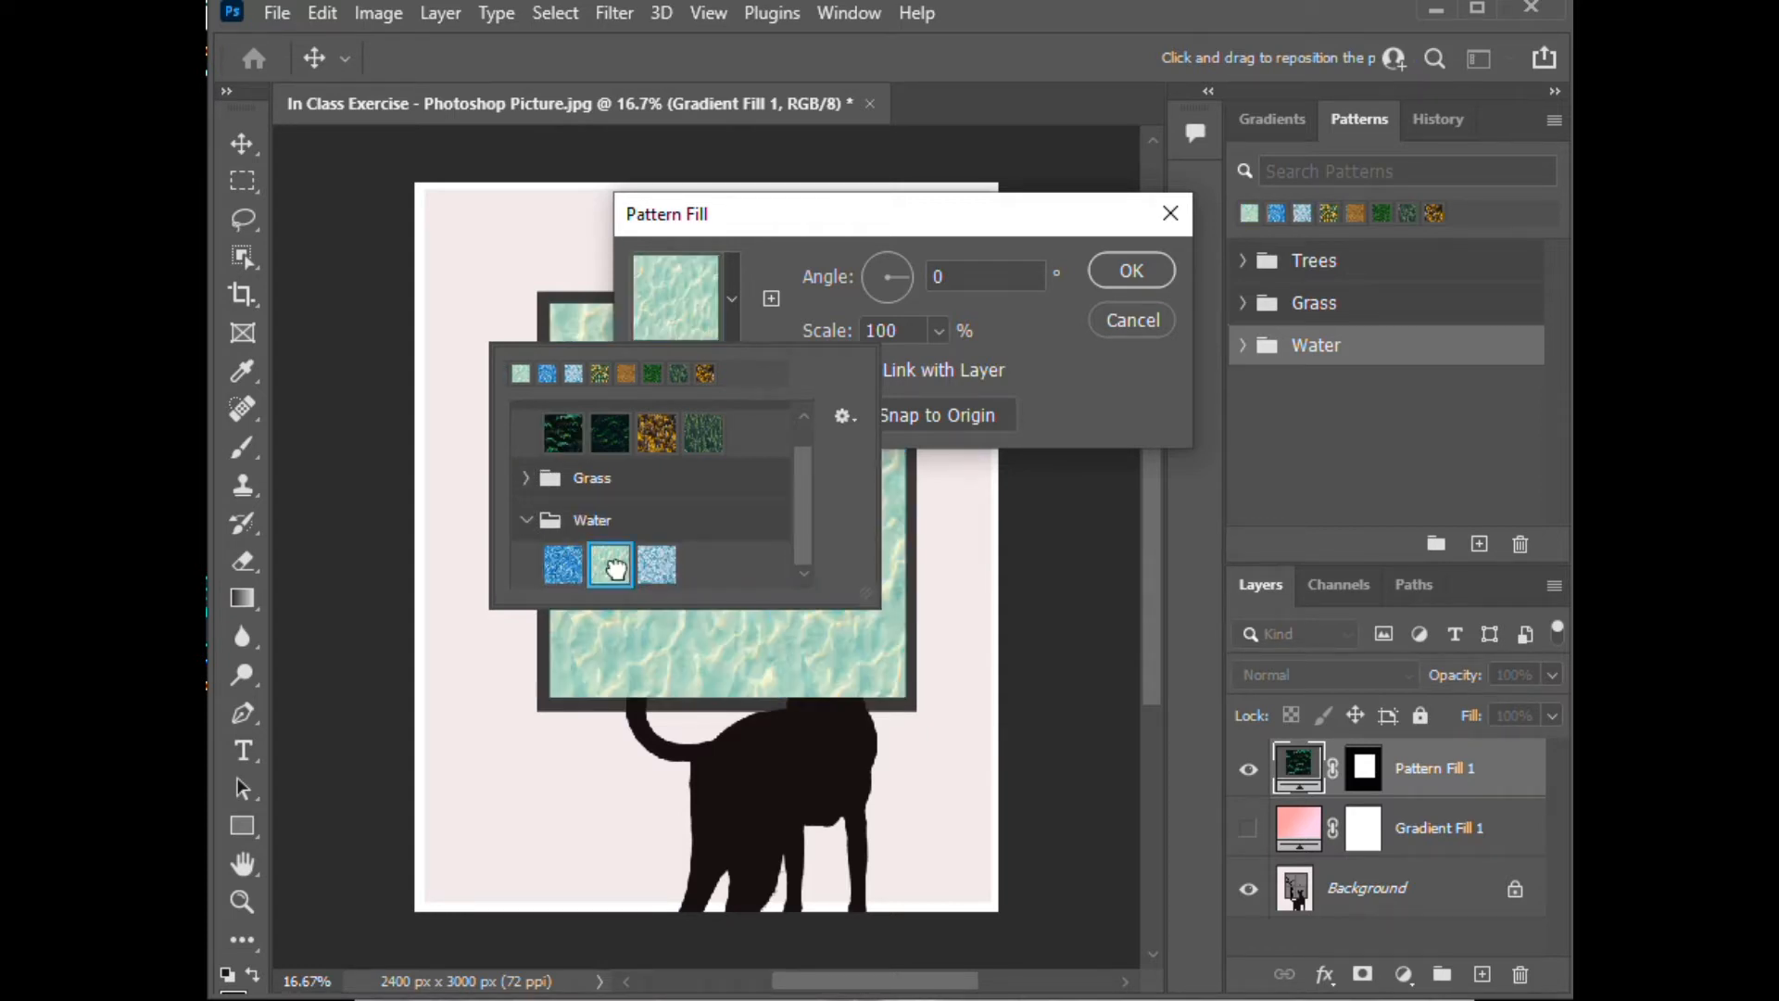
click(649, 567)
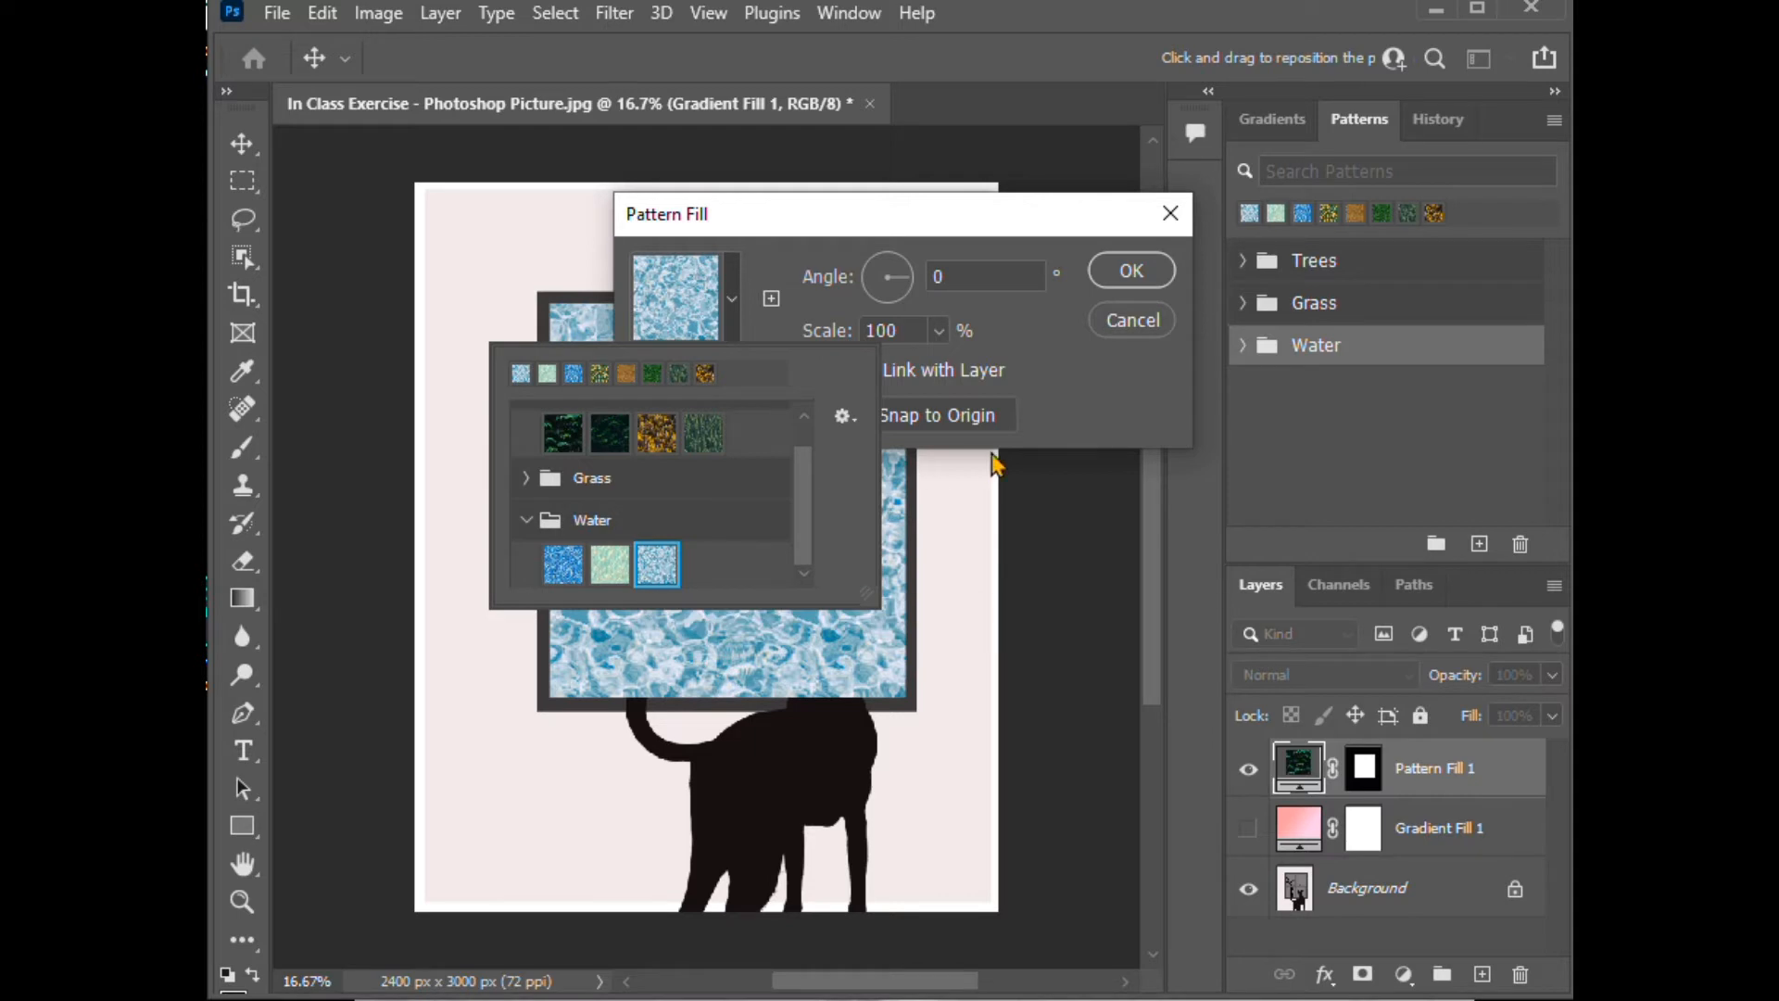
click(1134, 397)
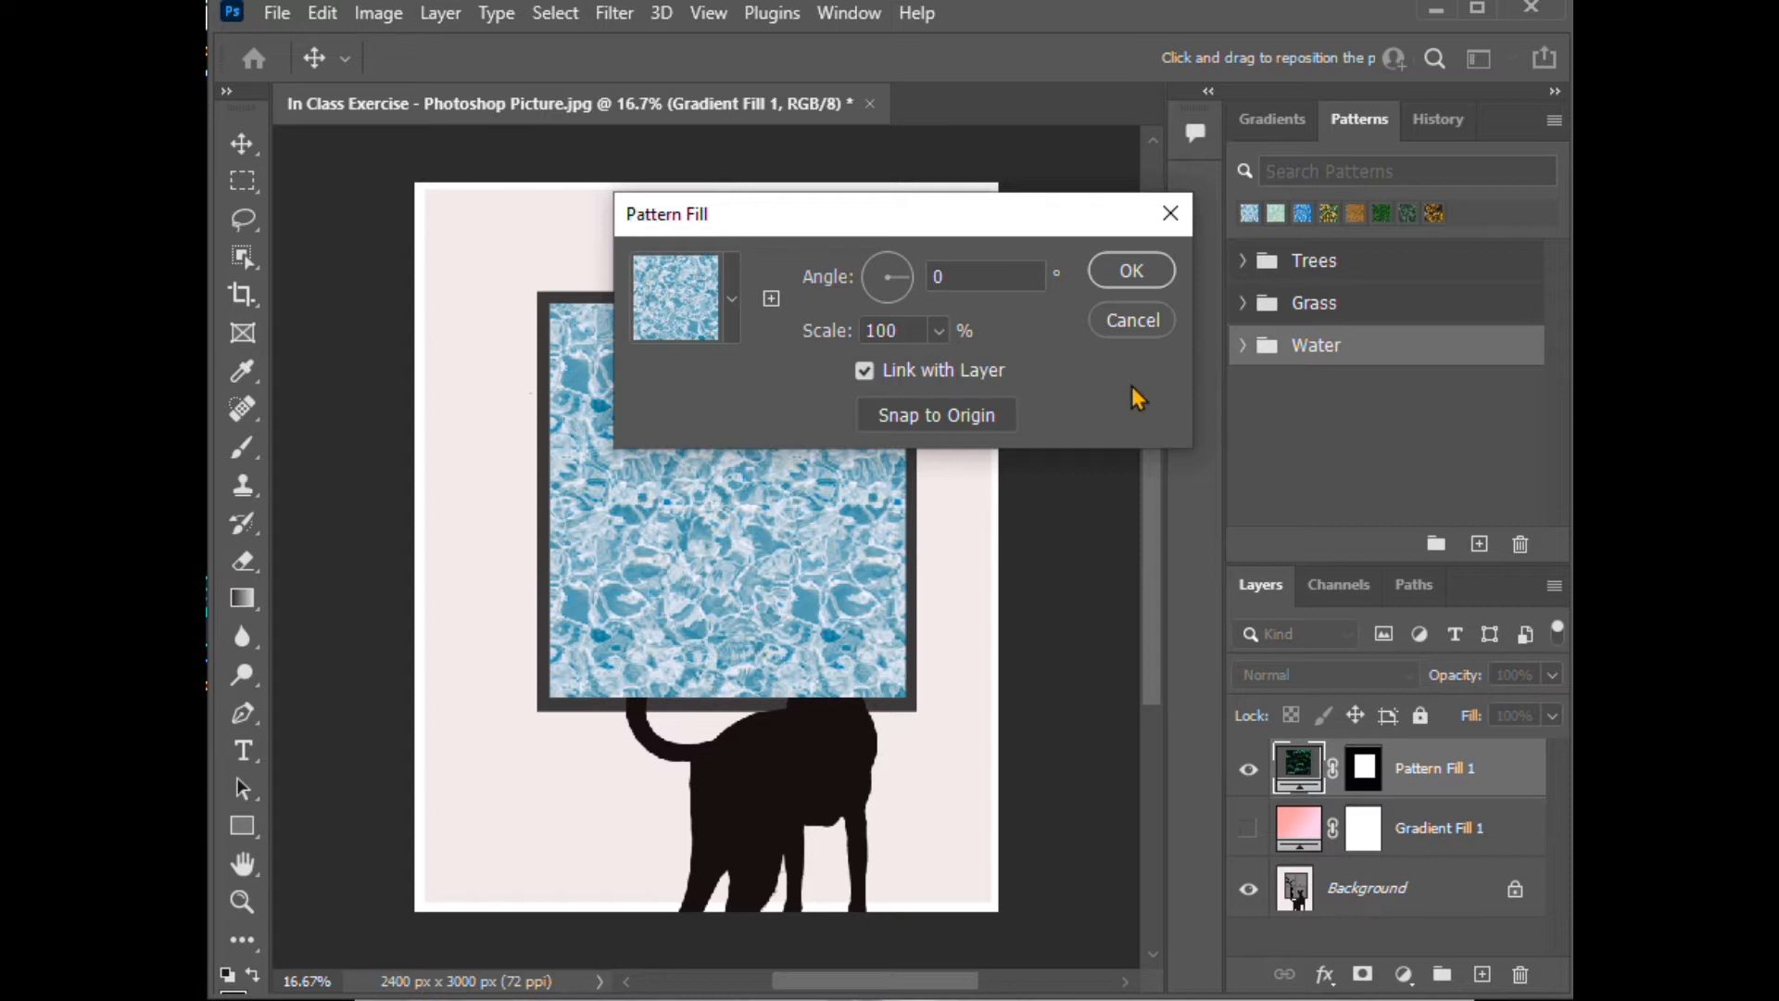
click(1132, 271)
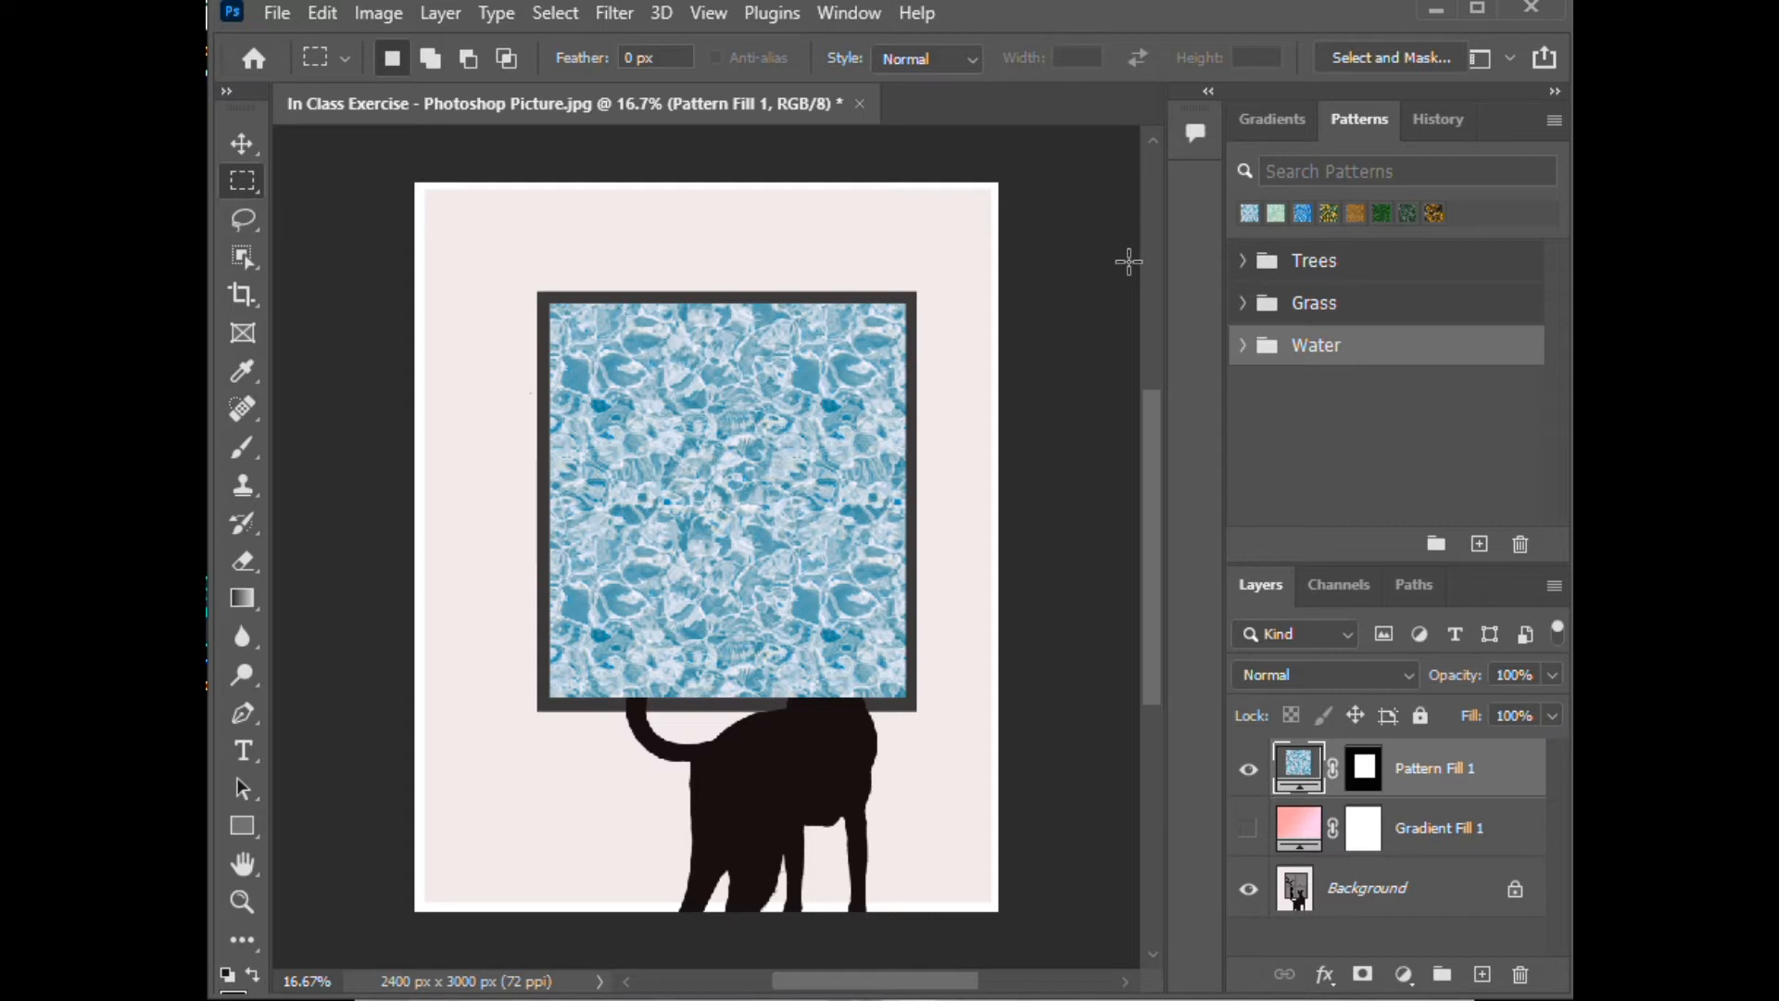
Step: Briefly show and hide the Gradient Fill 1 layer, and hide the Pattern Fill 1 layer
click(1249, 834)
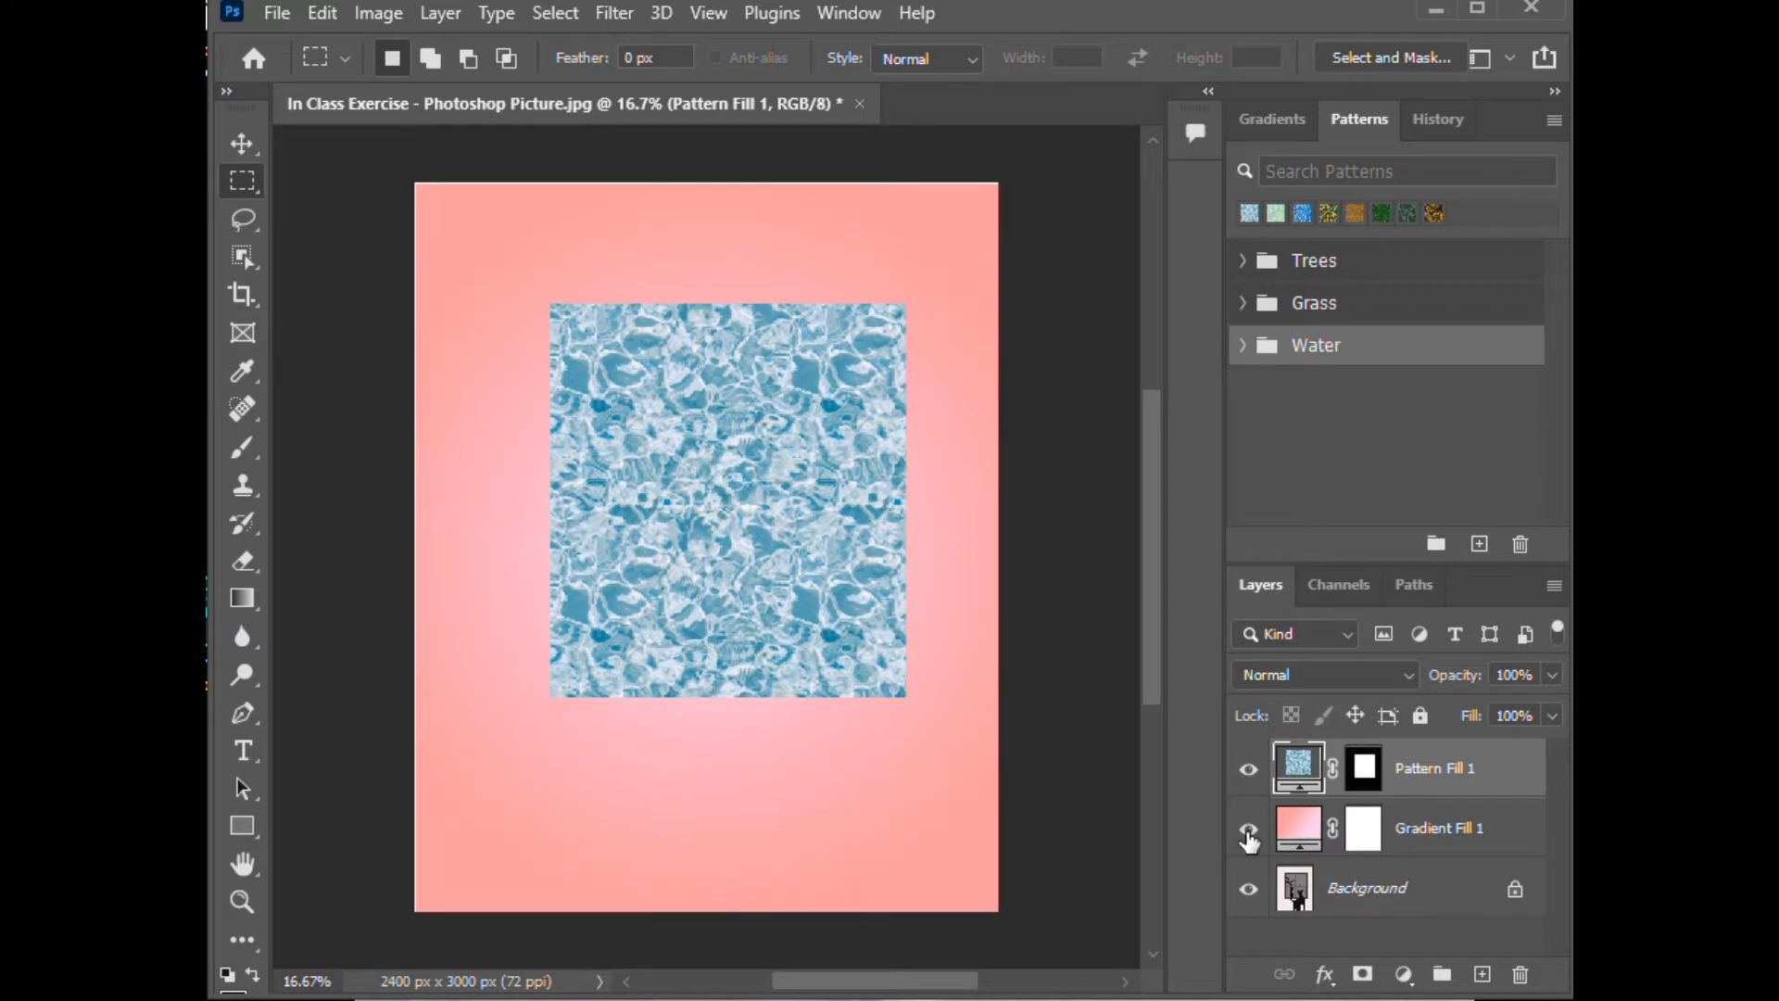
click(1249, 834)
click(1249, 771)
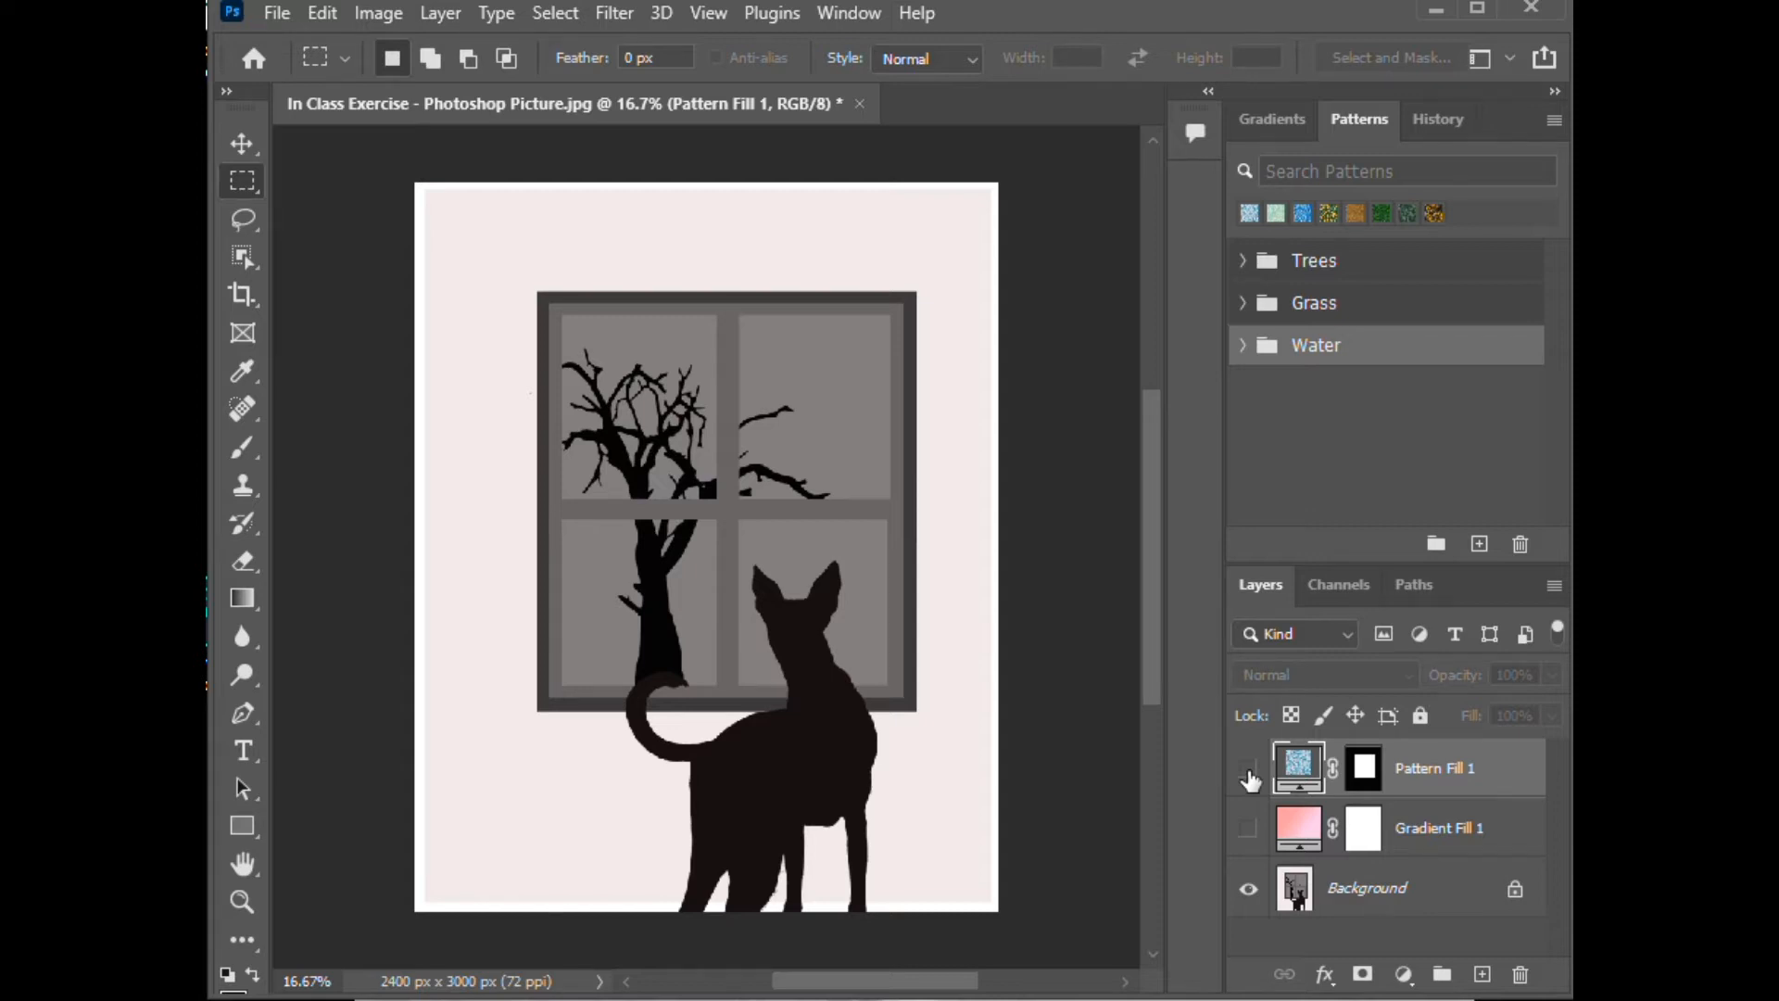
Step: Select the tree branches in both upper window panes with the Object Selection tool in Rectangle mode
key(ctrl+plus)
key(ctrl+plus)
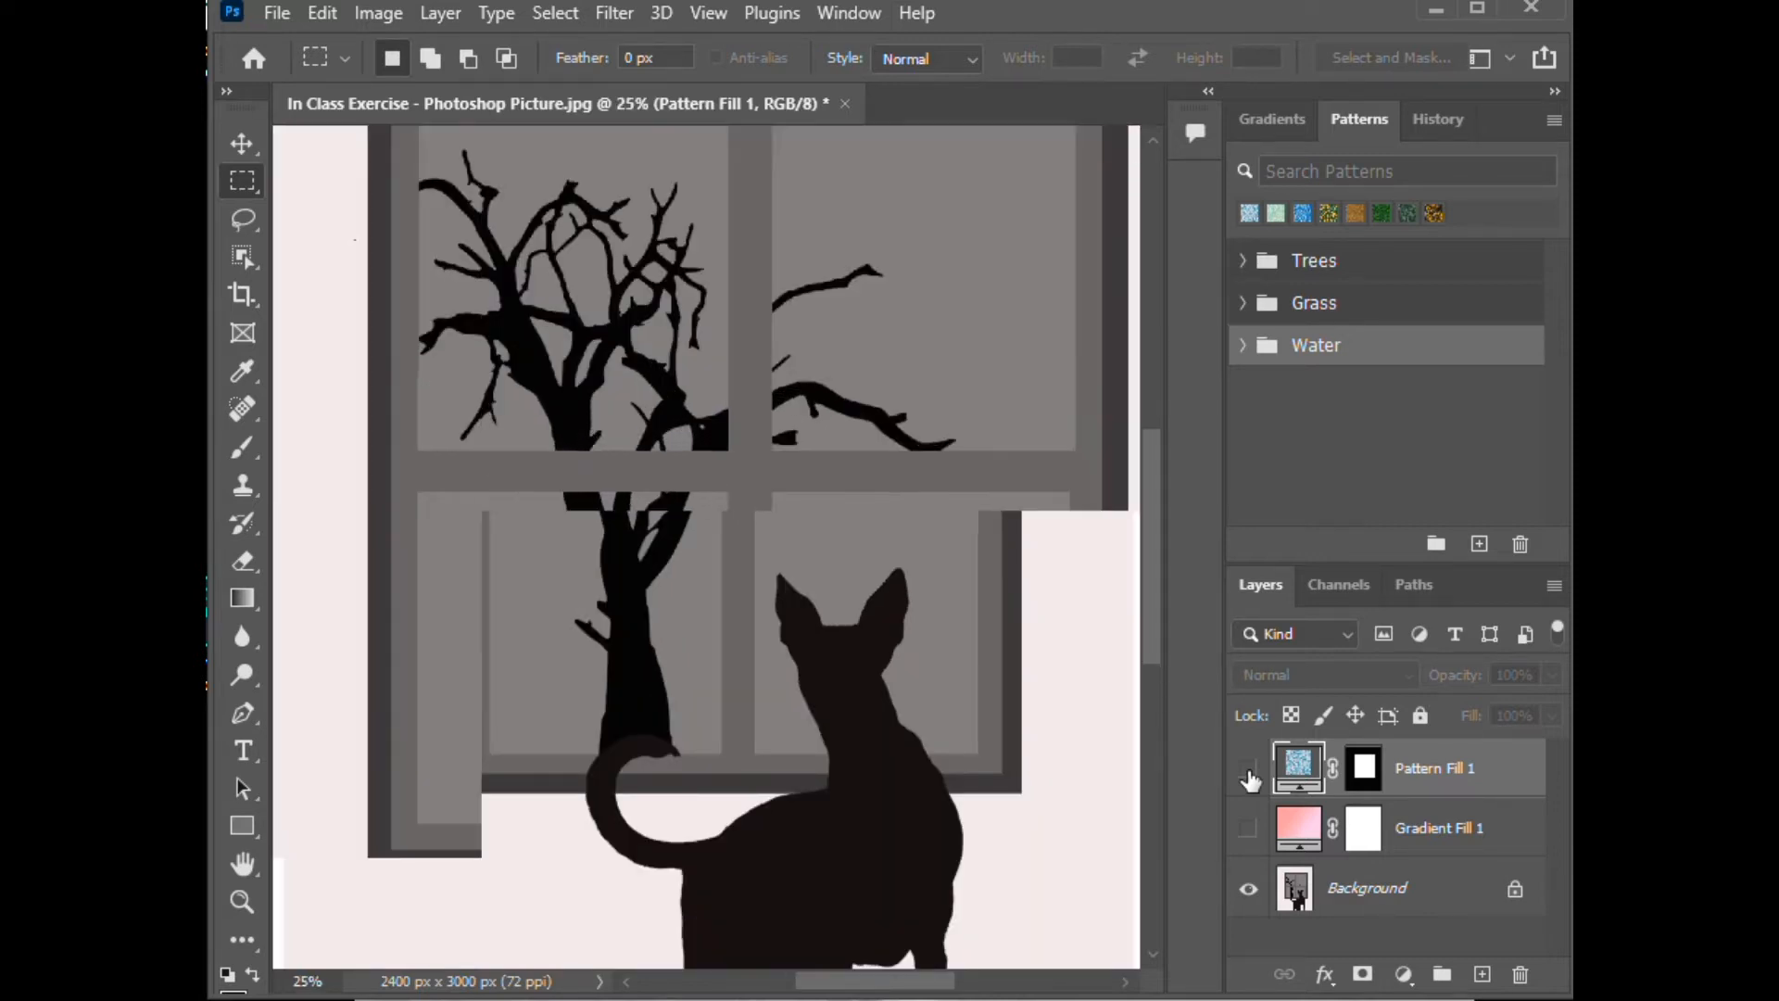
key(ctrl+plus)
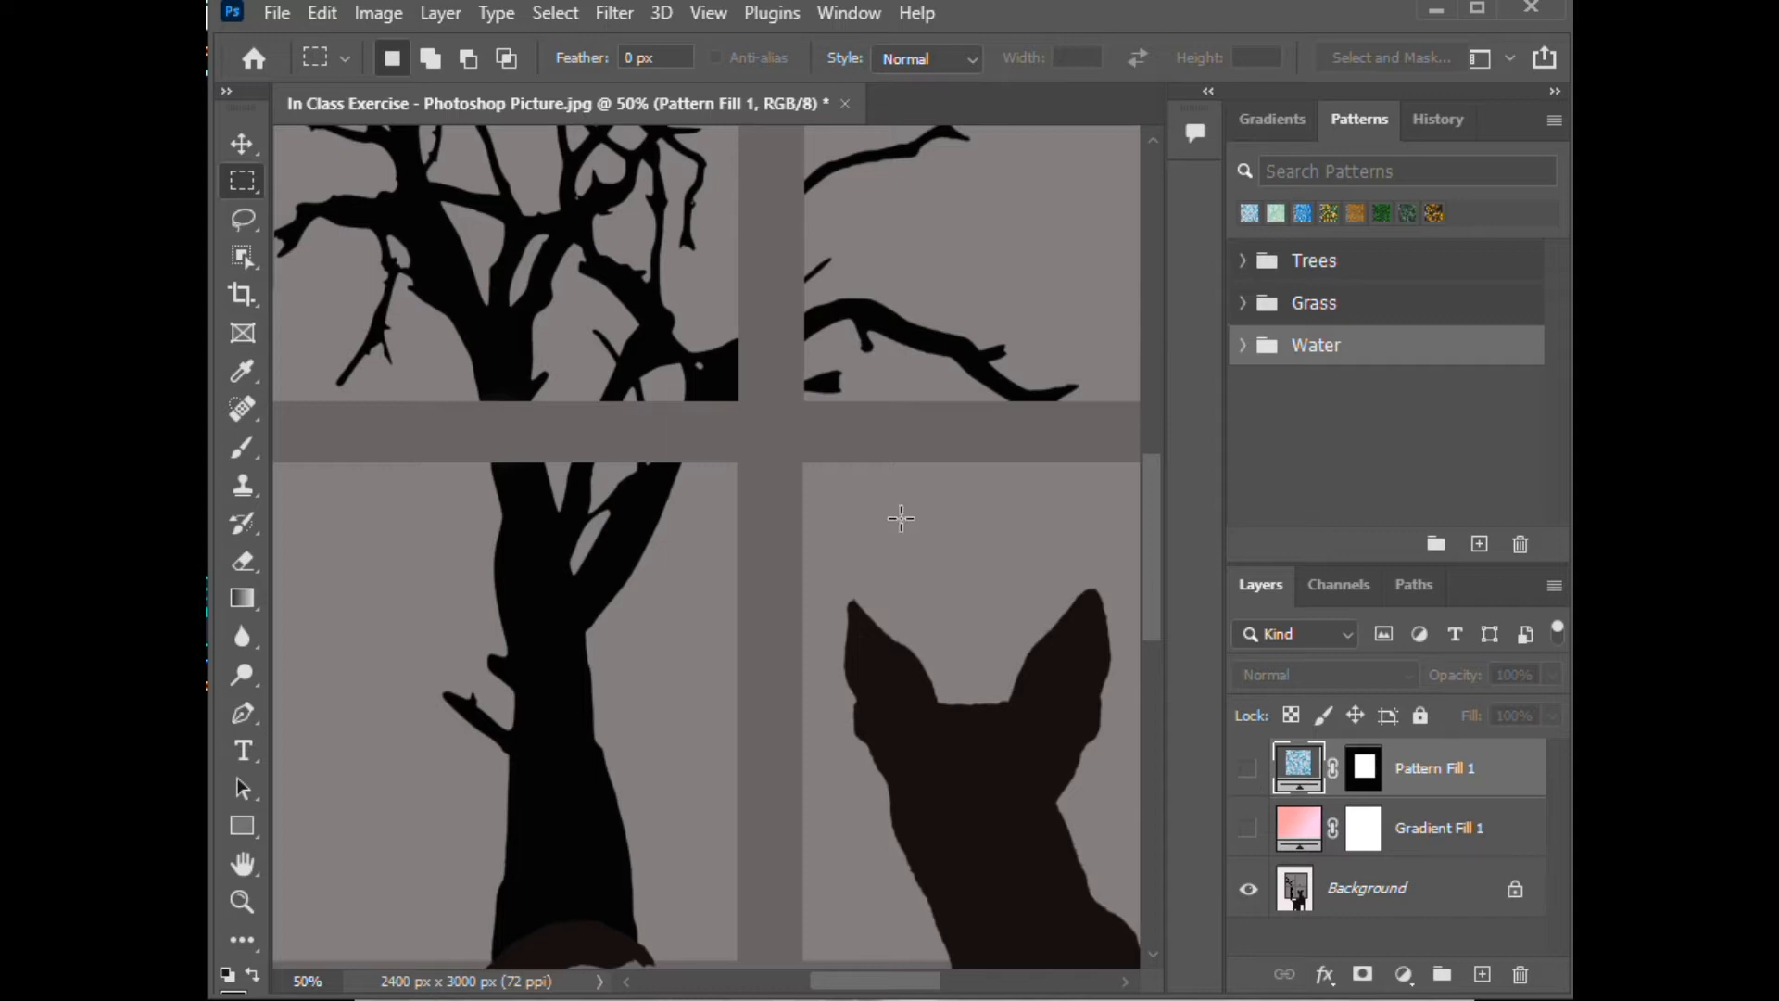
drag(1158, 515, 1153, 450)
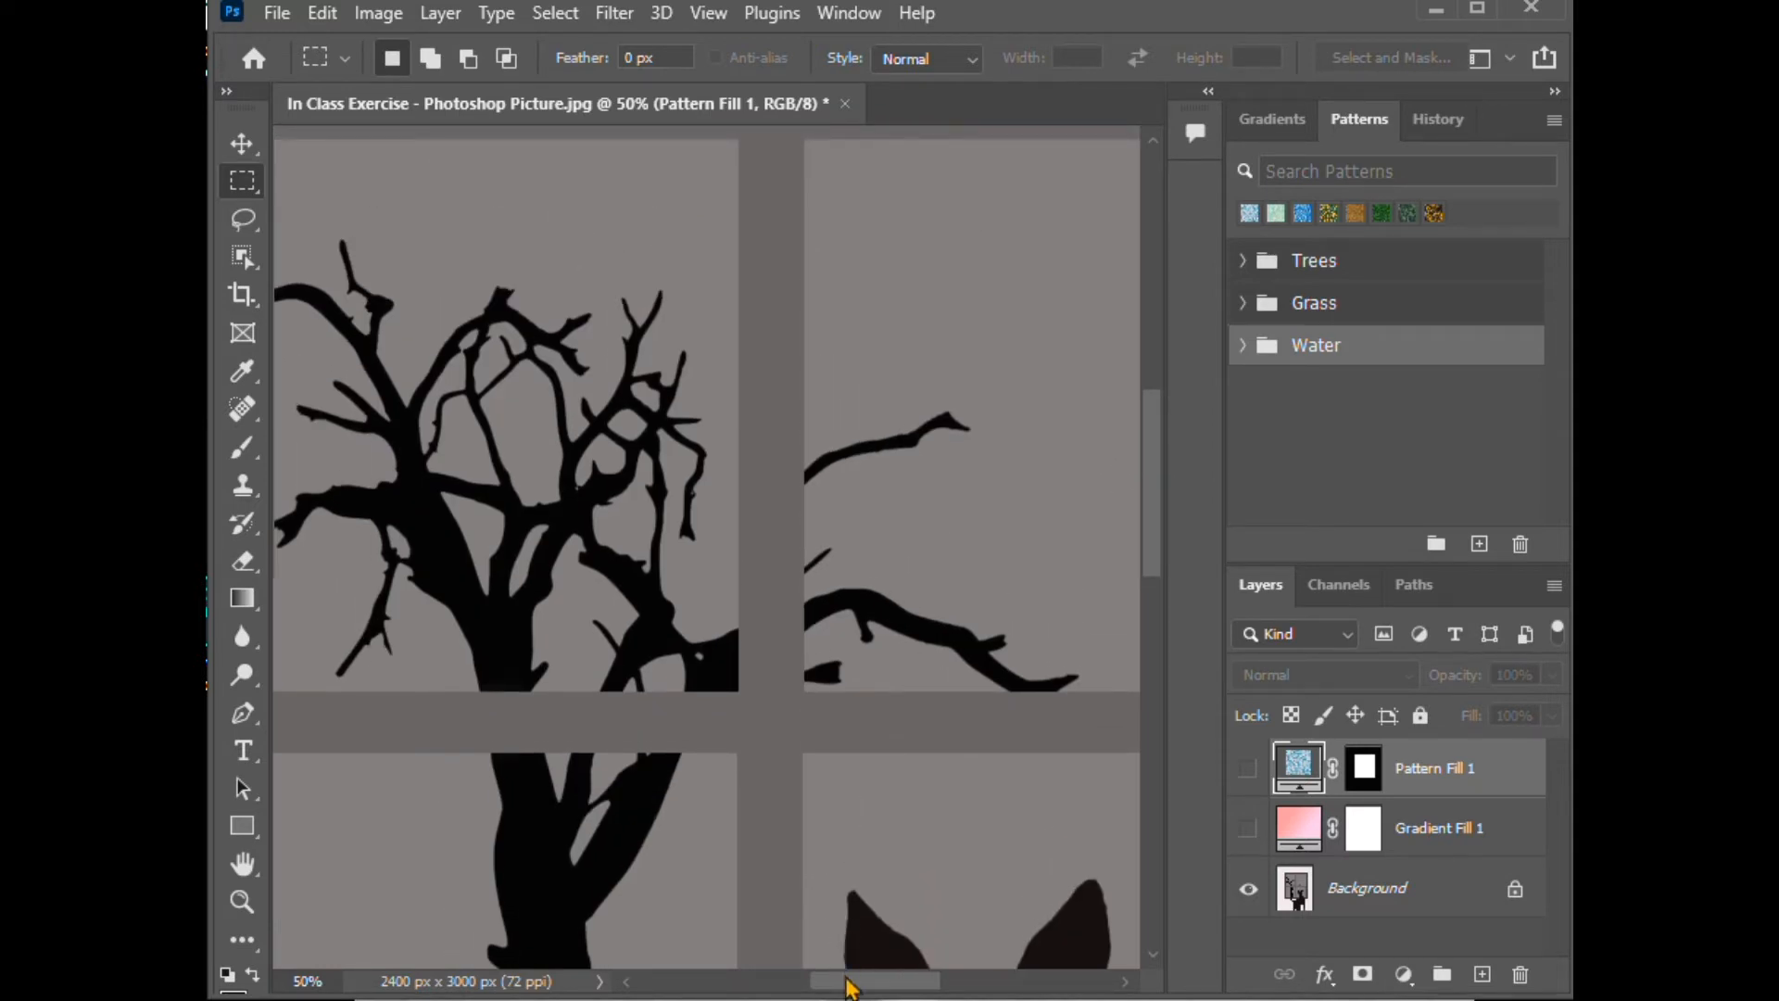
drag(846, 987, 835, 988)
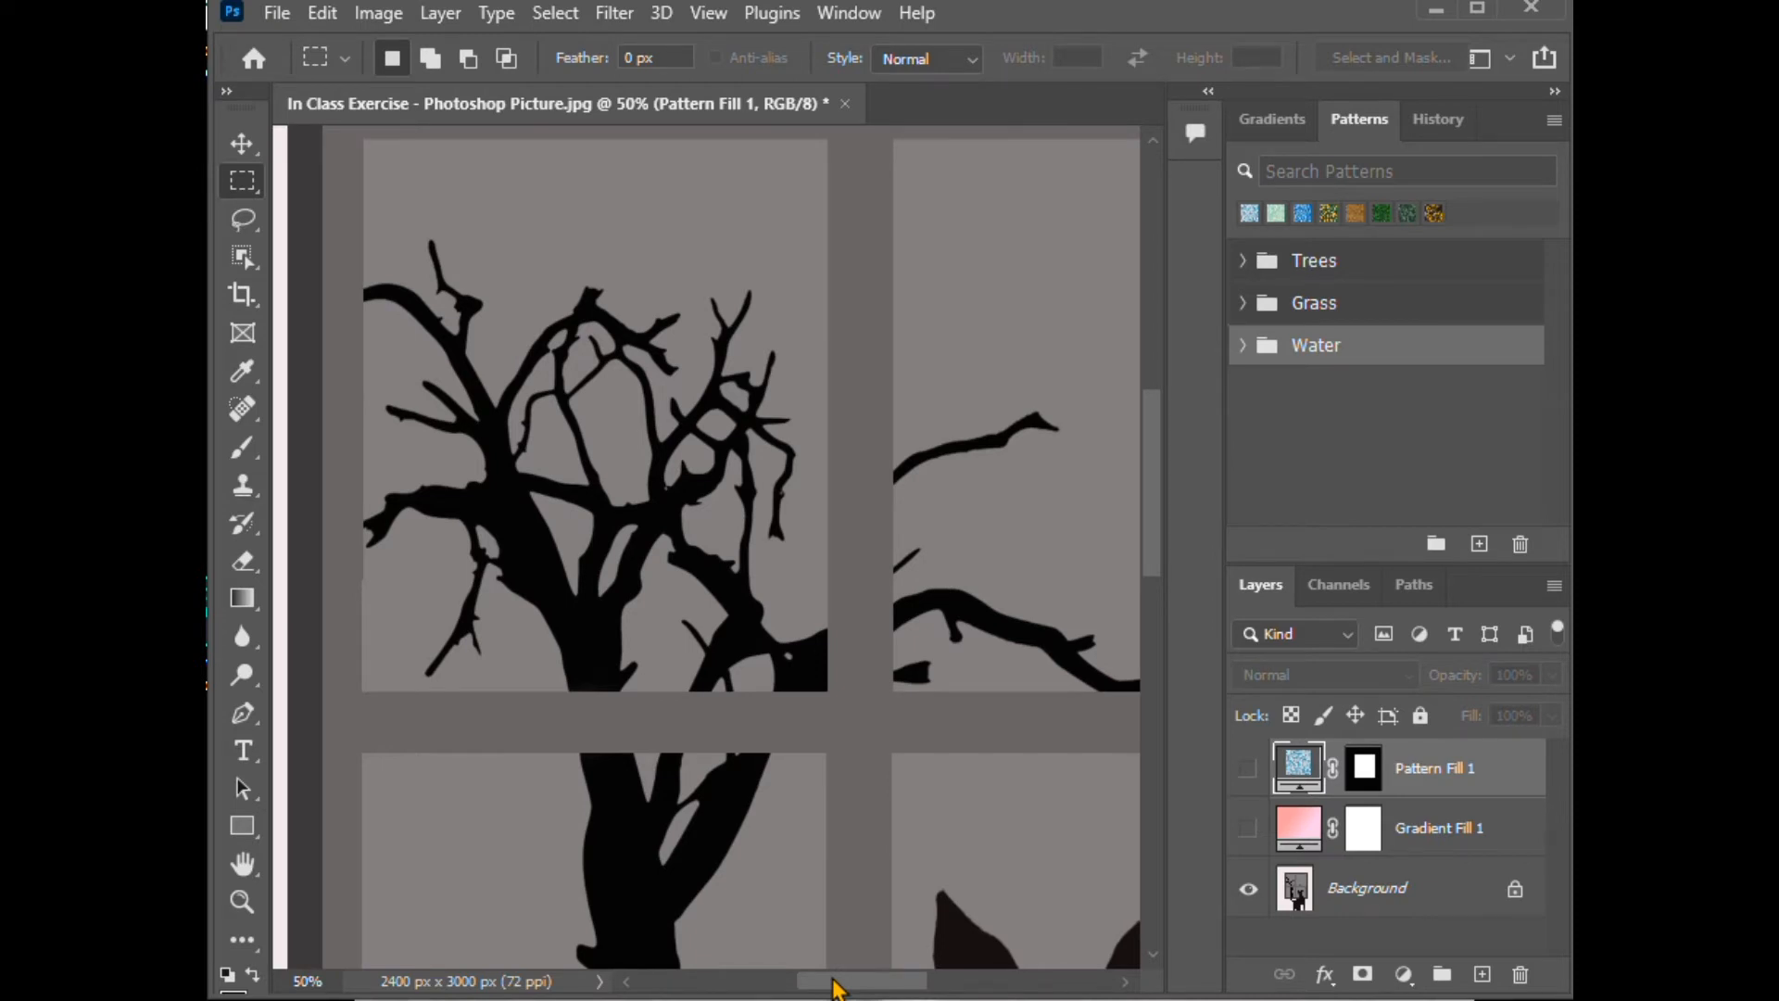
drag(834, 987, 843, 990)
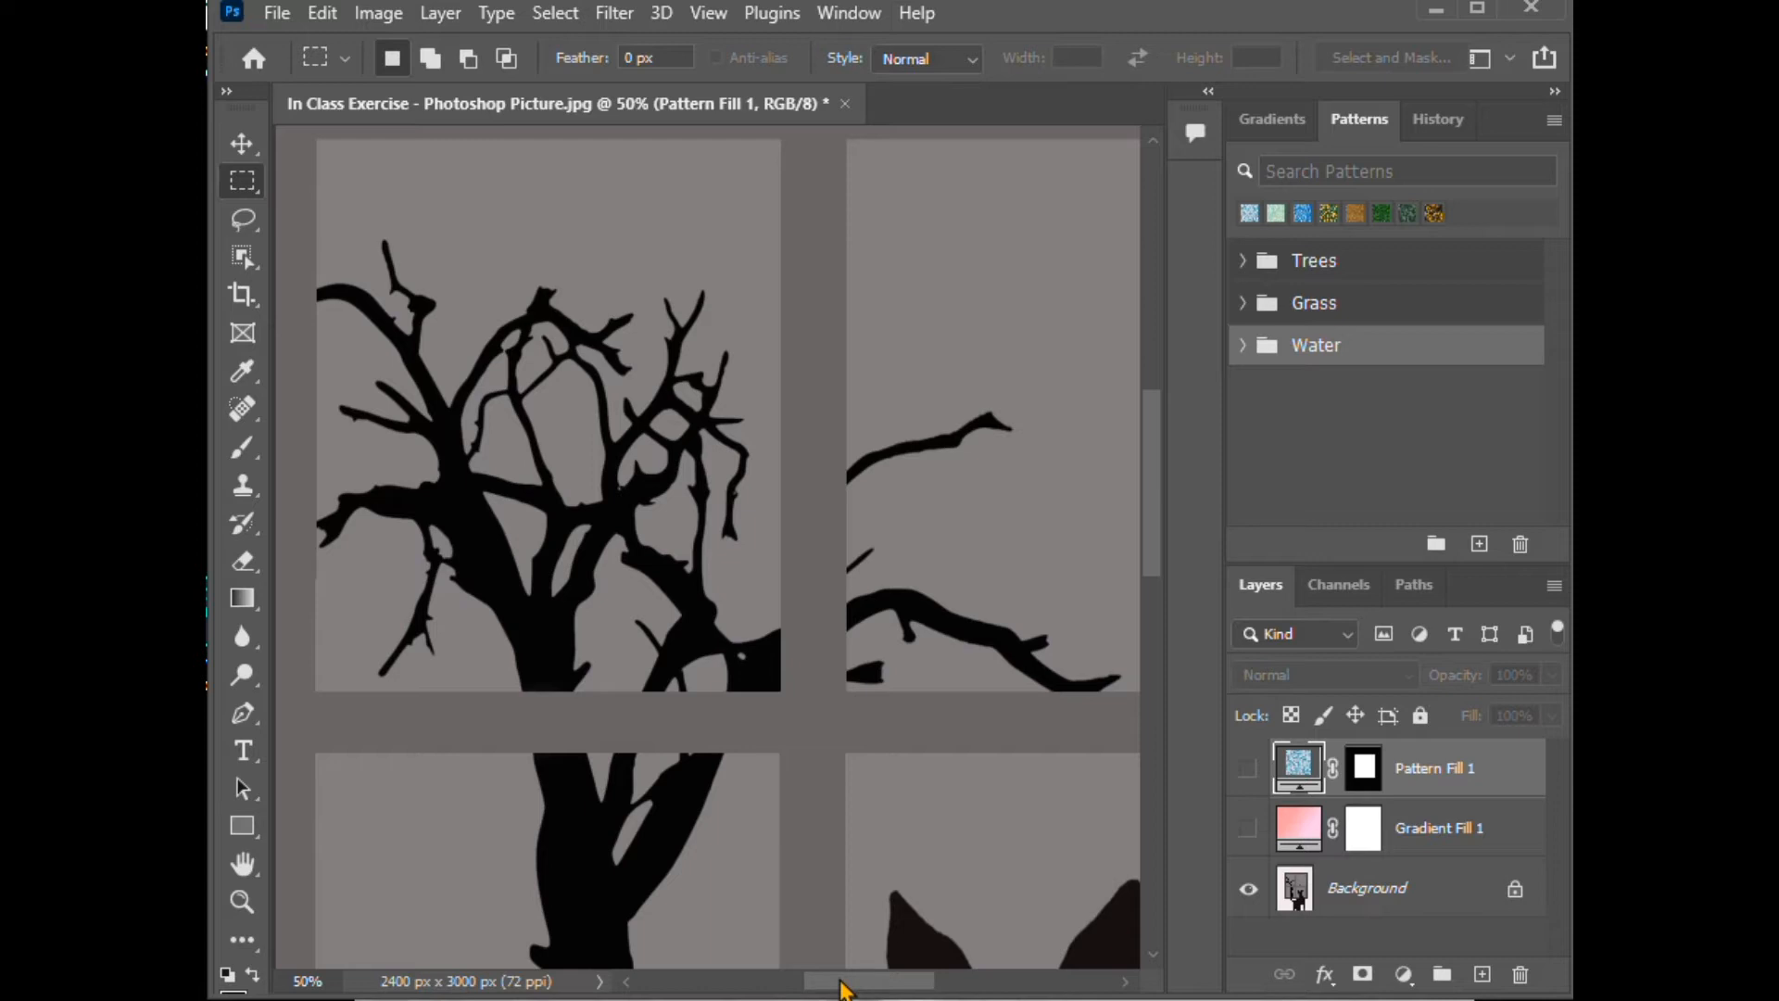
scroll(669, 277, down, 1)
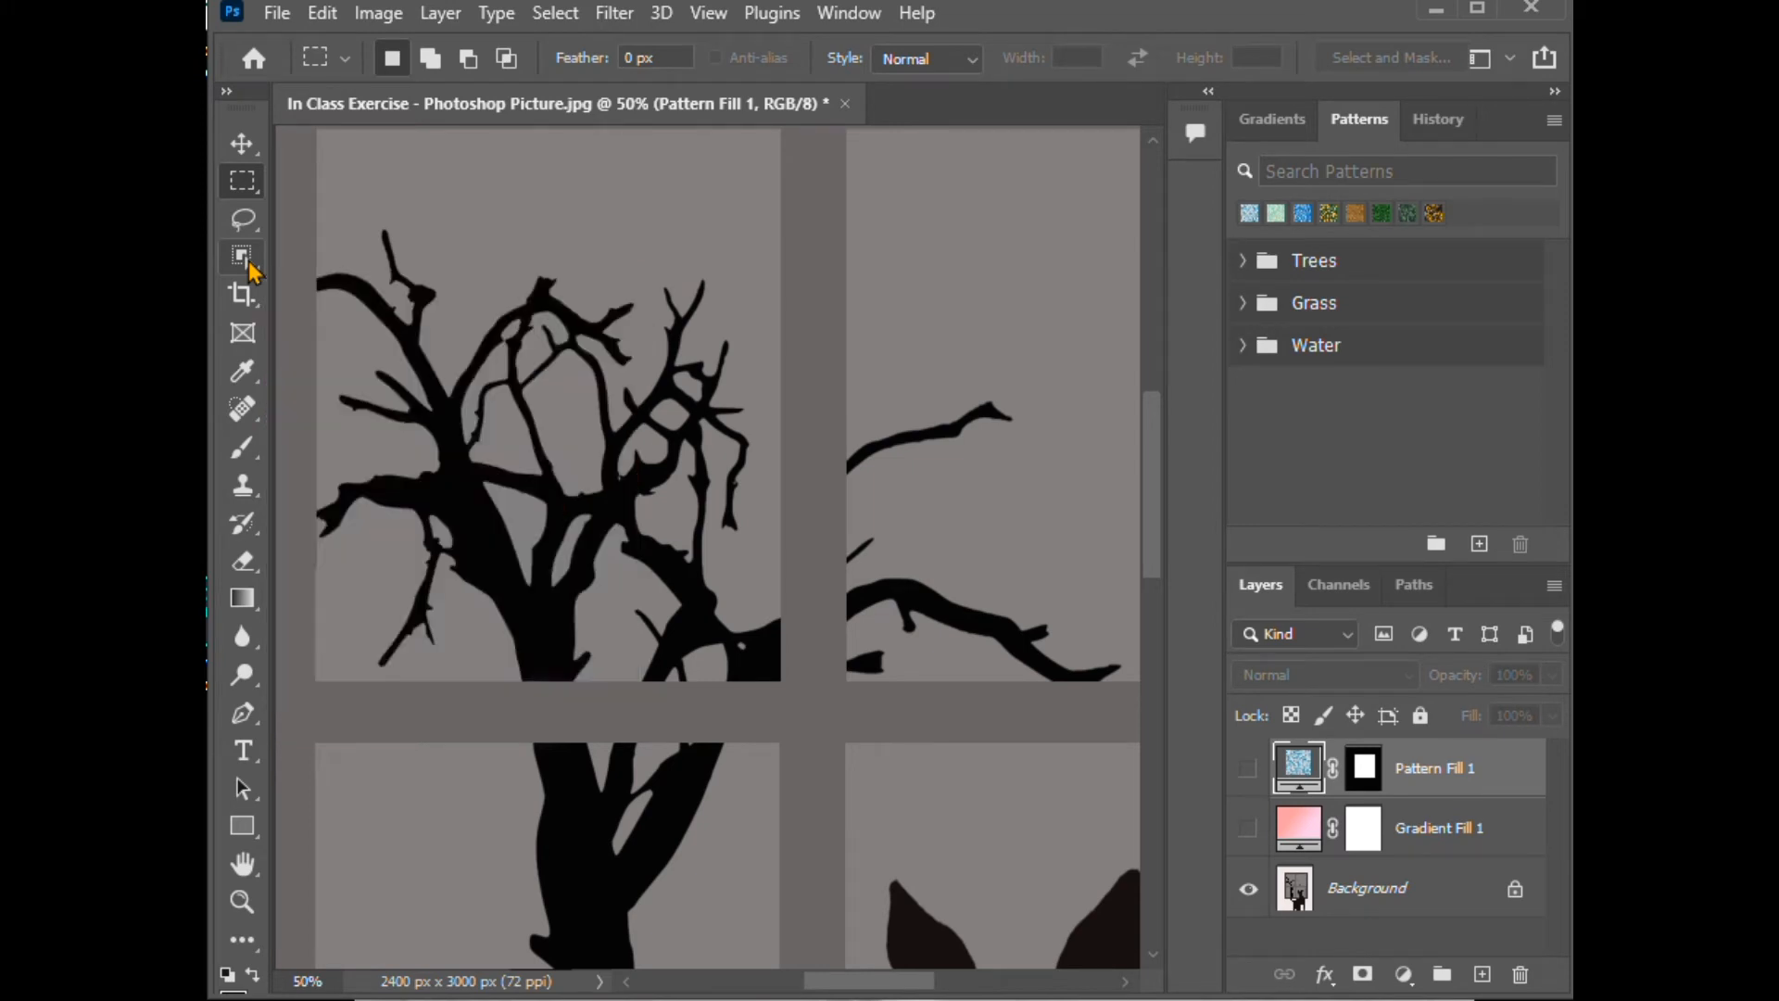
click(249, 260)
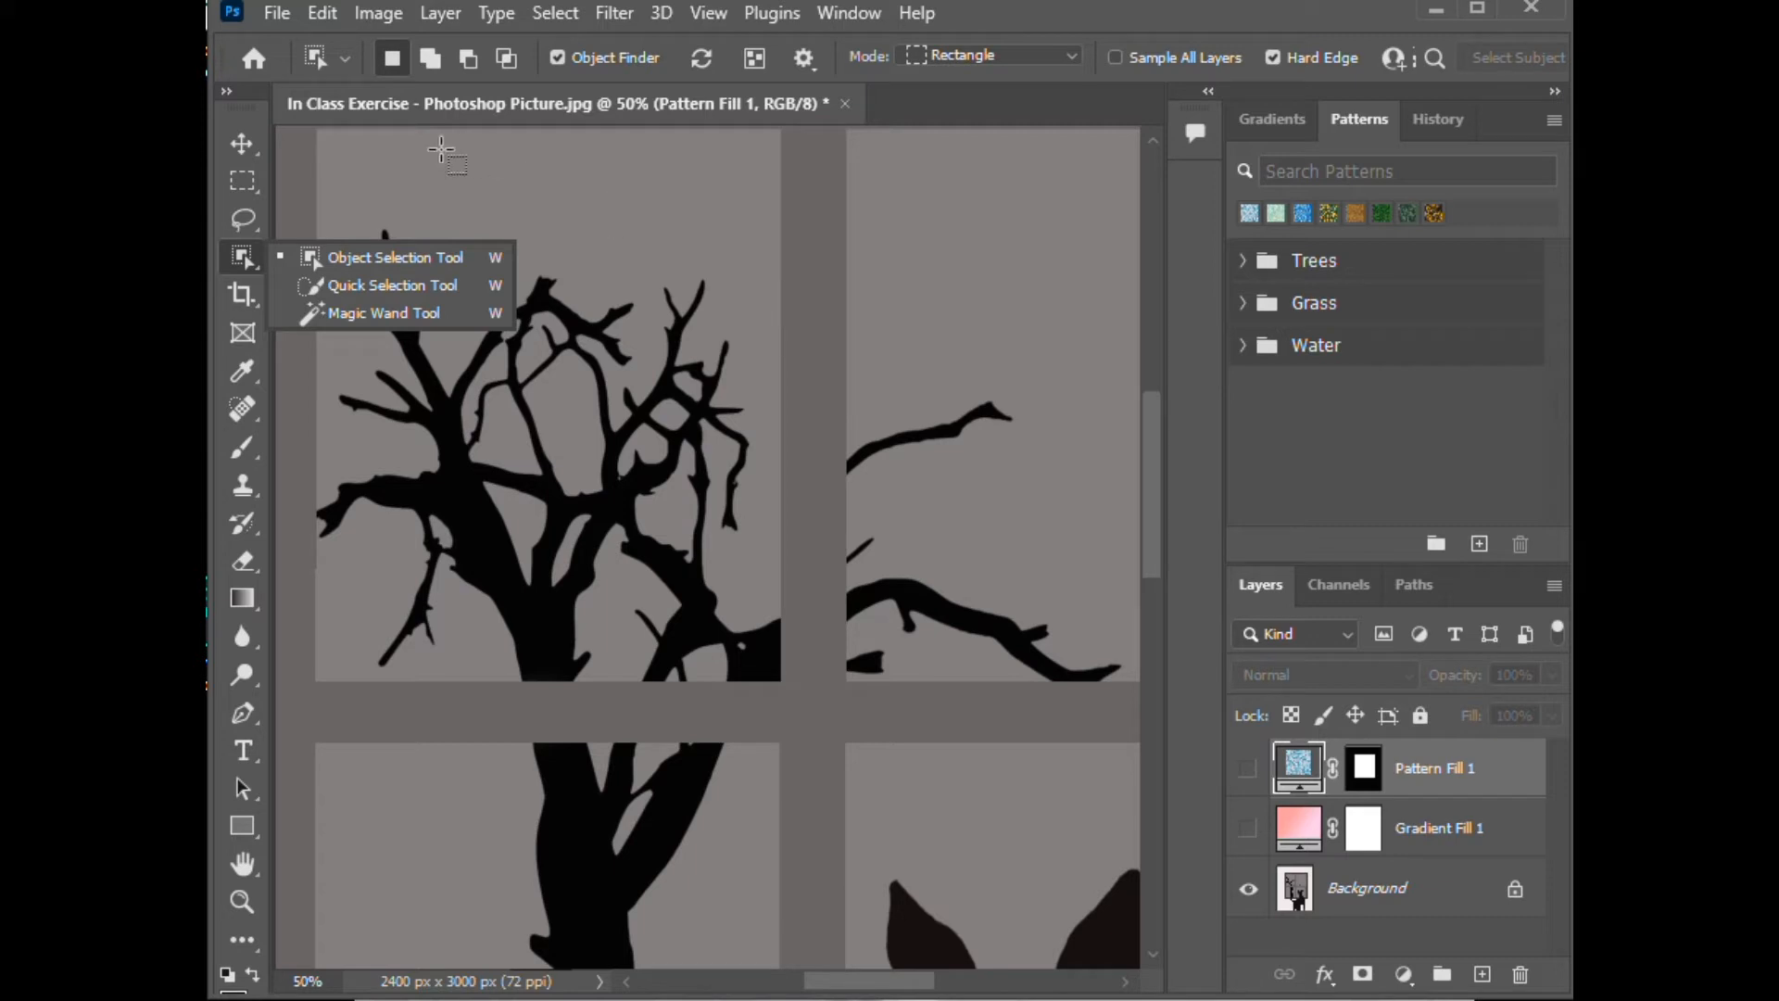
click(311, 217)
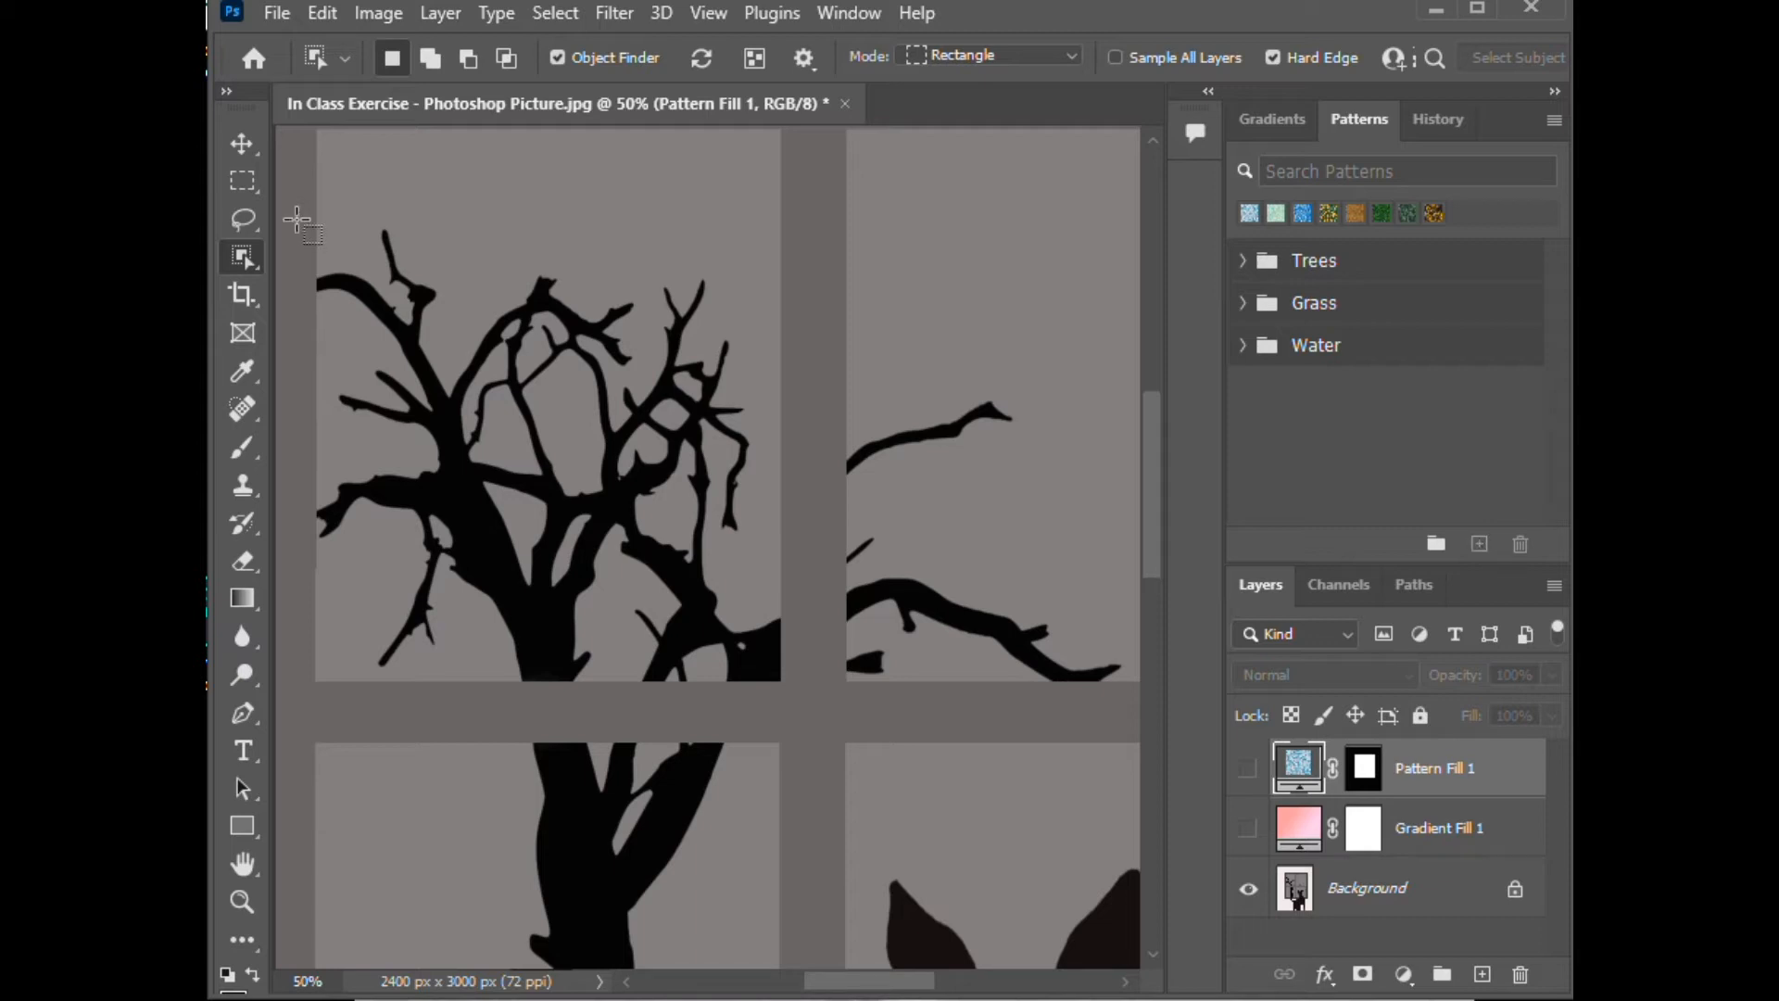
drag(294, 209, 1121, 704)
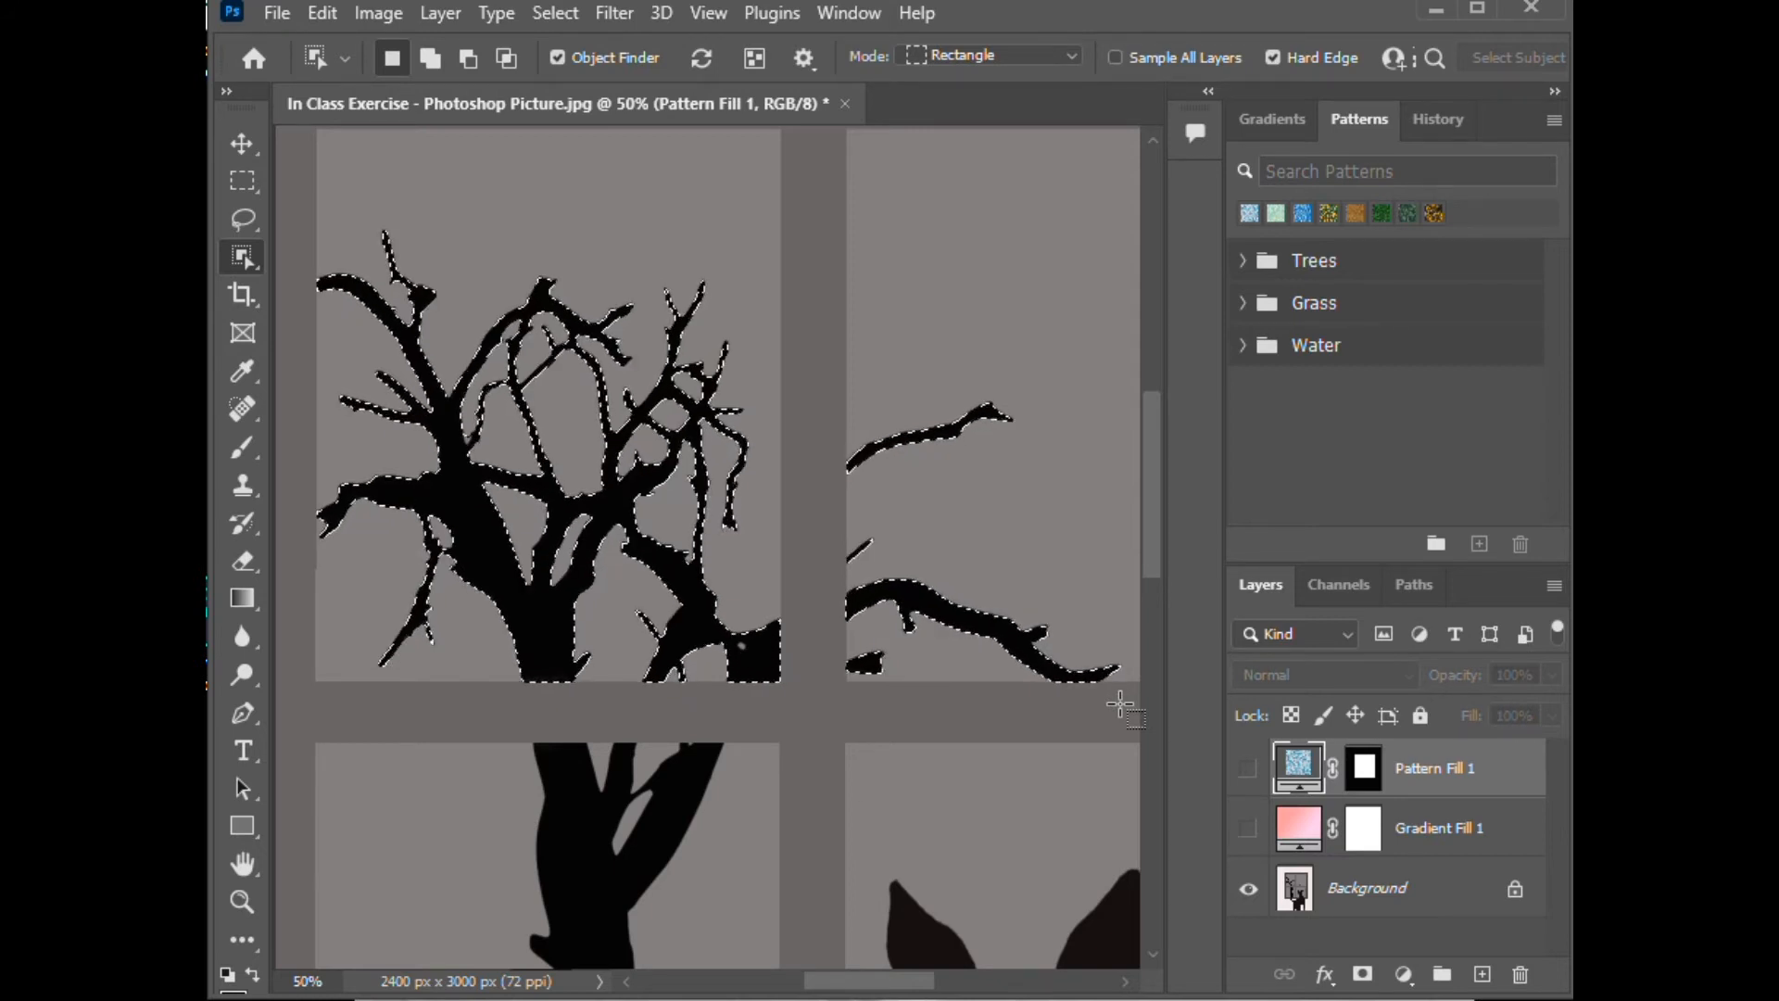
Step: Add the tree trunk in the lower window pane, down to the dog's tail, to the existing object selection
drag(1148, 536, 1147, 599)
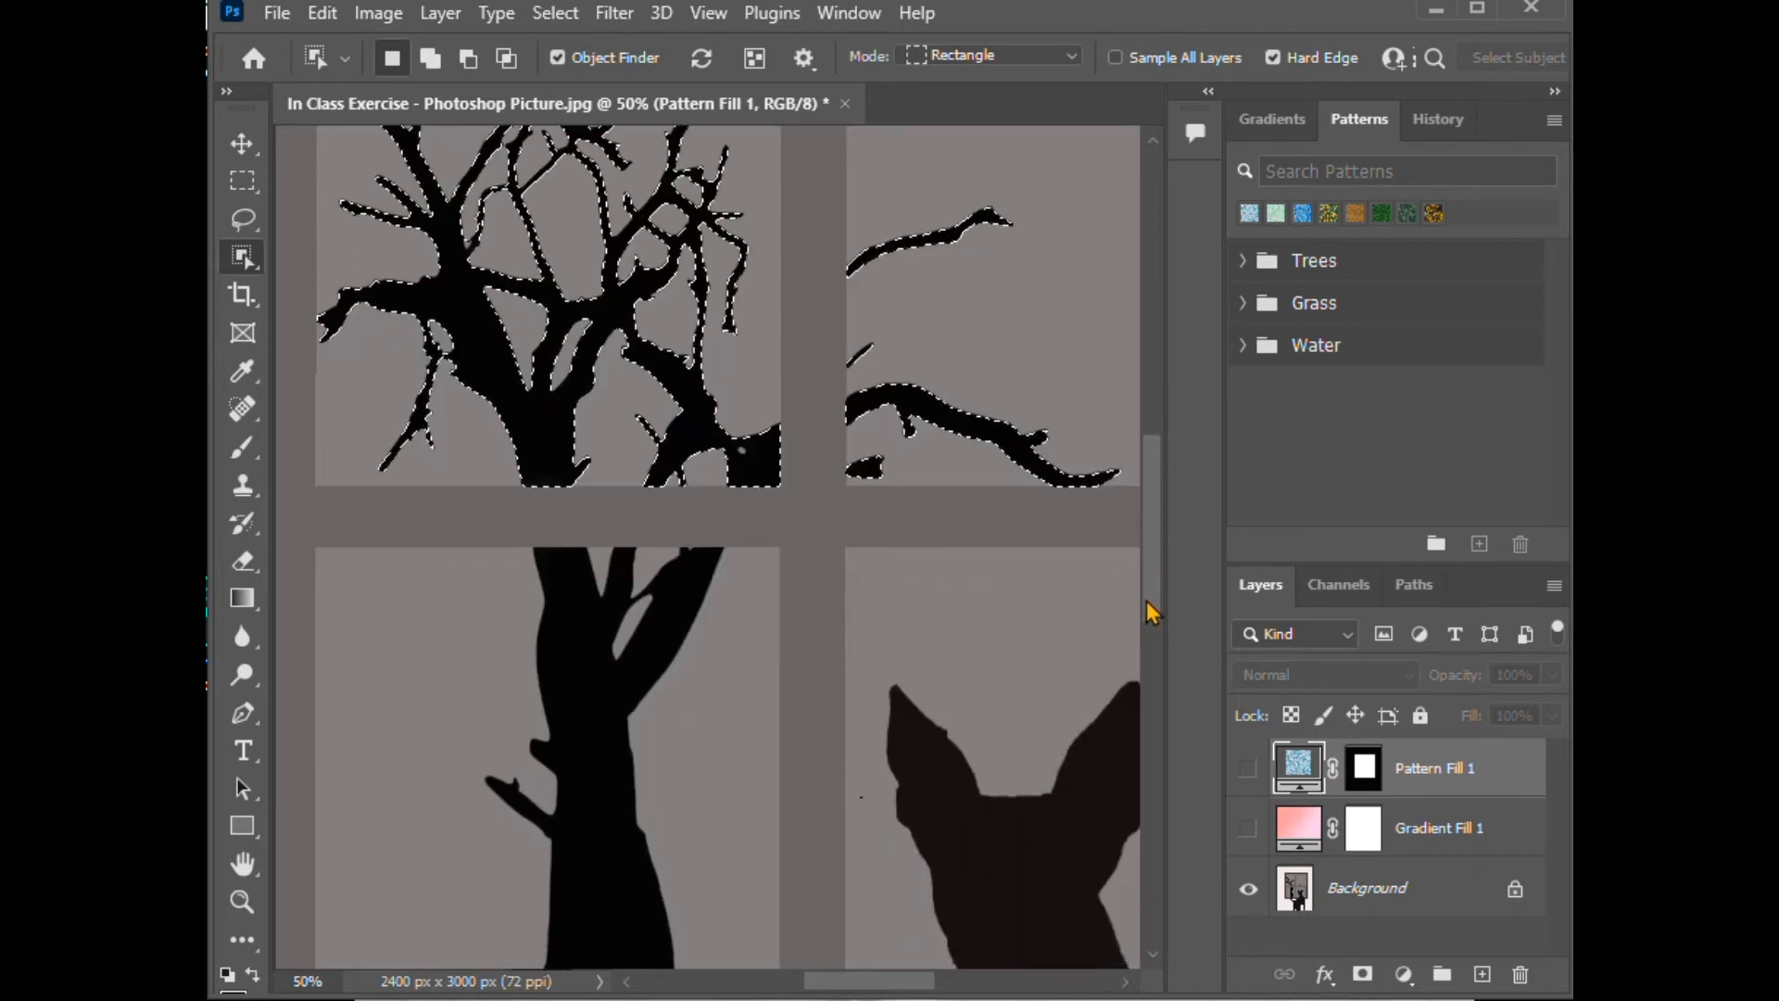
scroll(1147, 598, down, 2)
scroll(1141, 608, down, 2)
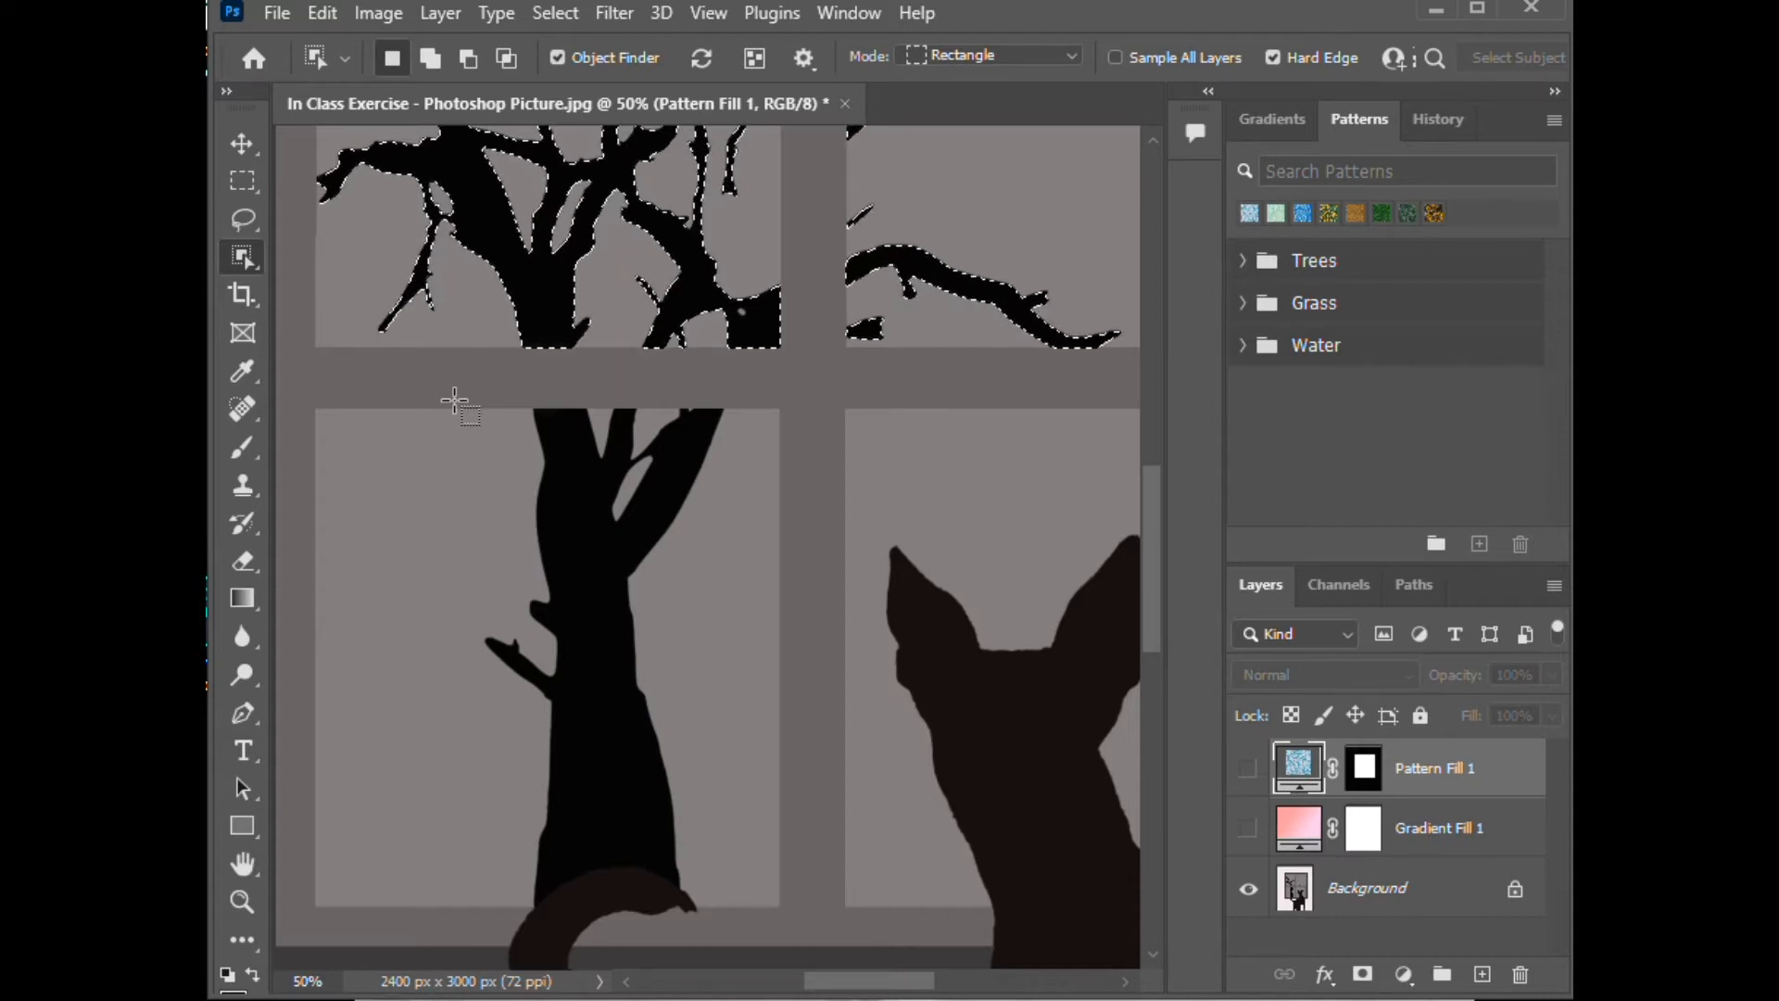
key(shift)
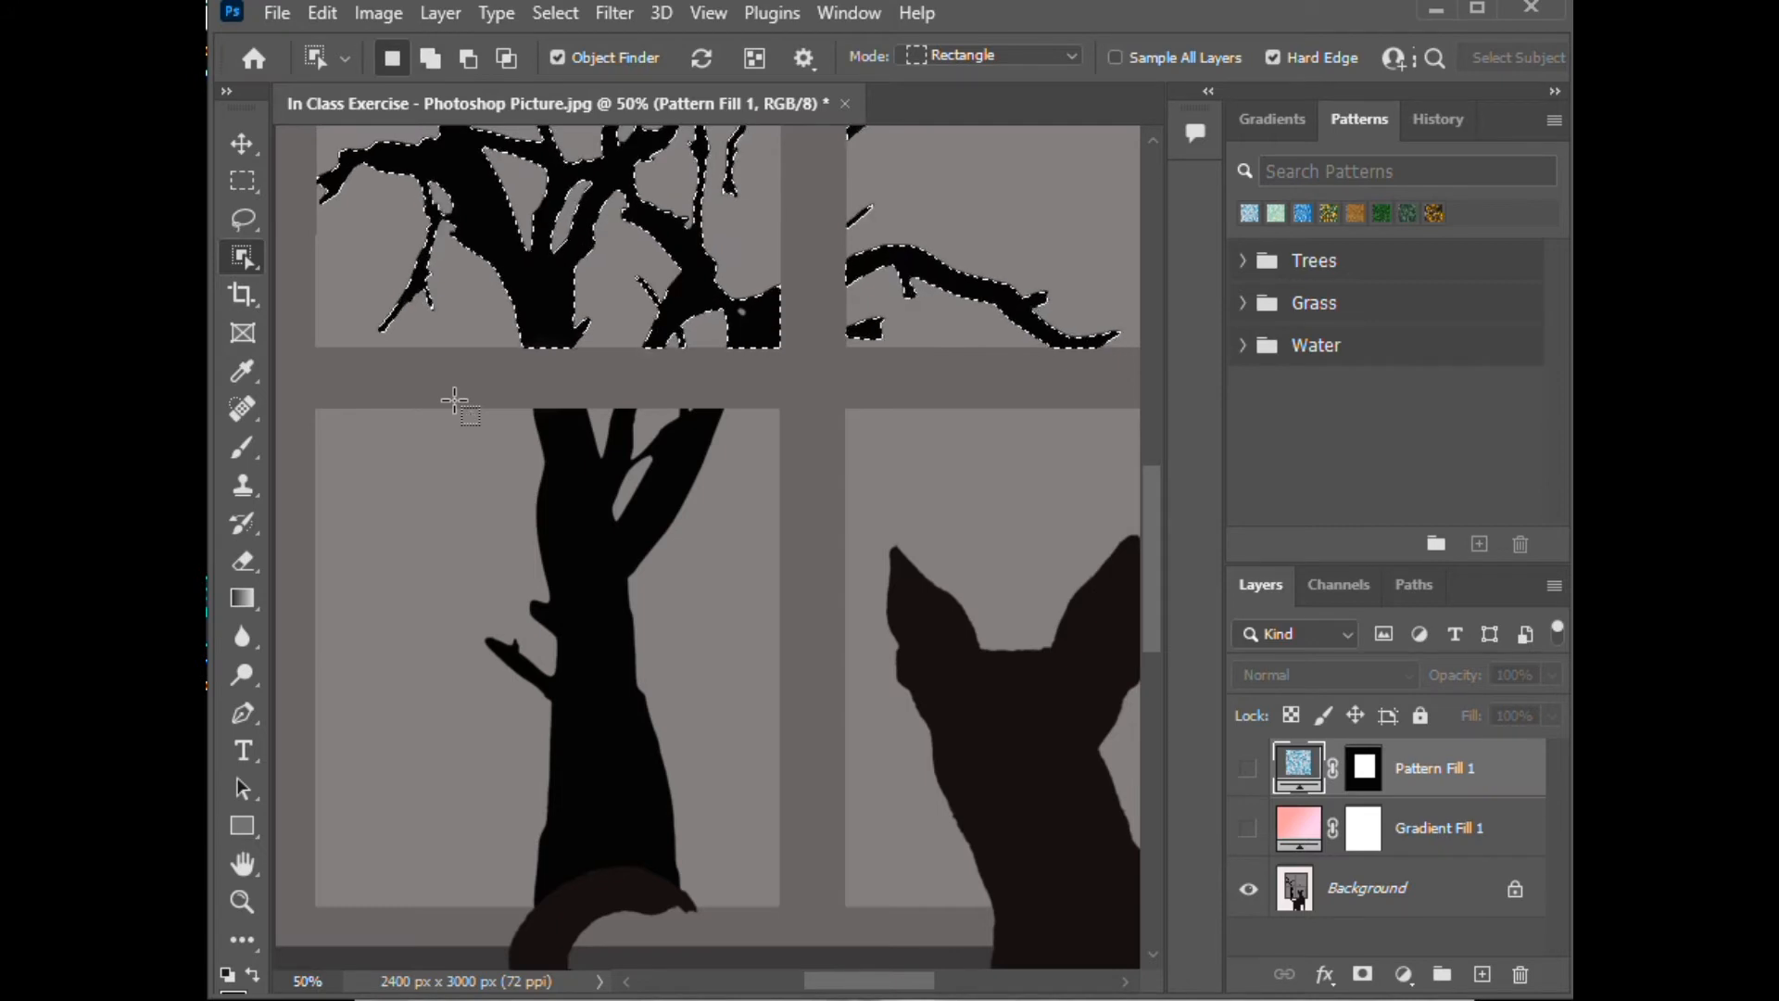
key(shift)
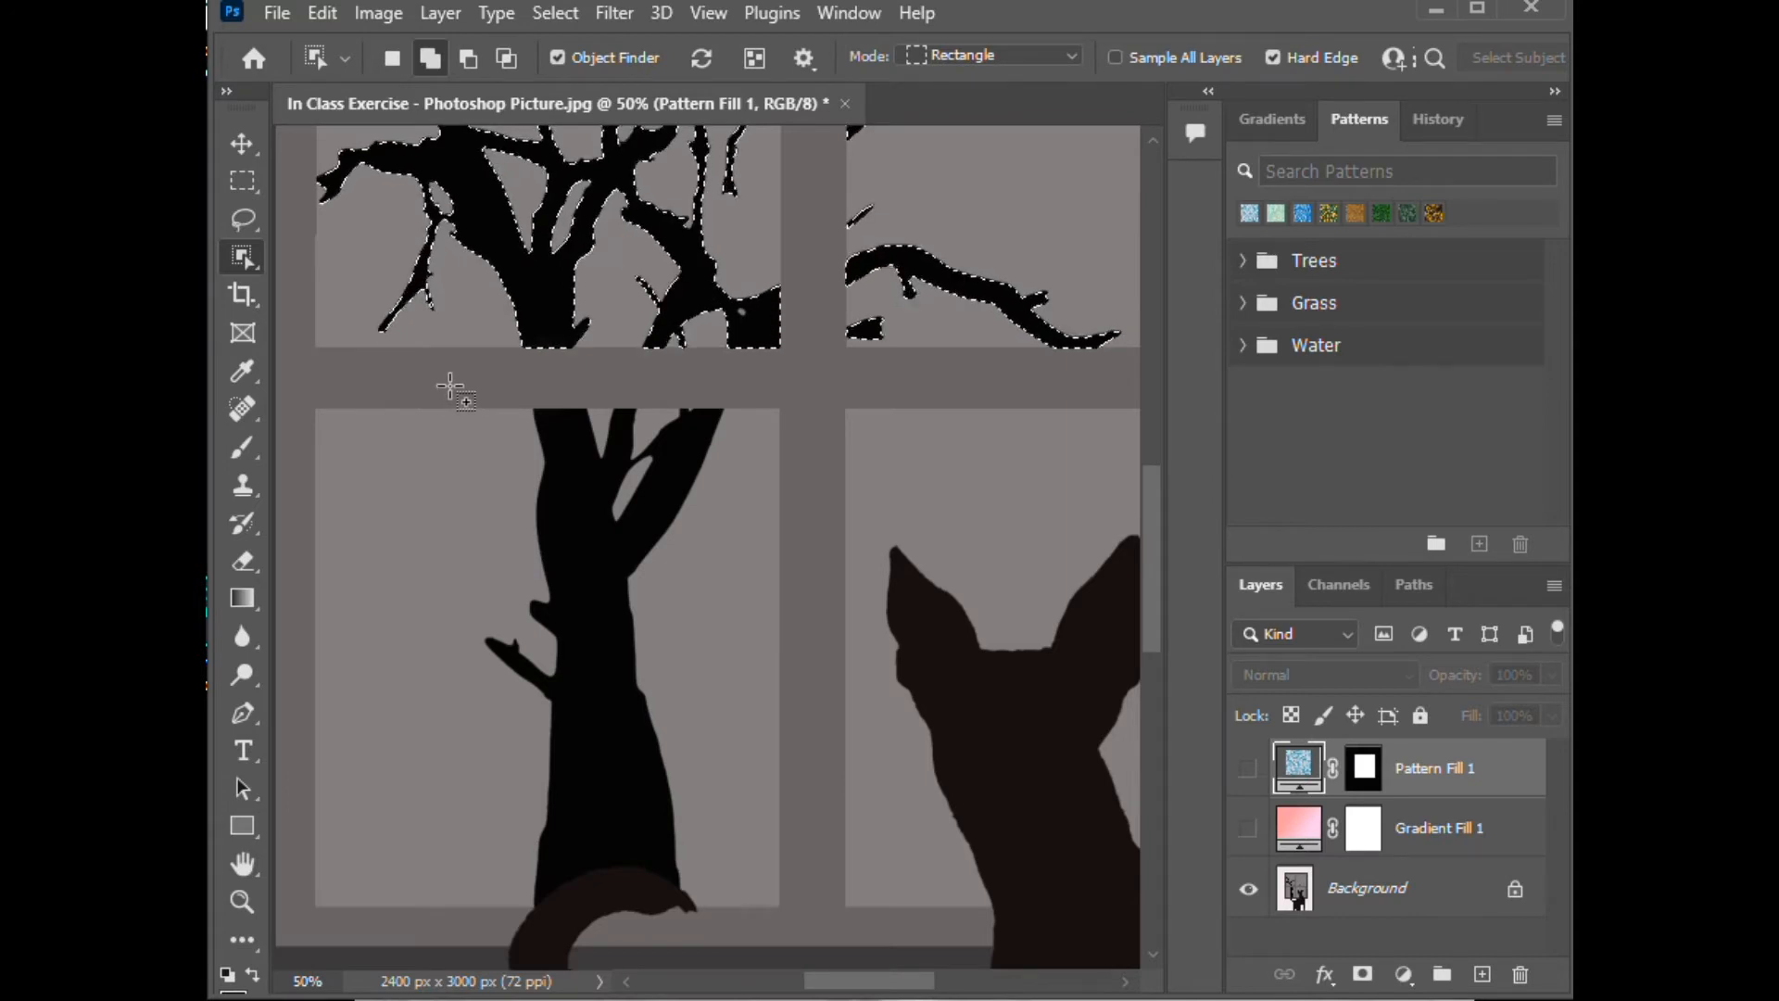
drag(451, 387, 739, 888)
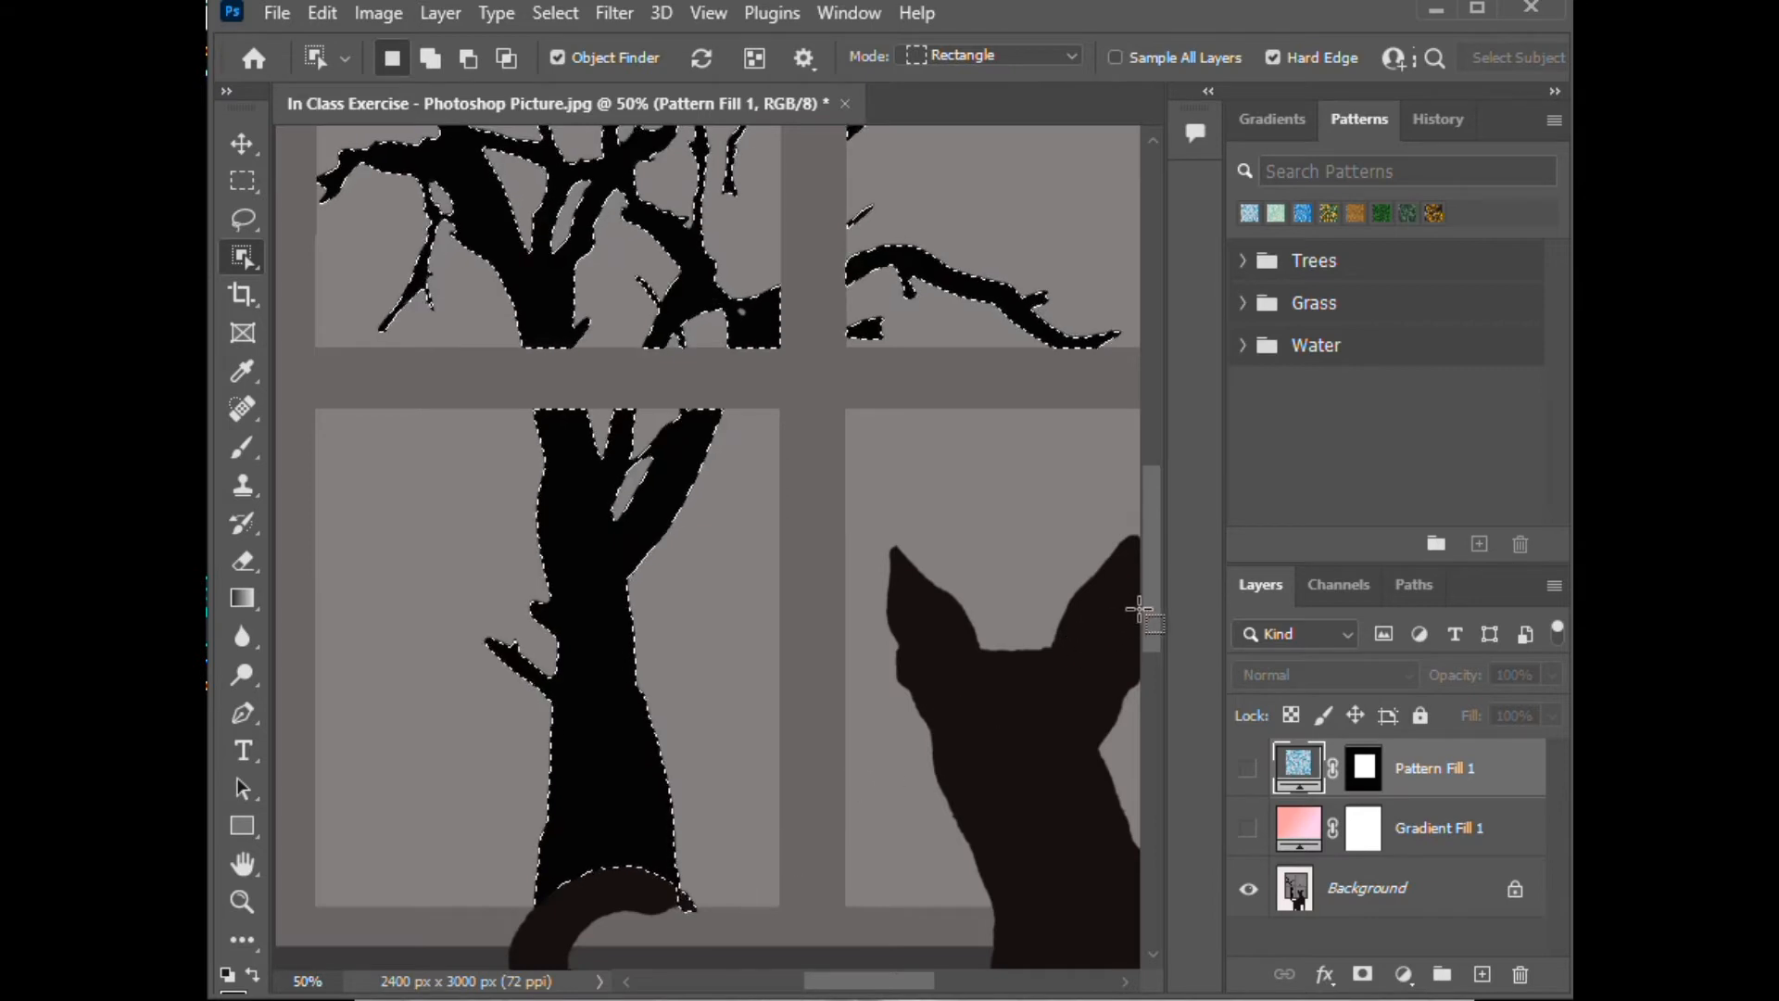
Step: Deselect the tree, and restore its selection by reverting to the last Object Selection state in the history
drag(1152, 608, 1149, 662)
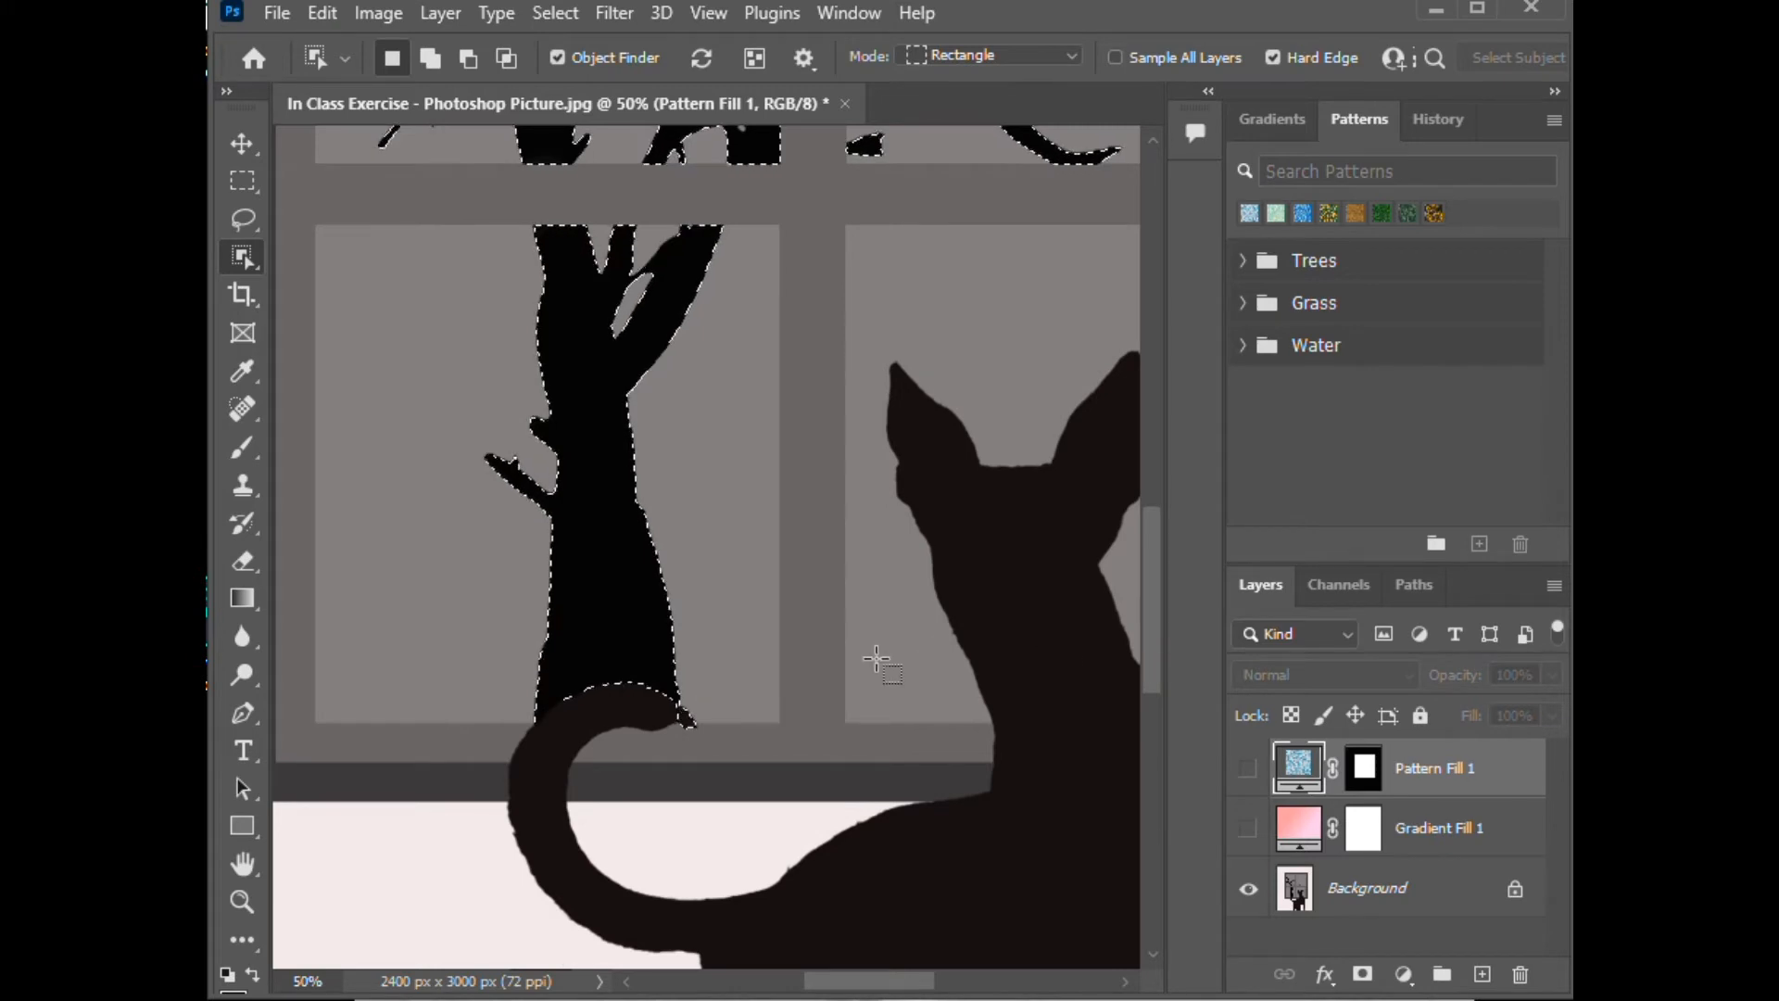
key(ctrl+d)
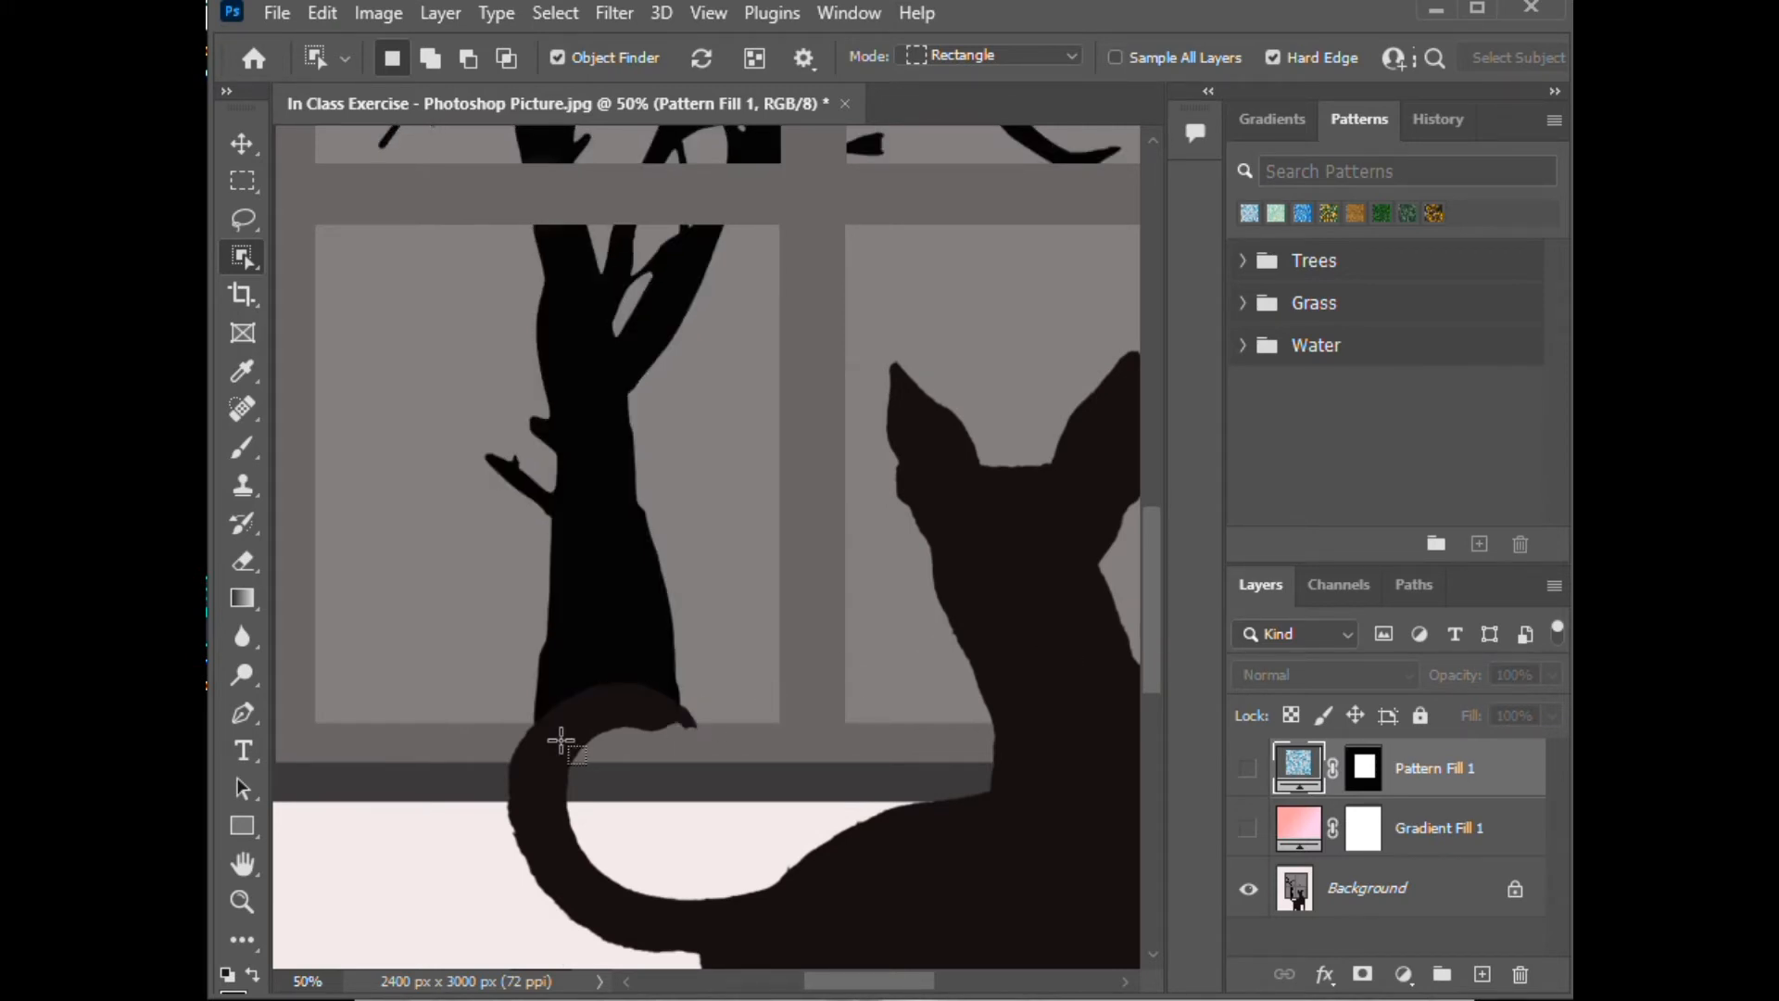
click(1429, 139)
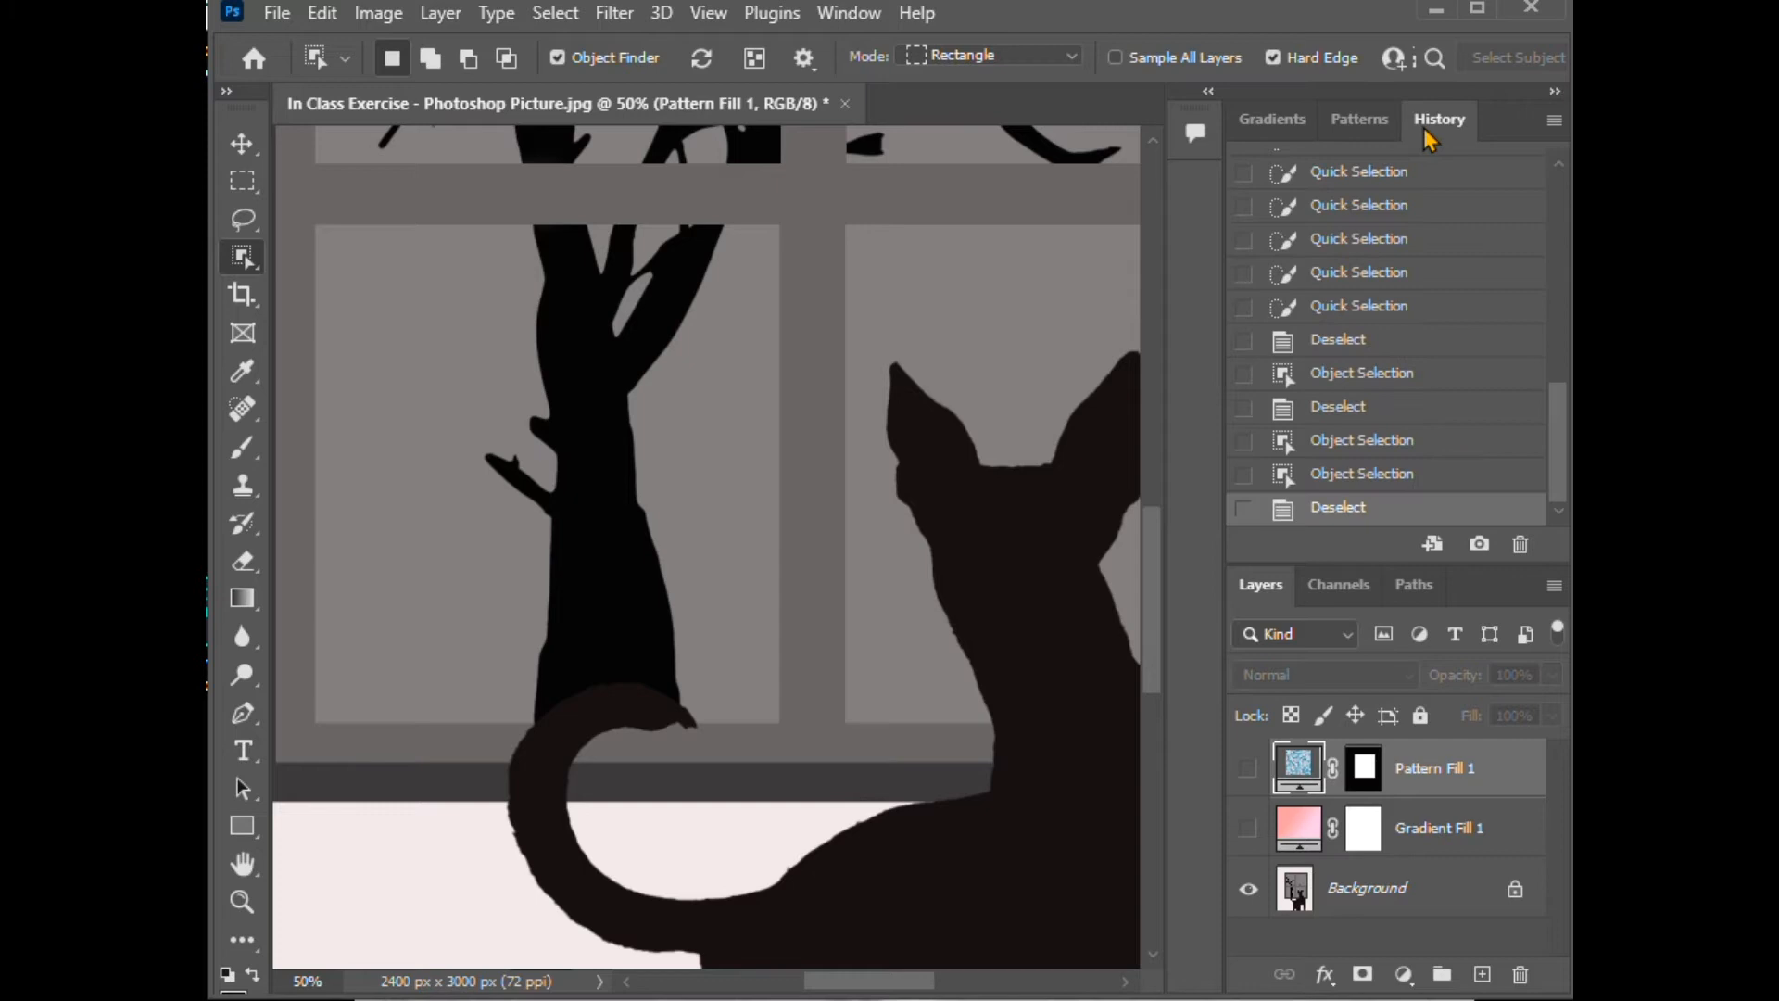
click(1323, 480)
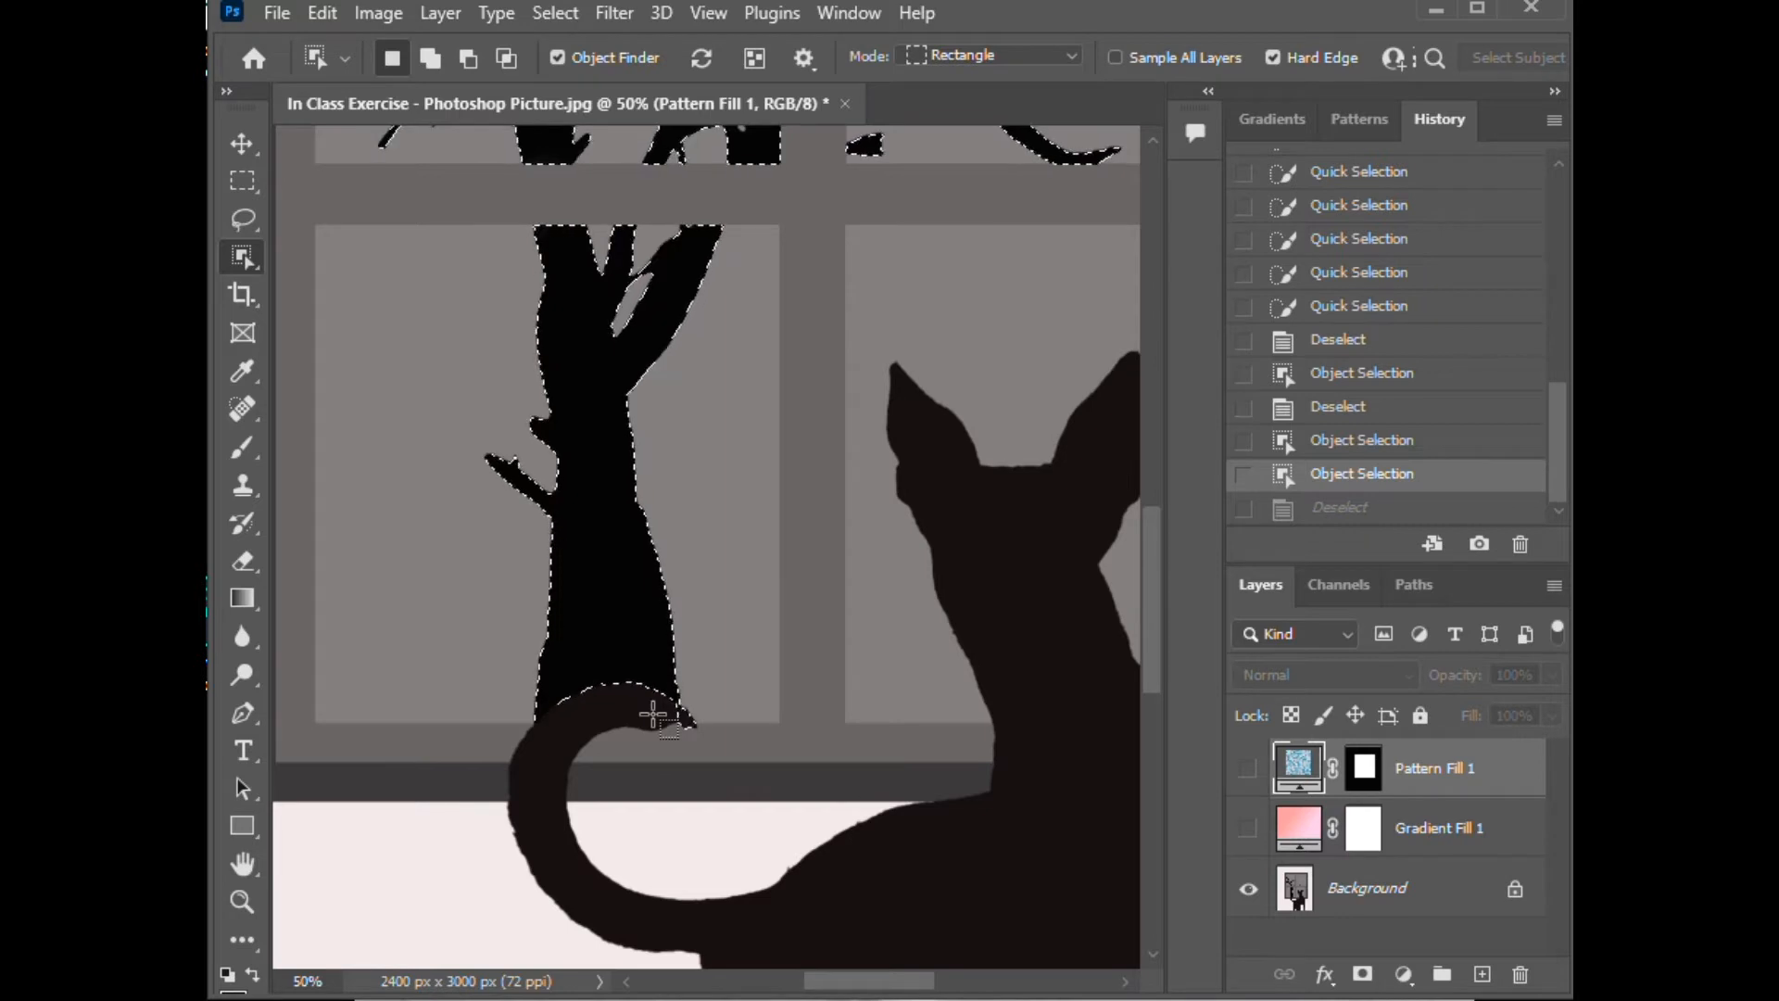
Step: Subtract the dog's tail tip from the tree selection using the Quick Selection tool with a brush size of 15
key(ctrl+plus)
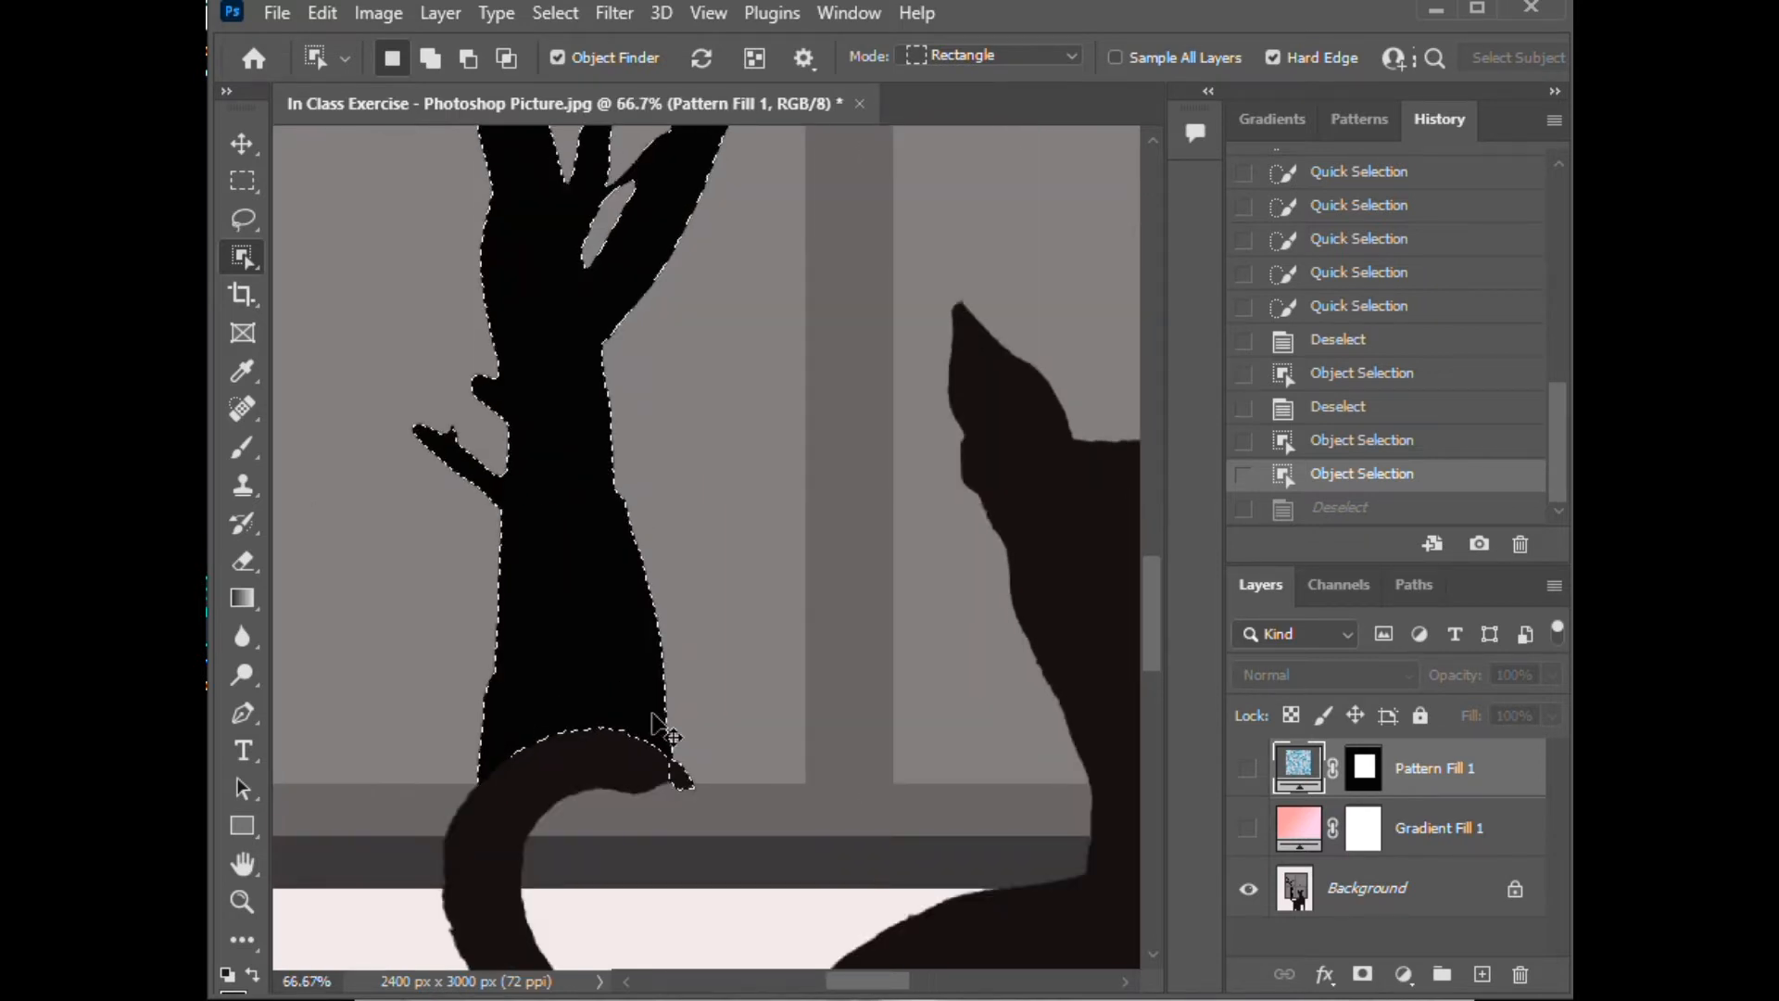
key(ctrl+plus)
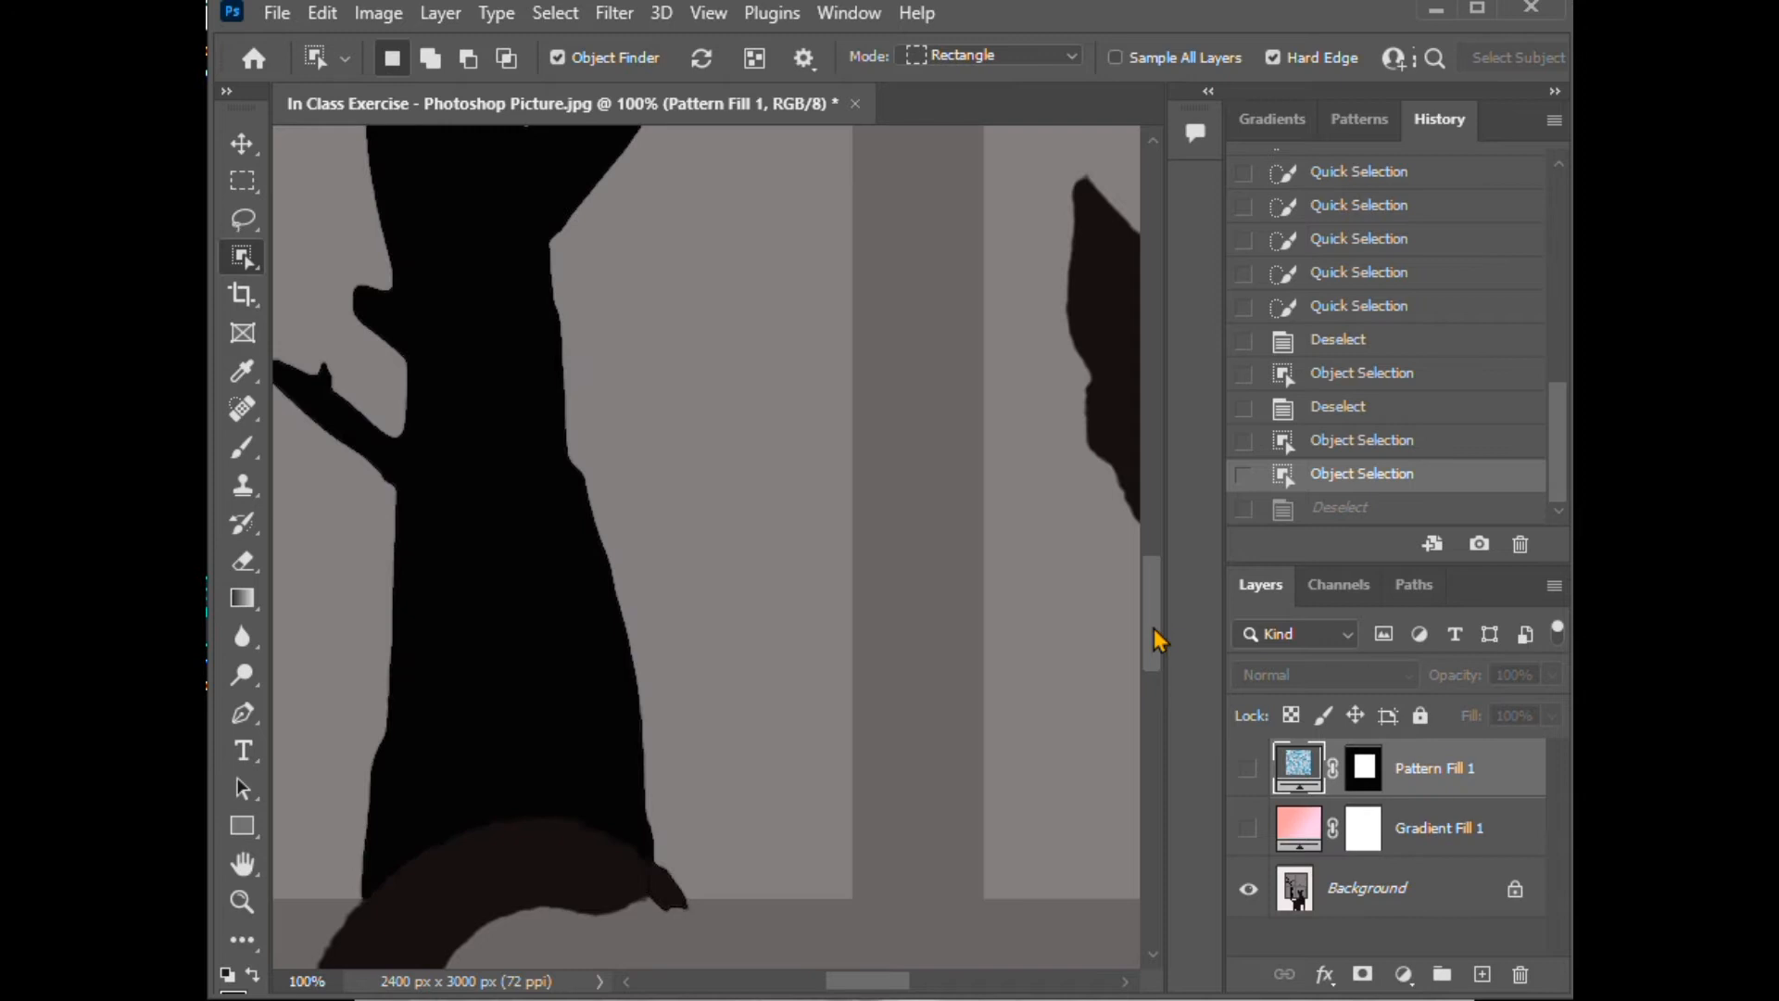
drag(1149, 630, 1150, 672)
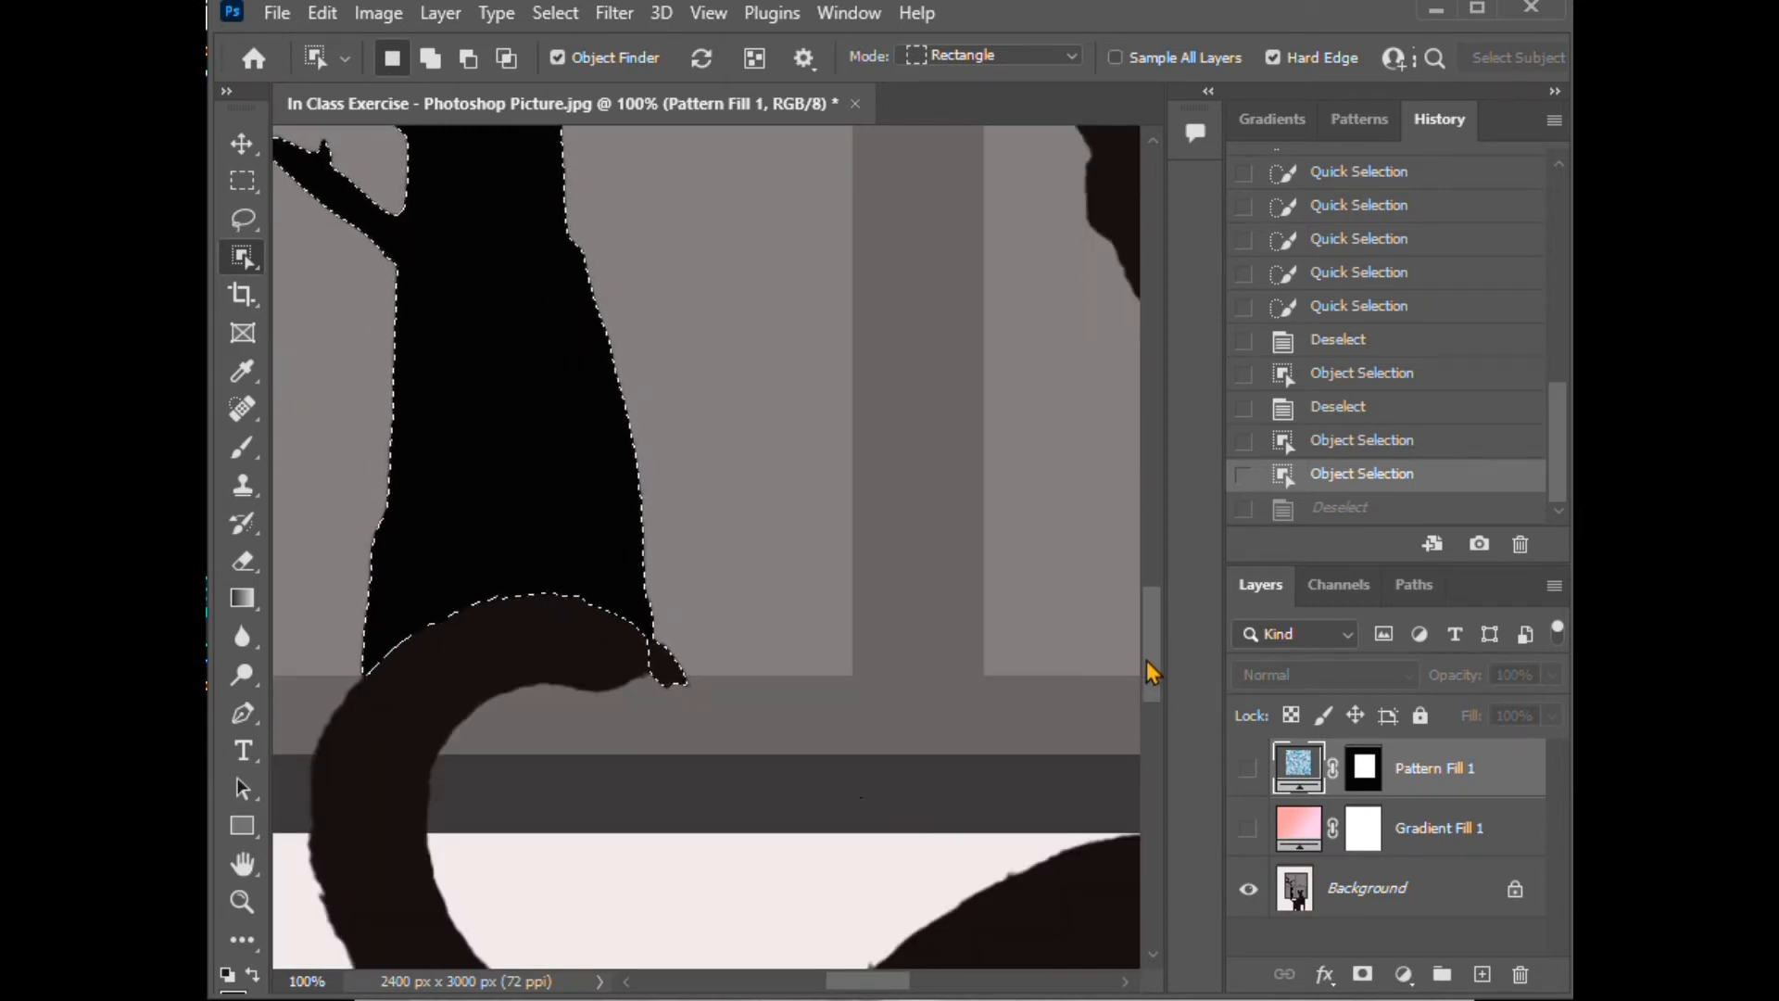
key(alt)
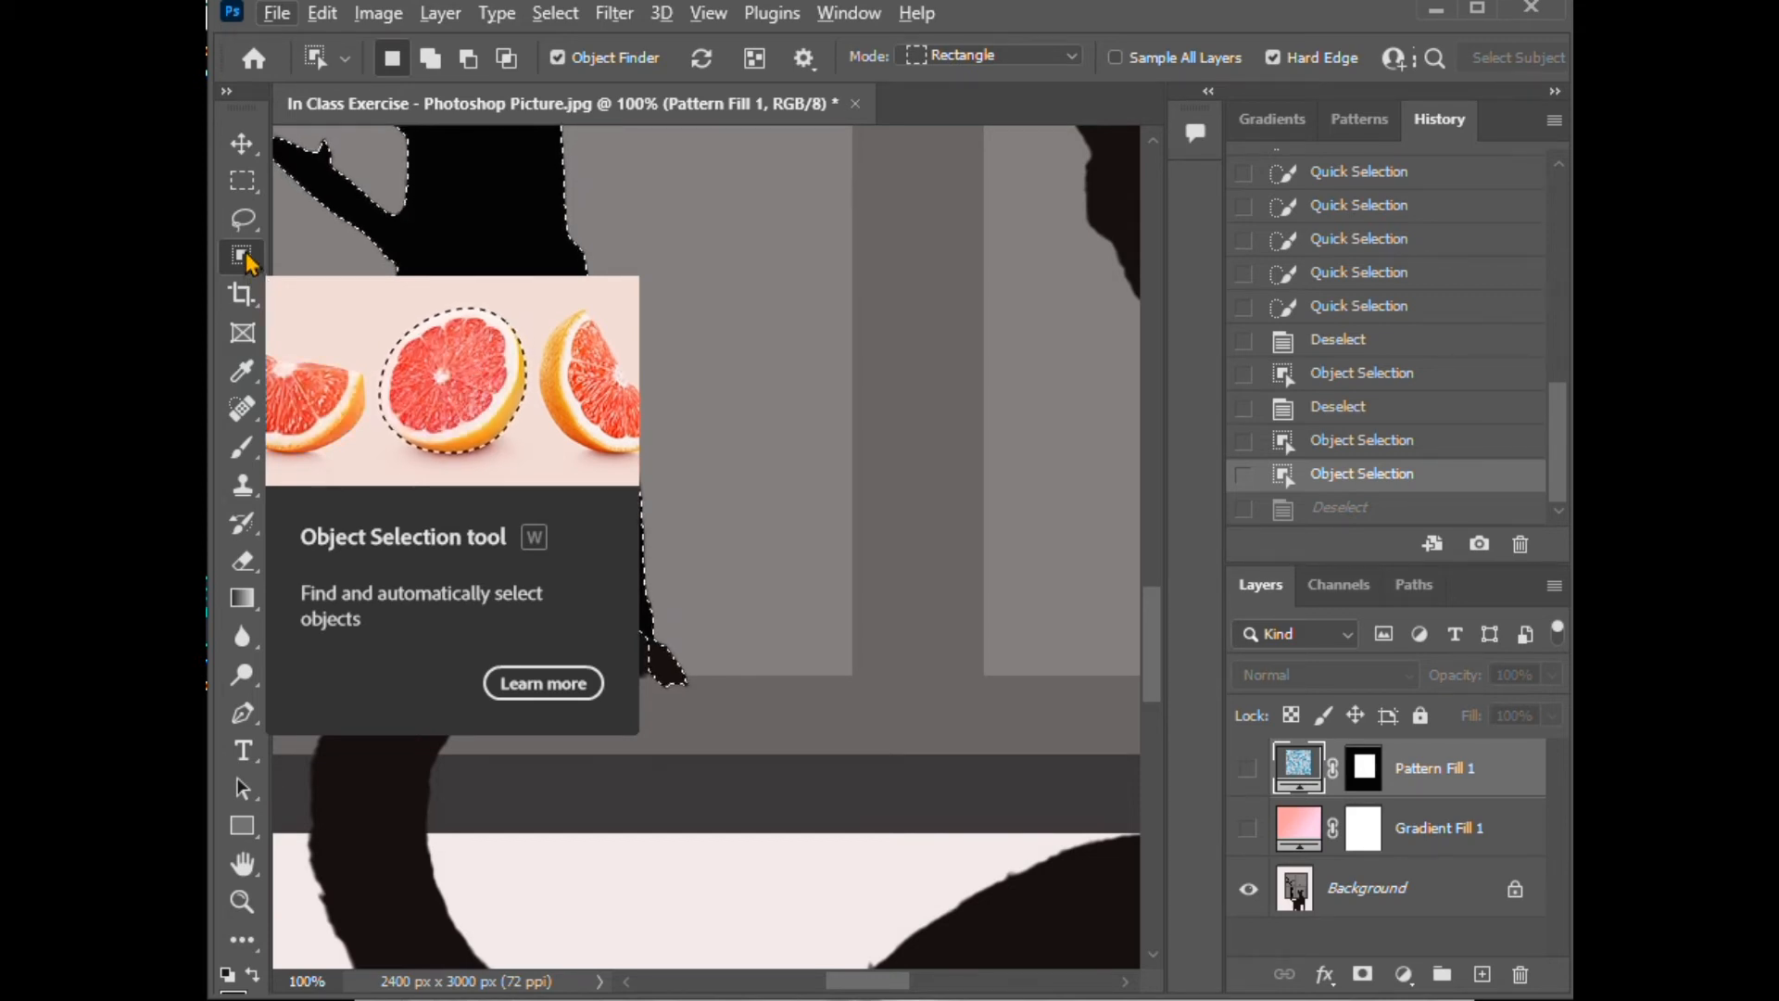
click(243, 257)
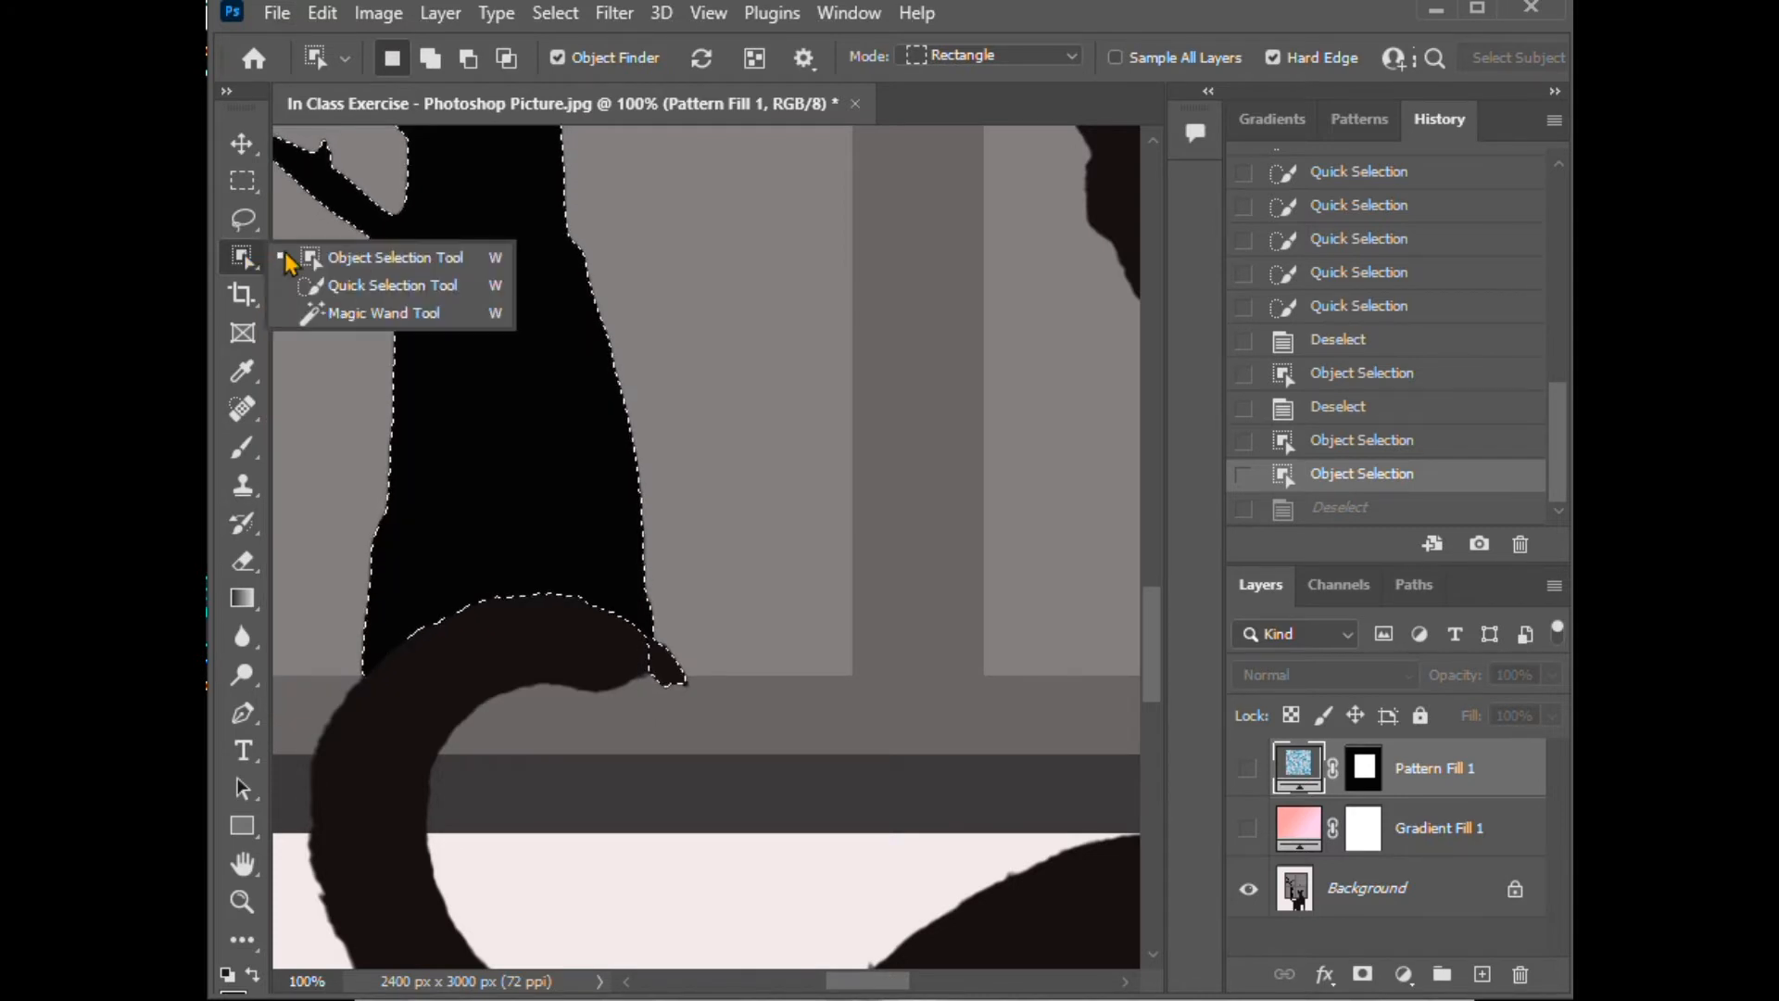
click(336, 290)
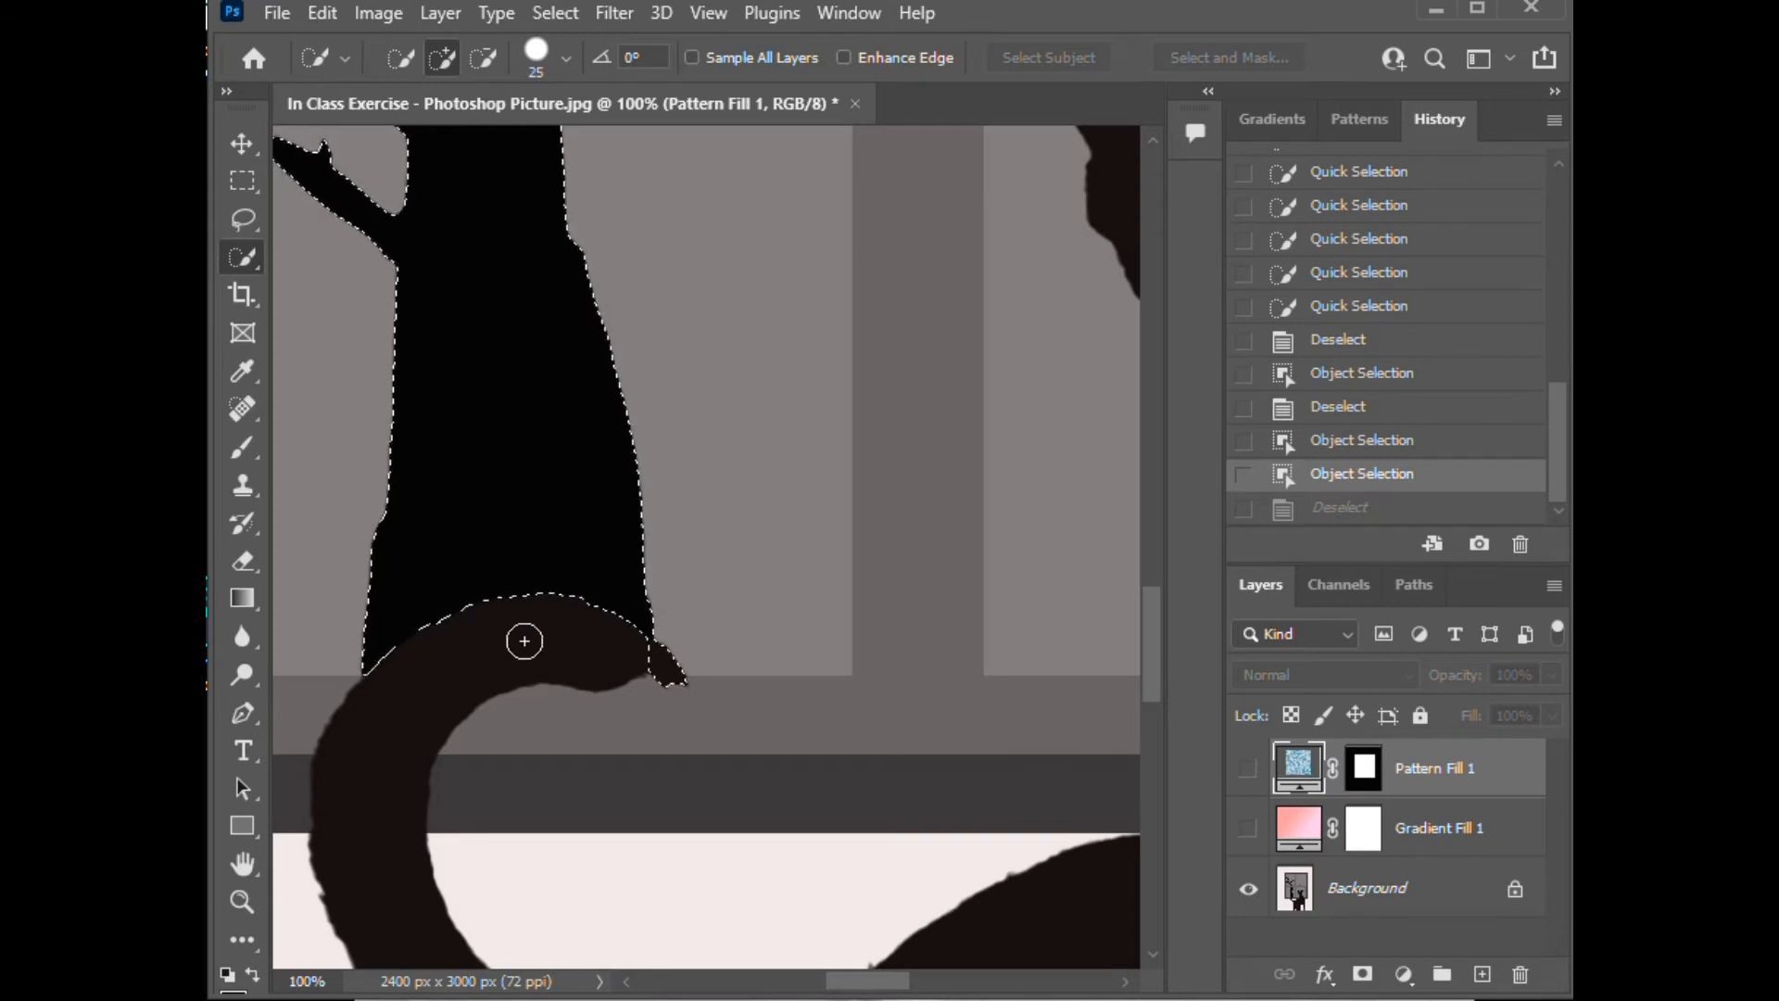
key(bracketleft)
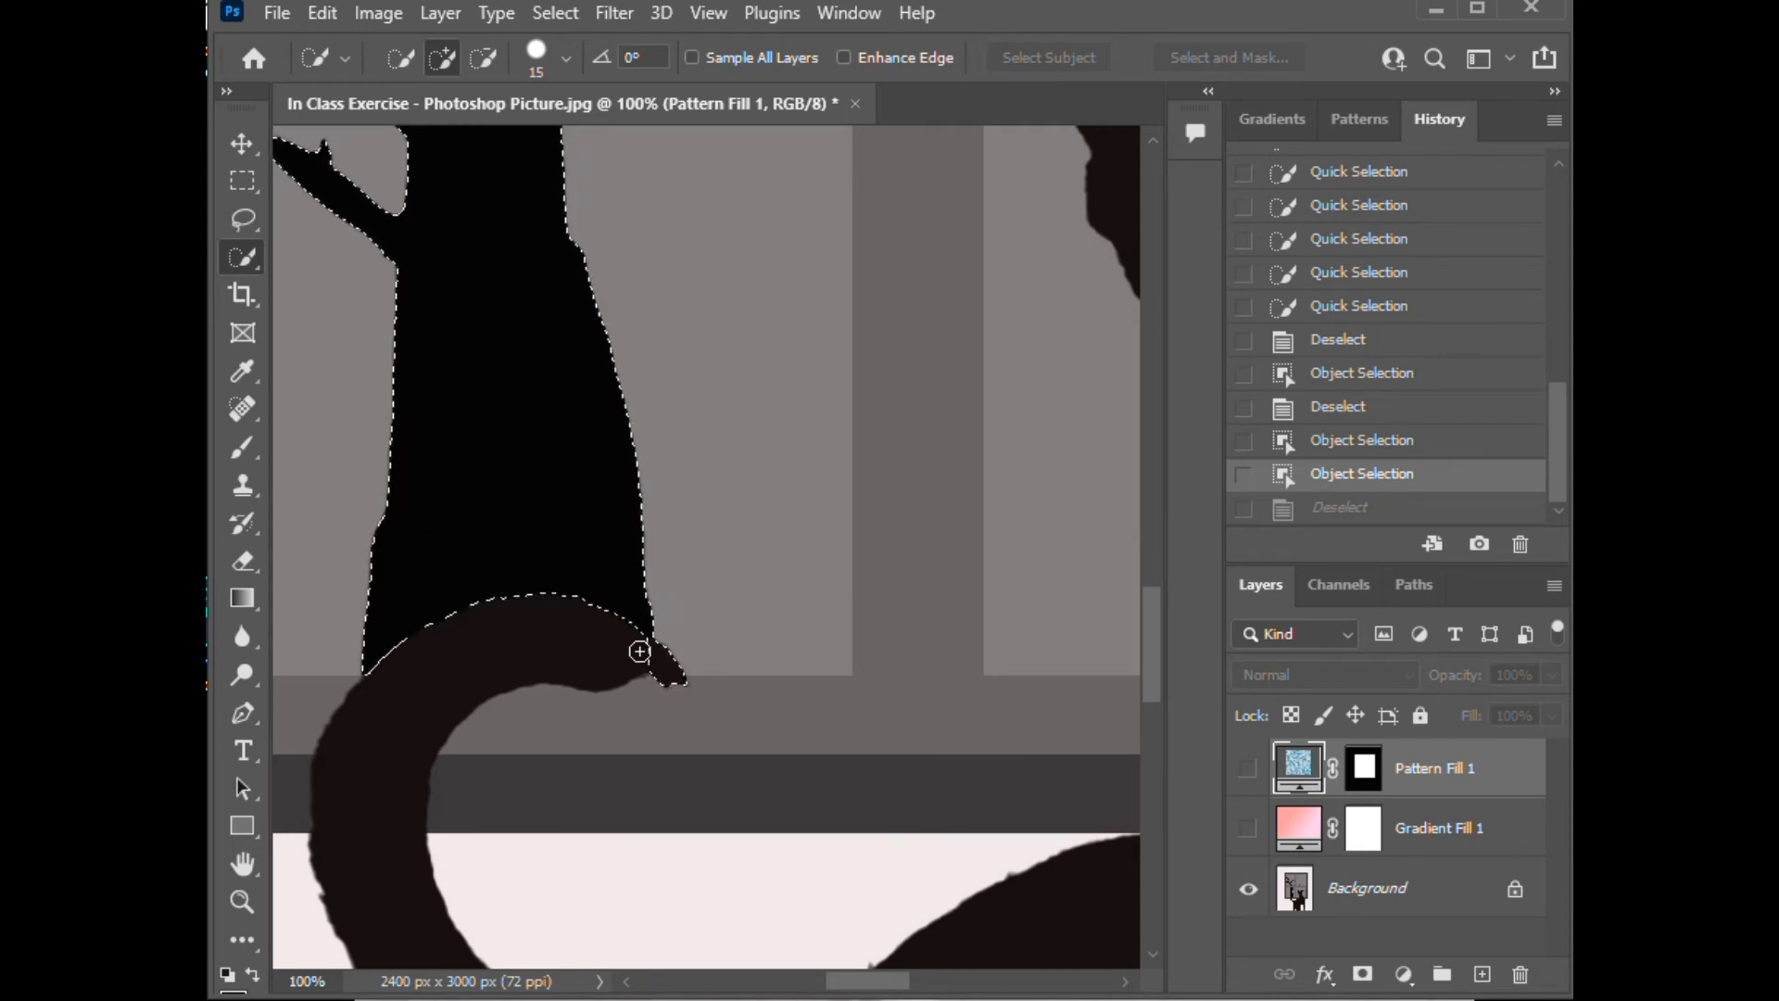
key(alt)
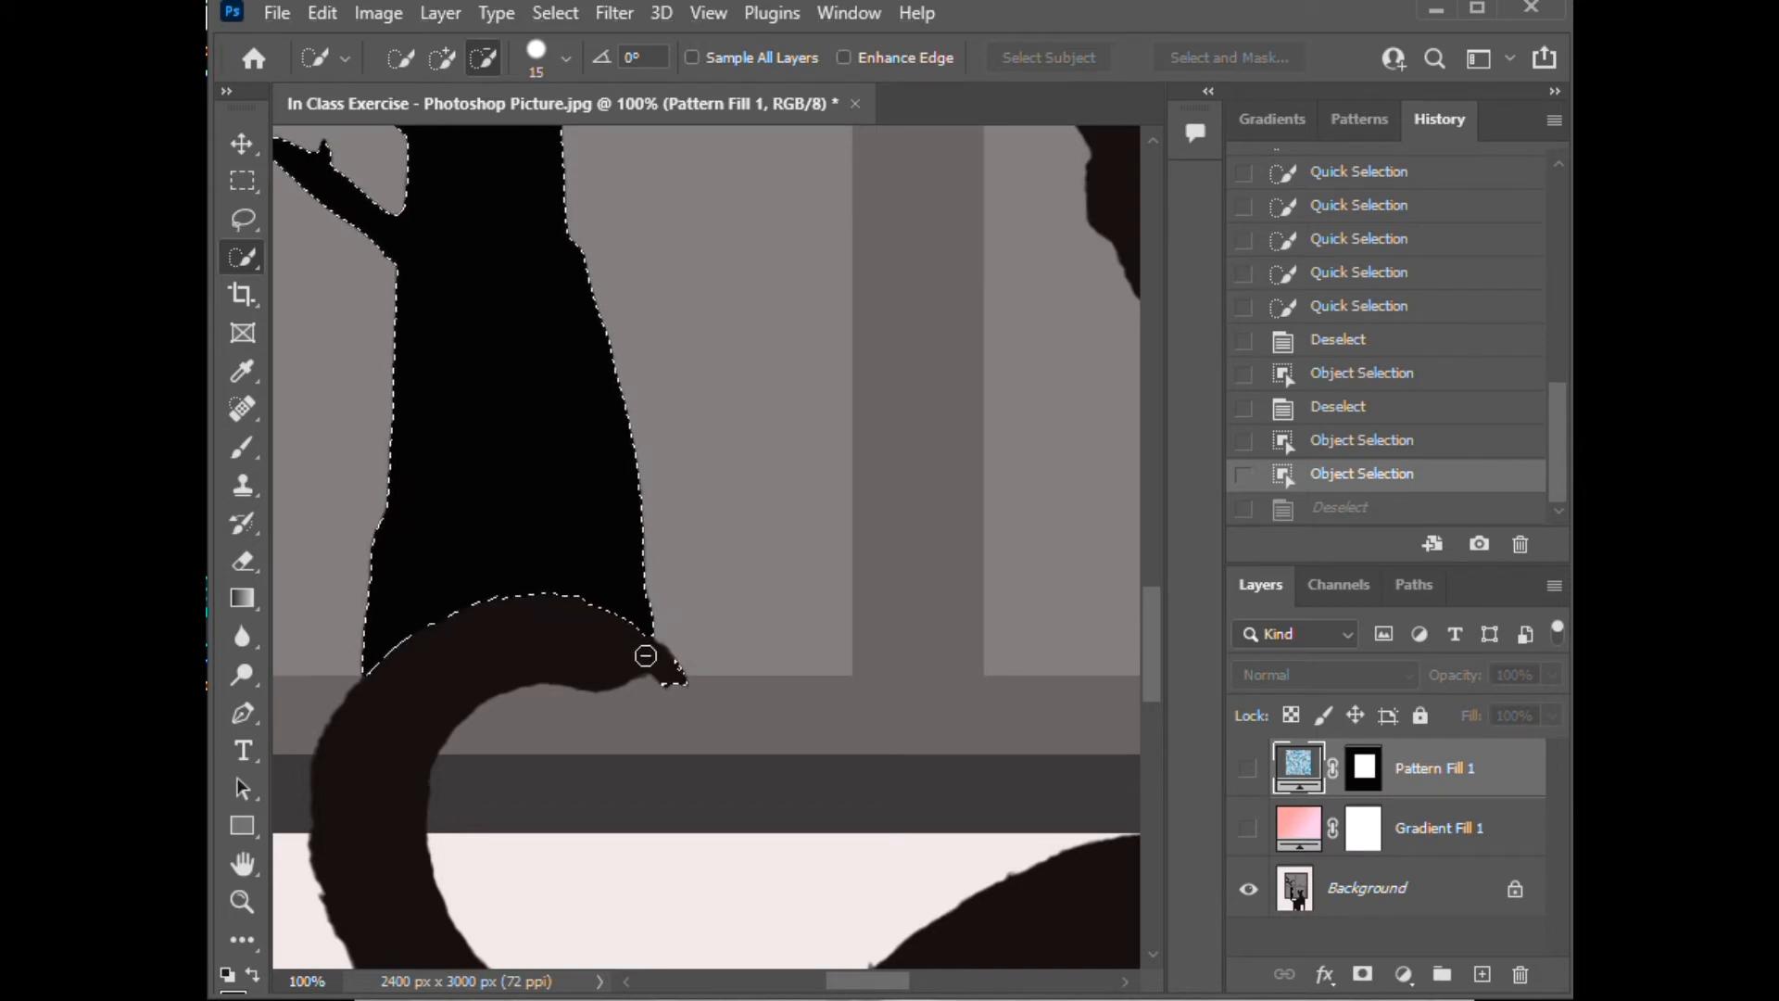
drag(665, 667, 673, 679)
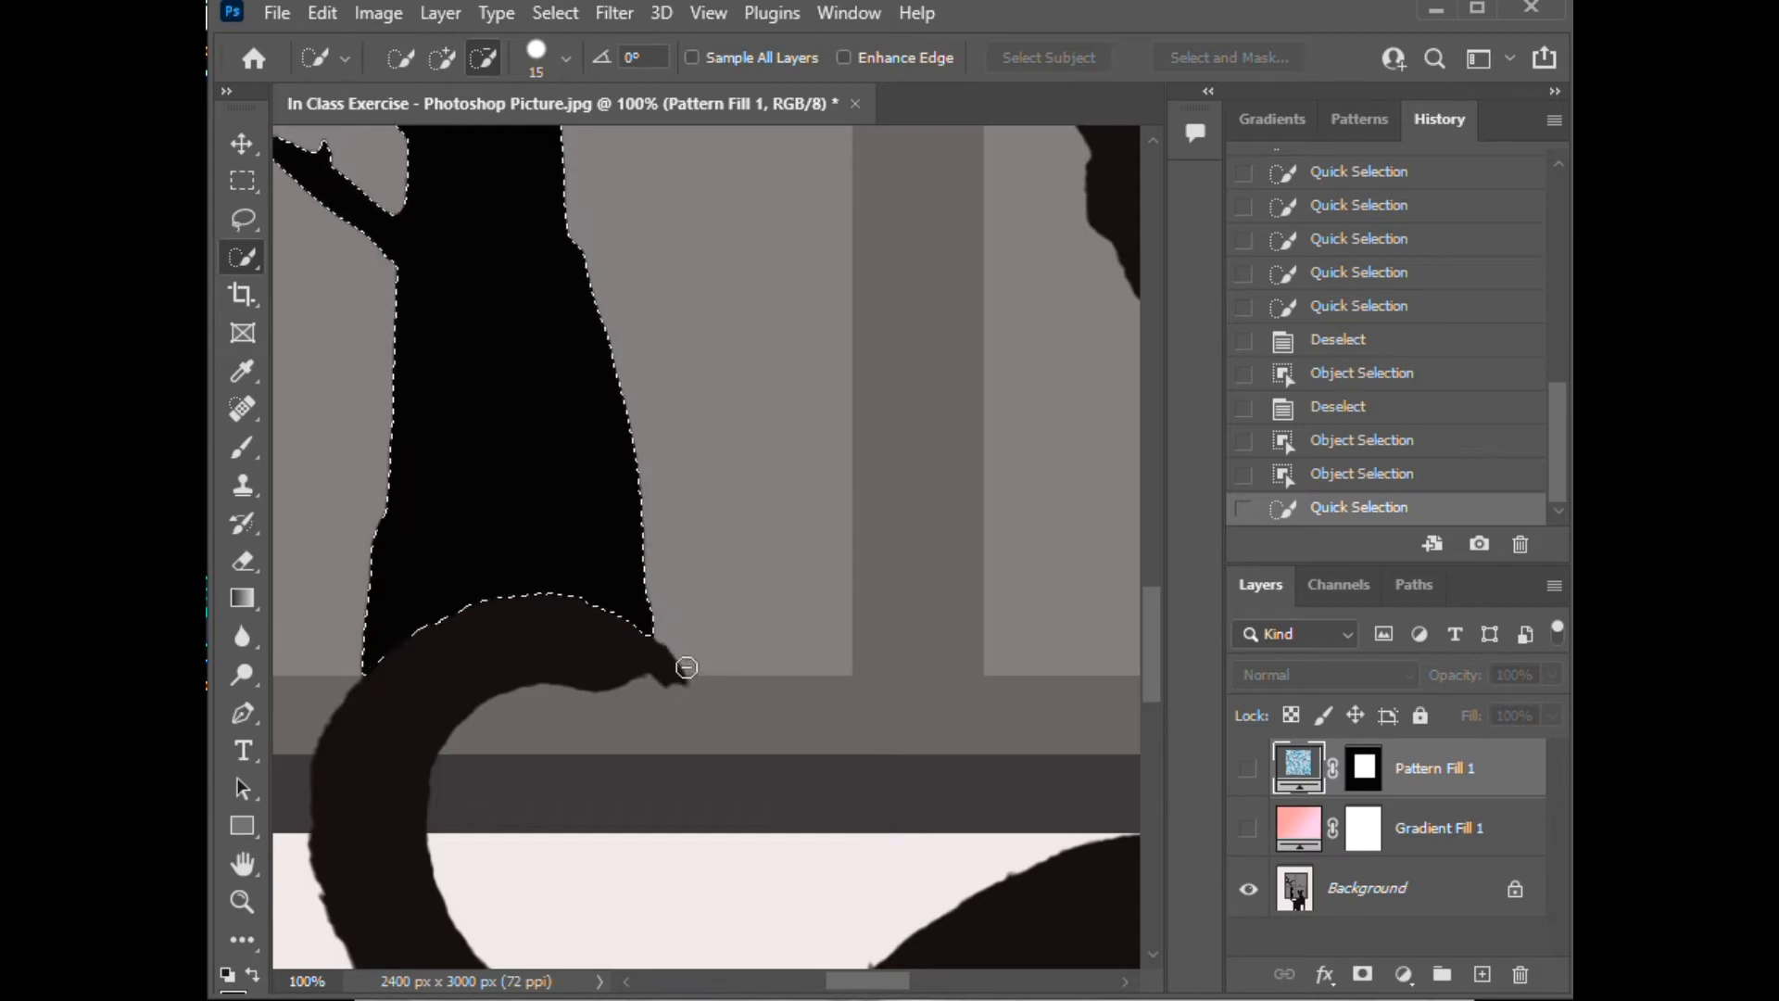
alt+click(686, 667)
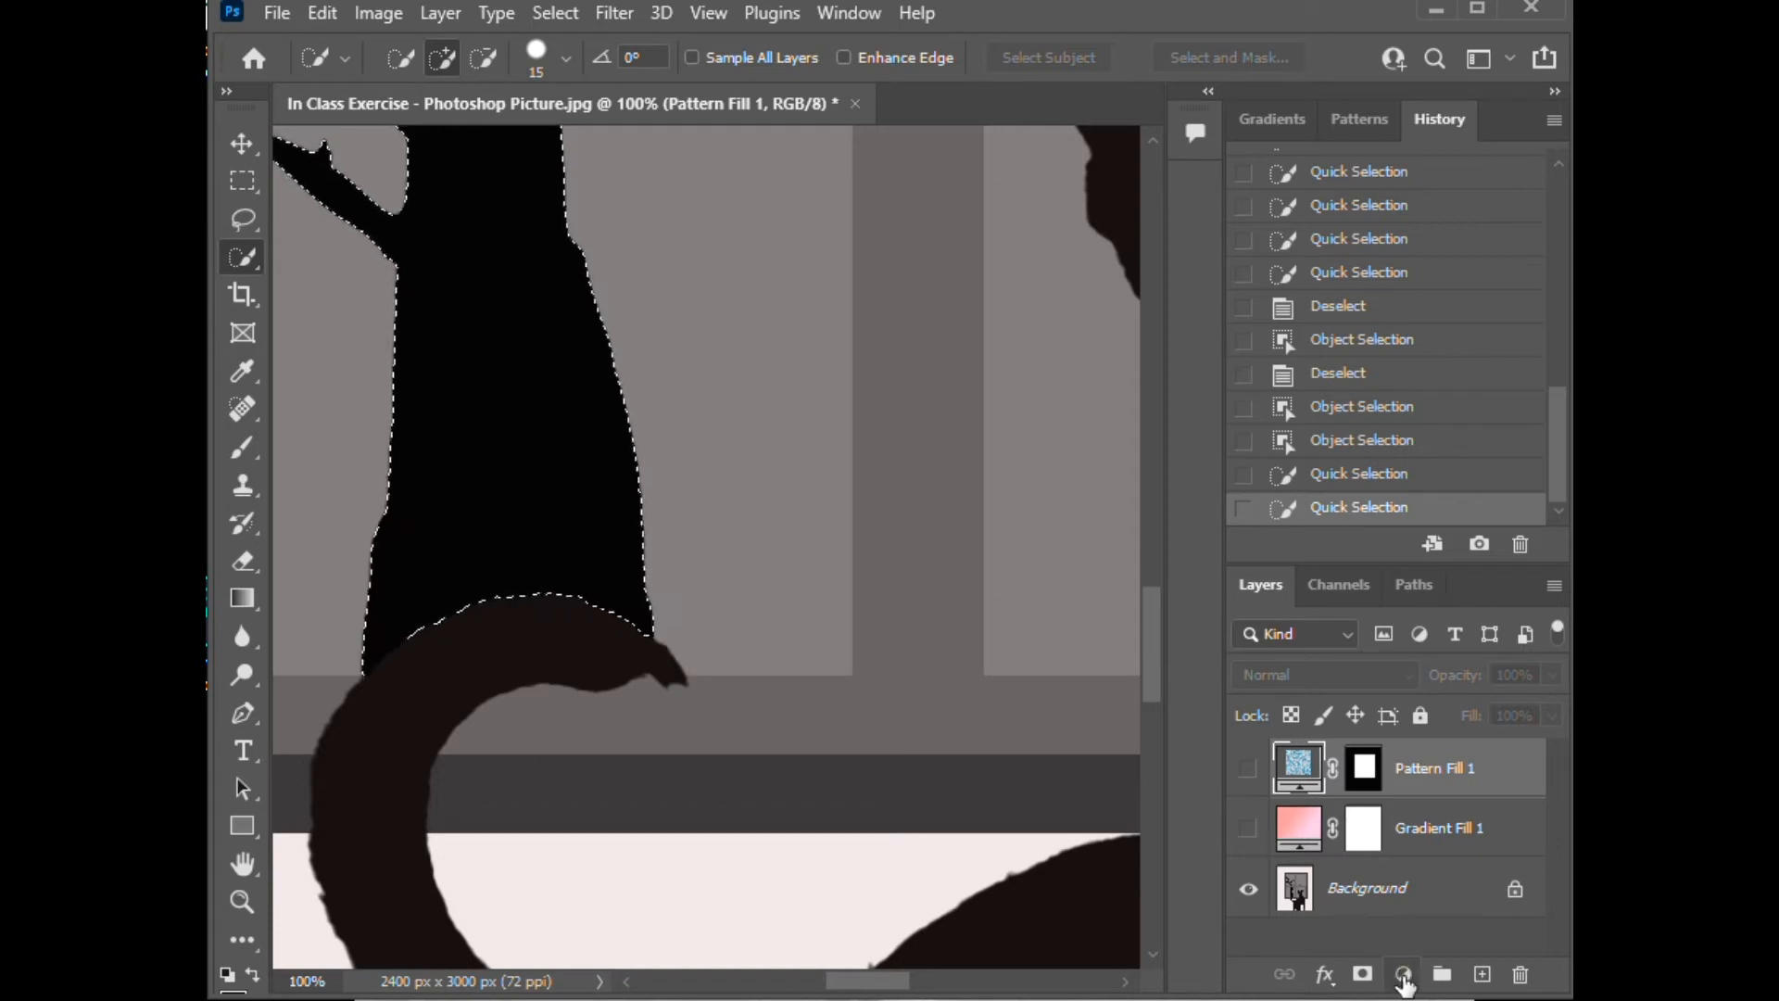
Step: Add a Solid Color fill layer over the selected tree in blue 3a0fda
click(1402, 980)
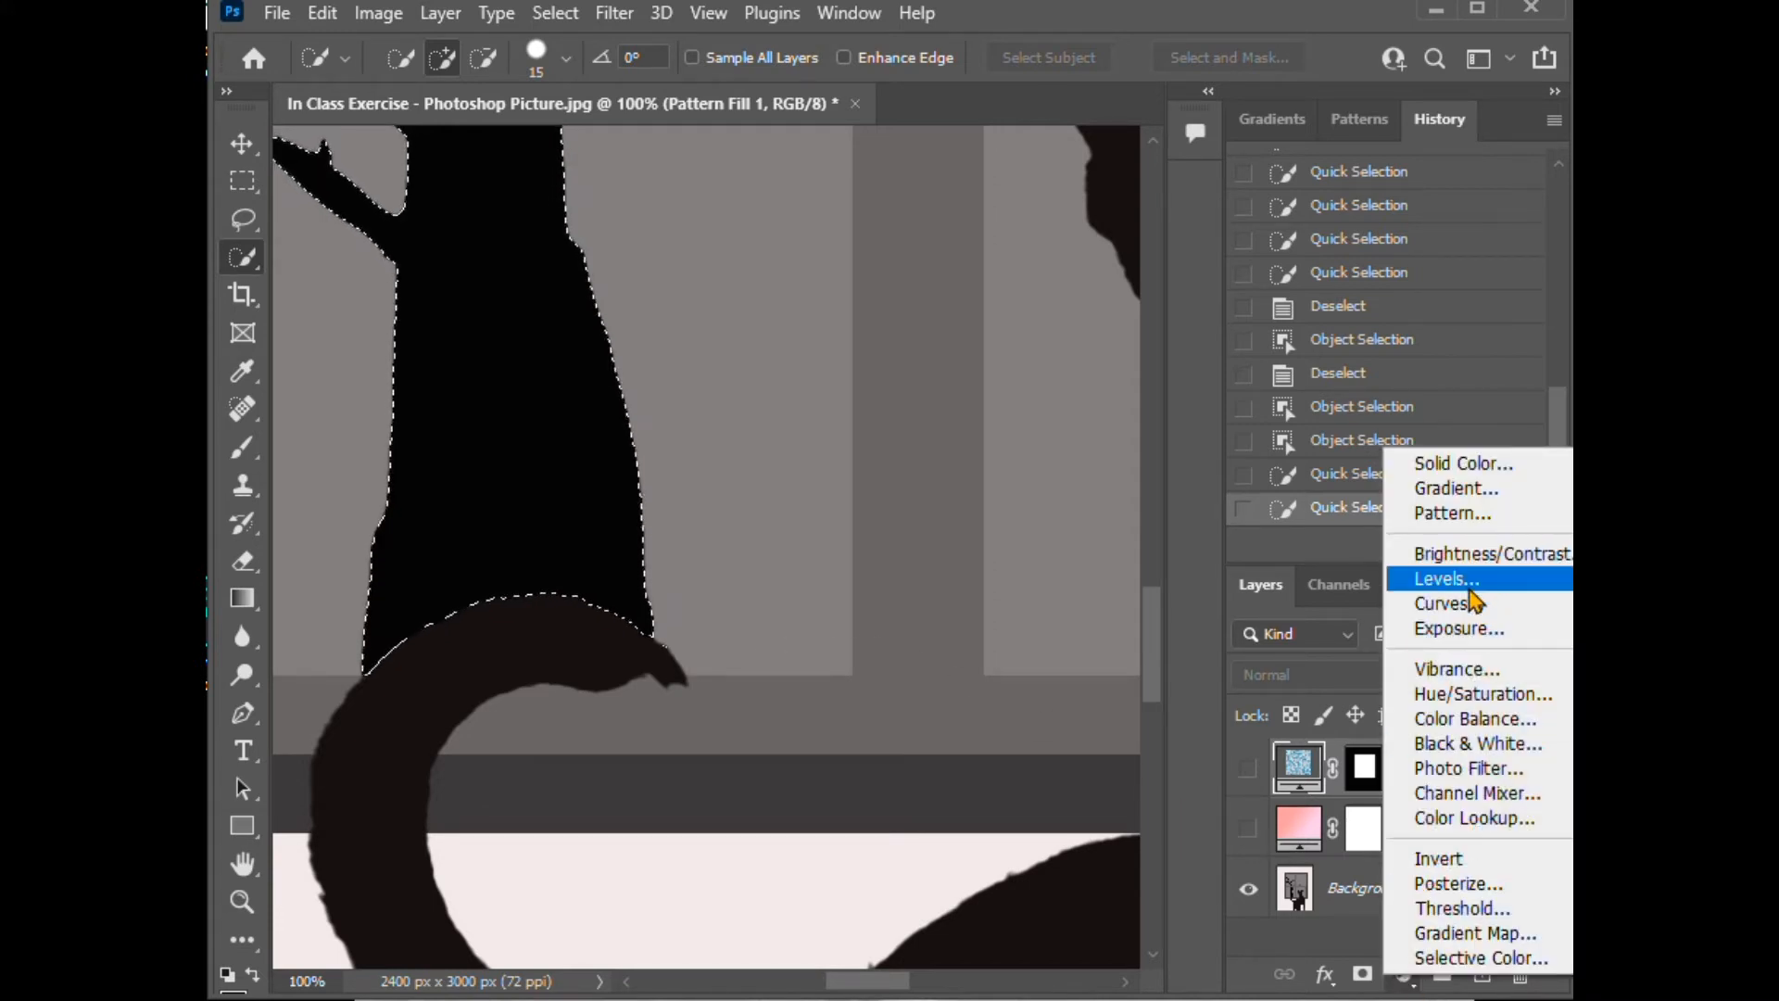
click(1486, 474)
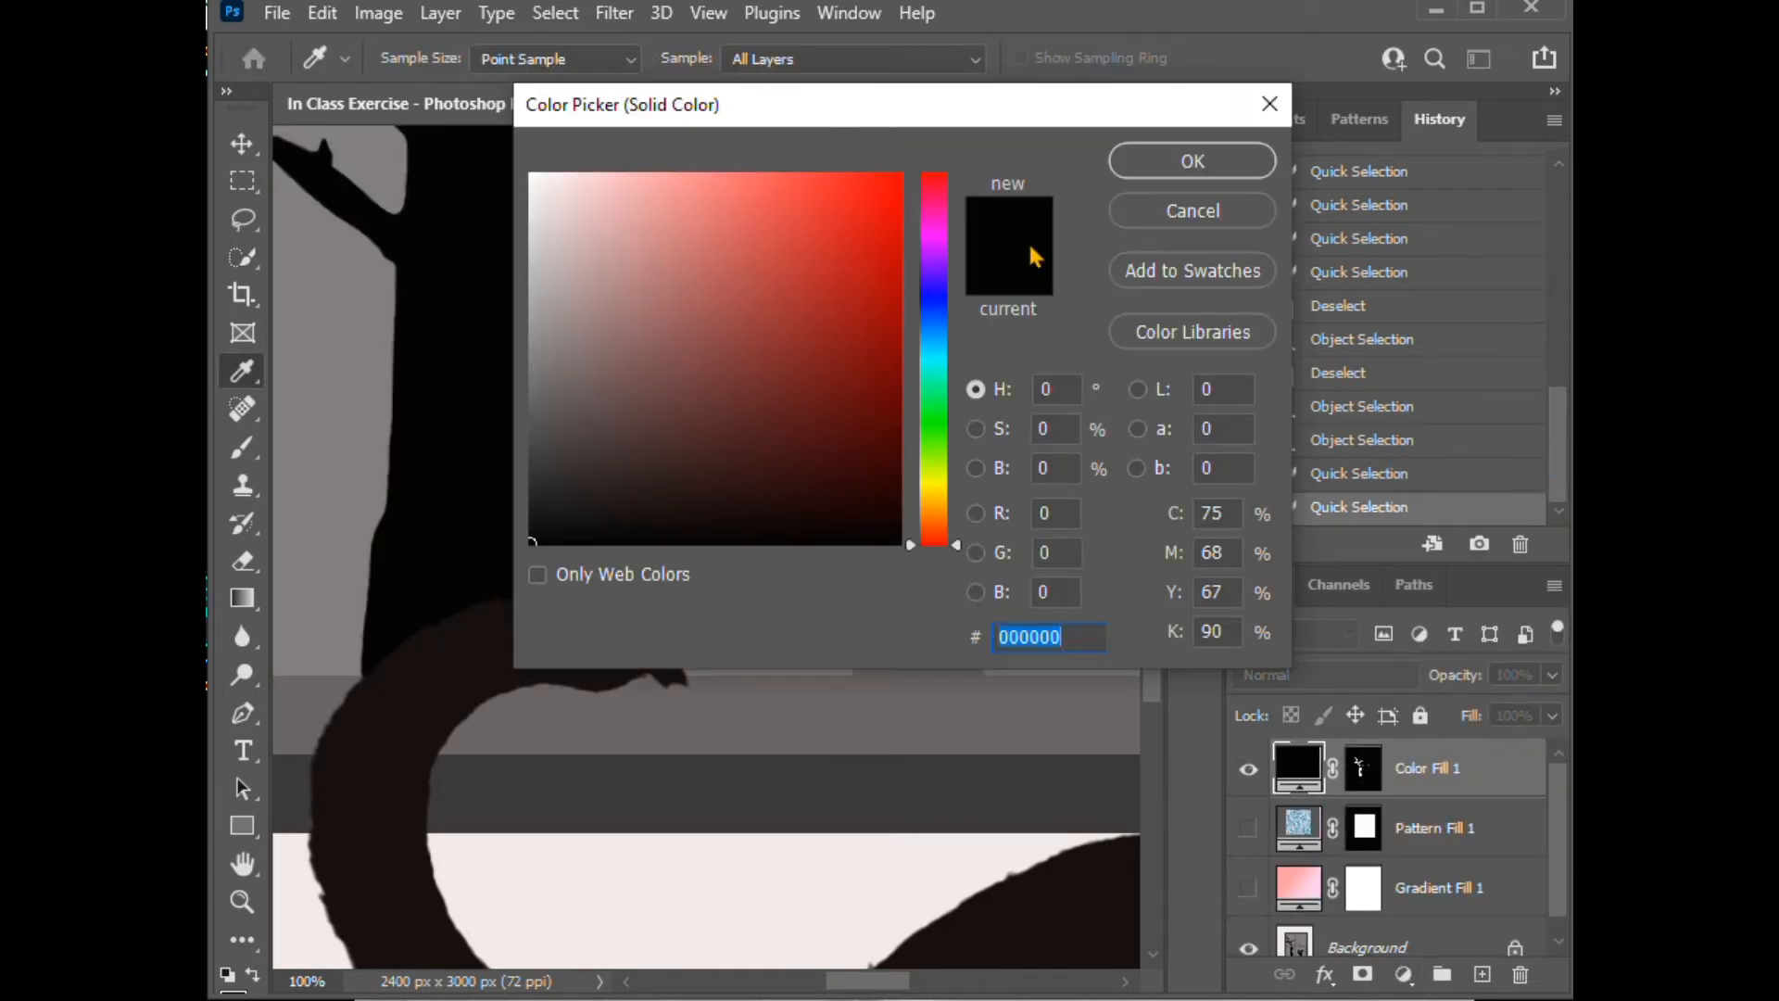
click(929, 432)
click(877, 227)
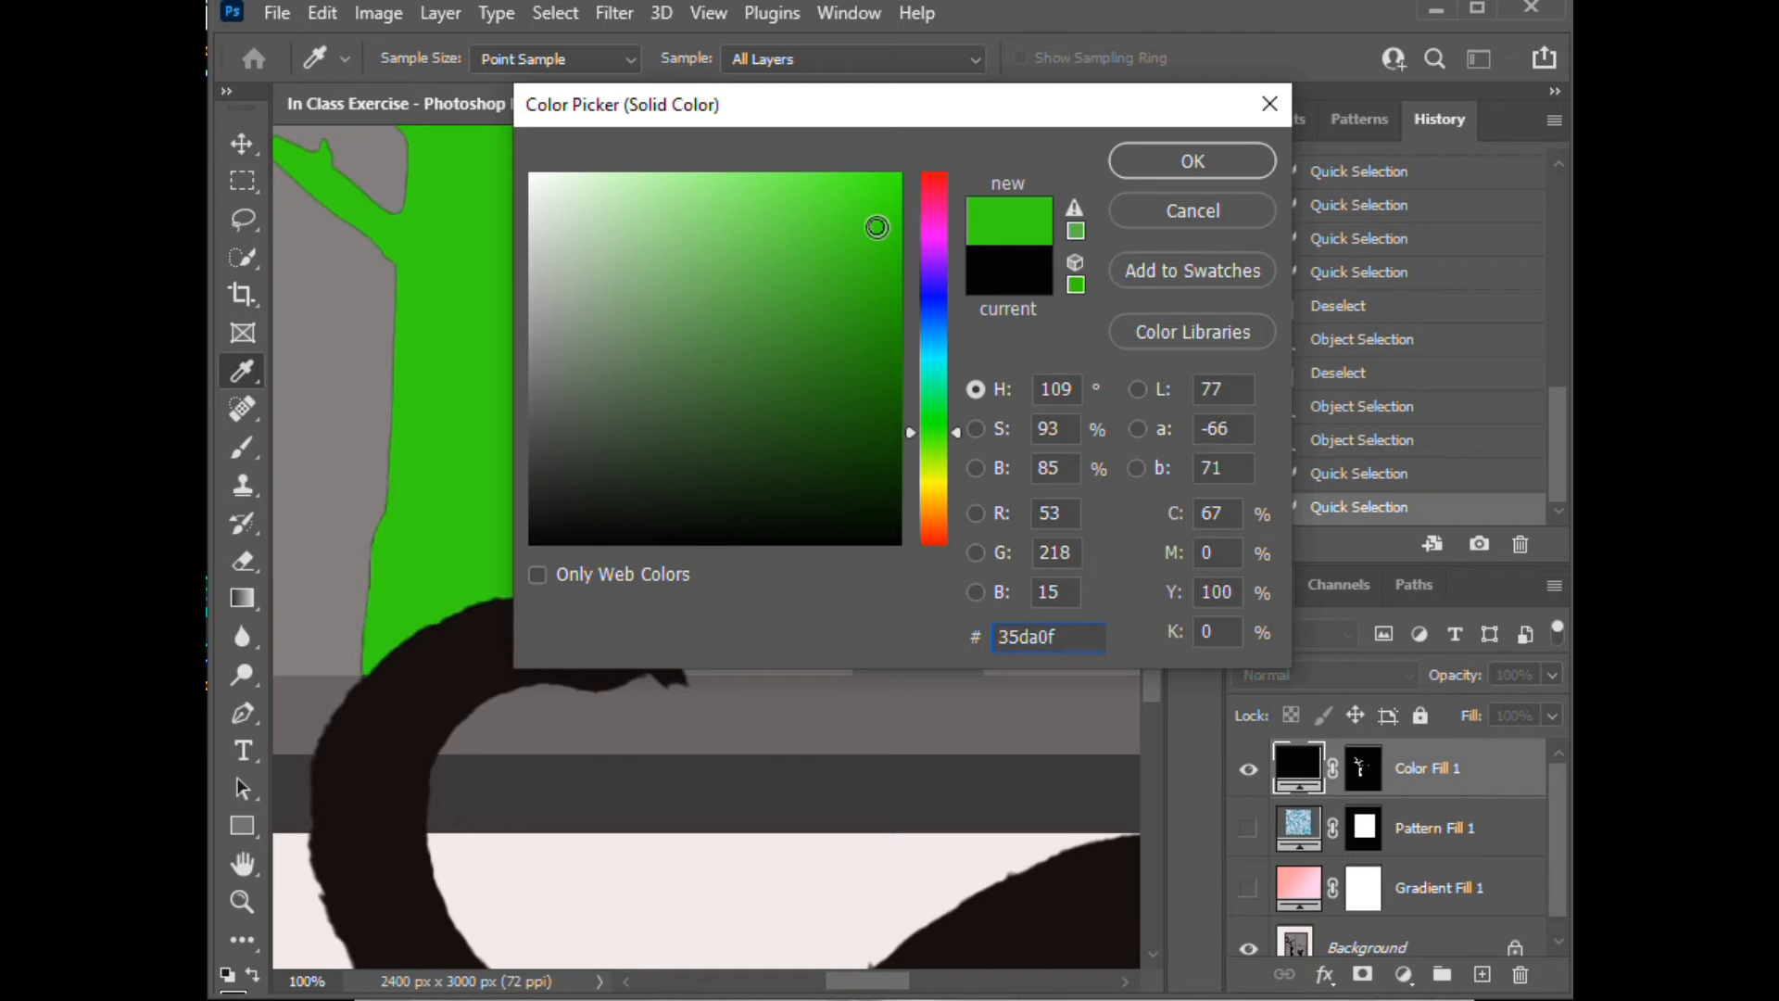
click(930, 289)
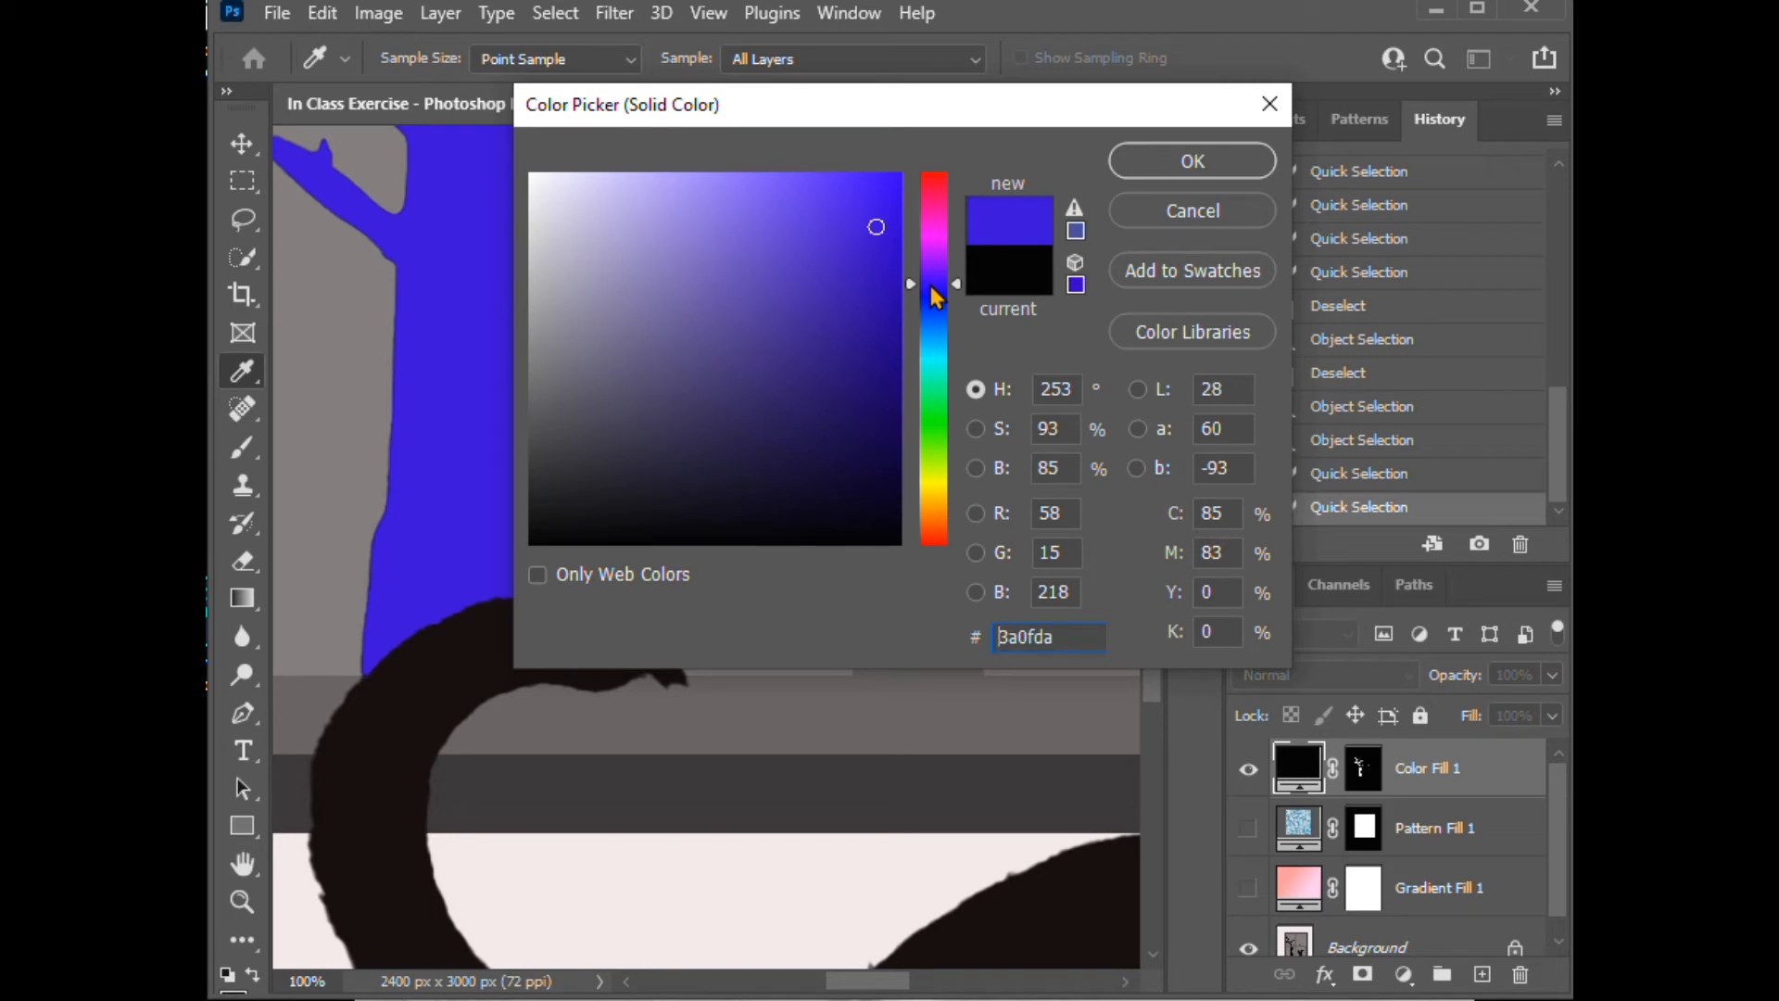
click(1151, 167)
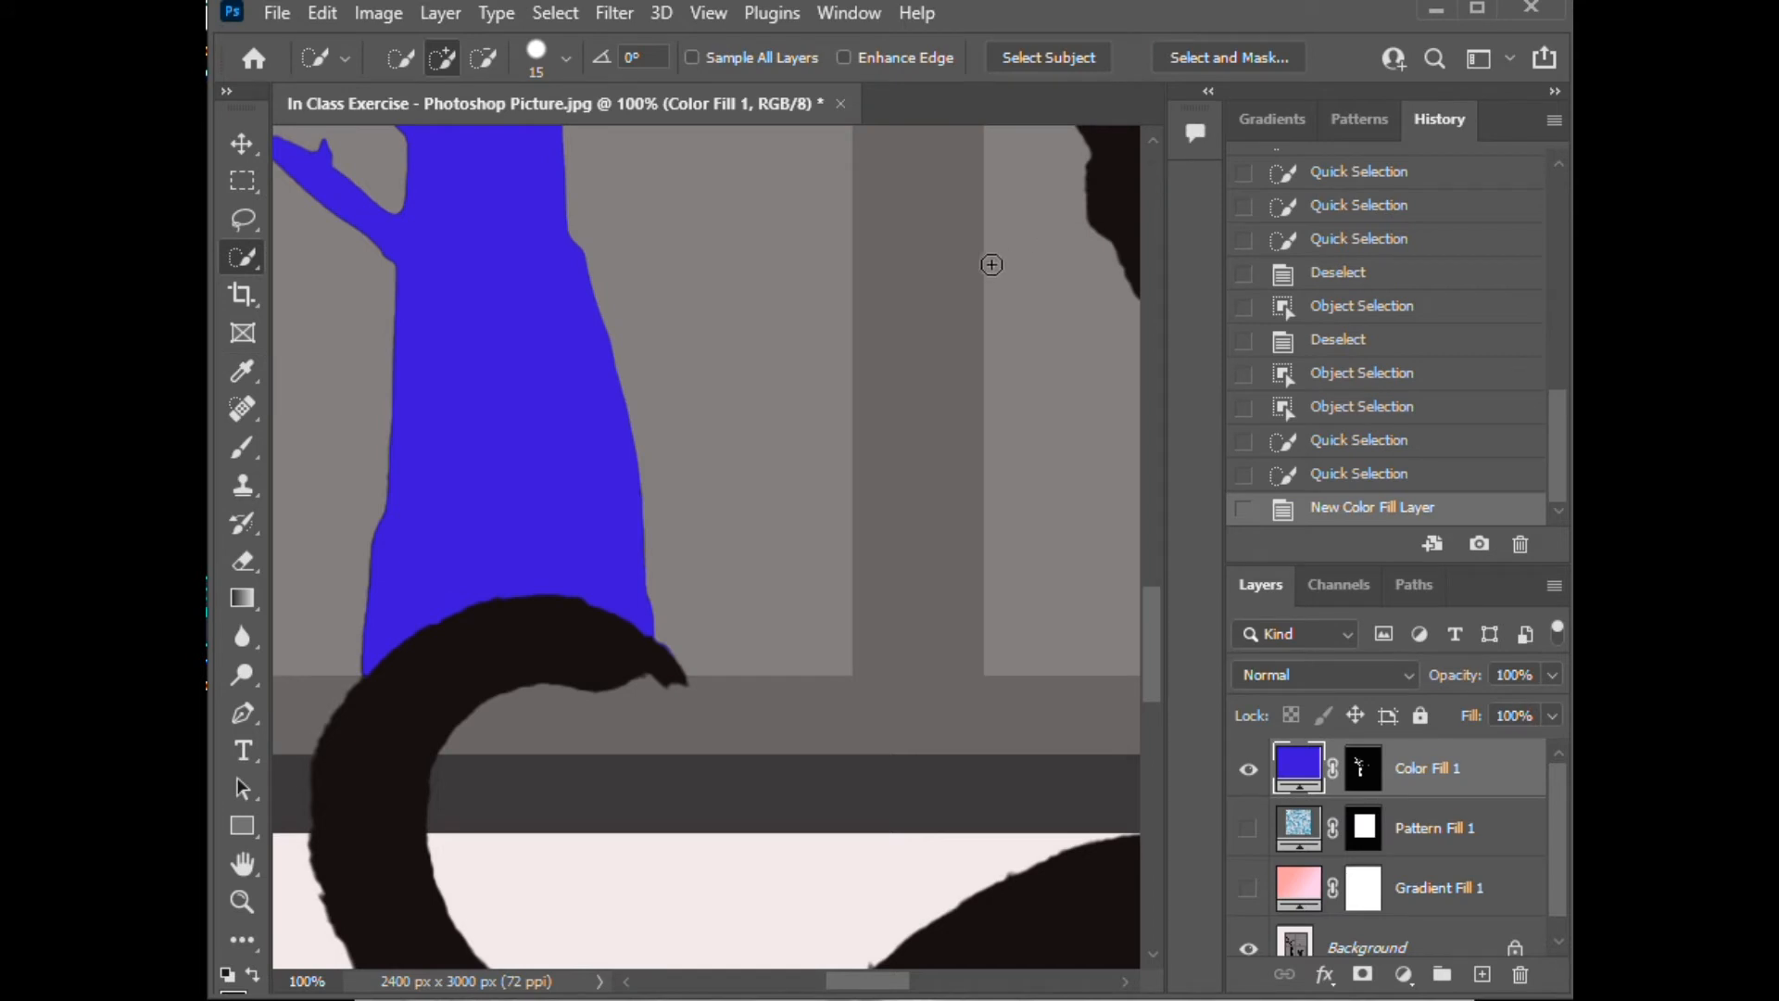
Step: Briefly show the Pattern Fill 1 and Gradient Fill 1 layers beneath the blue tree, and hide both again
scroll(991, 265, down, 2)
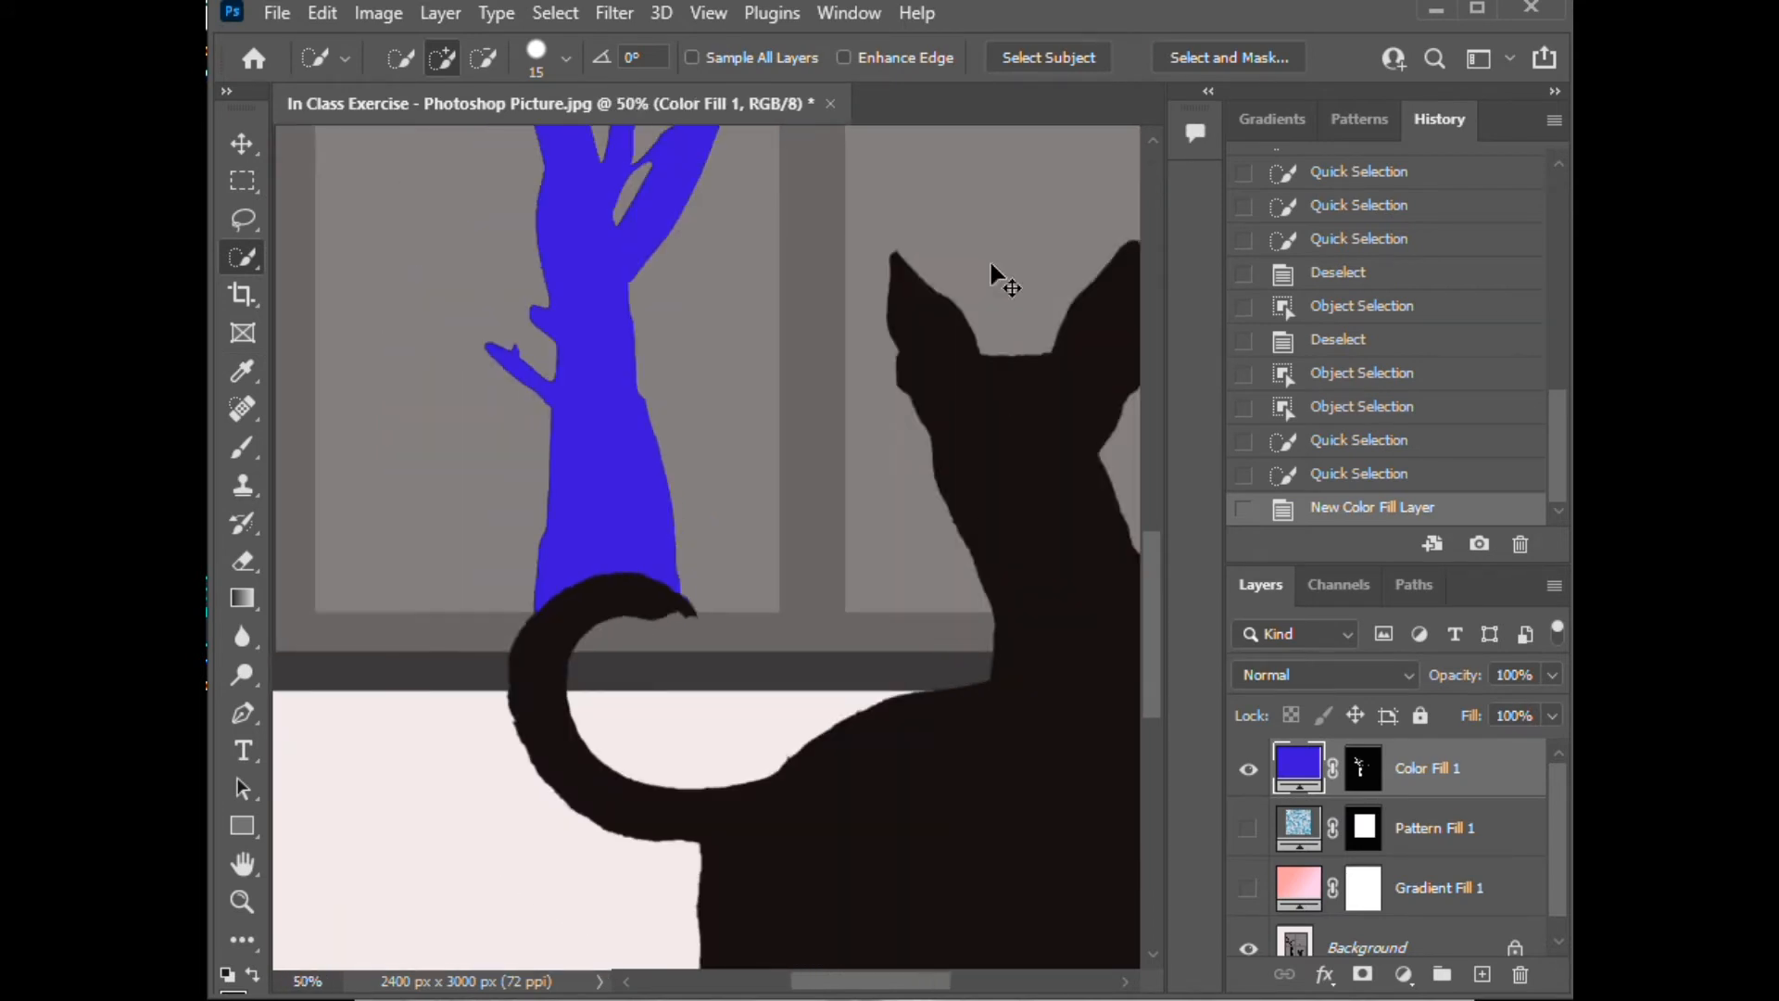
scroll(991, 265, down, 1)
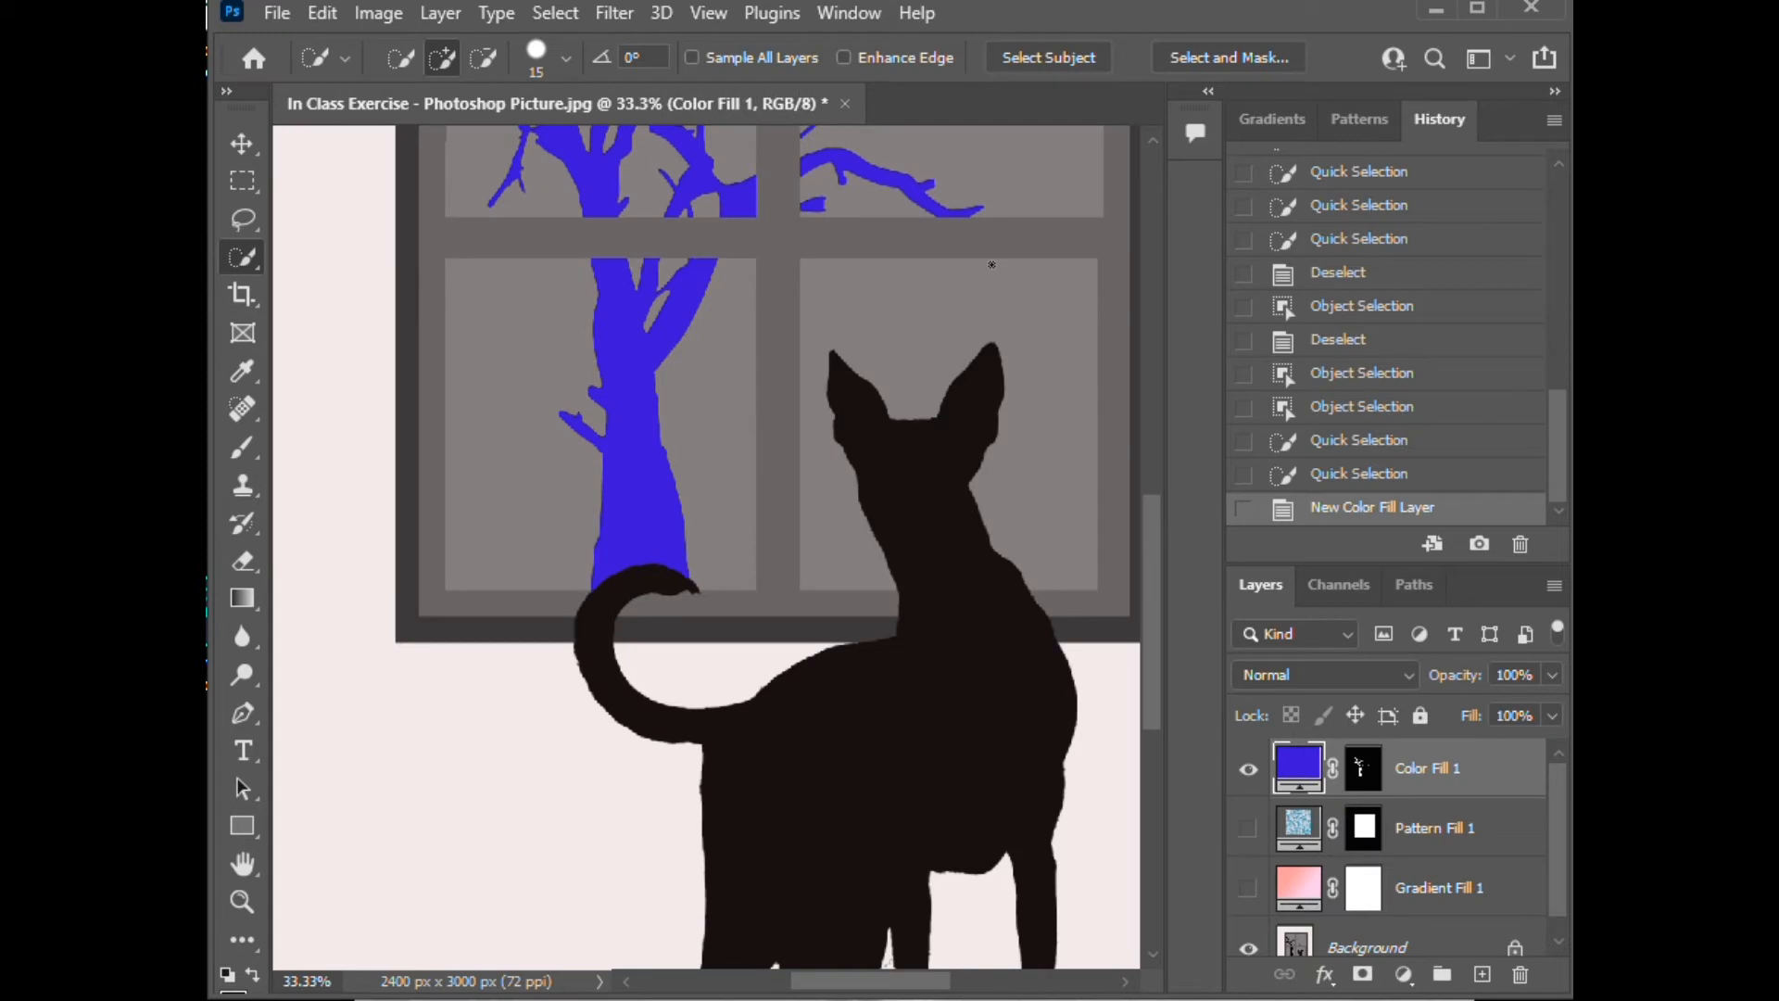
scroll(991, 265, down, 1)
scroll(991, 265, down, 1)
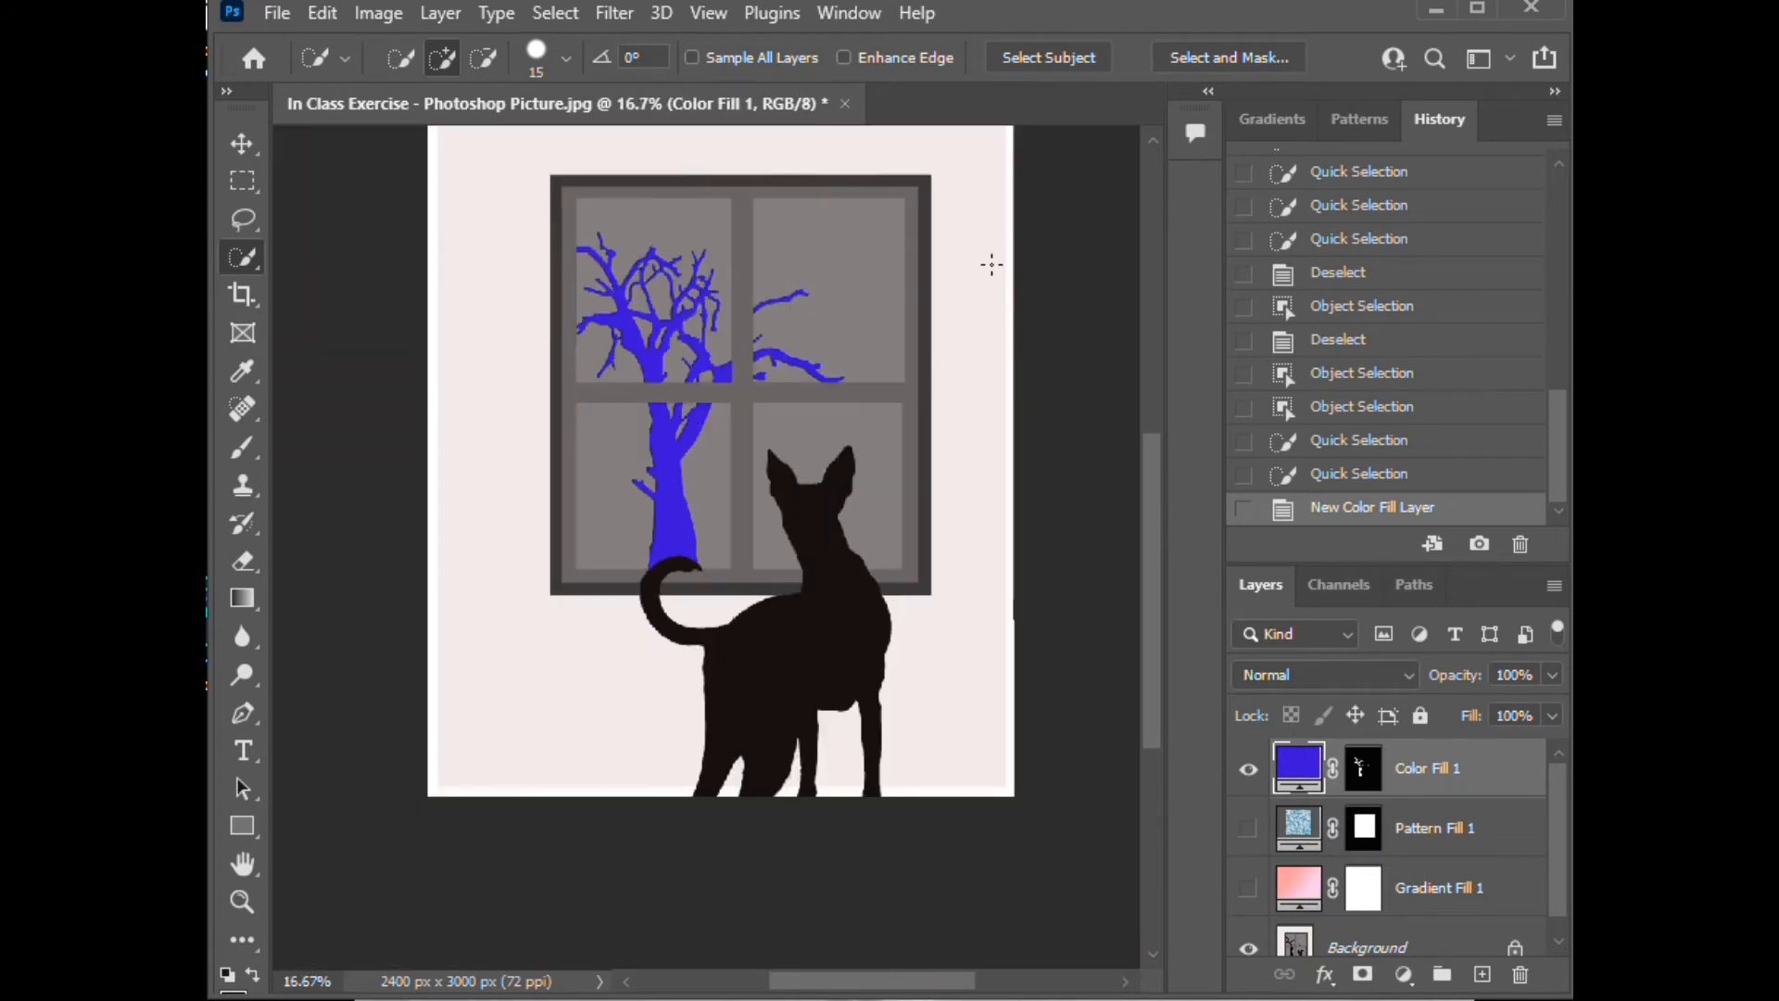
click(1246, 831)
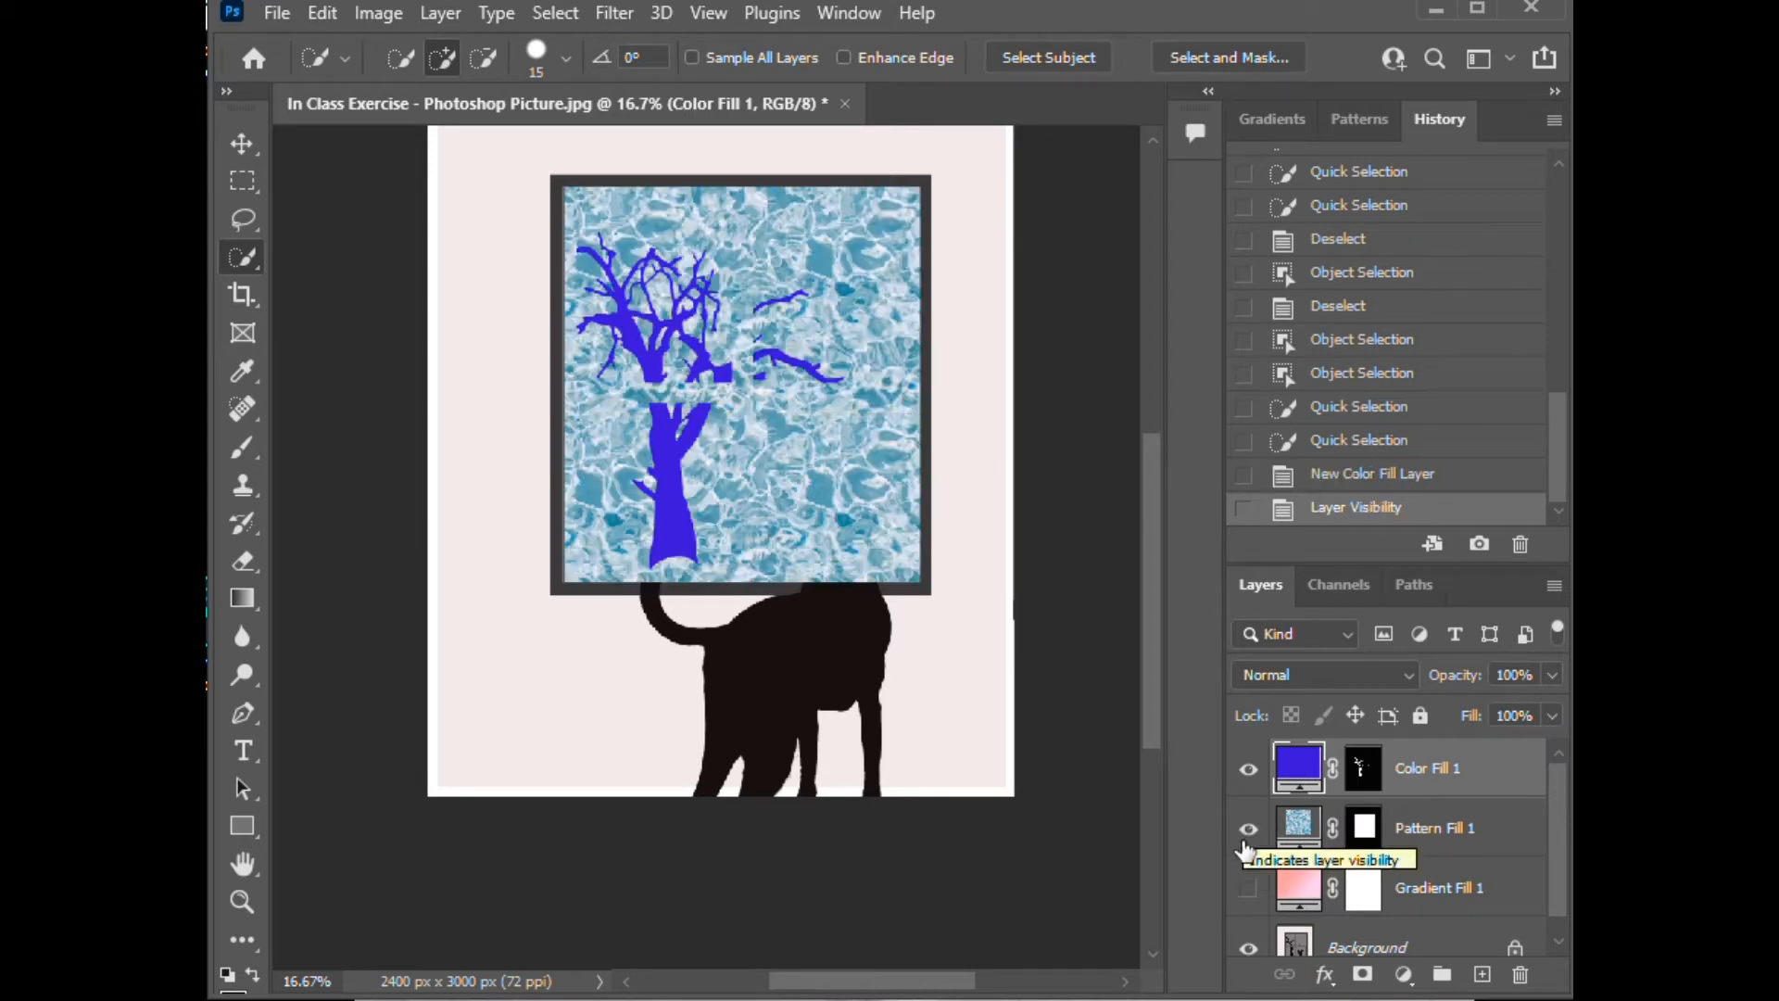
click(1248, 890)
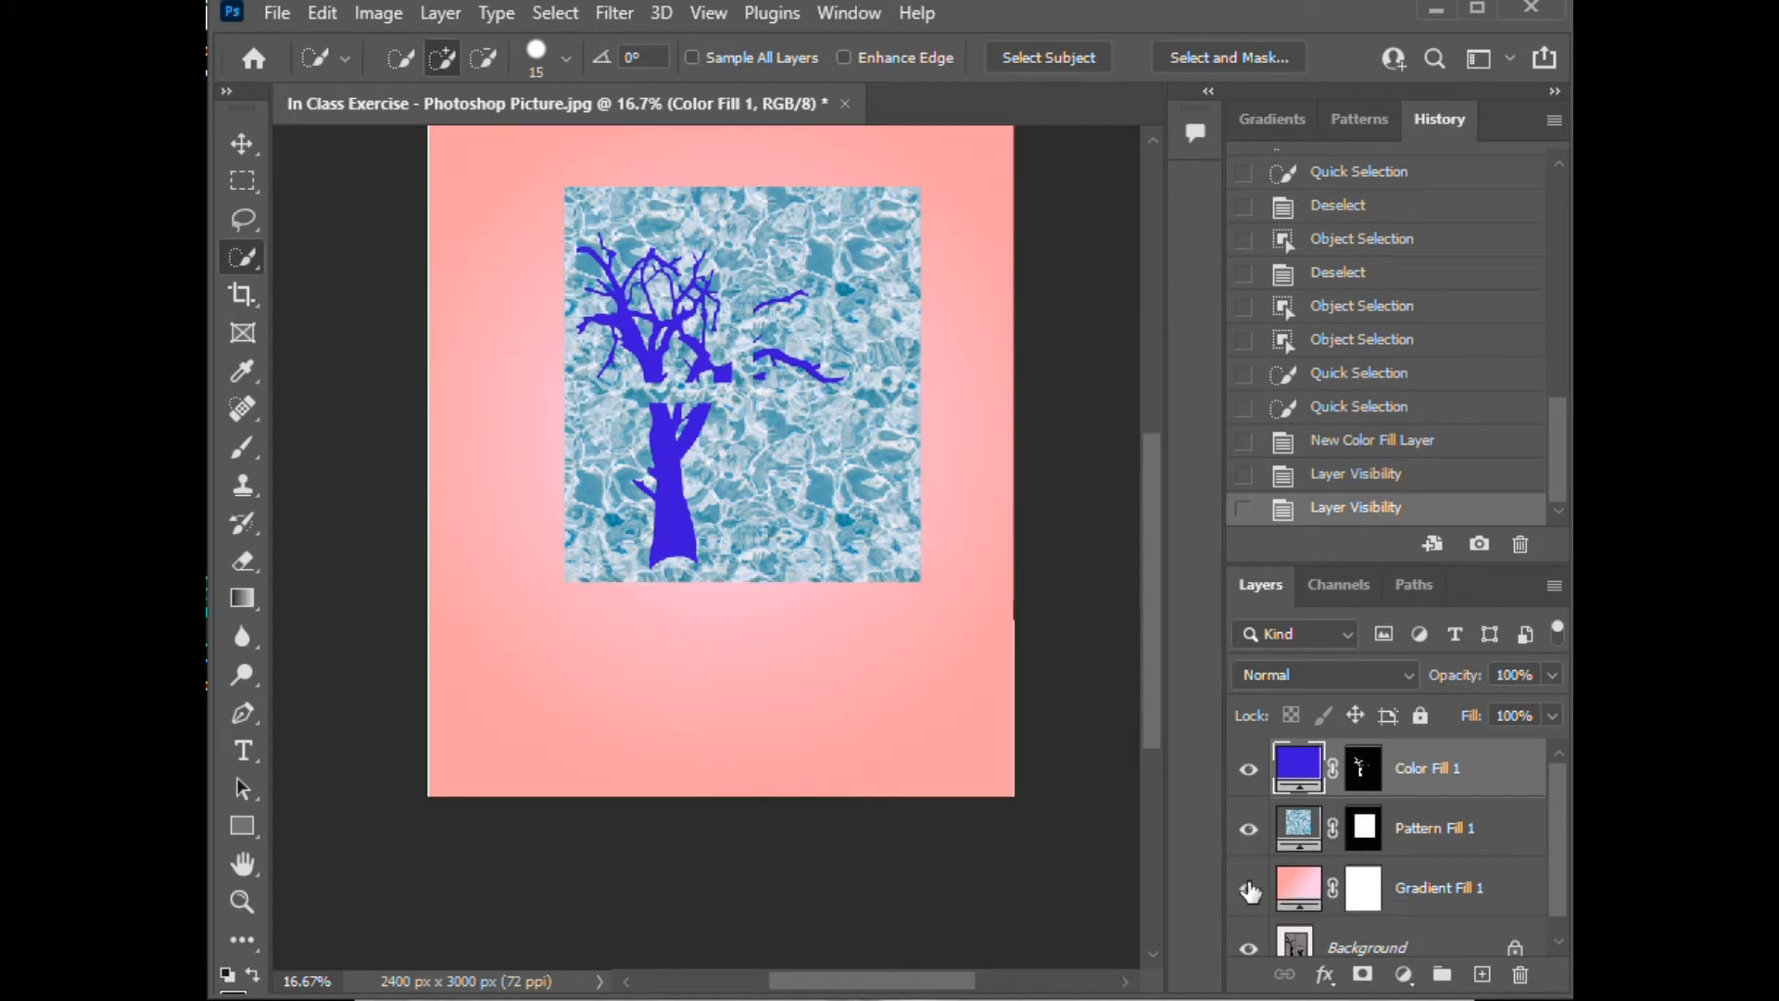
click(1249, 890)
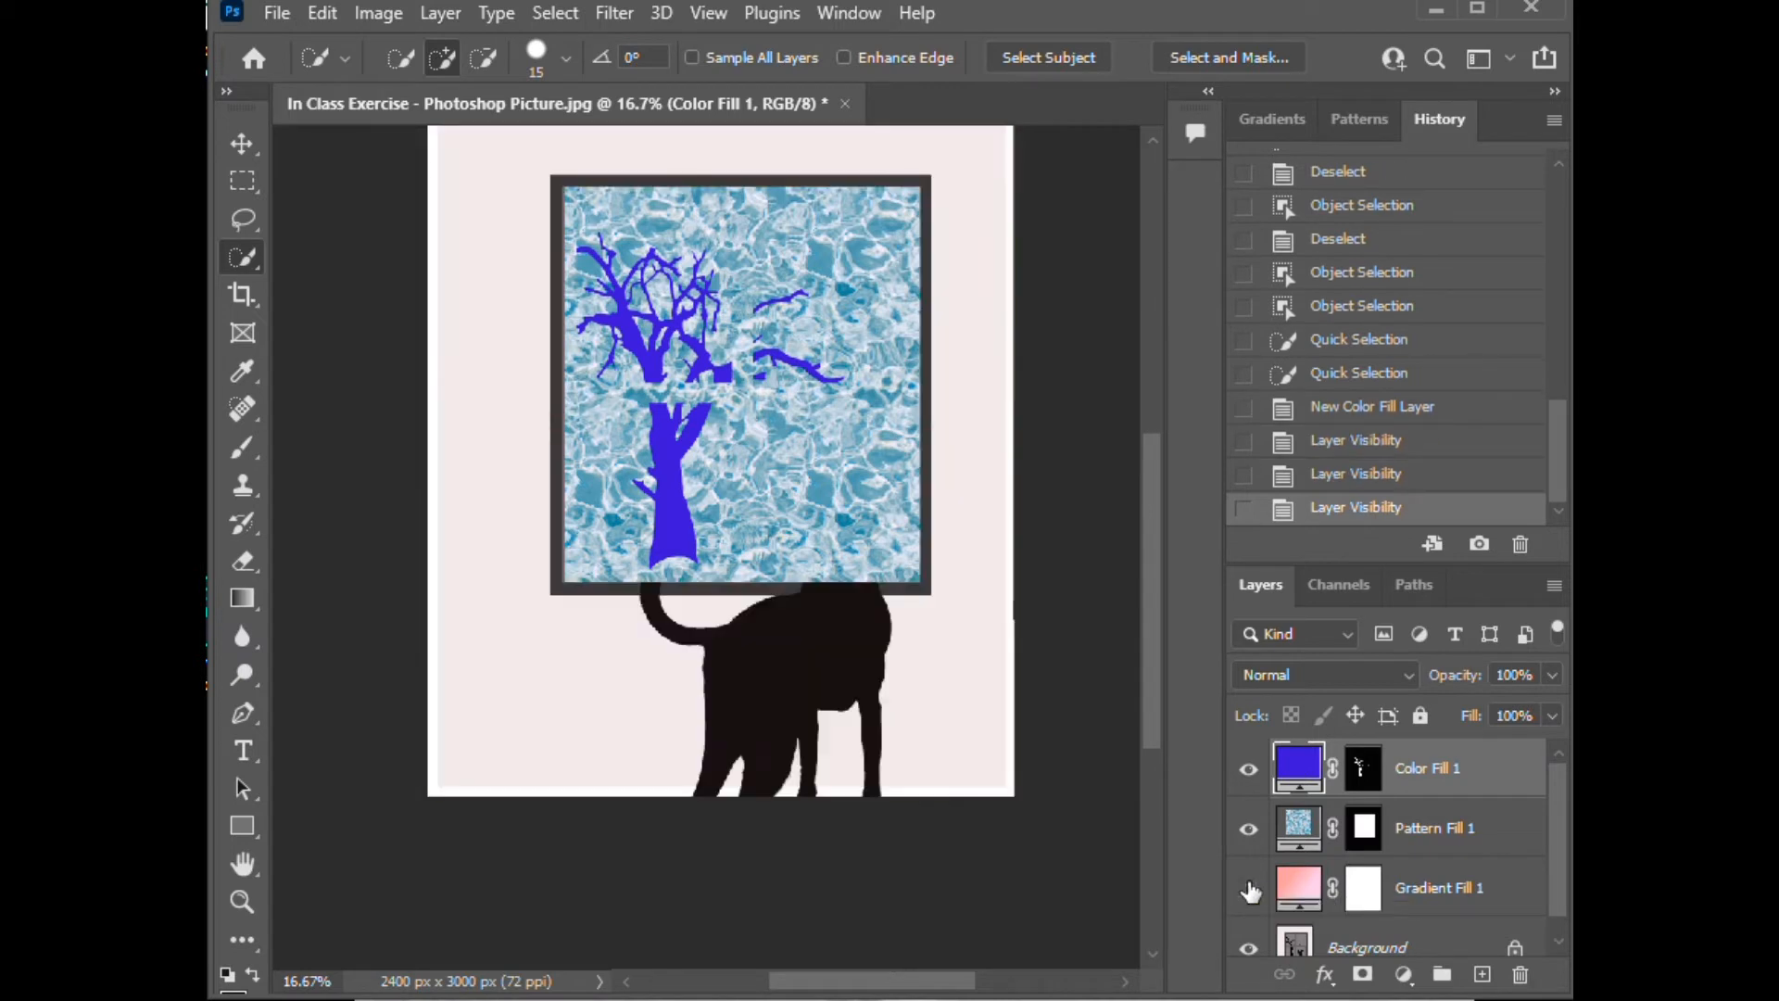
click(1246, 831)
Step: Briefly hide the Color Fill 1 layer to view the original tree, and show it again
click(1249, 771)
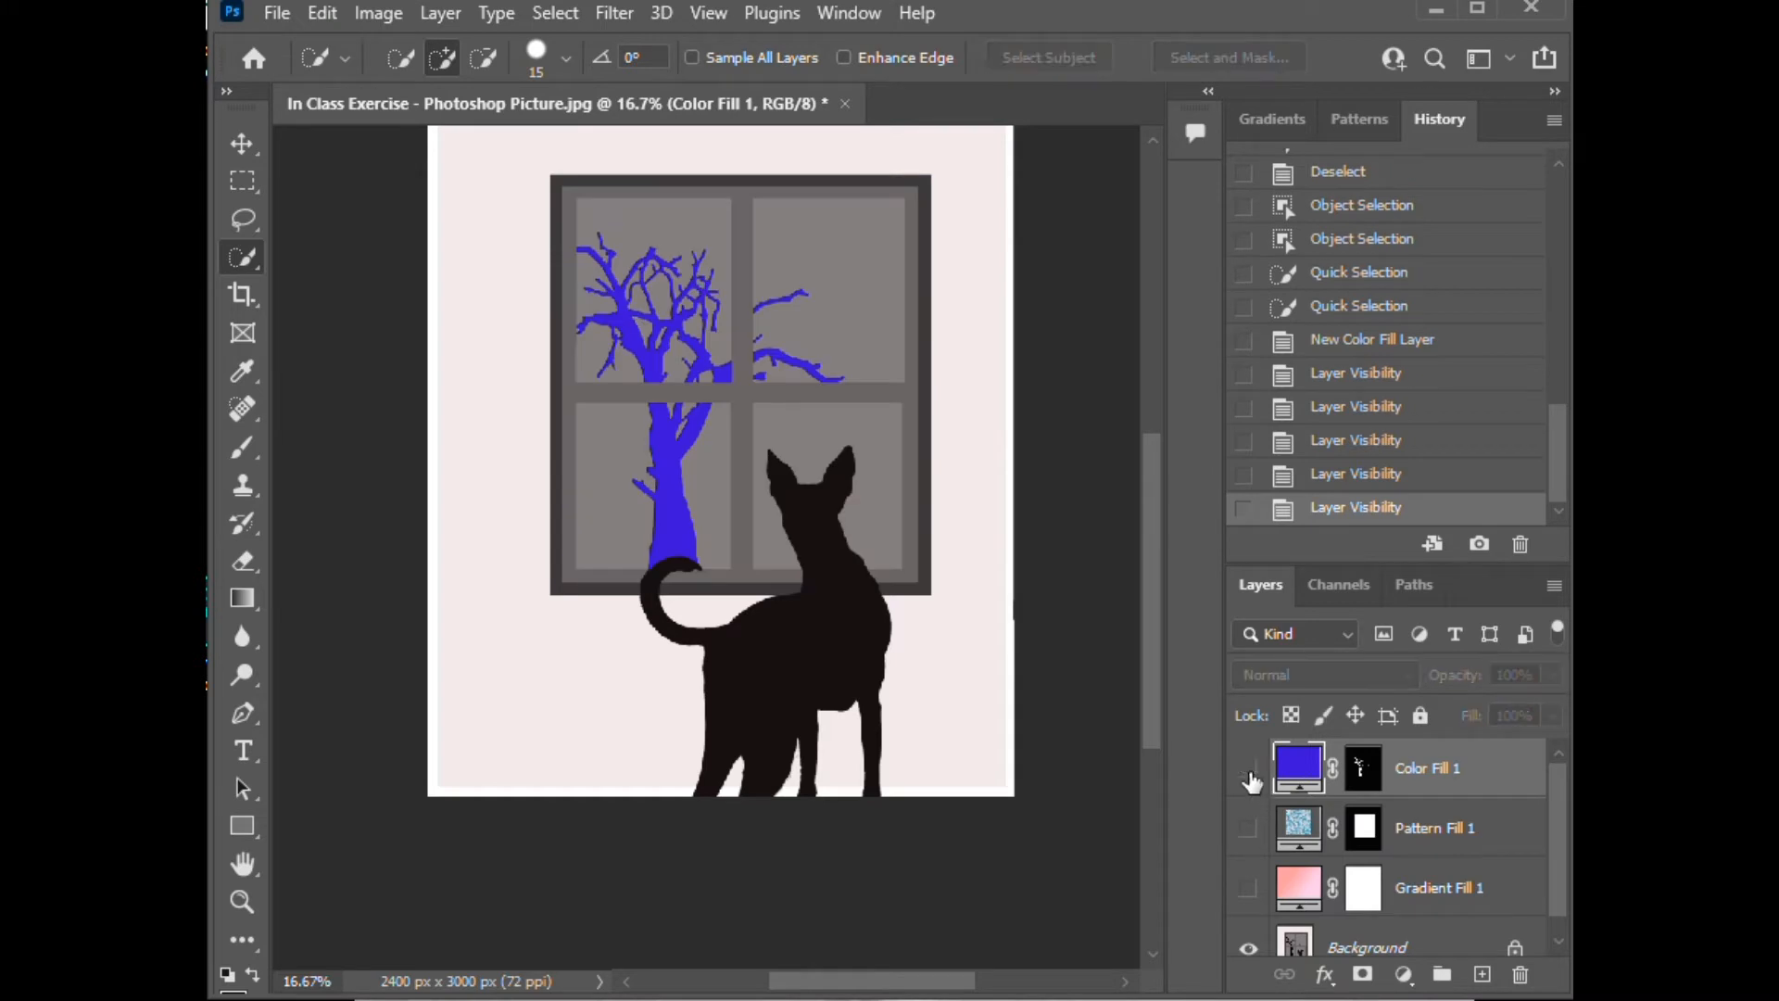
key(m)
click(517, 596)
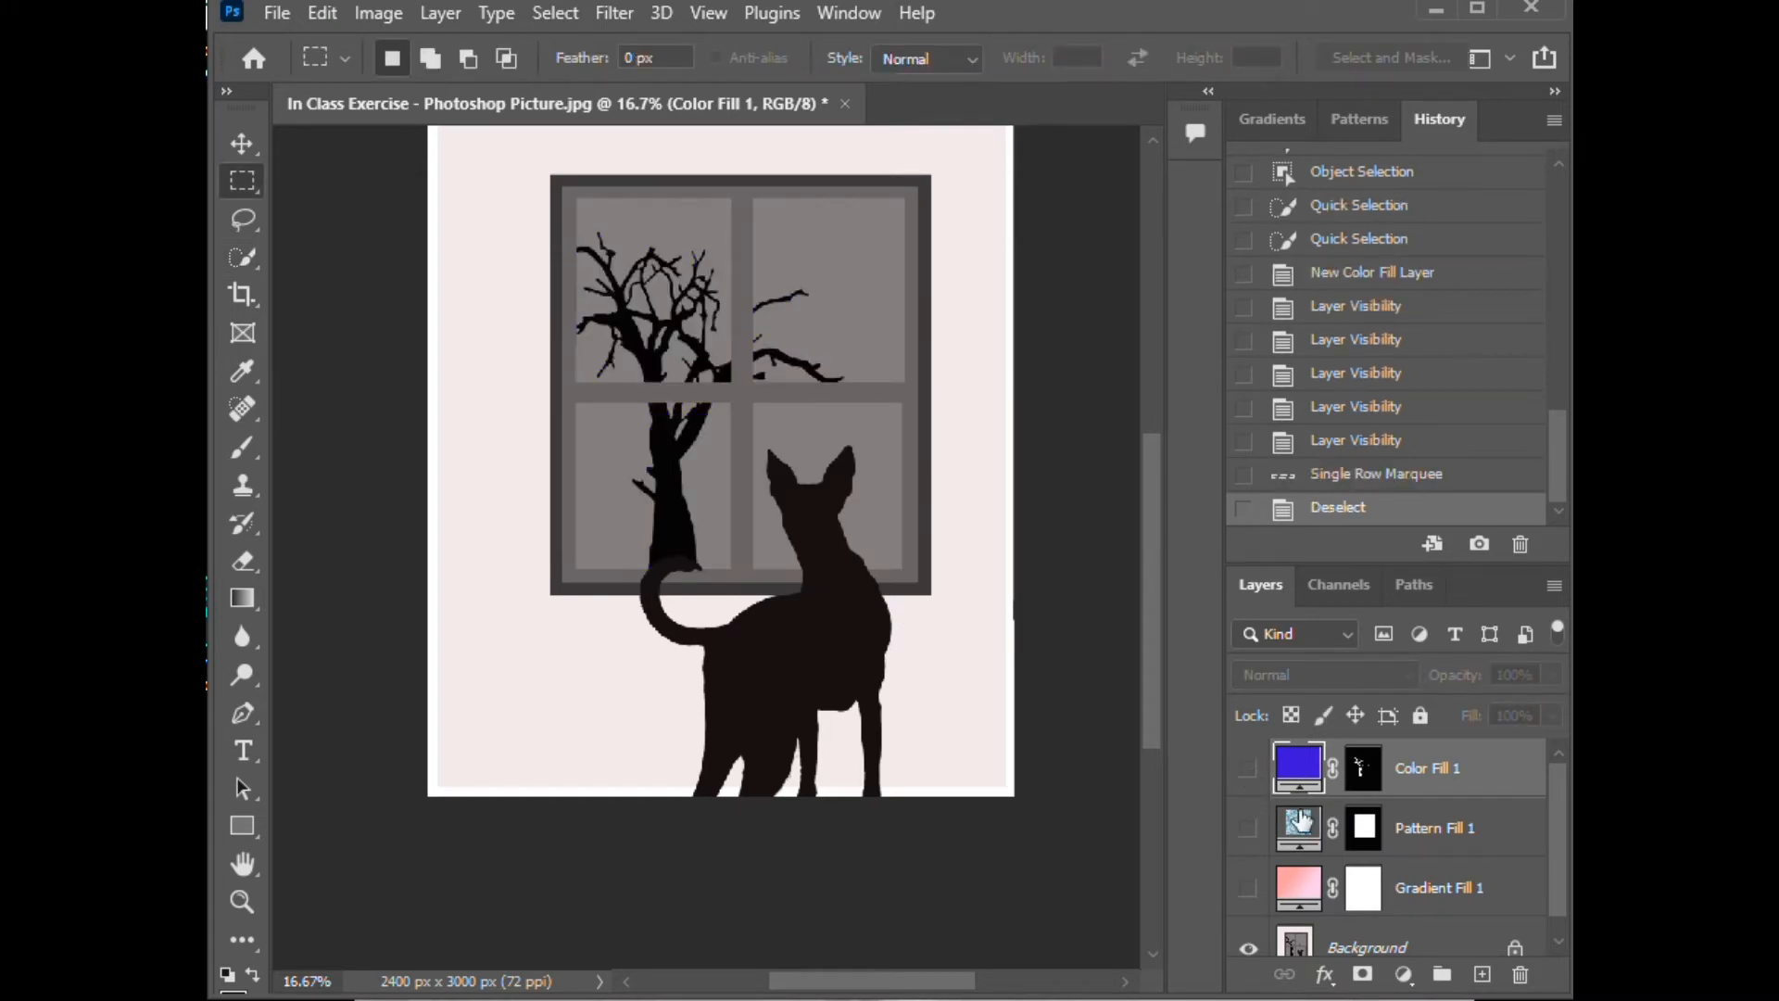
click(1250, 773)
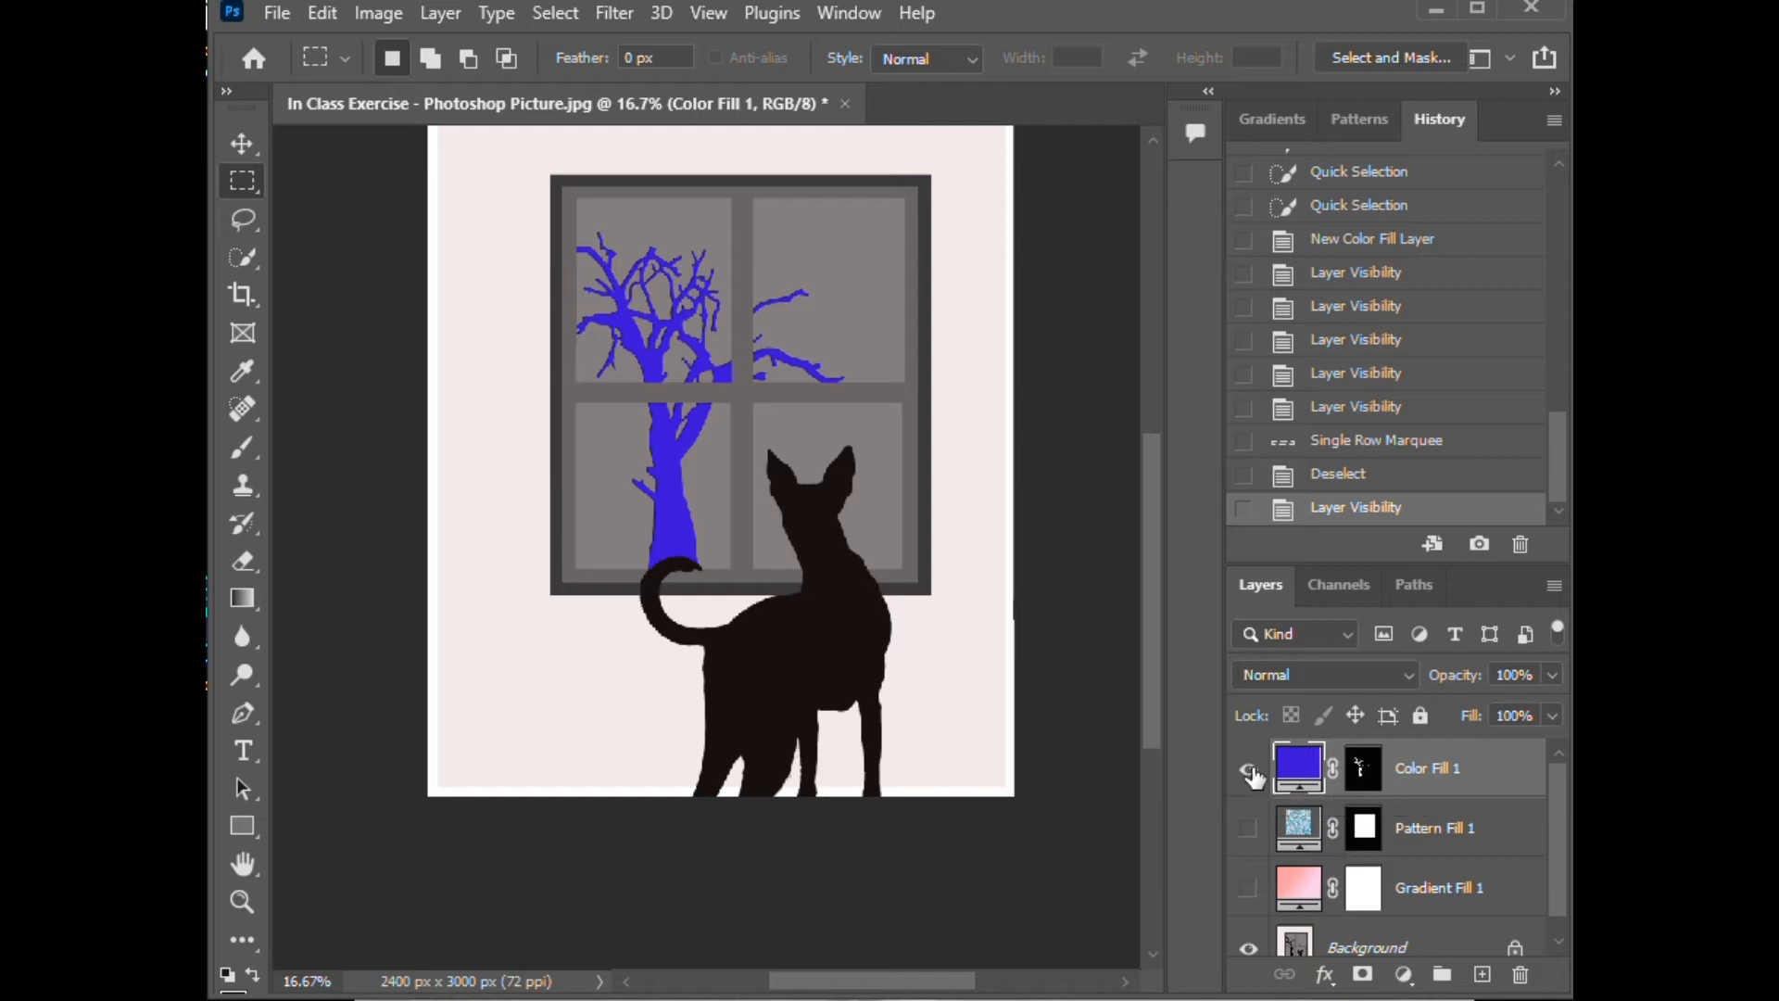
Step: Select the window inside its dark outer border with the Rectangular Marquee tool, about 1464 by 1628 px
key(ctrl+plus)
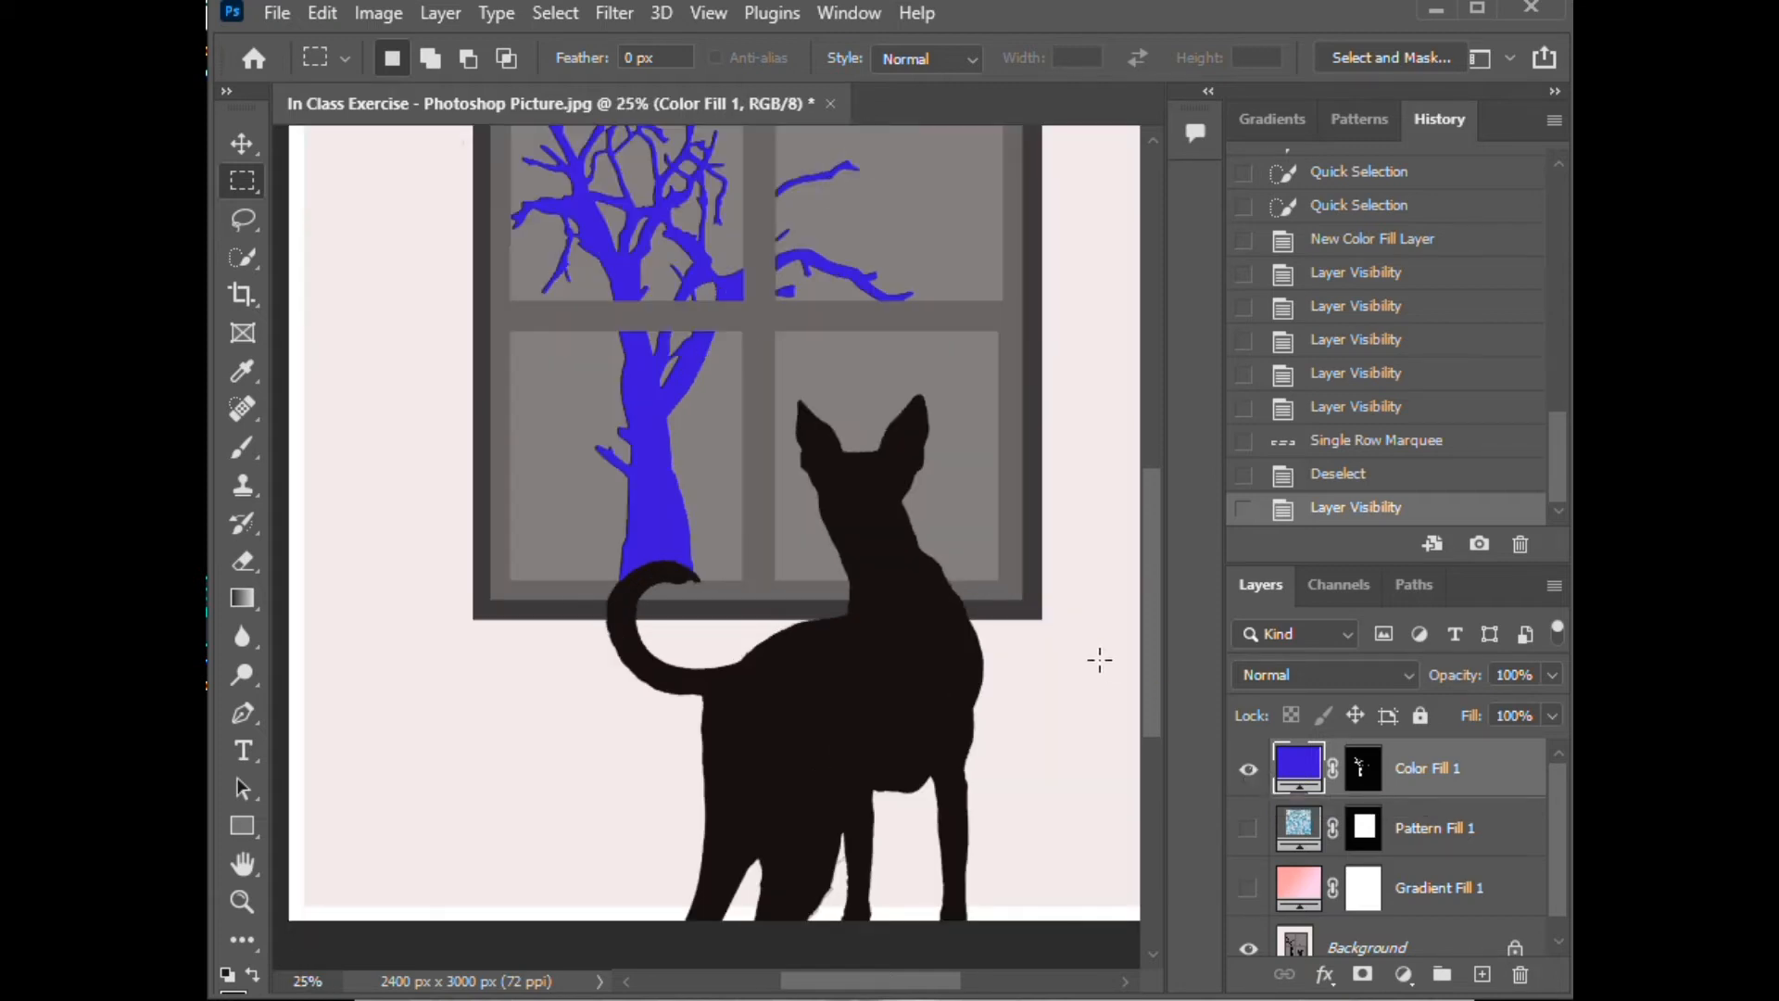
drag(1156, 662, 1155, 594)
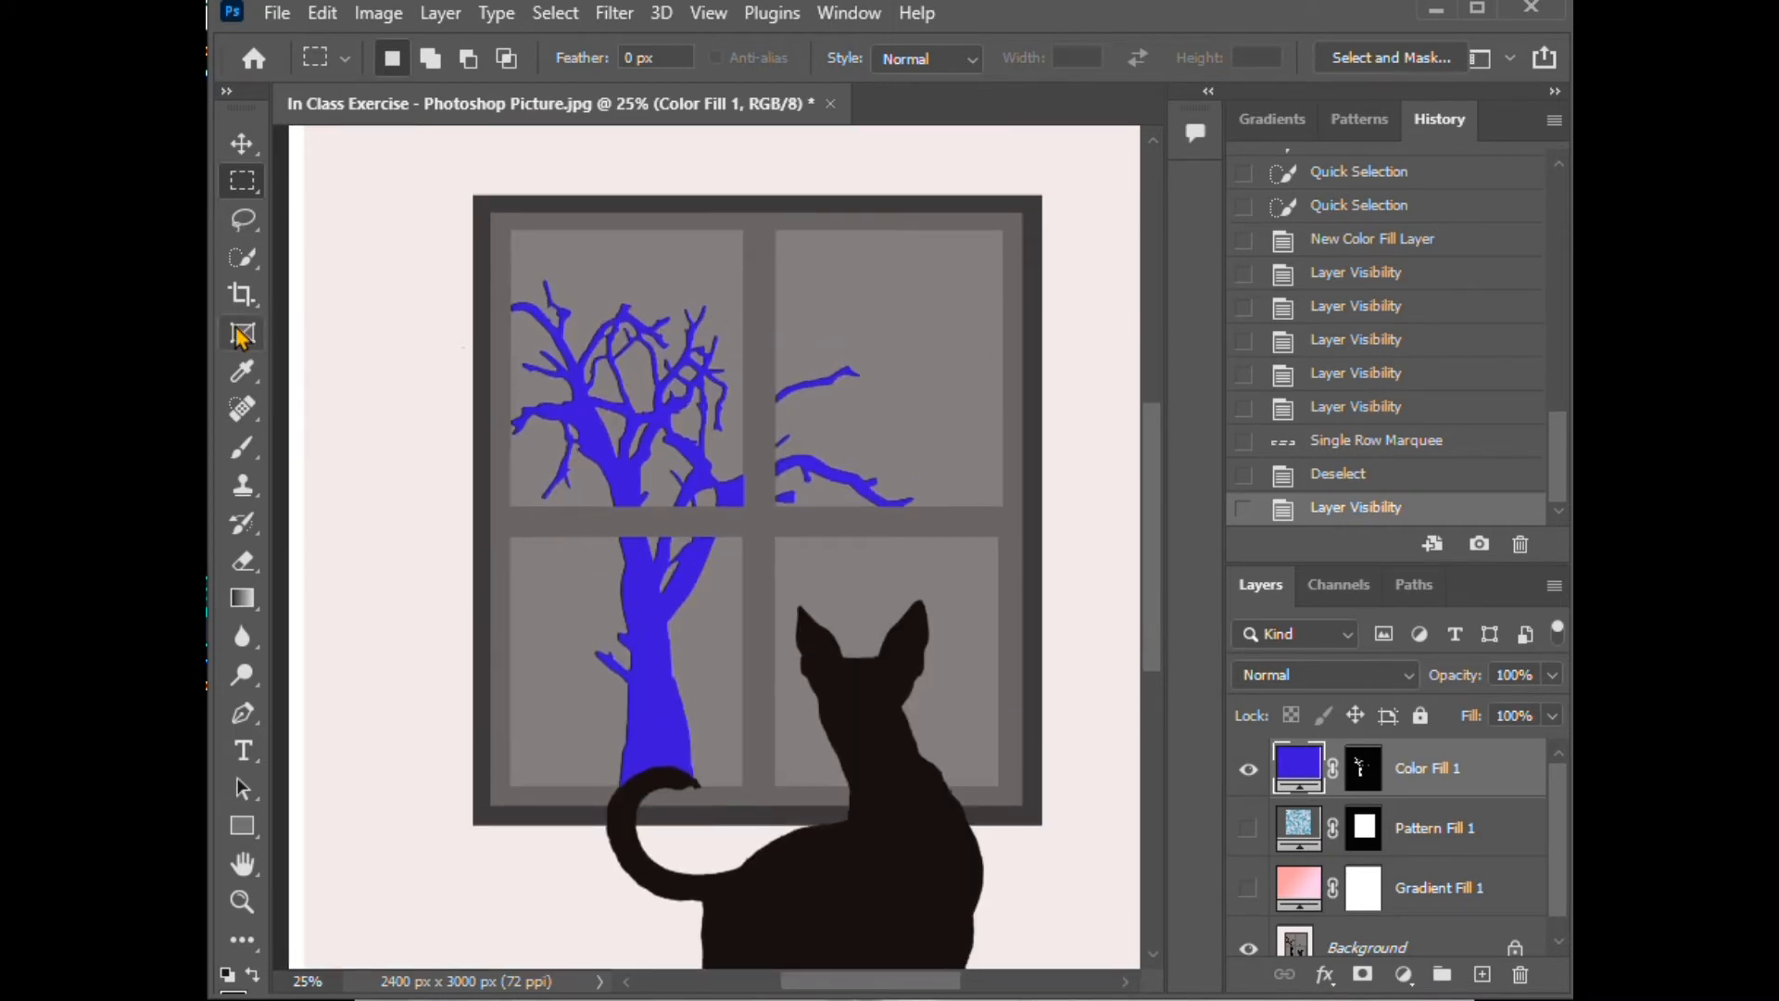
right_click(240, 184)
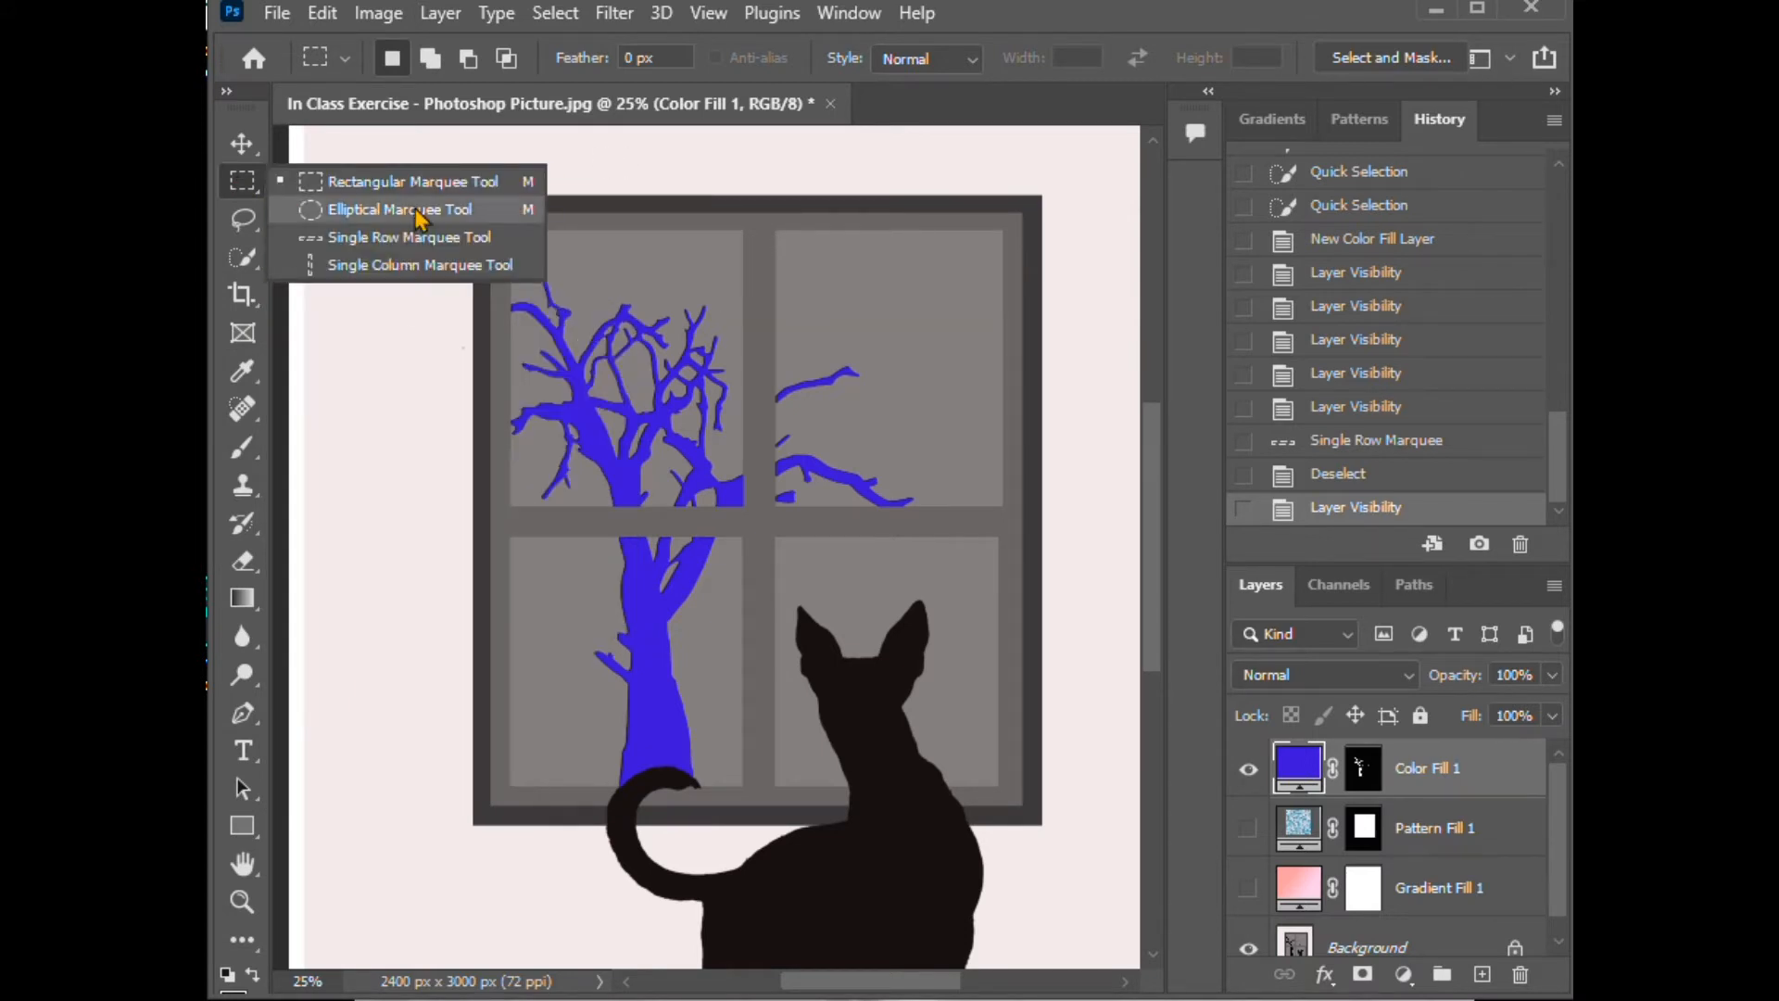
click(489, 806)
drag(489, 806, 1041, 121)
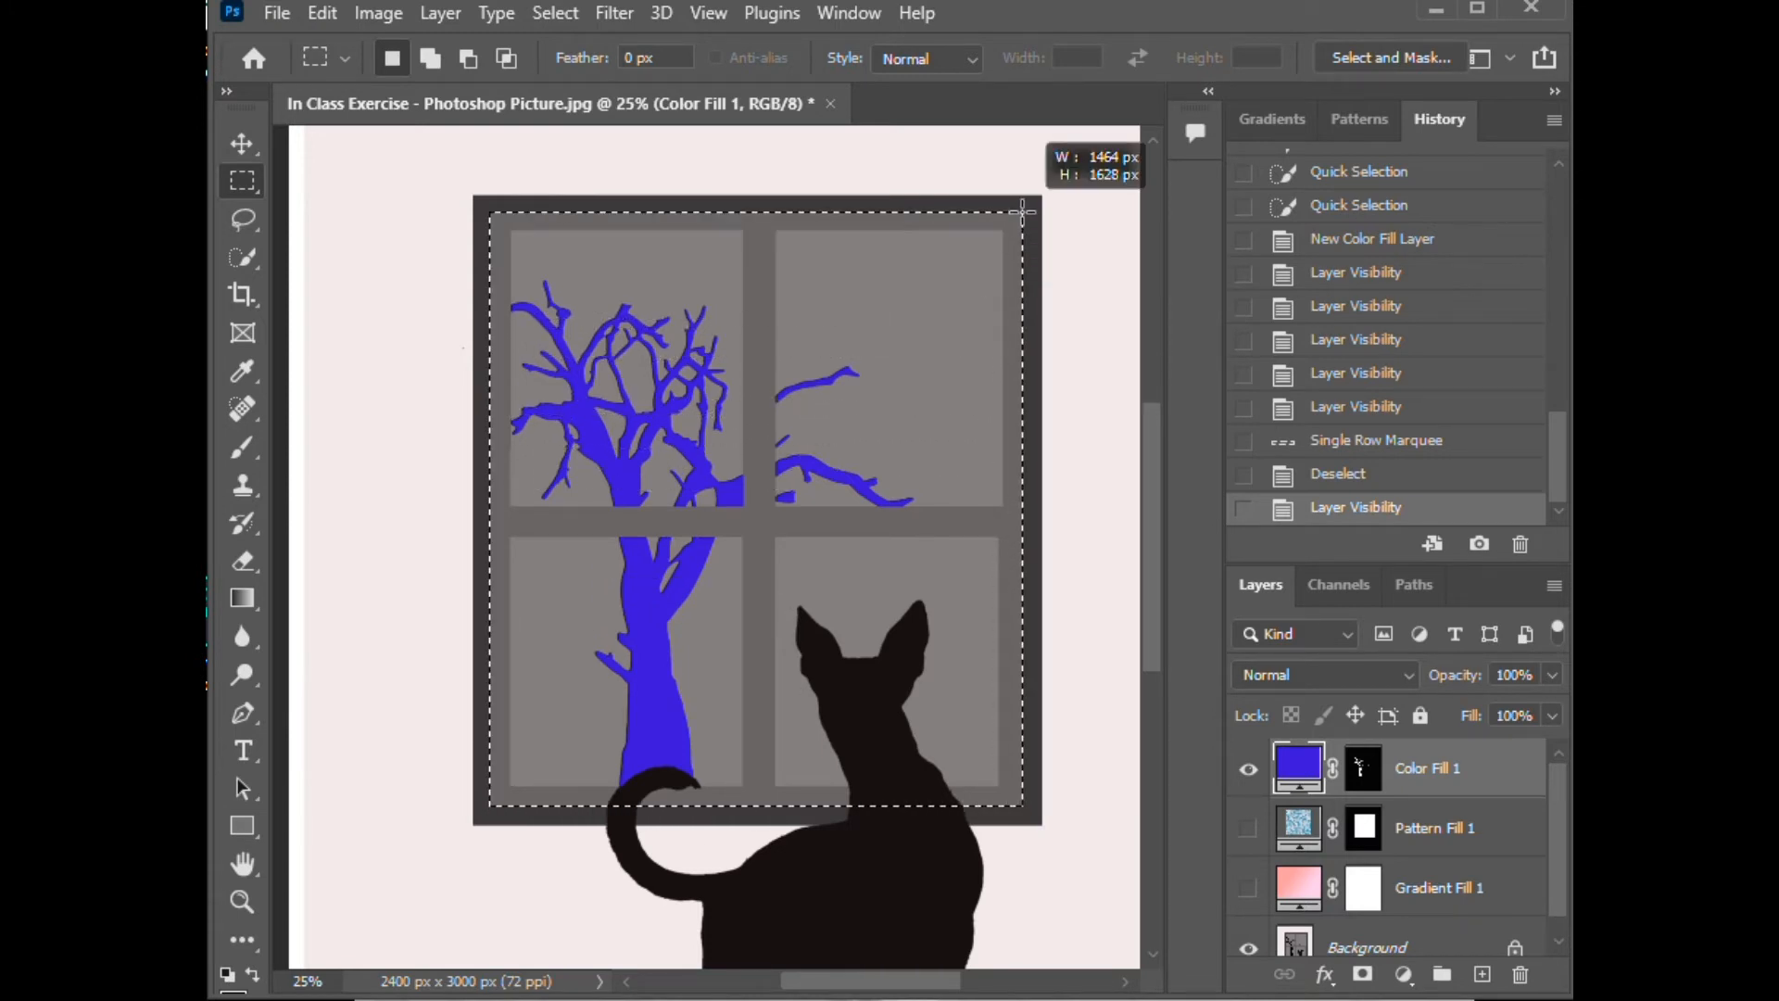
drag(1023, 211, 1023, 212)
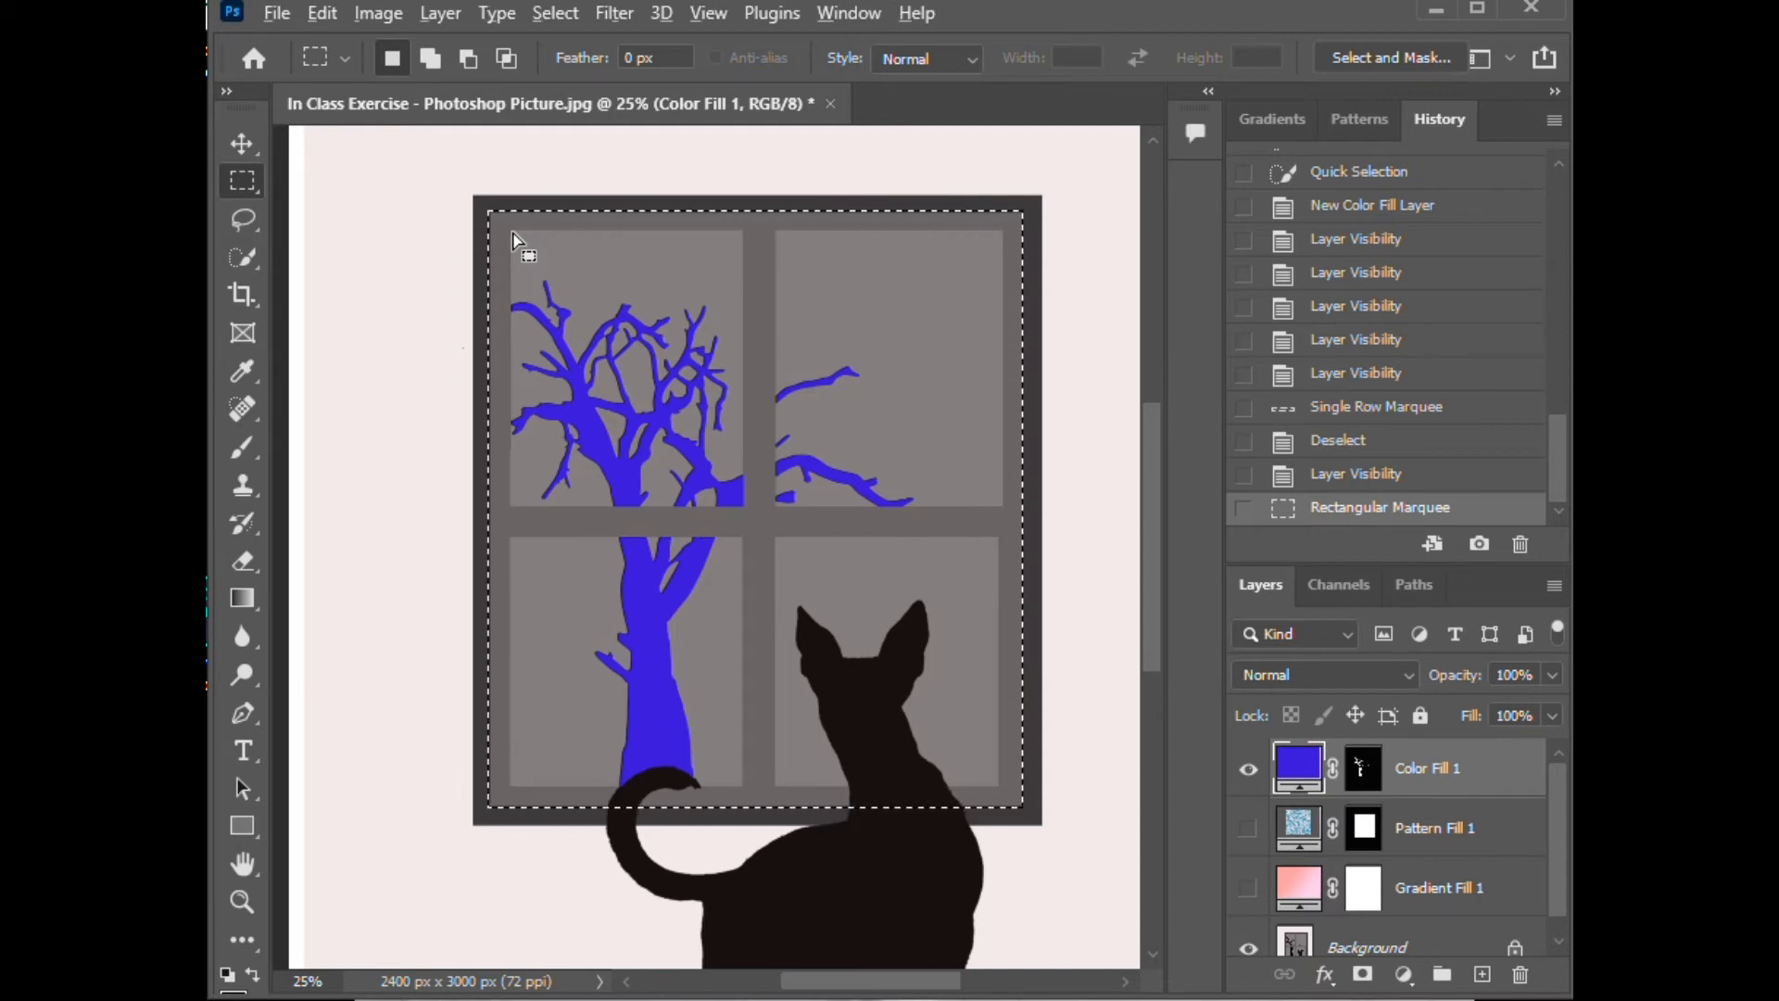
Step: Subtract the four window panes from the rectangular selection, leaving only the inner frame and crossbars selected
key(alt)
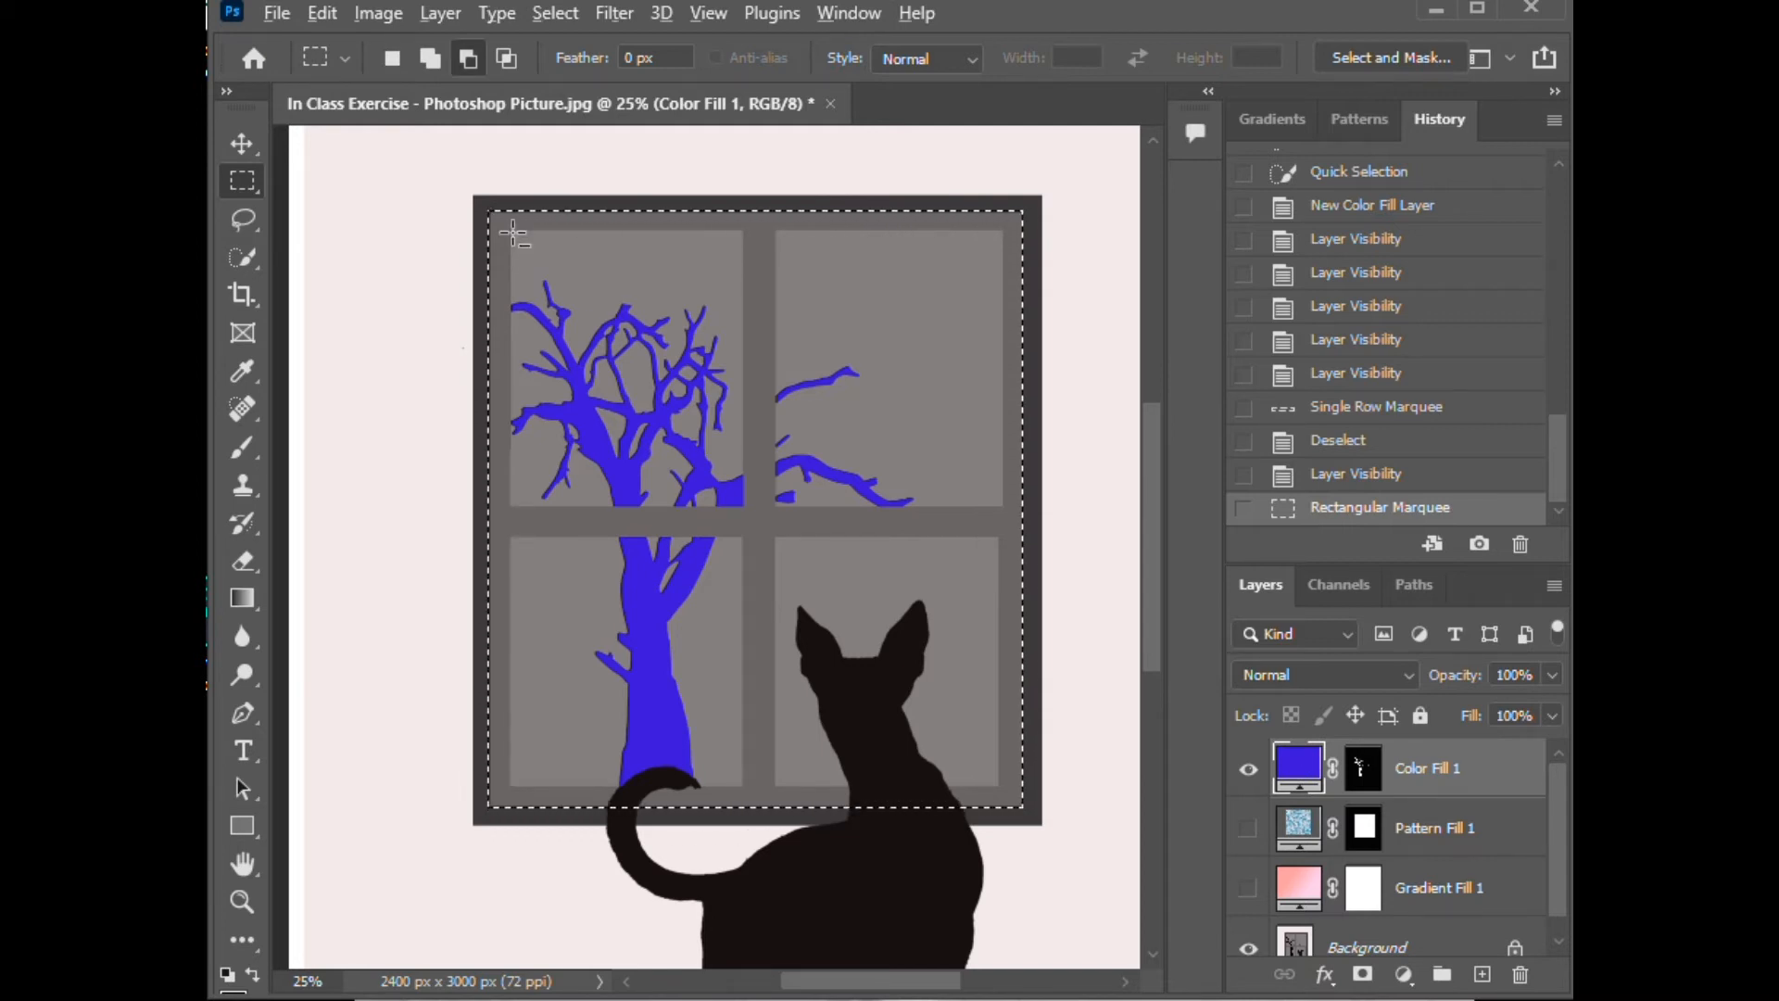
drag(514, 233, 742, 506)
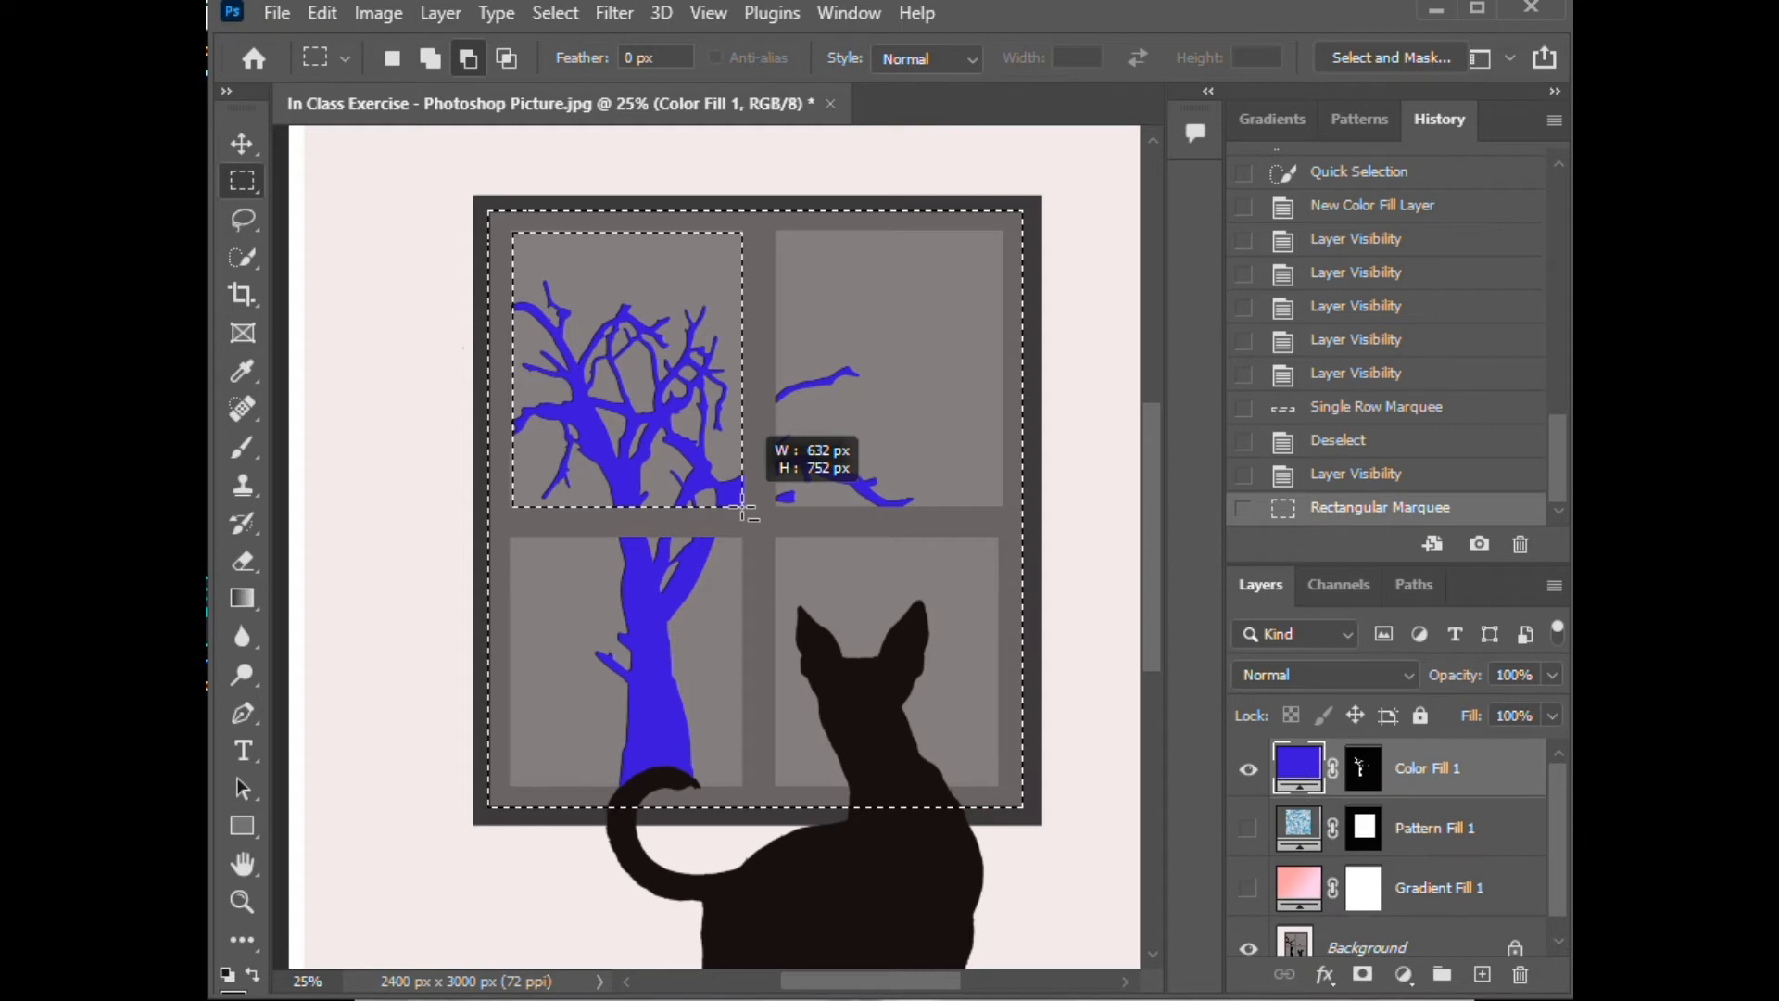
drag(742, 506, 742, 506)
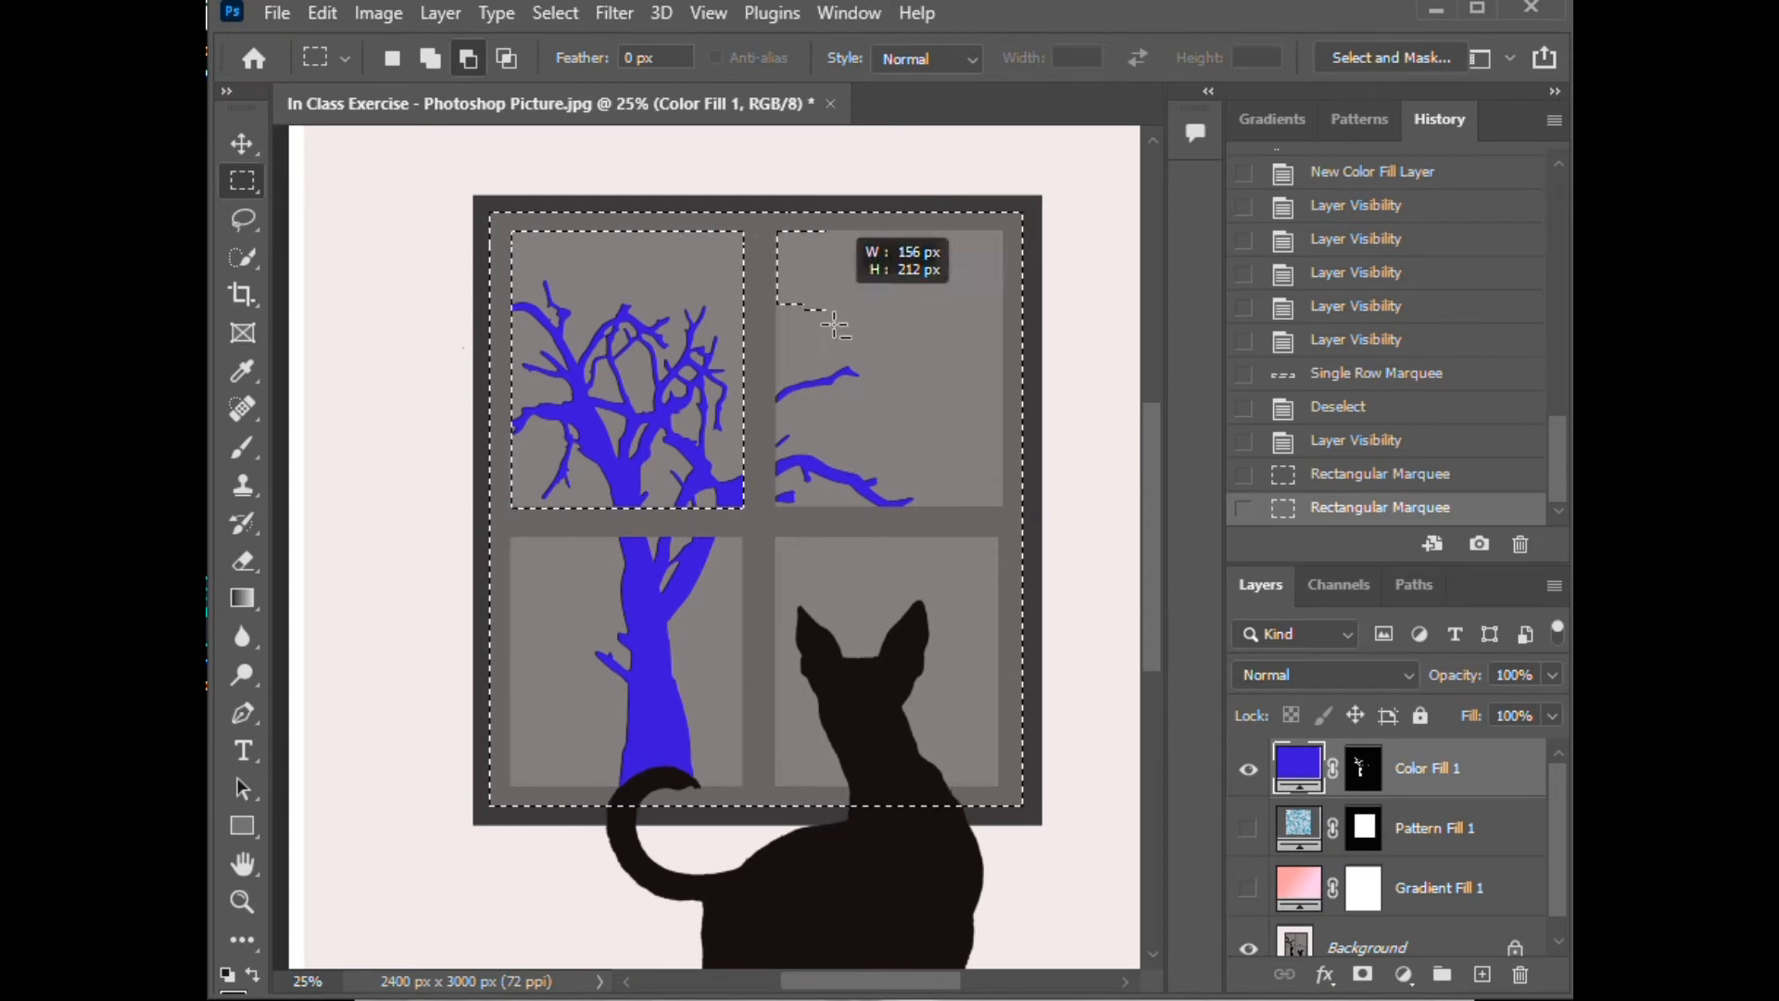
drag(996, 509, 1001, 508)
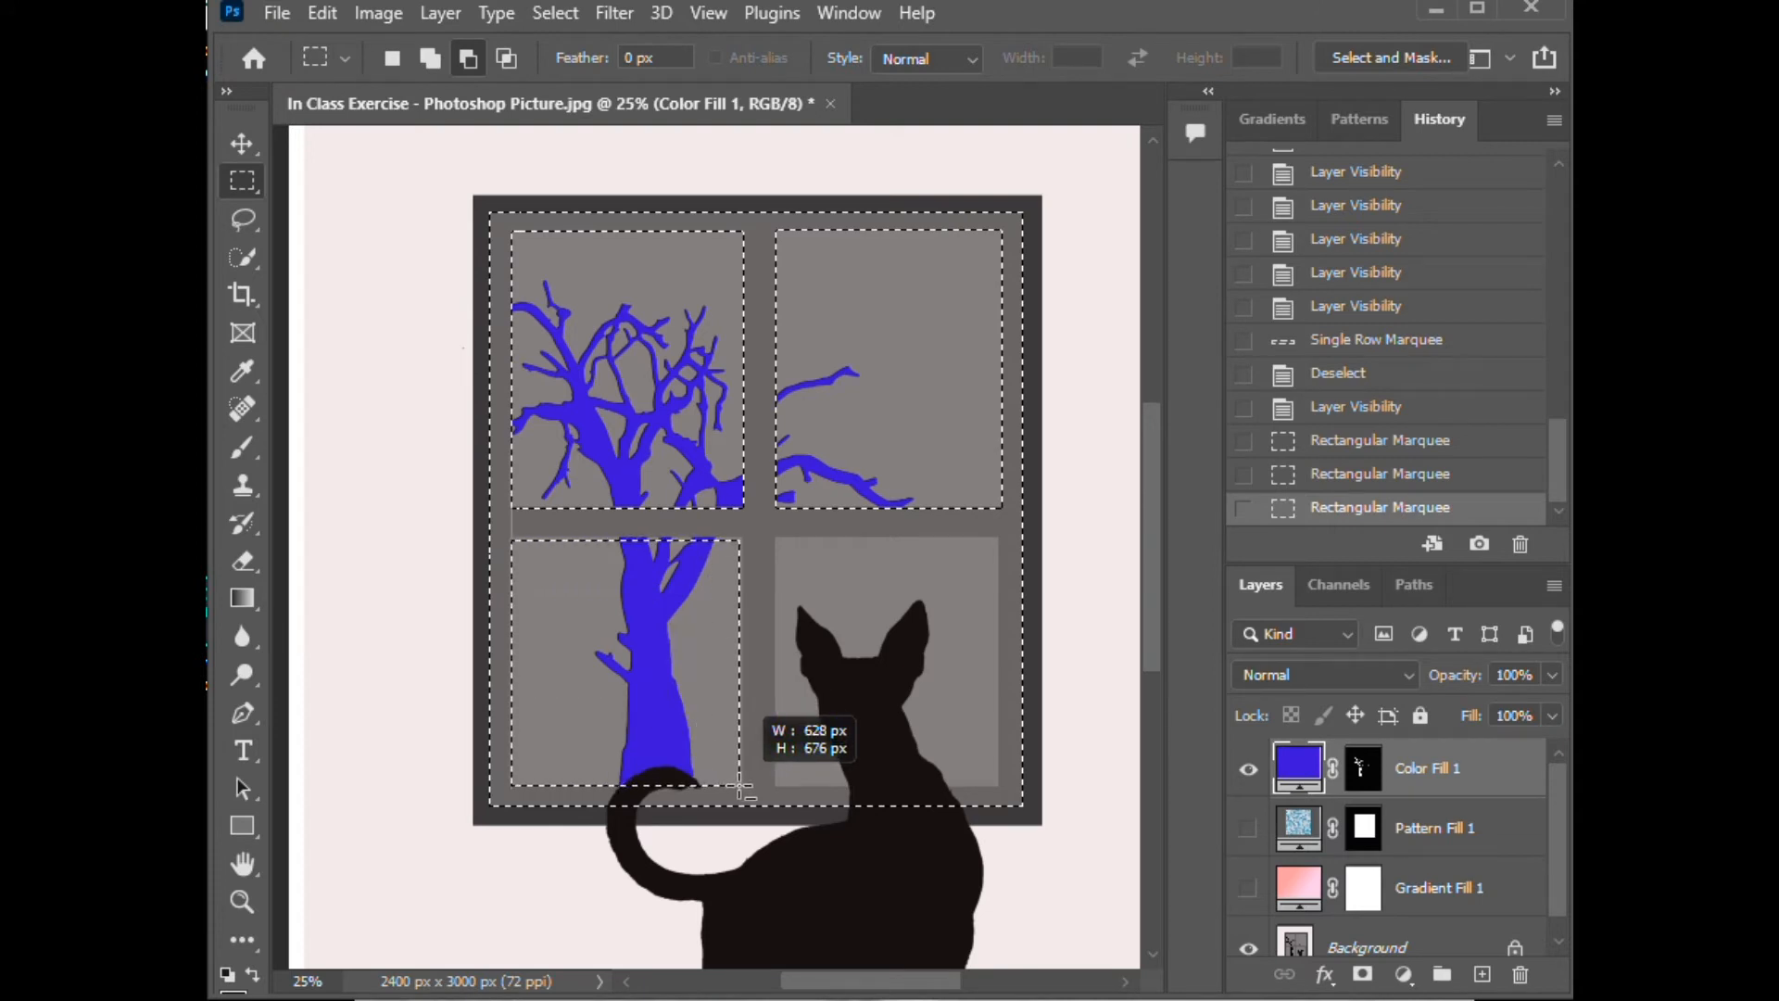
drag(742, 786, 742, 786)
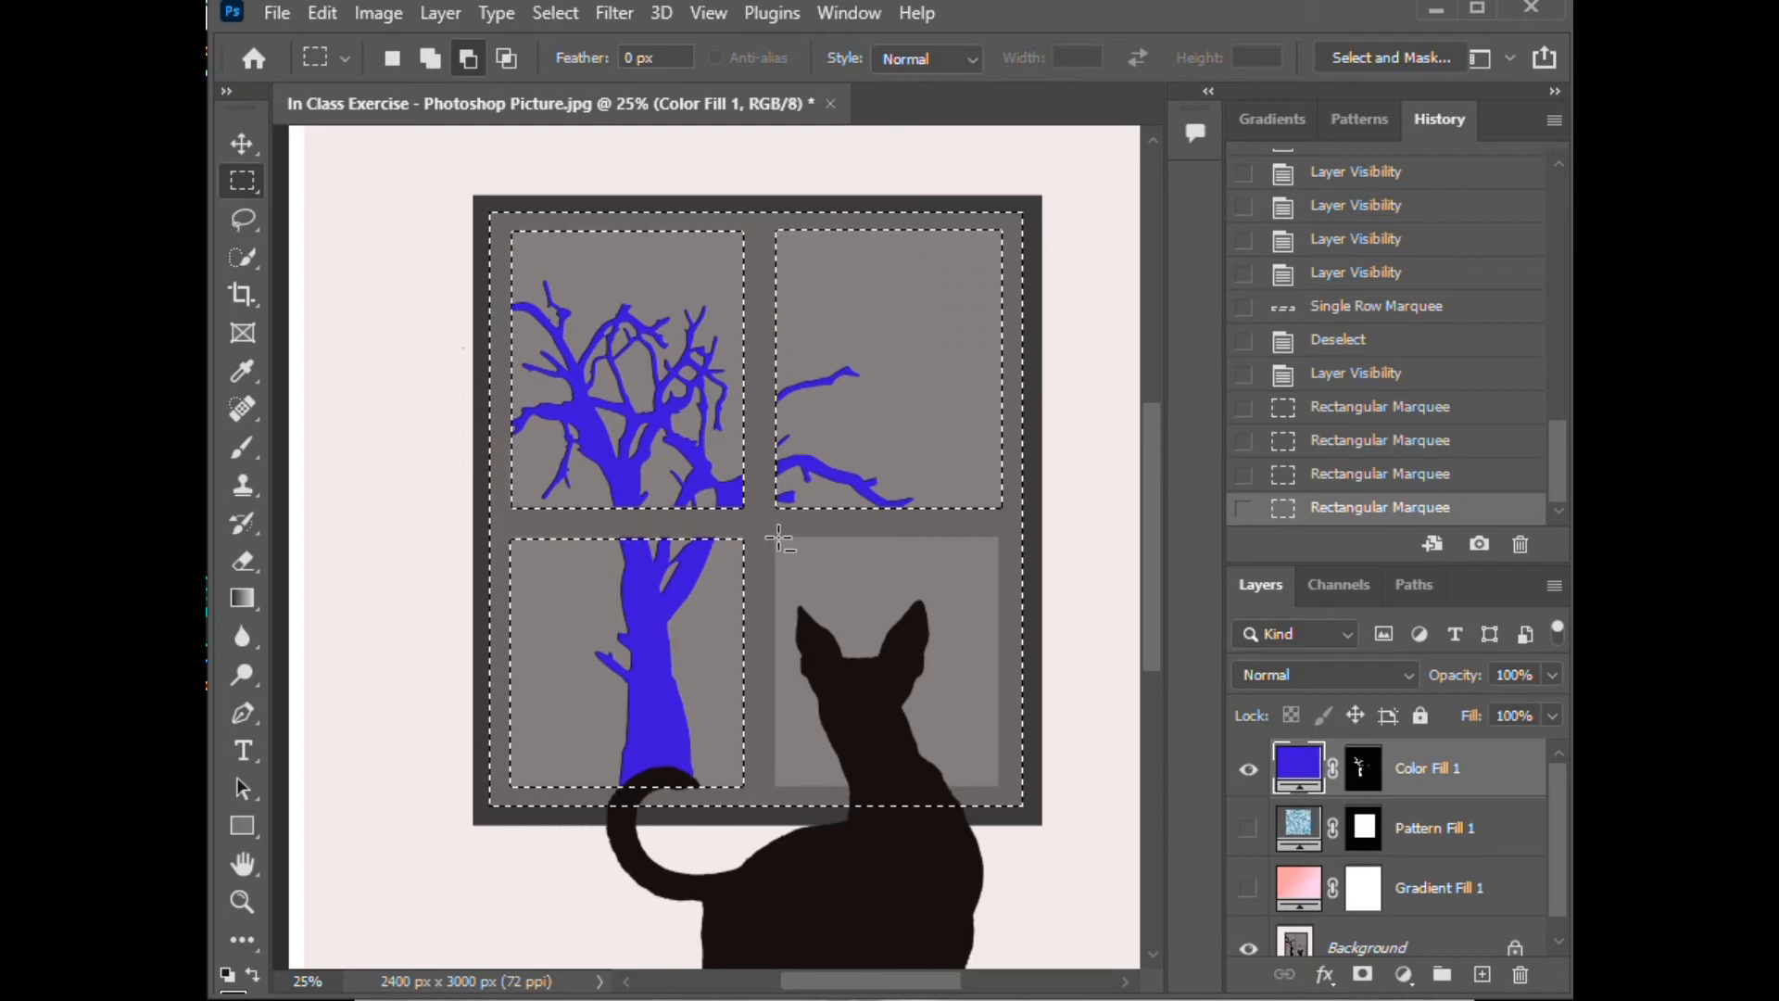
drag(989, 767, 998, 787)
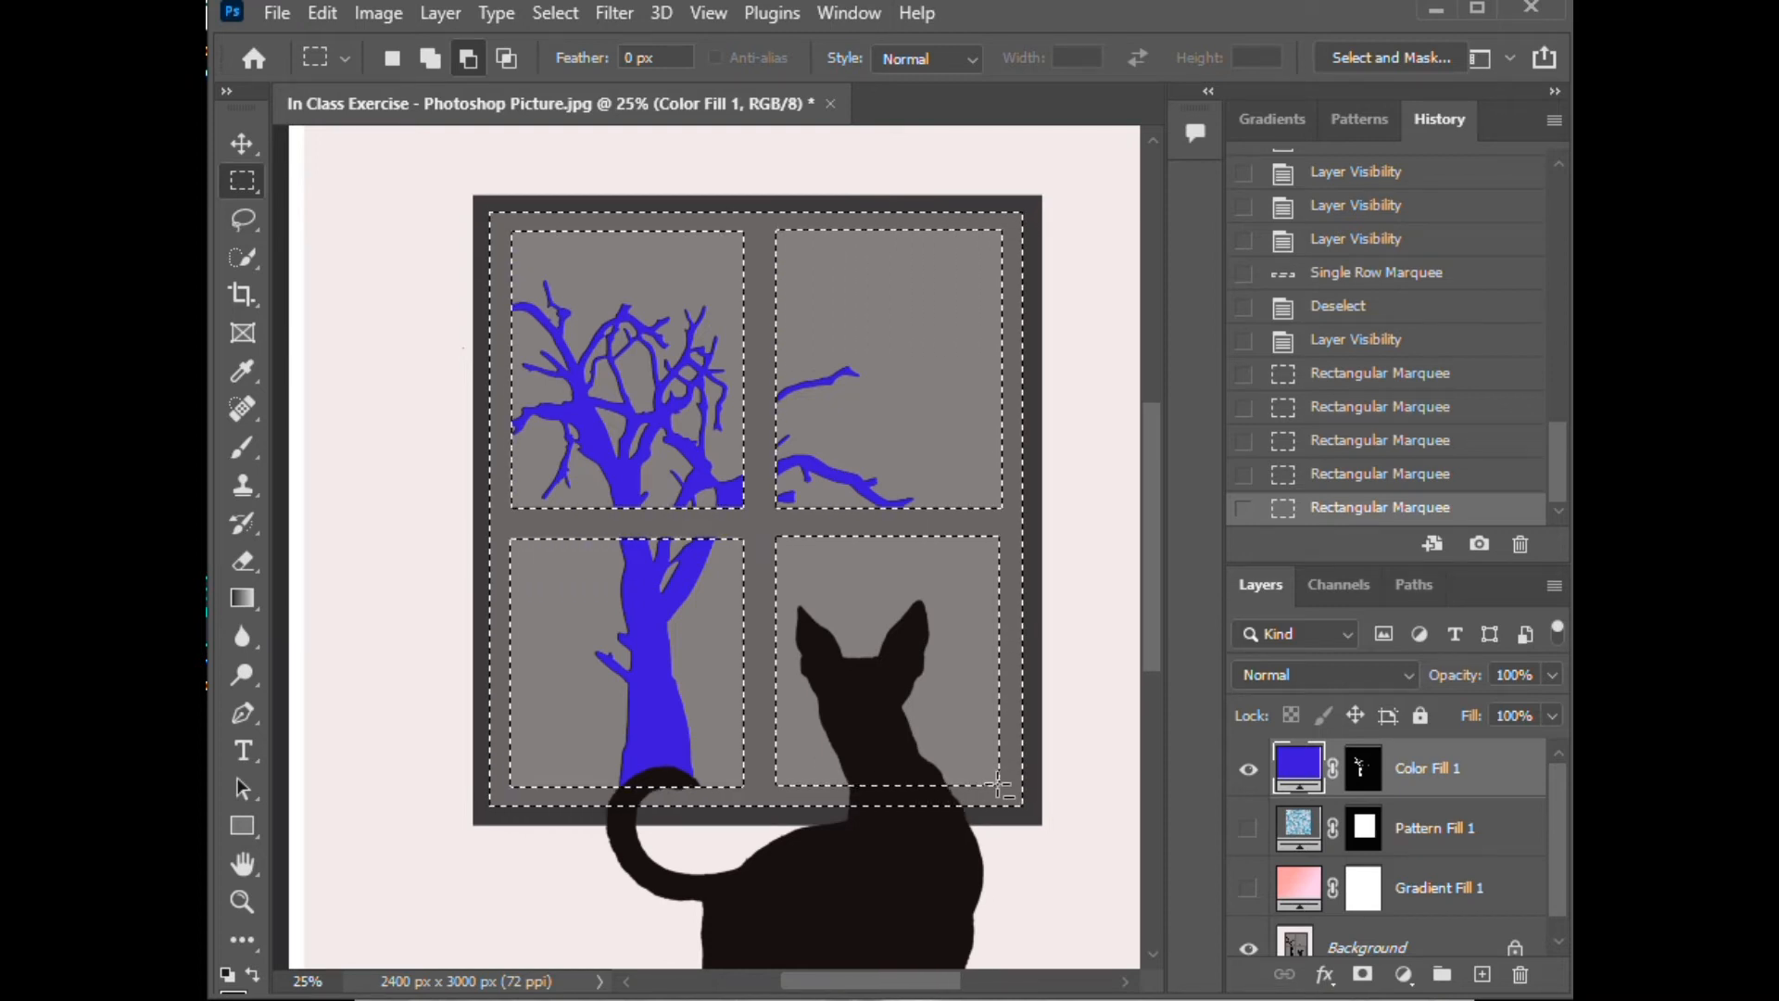
Step: Fill the selected inner window frame and crossbars with a solid colour fill layer in dark magenta #7c0464
click(1405, 974)
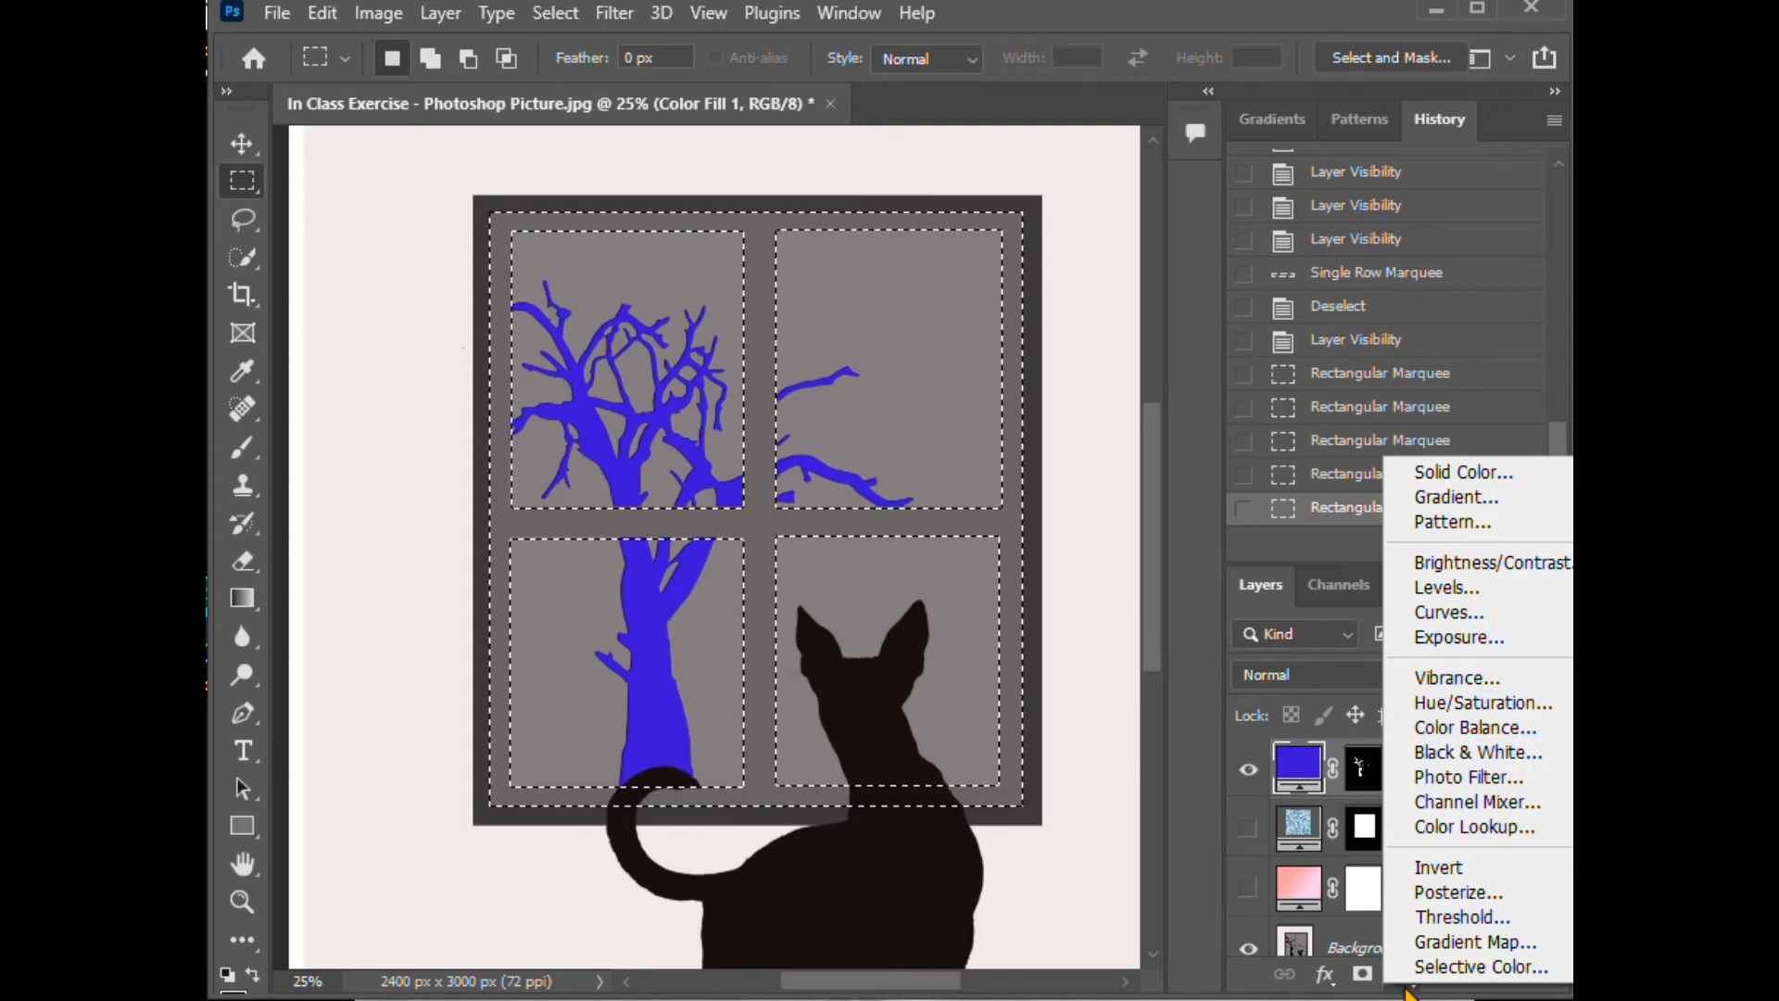
click(1445, 472)
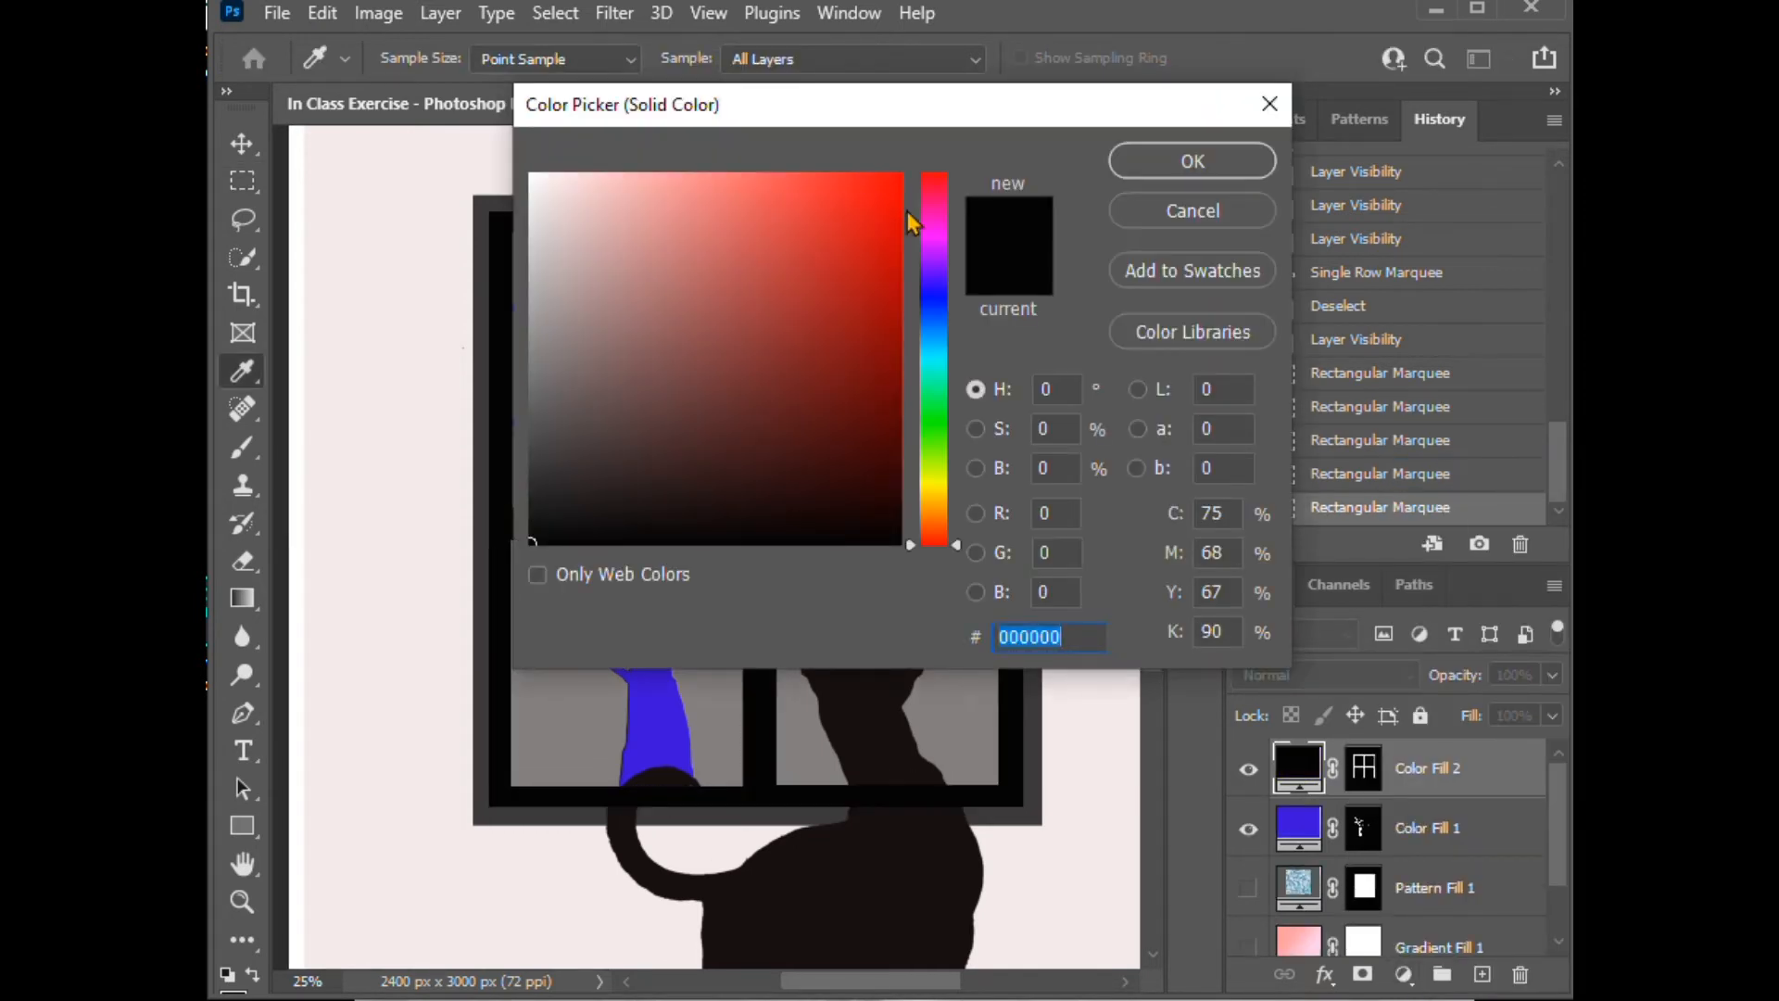
click(930, 224)
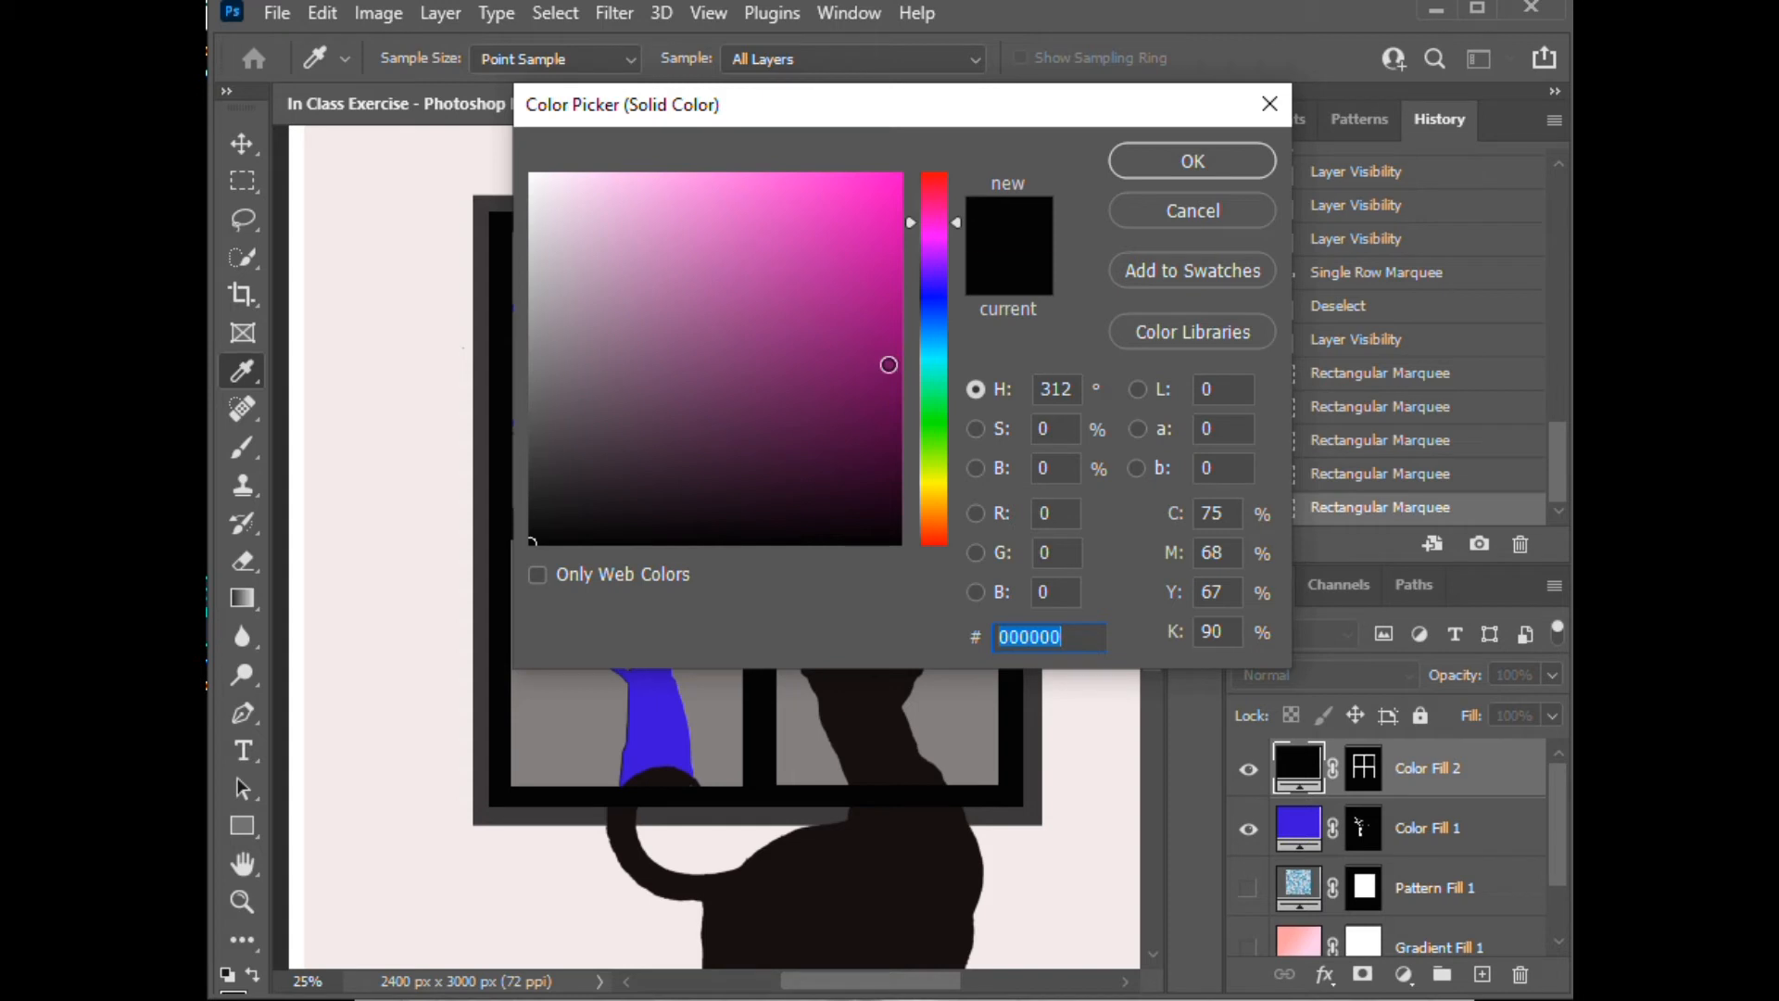
click(888, 365)
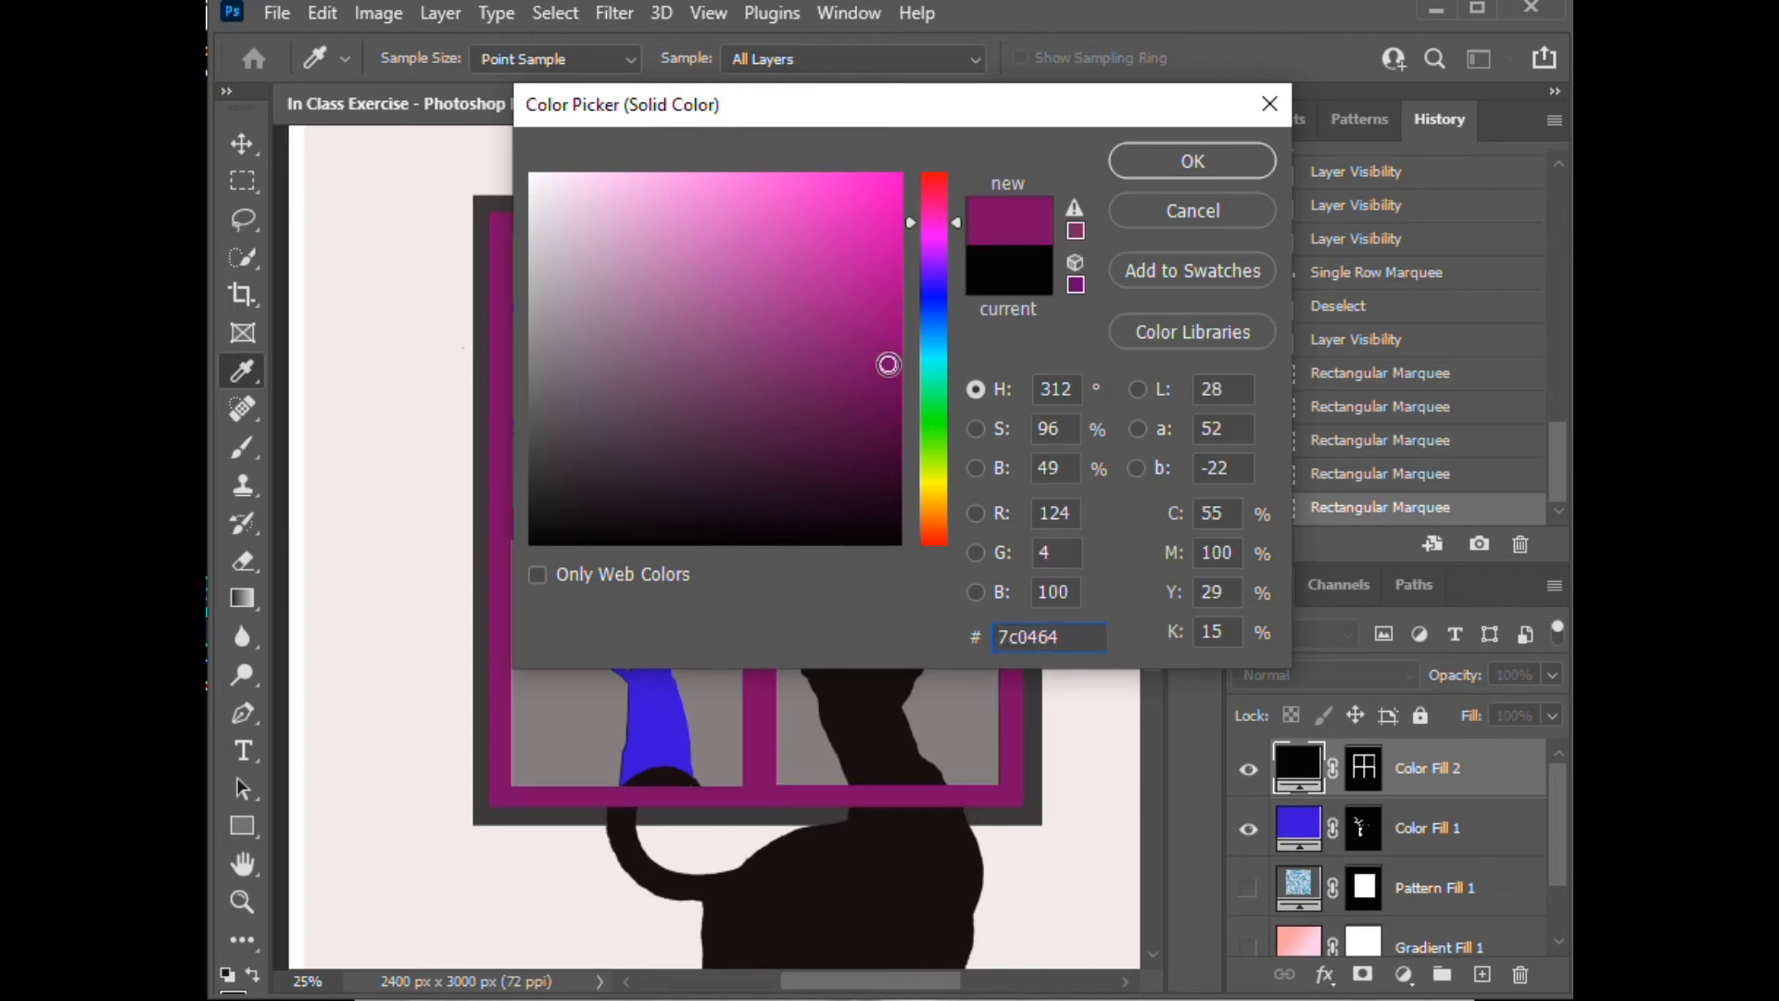
click(1172, 176)
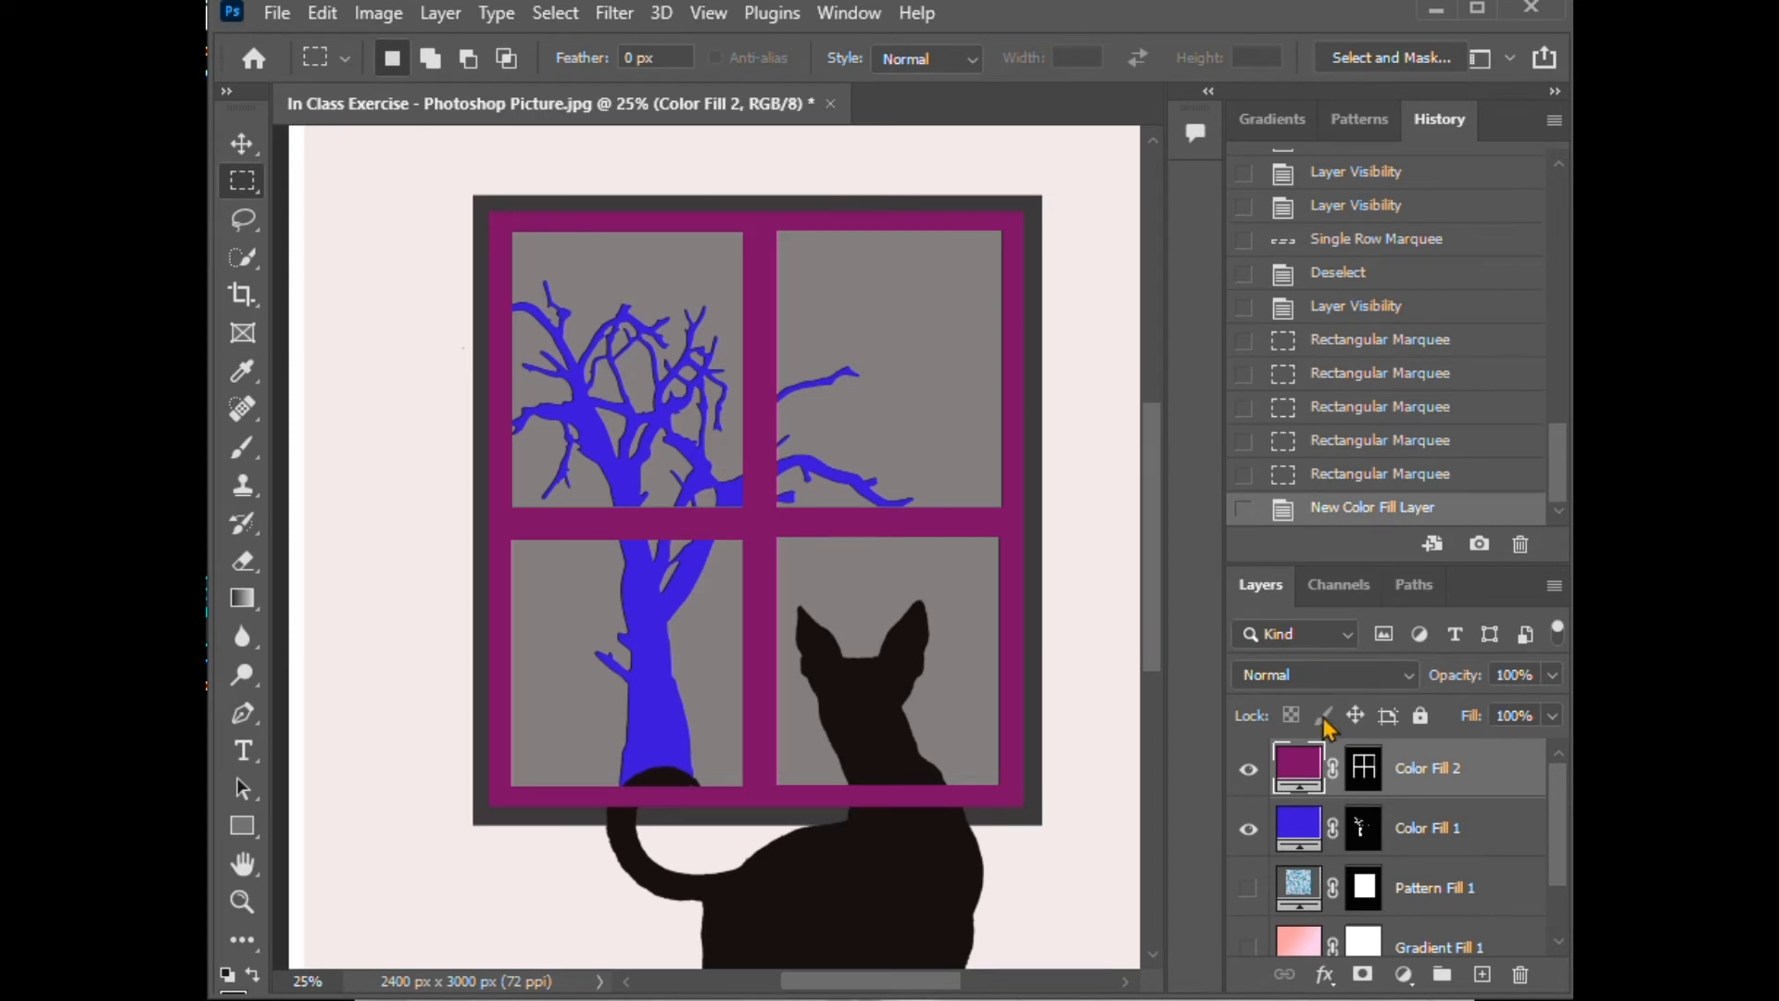
Step: Show the Pattern Fill 1 and Gradient Fill 1 layers and check the edges of the magenta frame against them
click(1248, 887)
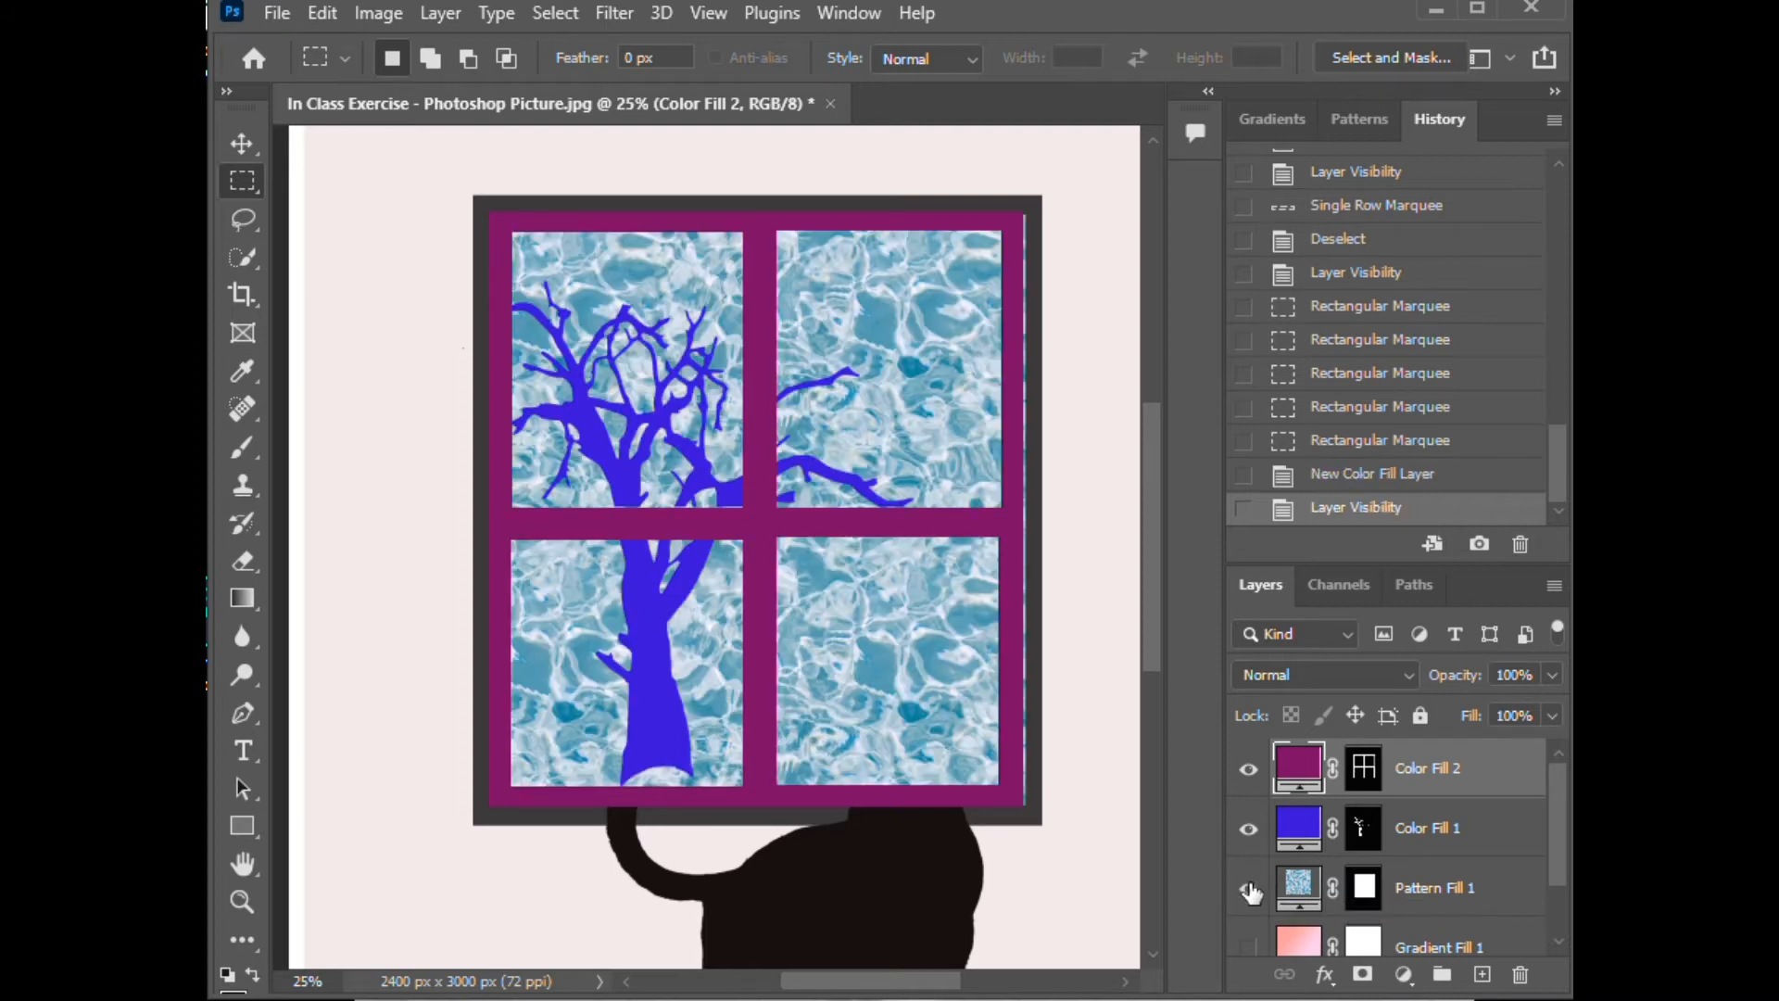
click(1248, 947)
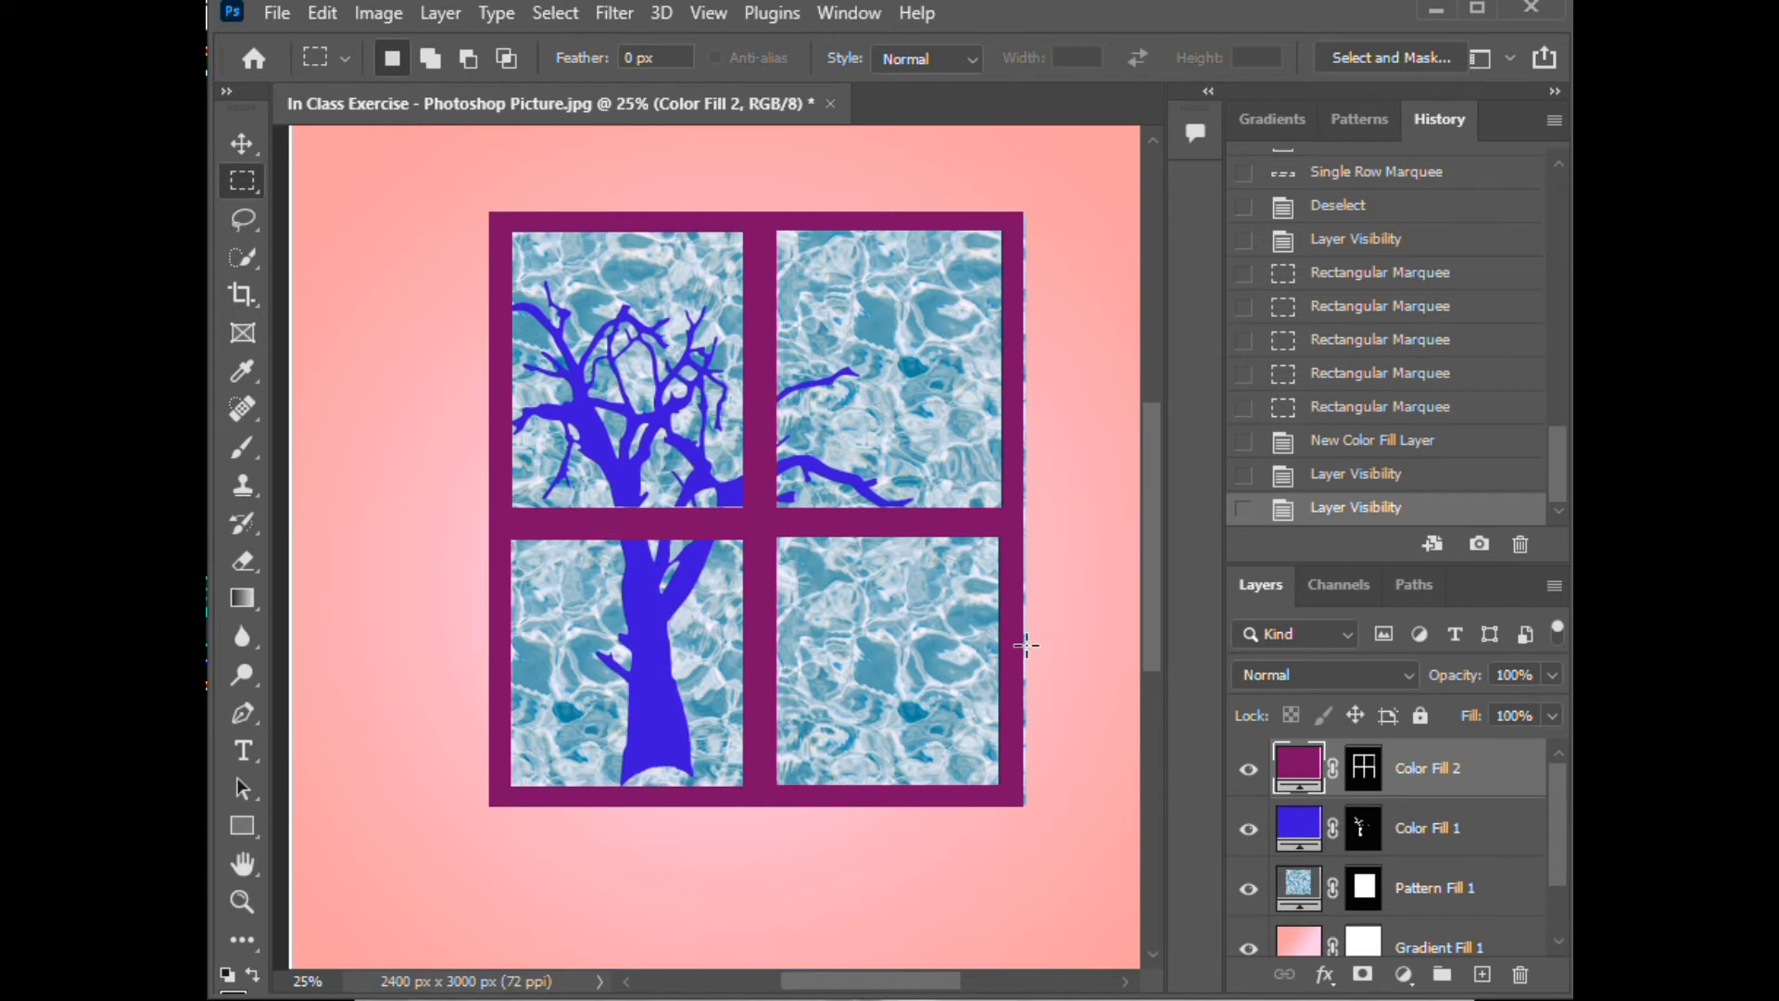
key(ctrl+plus)
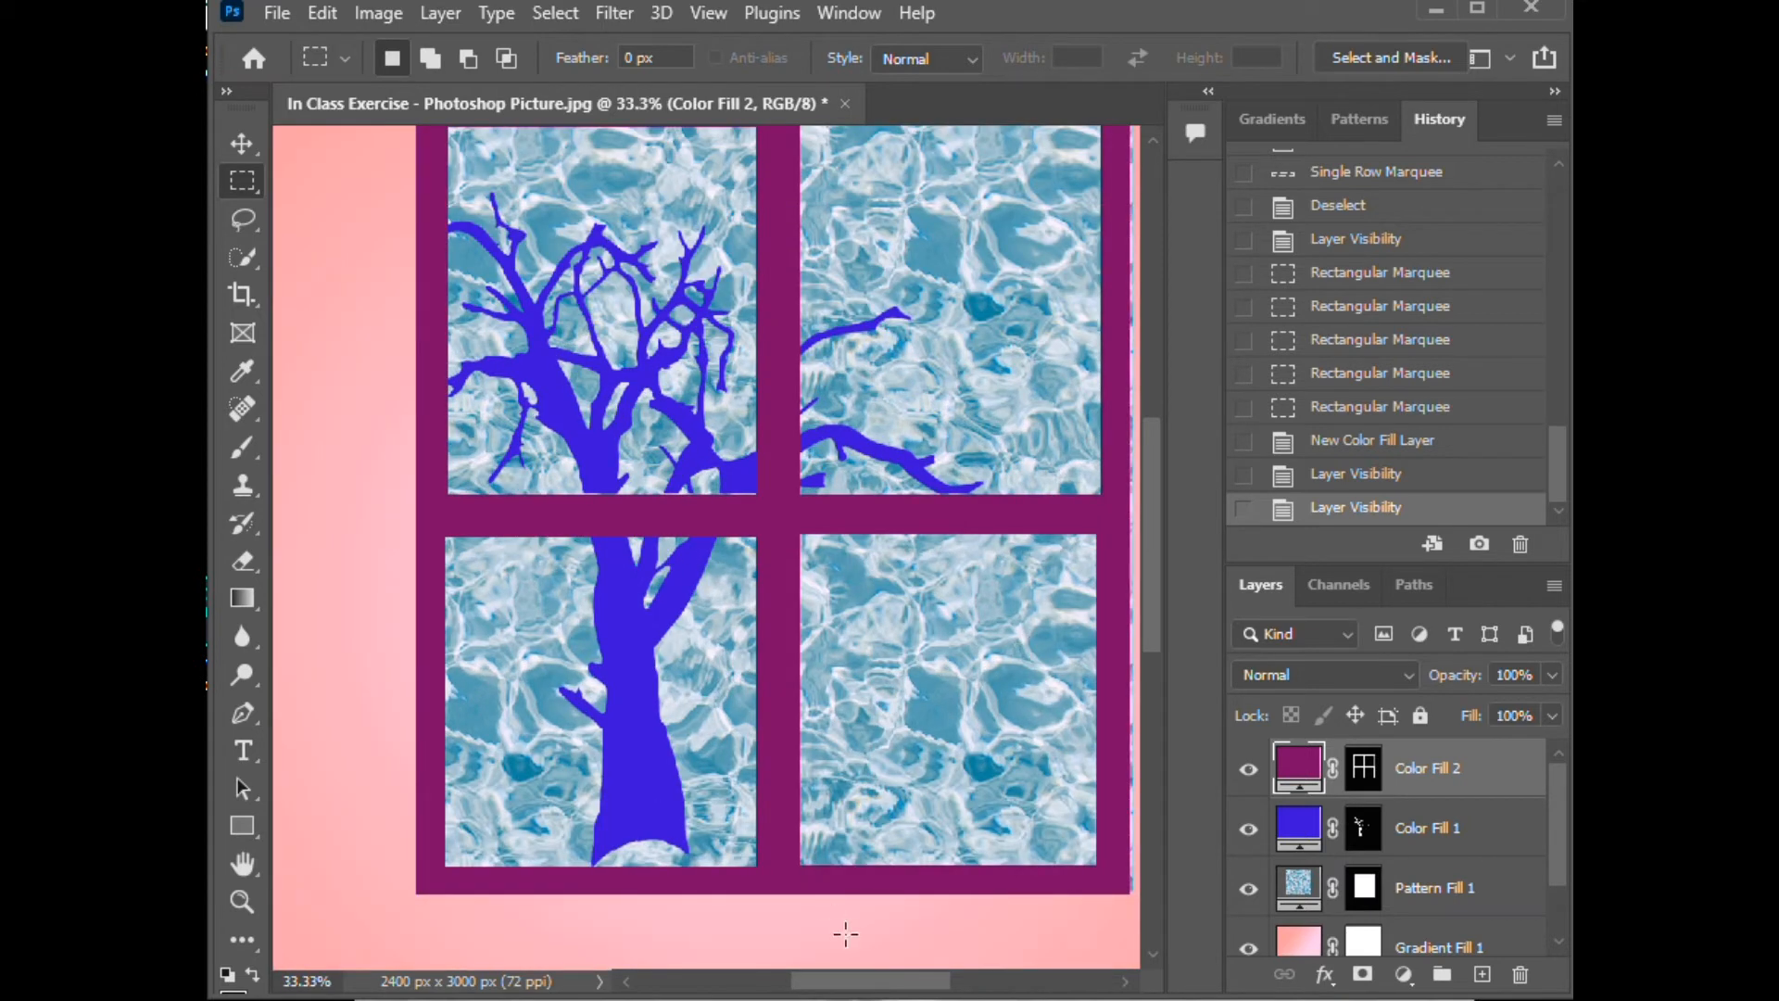
drag(854, 984, 869, 990)
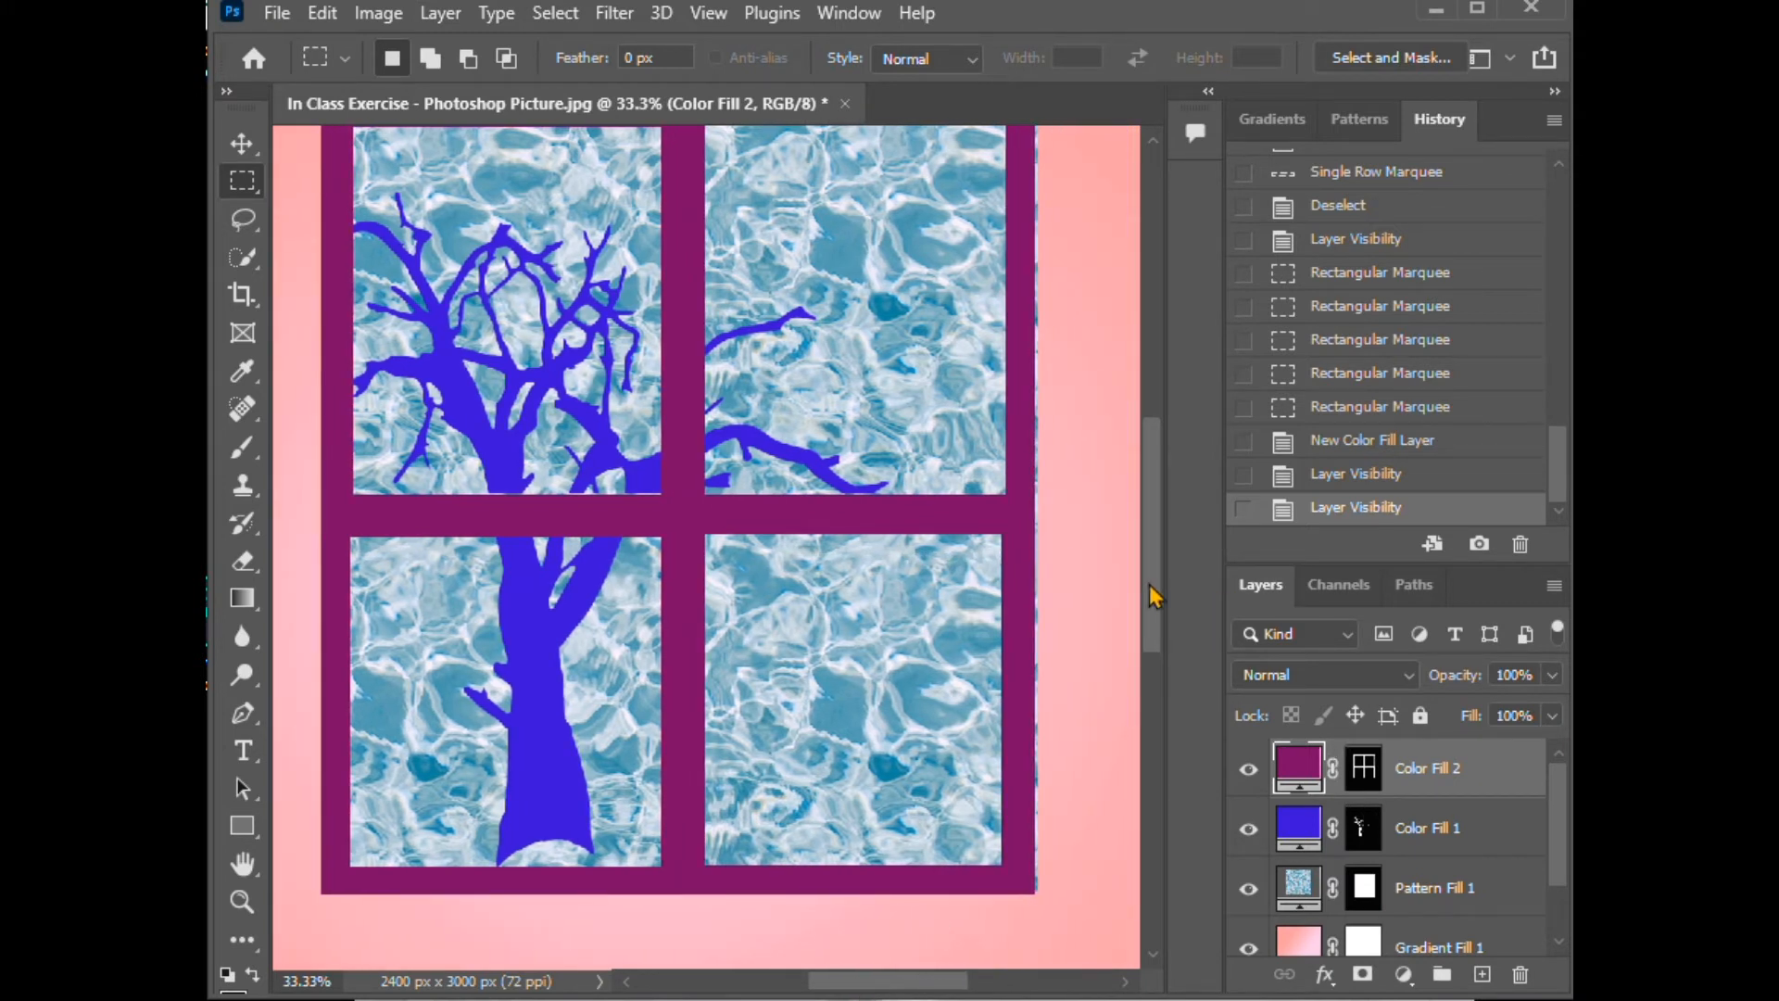
drag(1149, 584, 1153, 569)
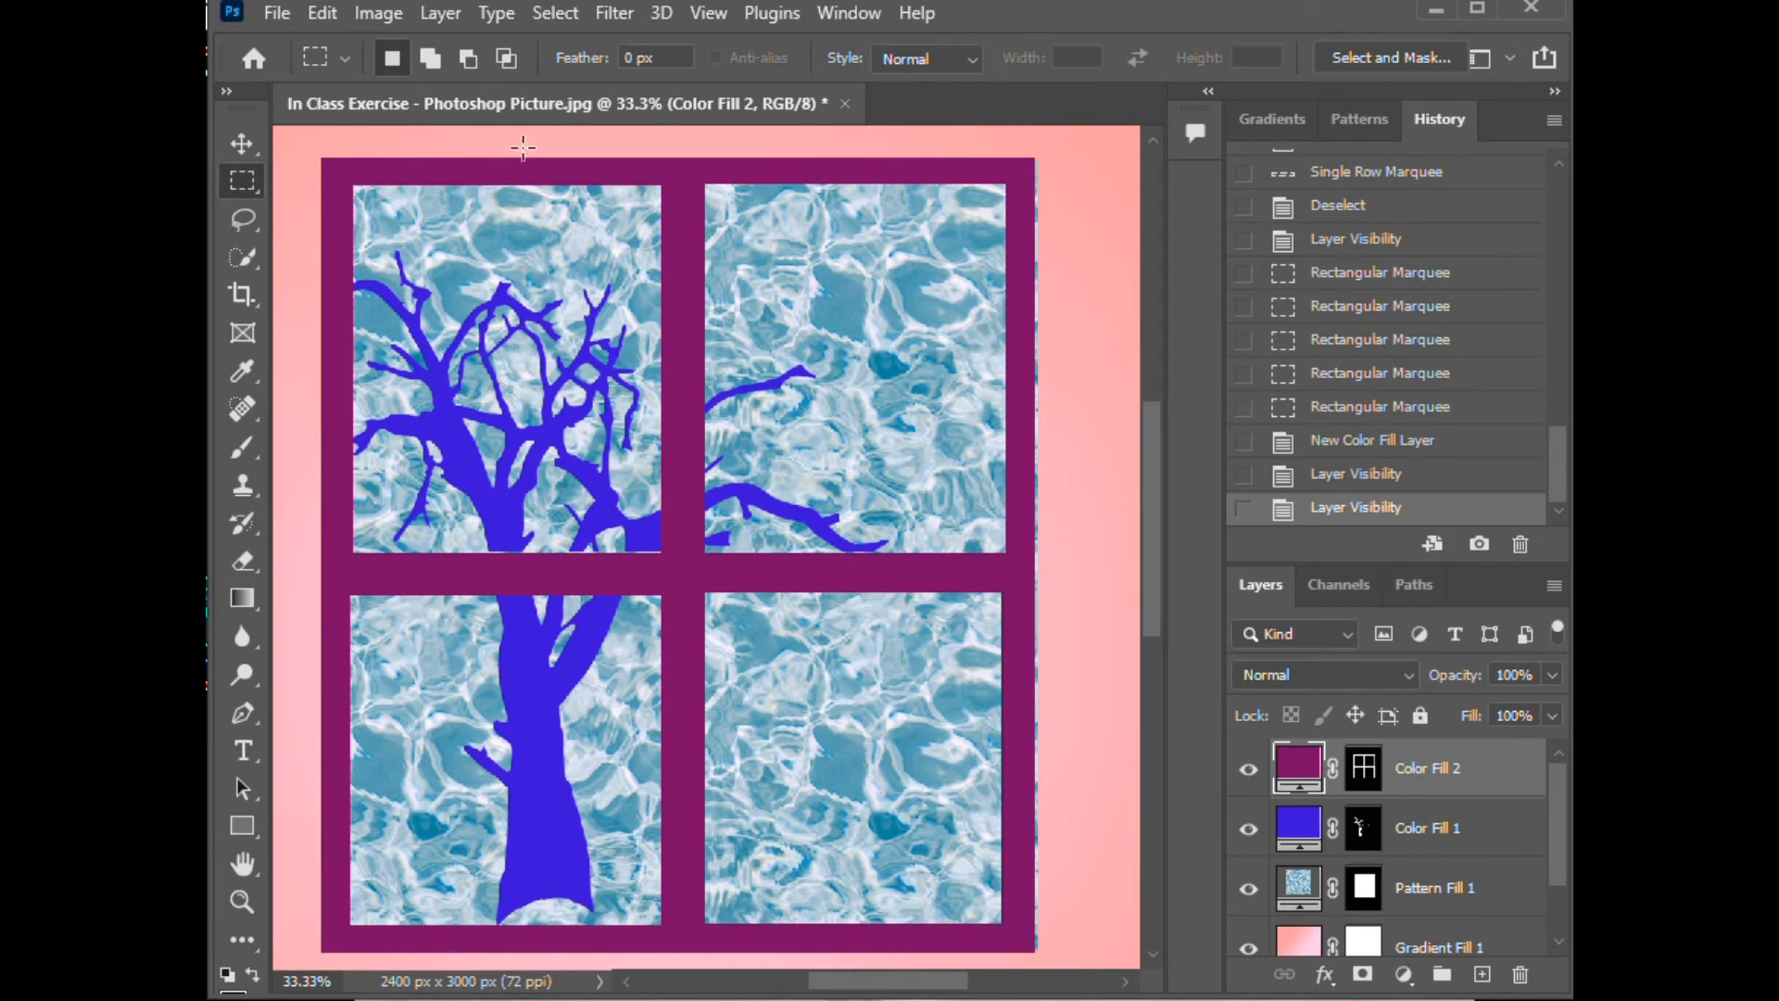
Step: Scale the Color Fill 2 frame proportionally to 100.41% with Free Transform, extending it over the pattern strip at its outer edge
click(320, 14)
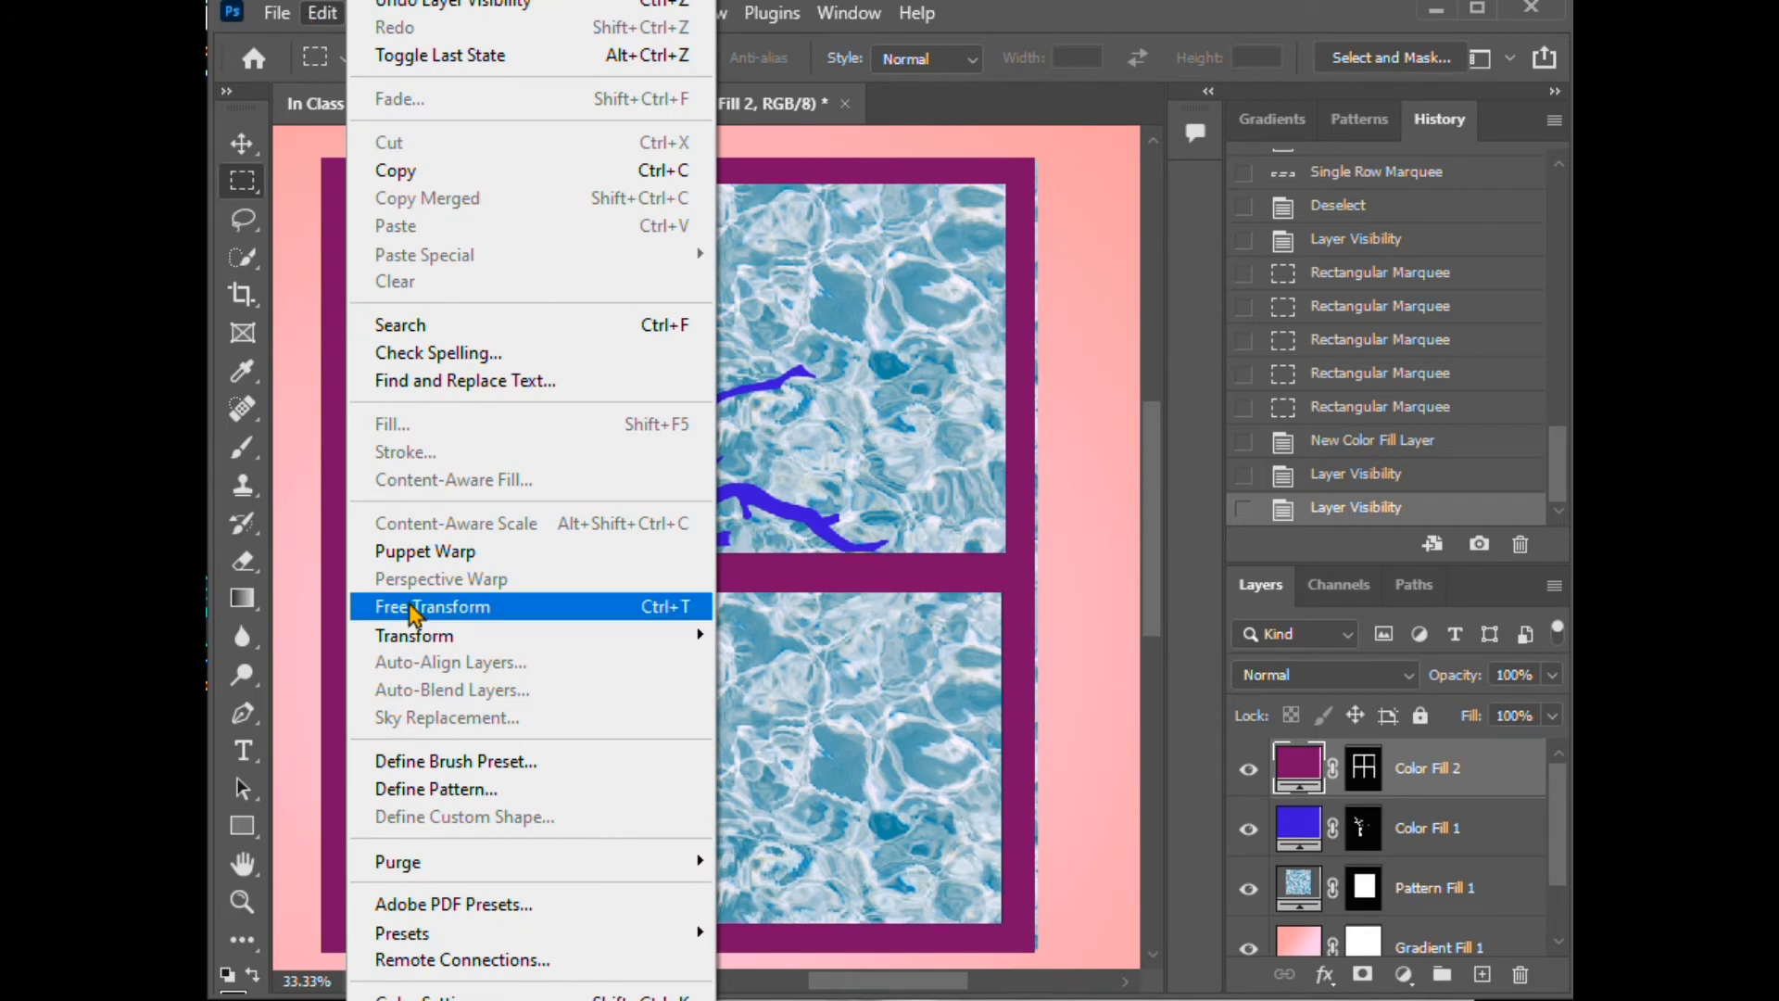
mouse_move(411, 637)
click(407, 607)
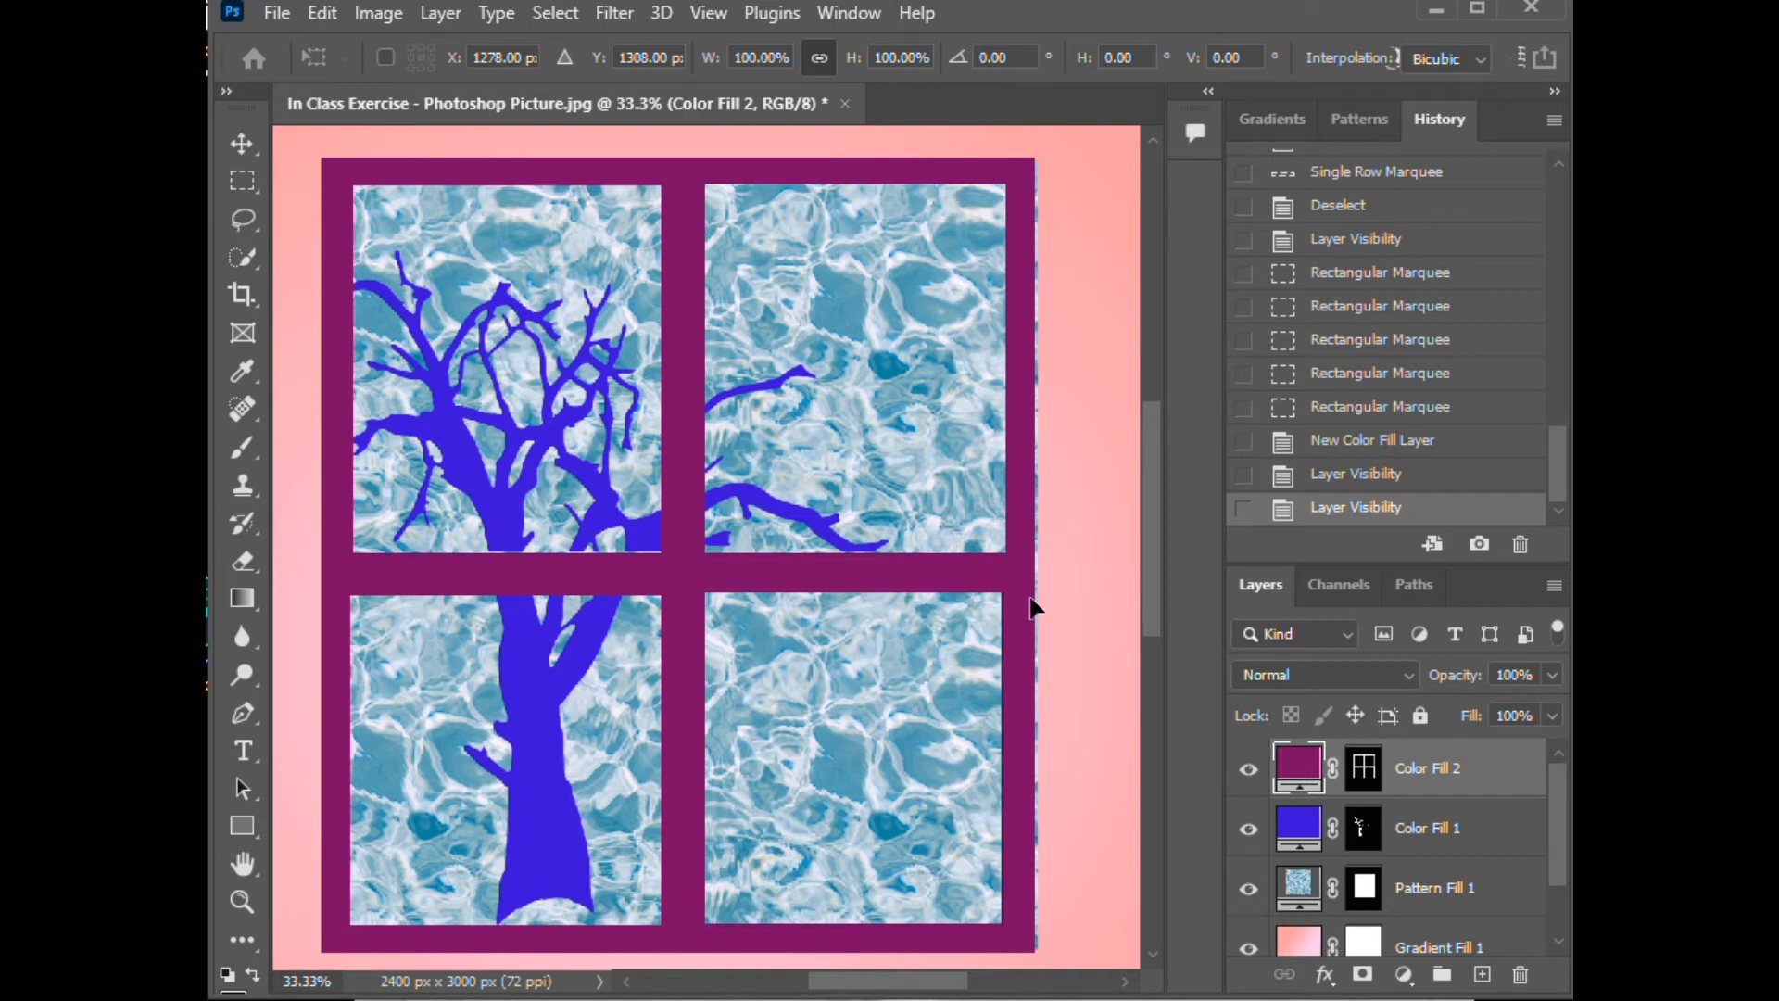
drag(1036, 554, 1047, 556)
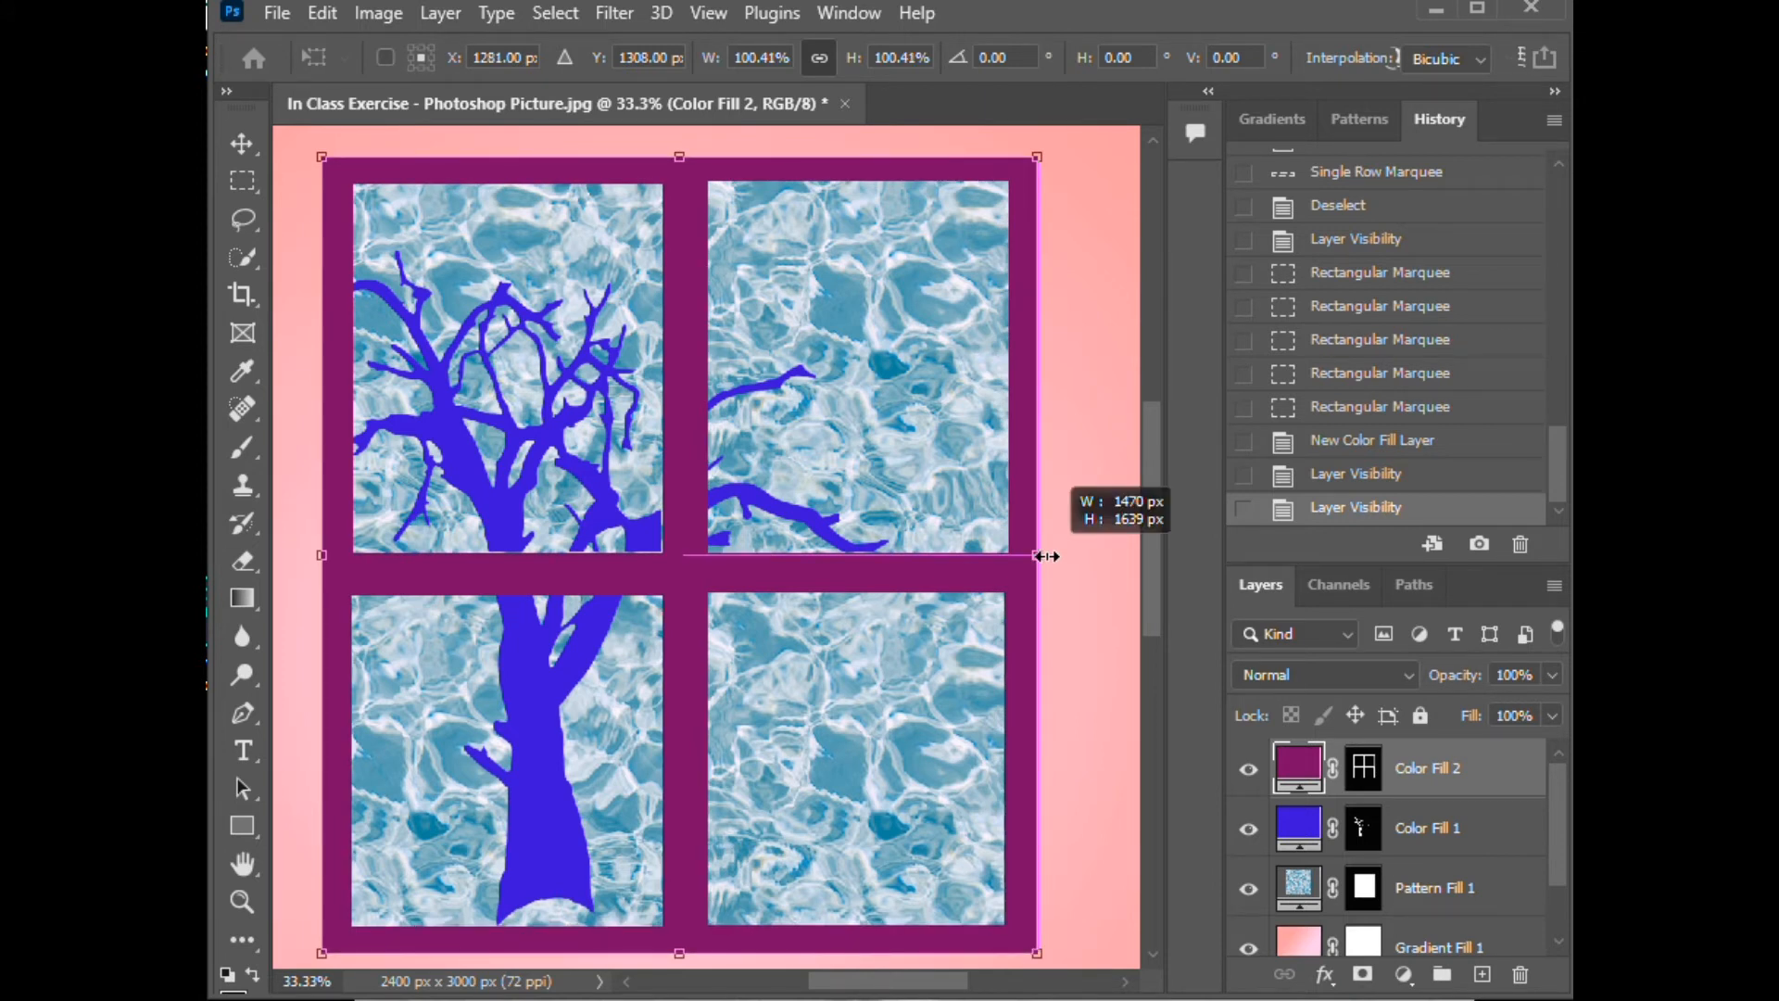
drag(1045, 556, 1045, 556)
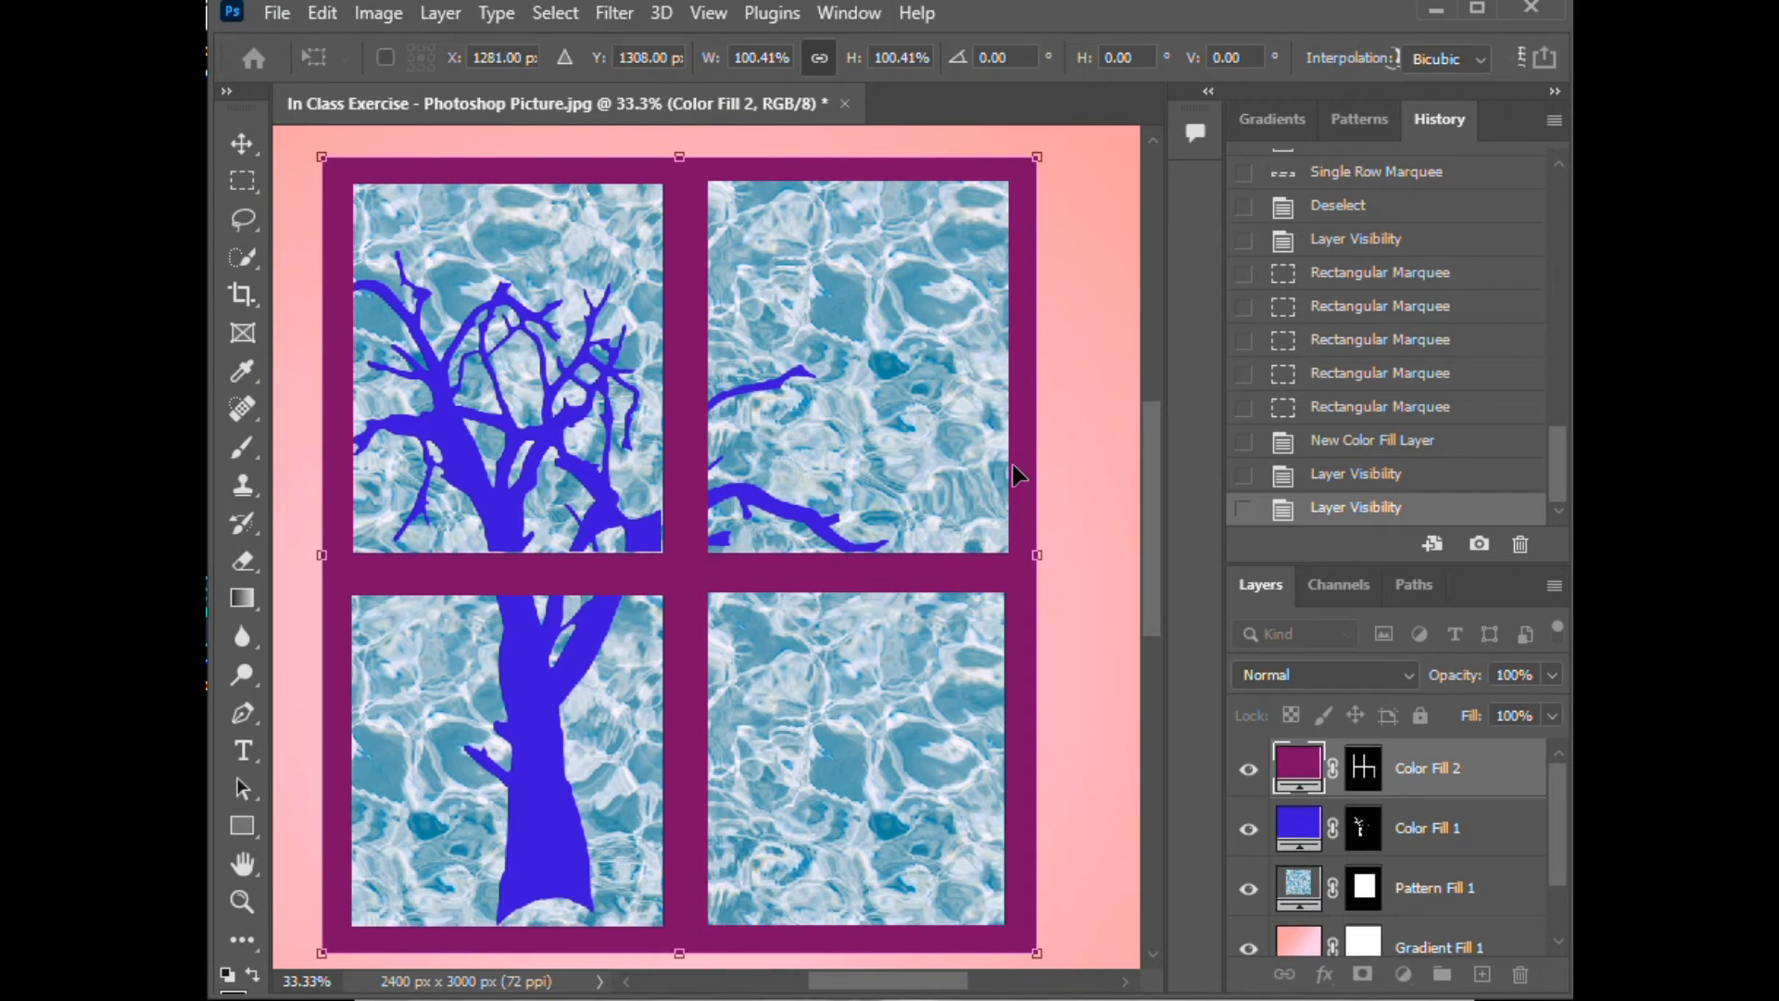
key(Return)
key(m)
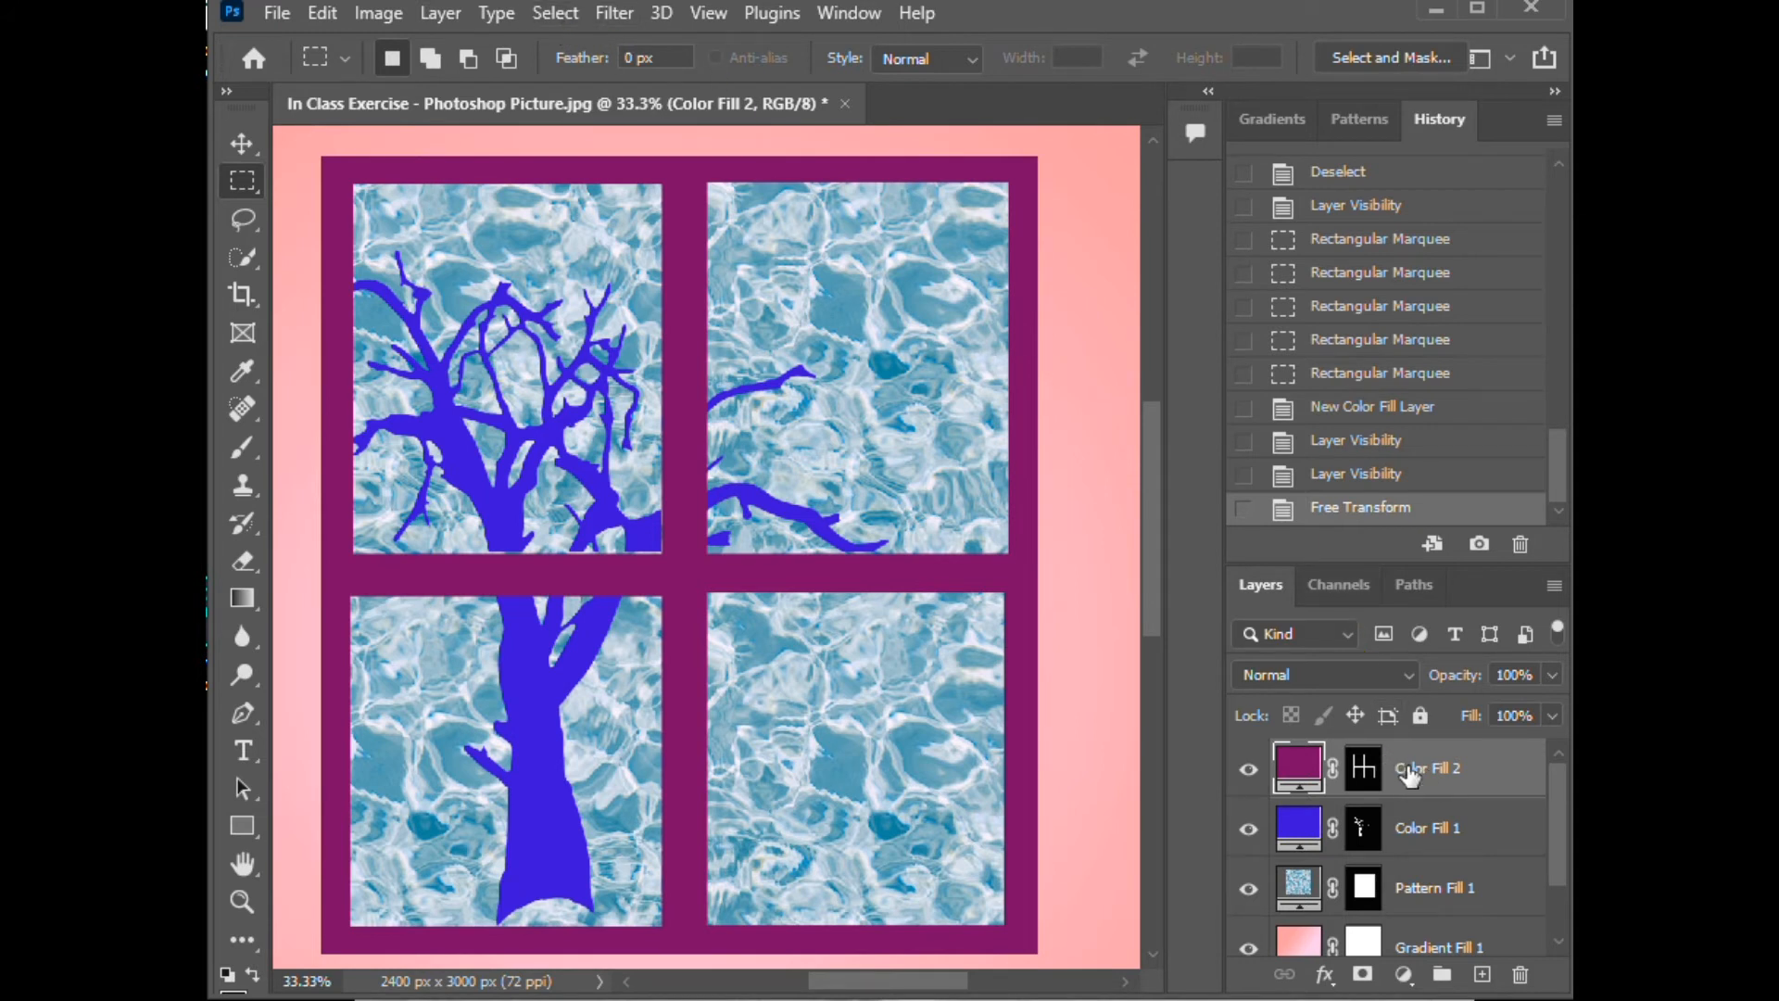
Step: Make Color Fill 1 the active layer, and hide every fill layer except Color Fill 2
click(1433, 845)
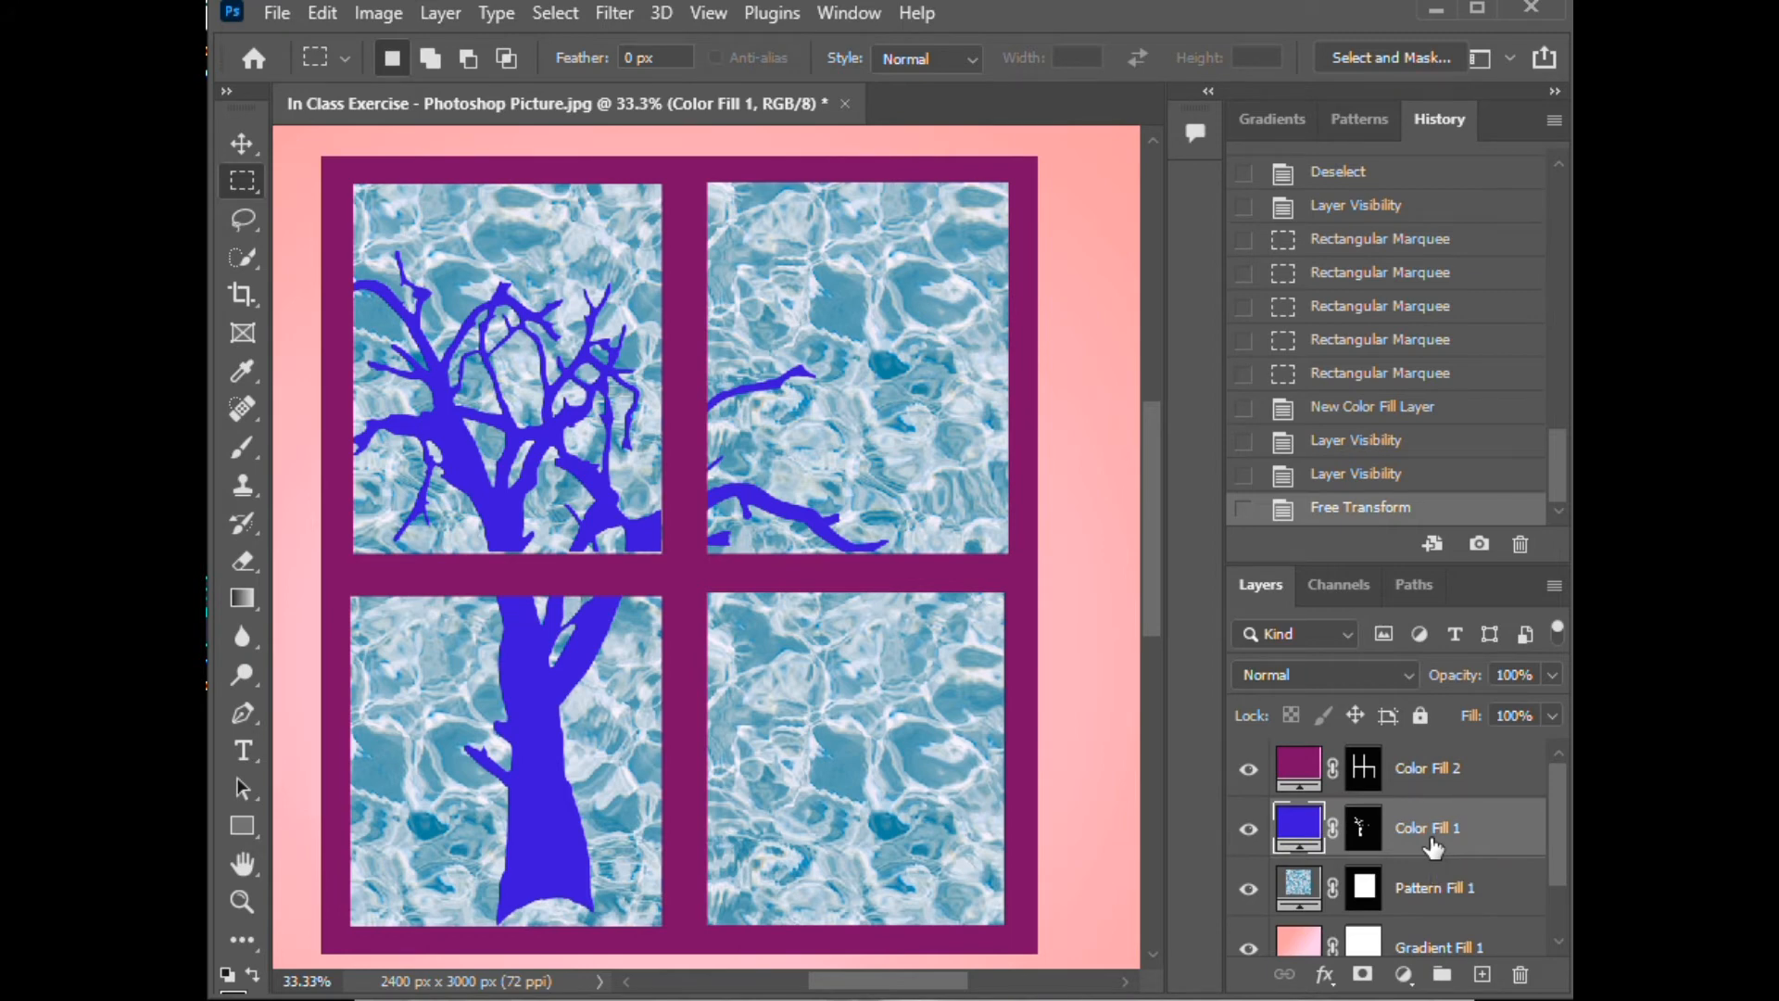
key(ctrl+minus)
key(ctrl+minus)
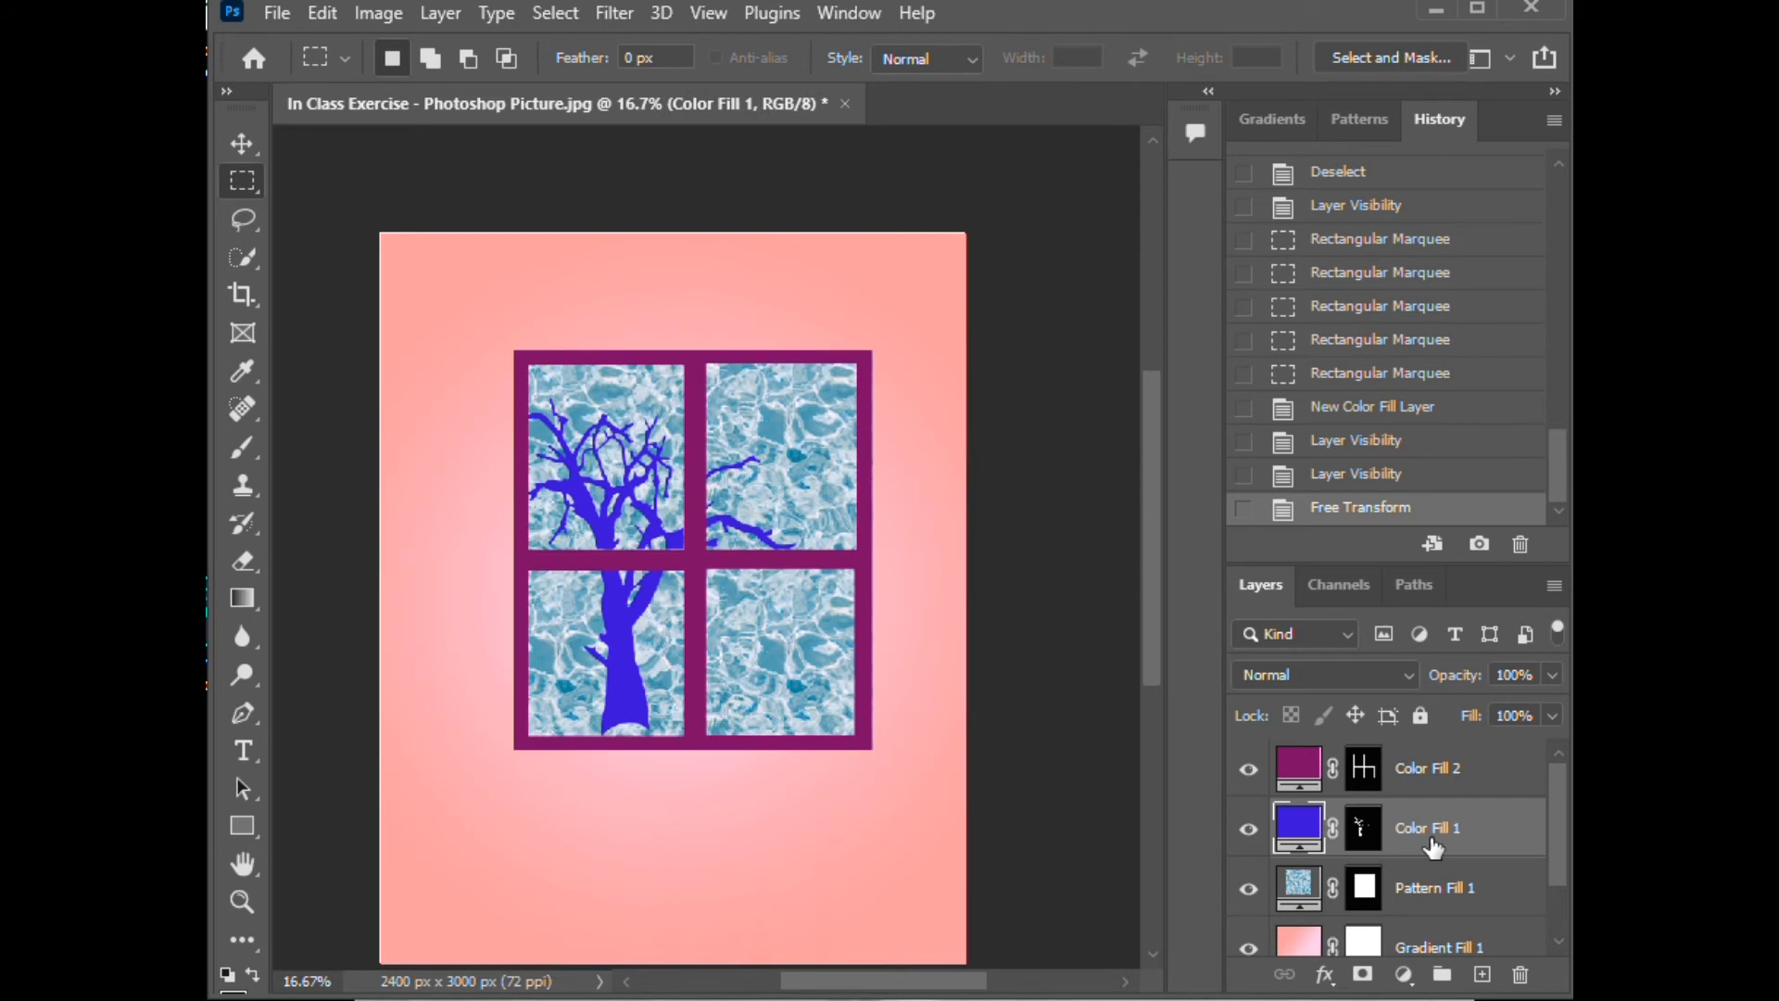
click(1249, 769)
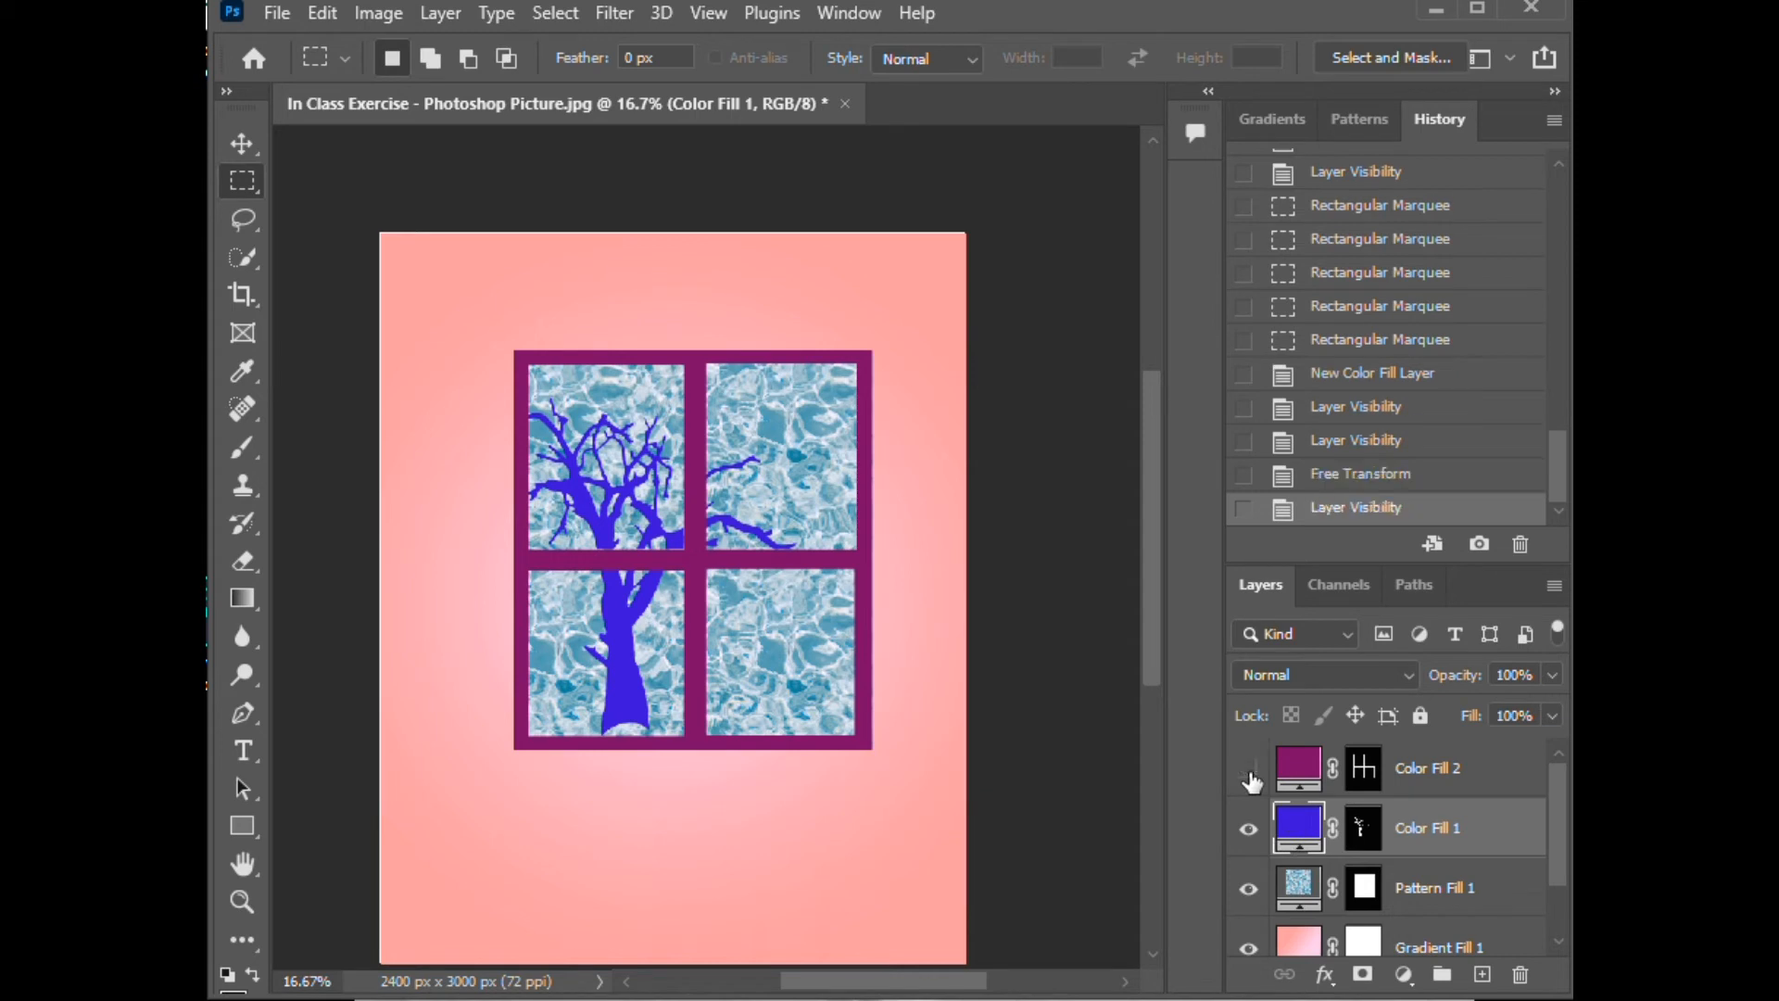
click(1249, 828)
click(1248, 888)
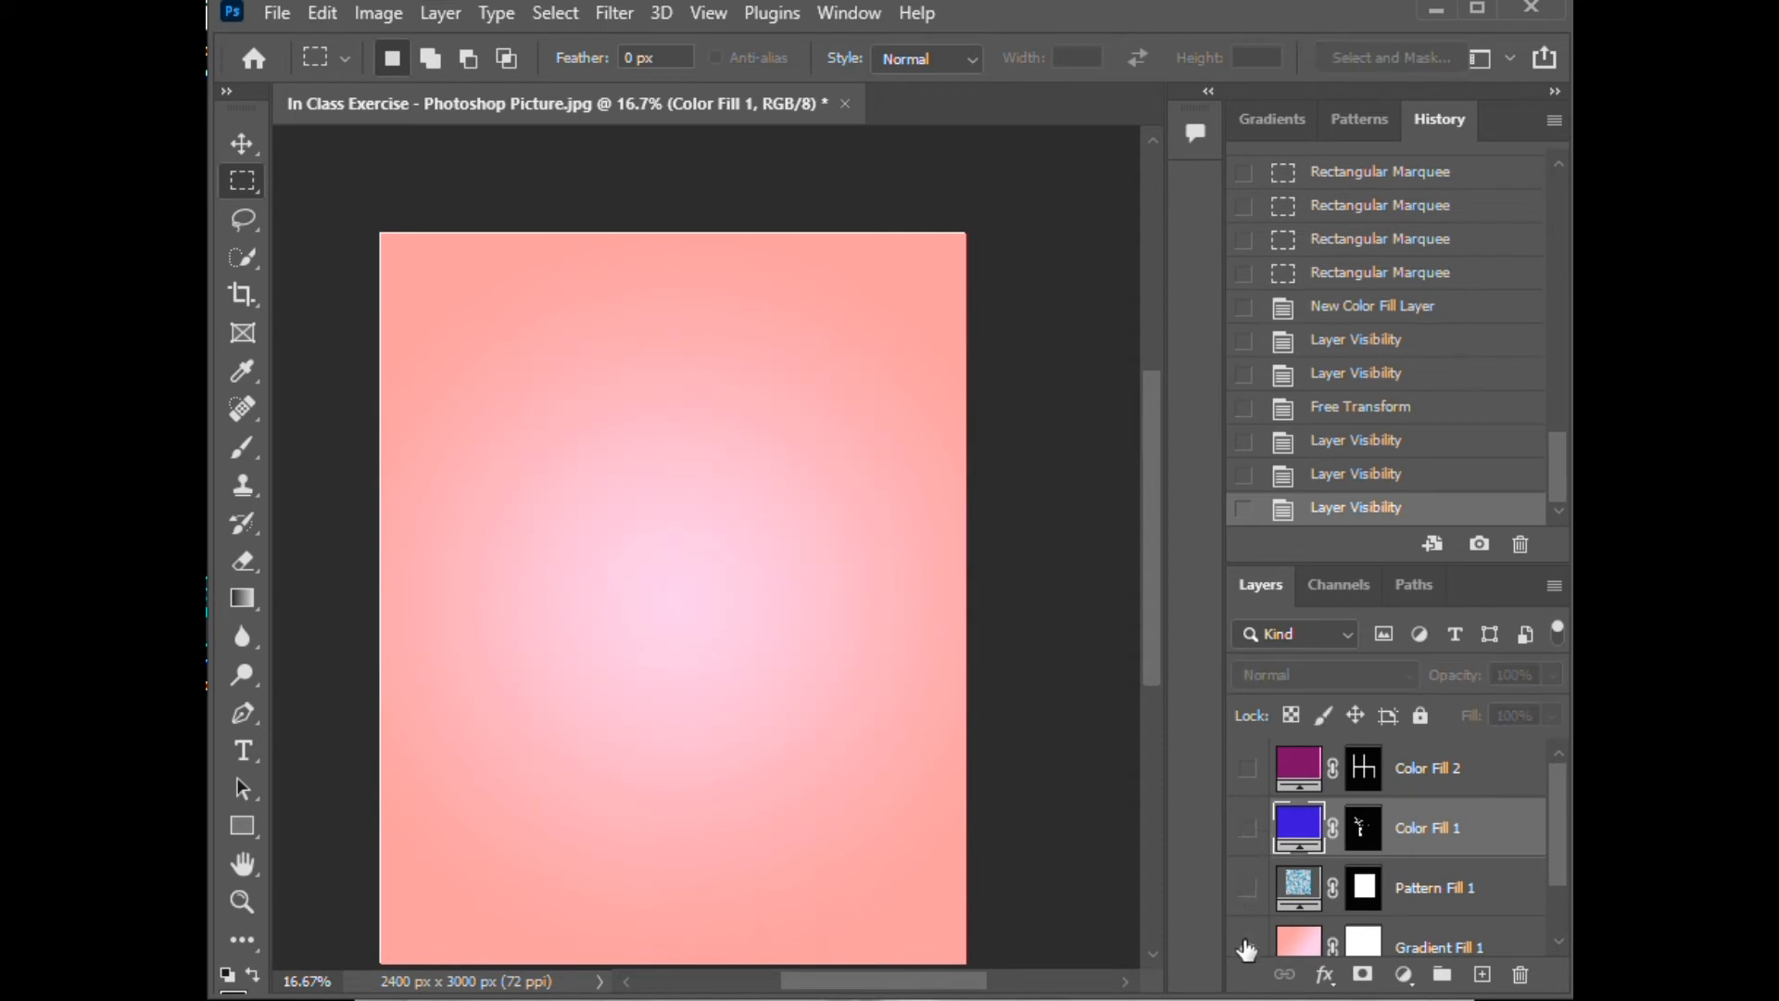
click(1247, 949)
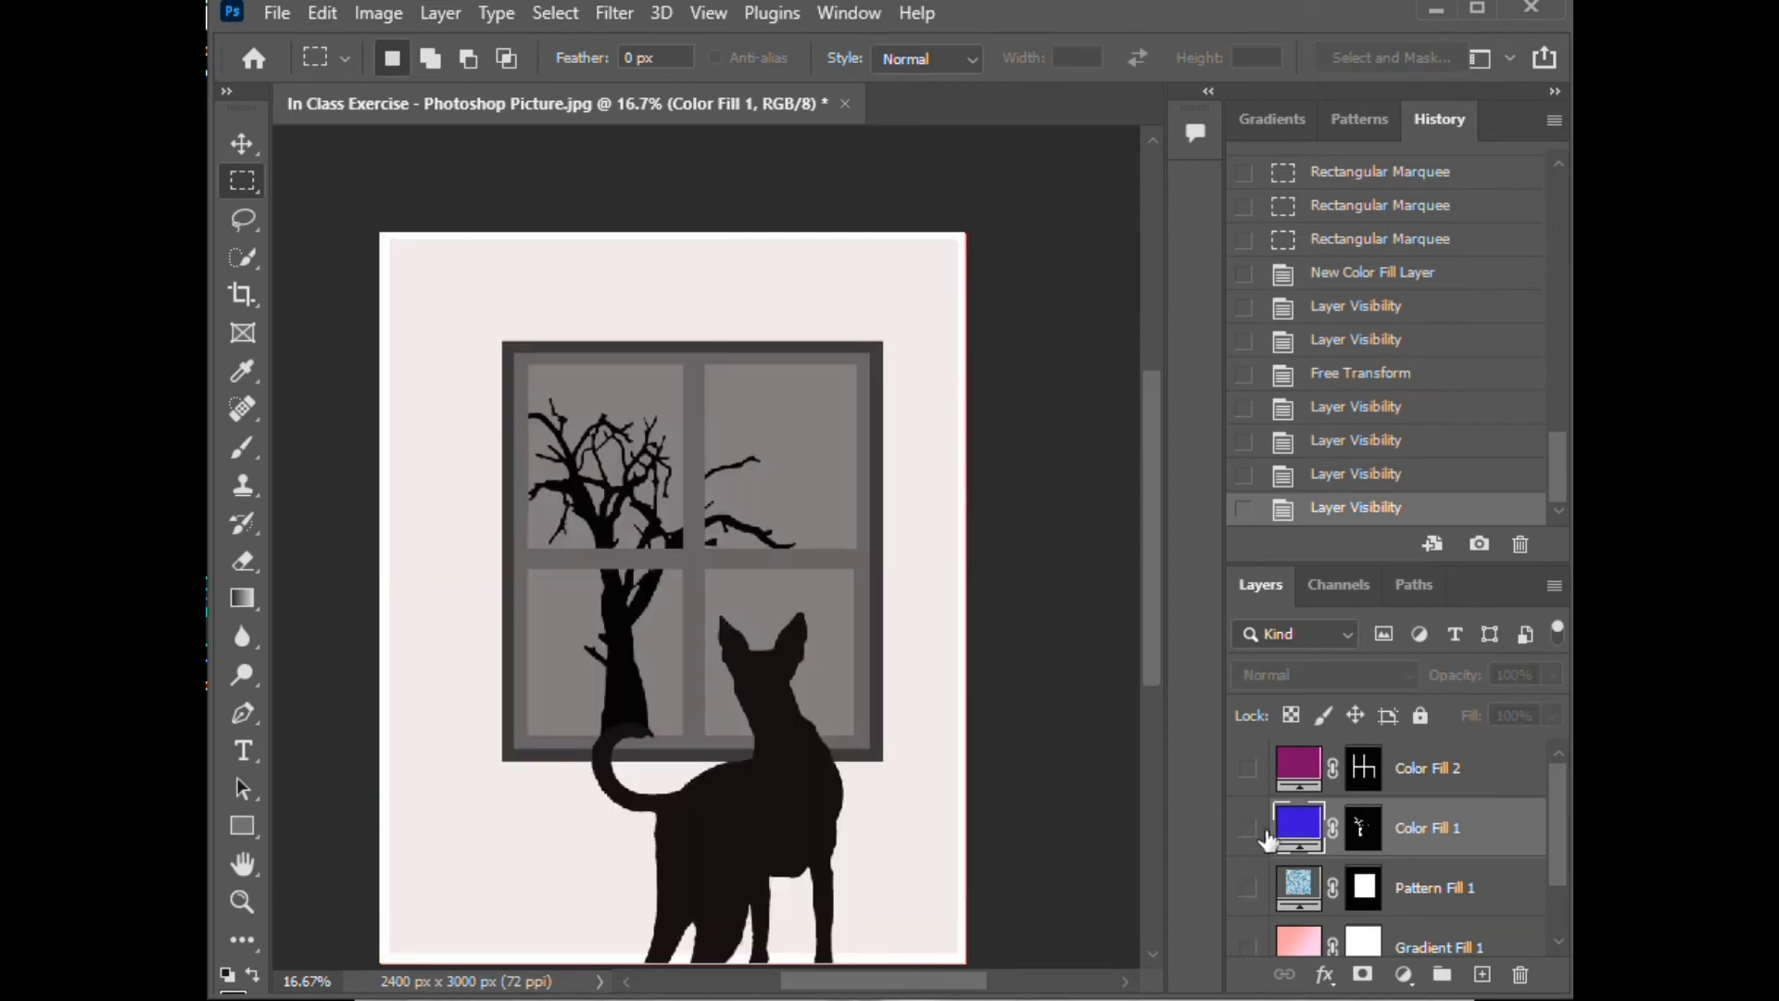
click(1247, 768)
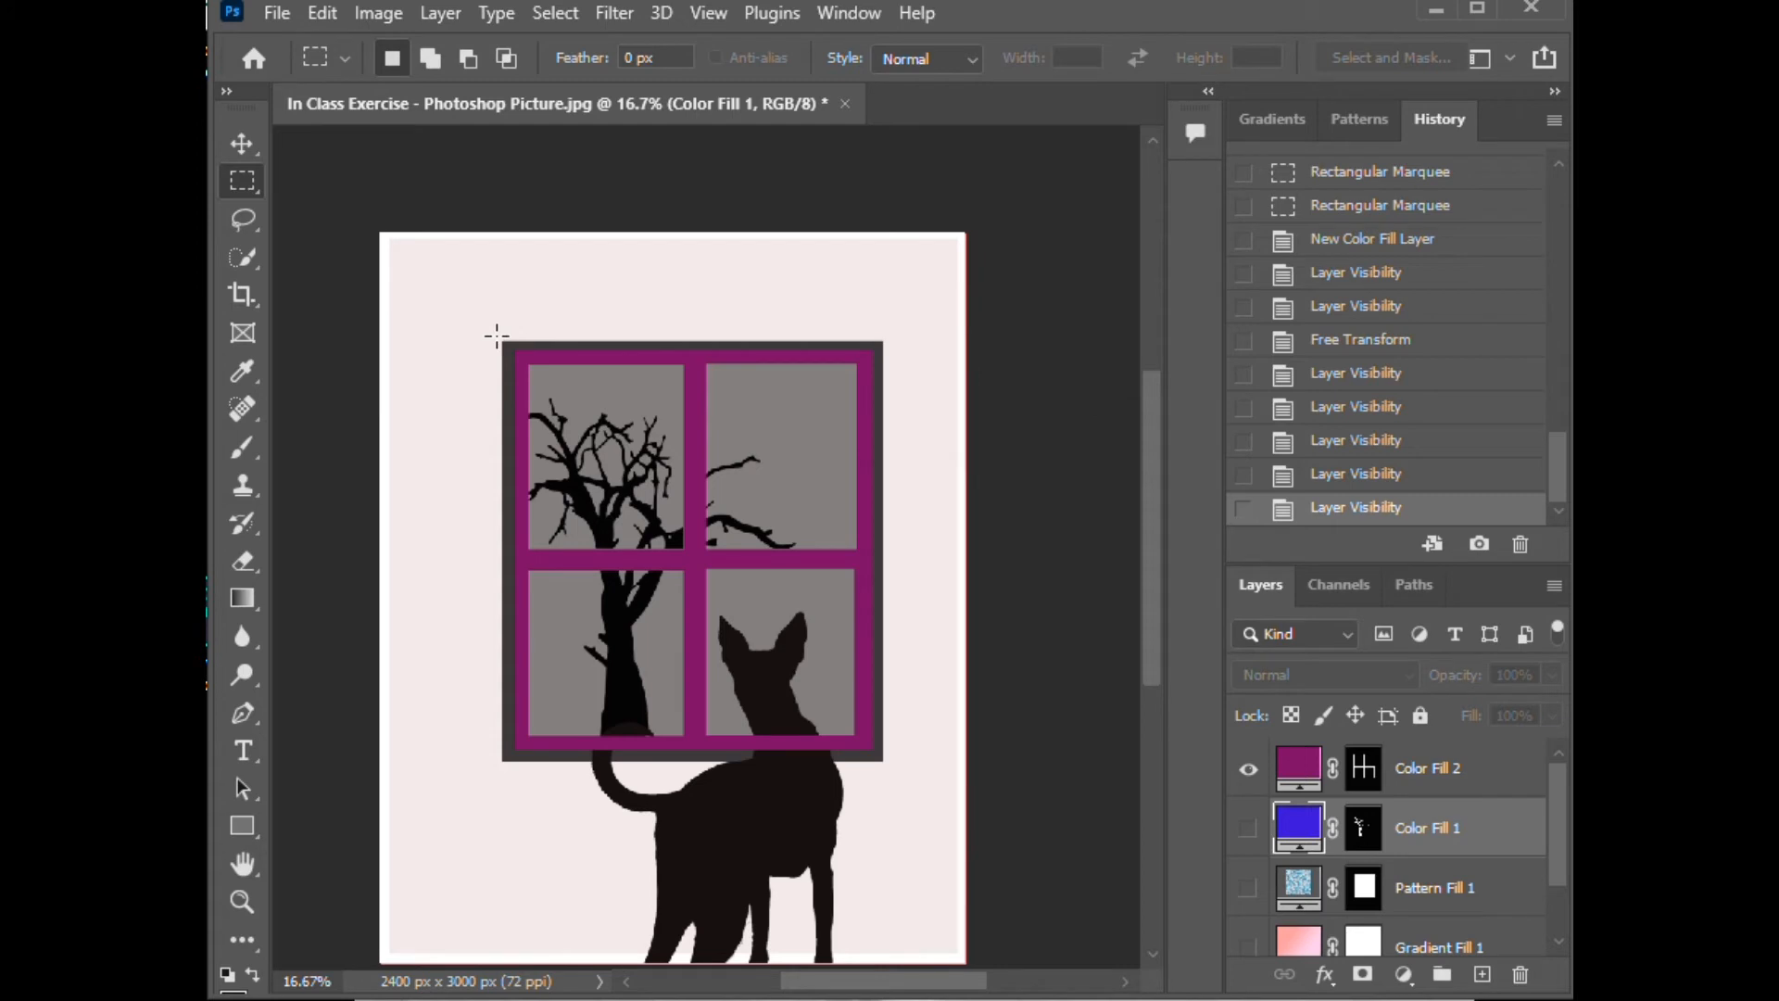
Step: Select the window's dark outer border as a ring by subtracting the inside of the frame from a rectangular marquee around the window
drag(497, 334, 889, 763)
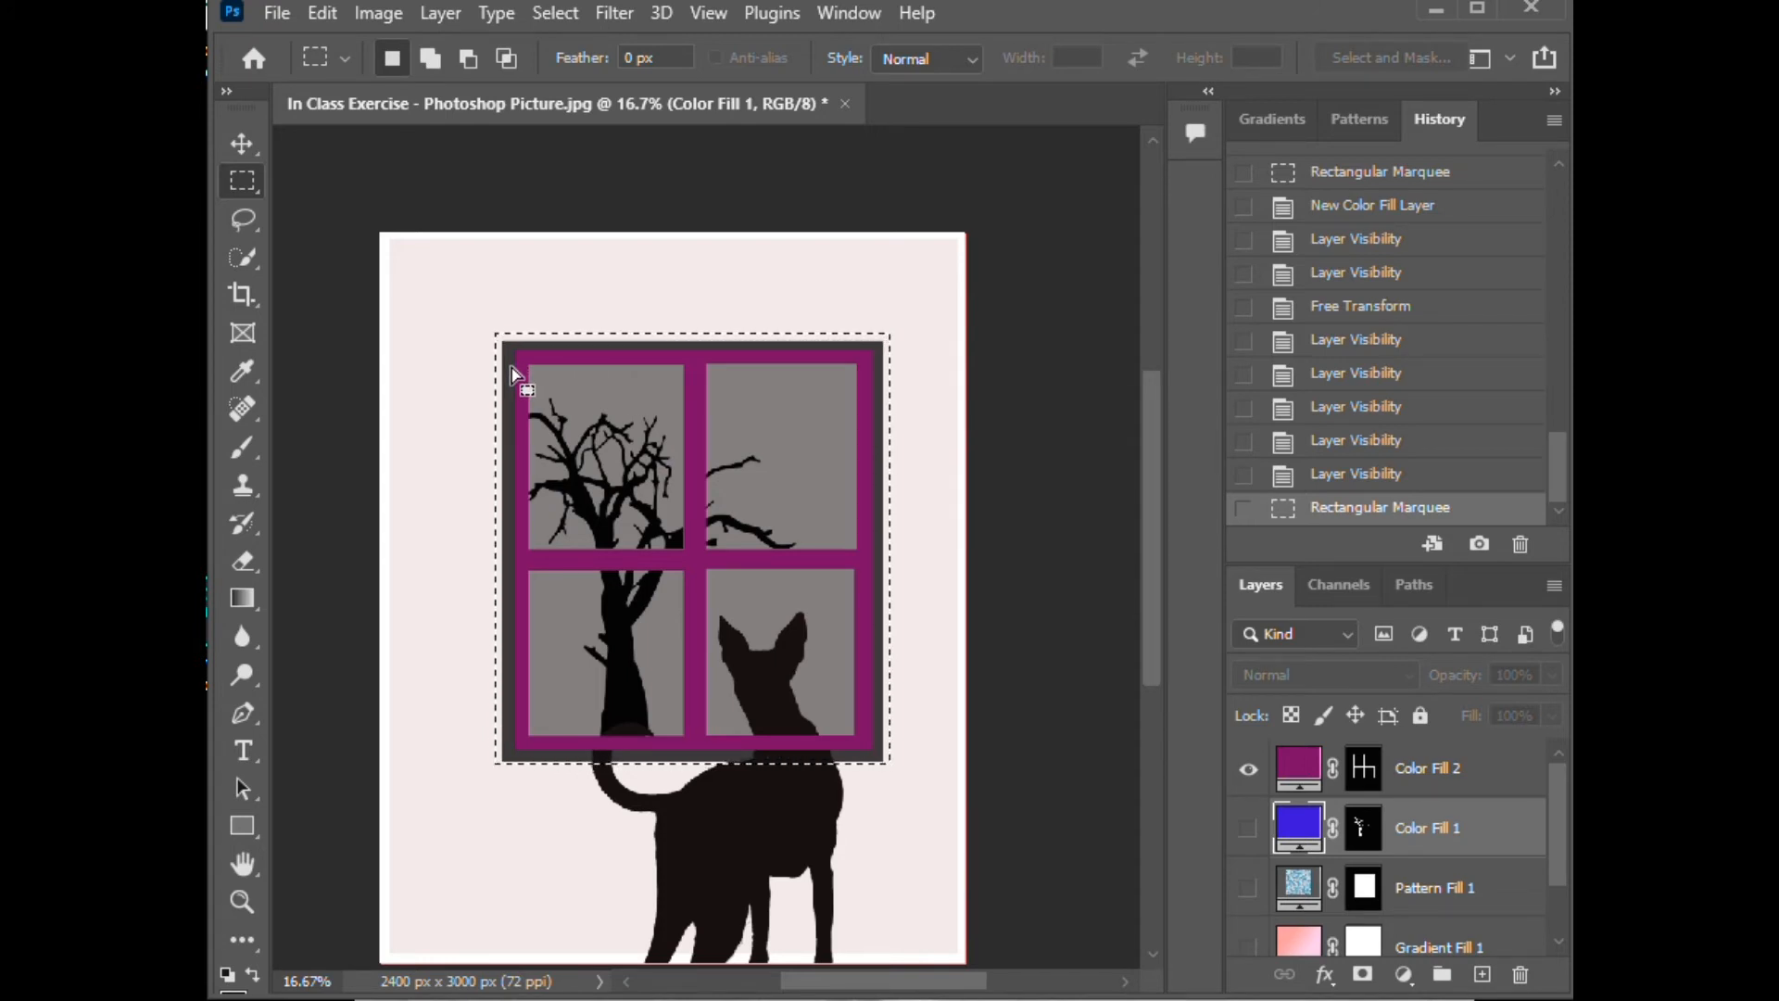
key(alt)
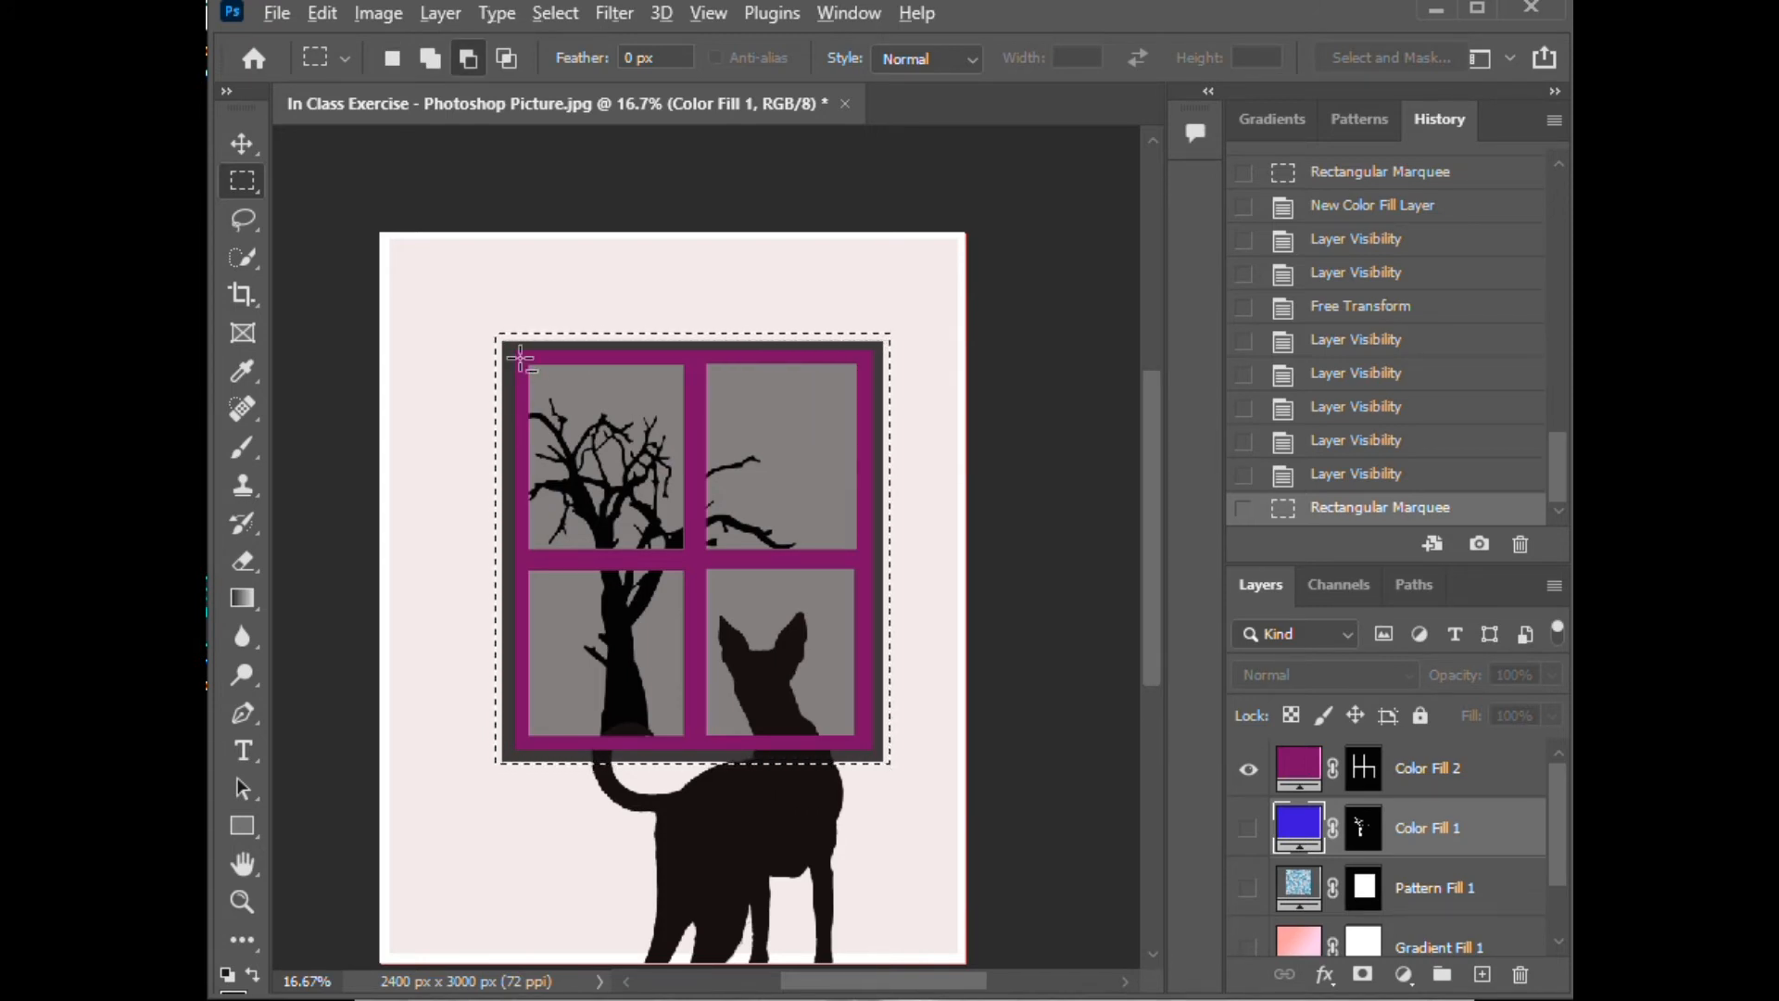
drag(521, 355, 869, 741)
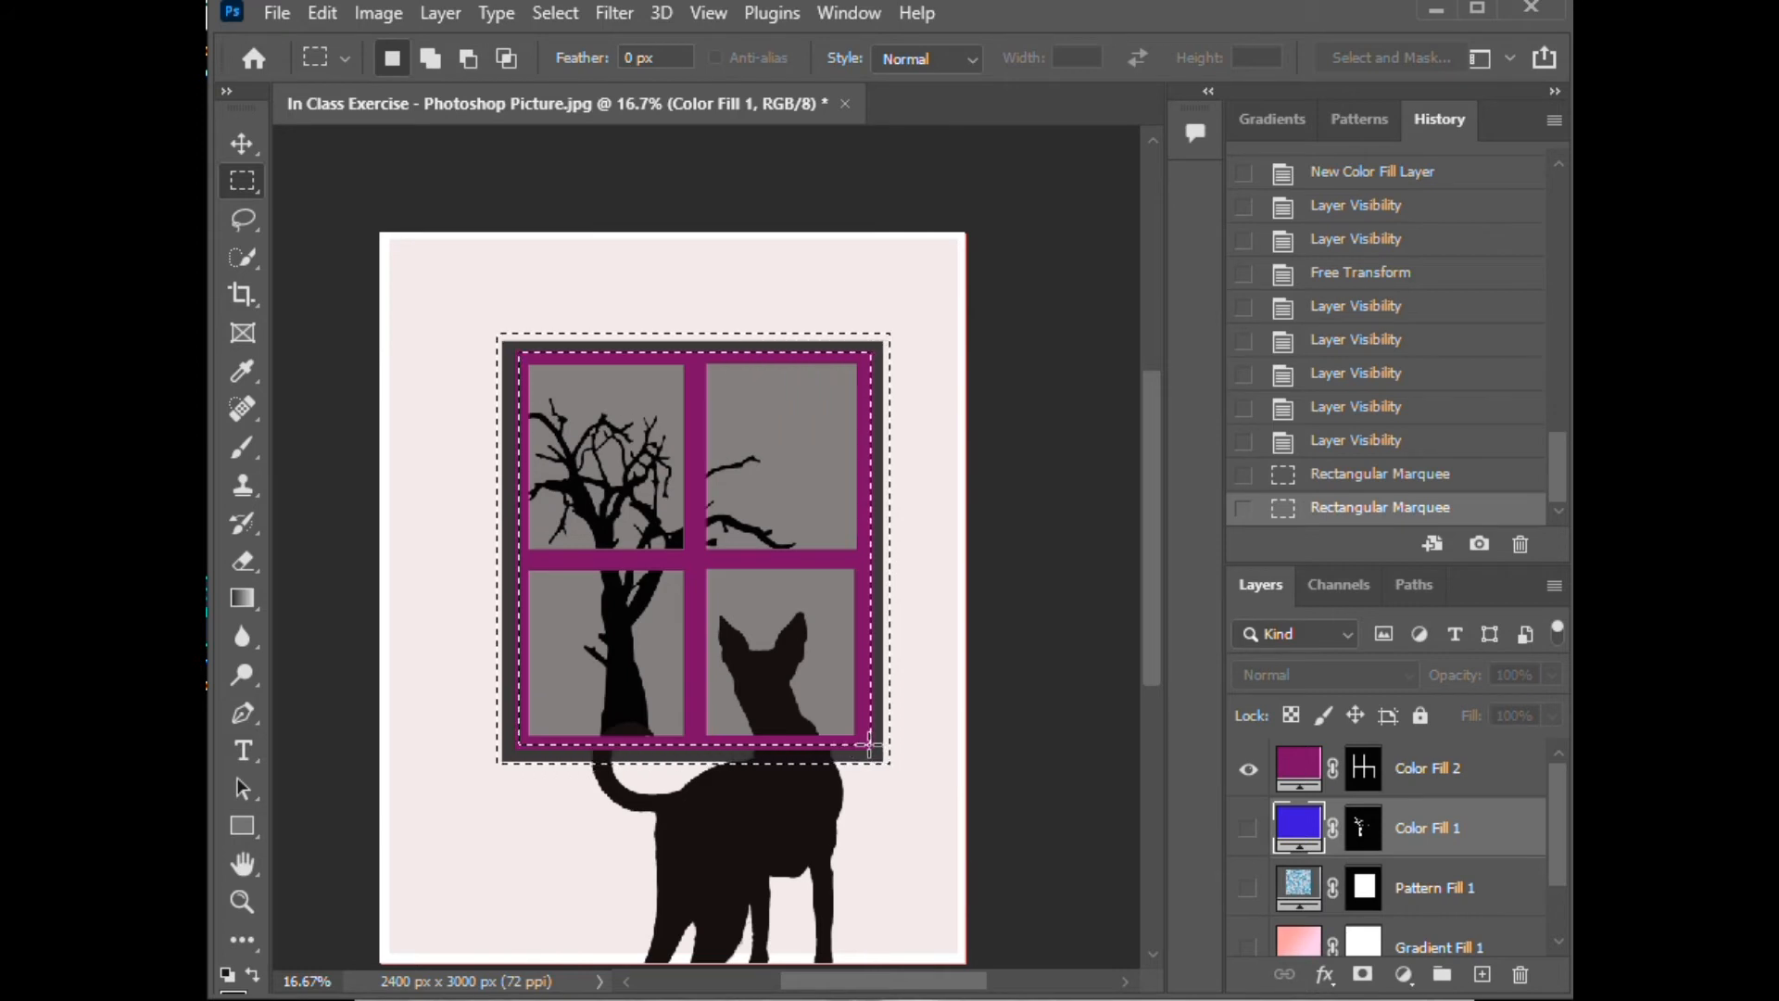
Step: Fill the selected outer window border with a solid colour fill layer in purple #9b2994
click(1404, 974)
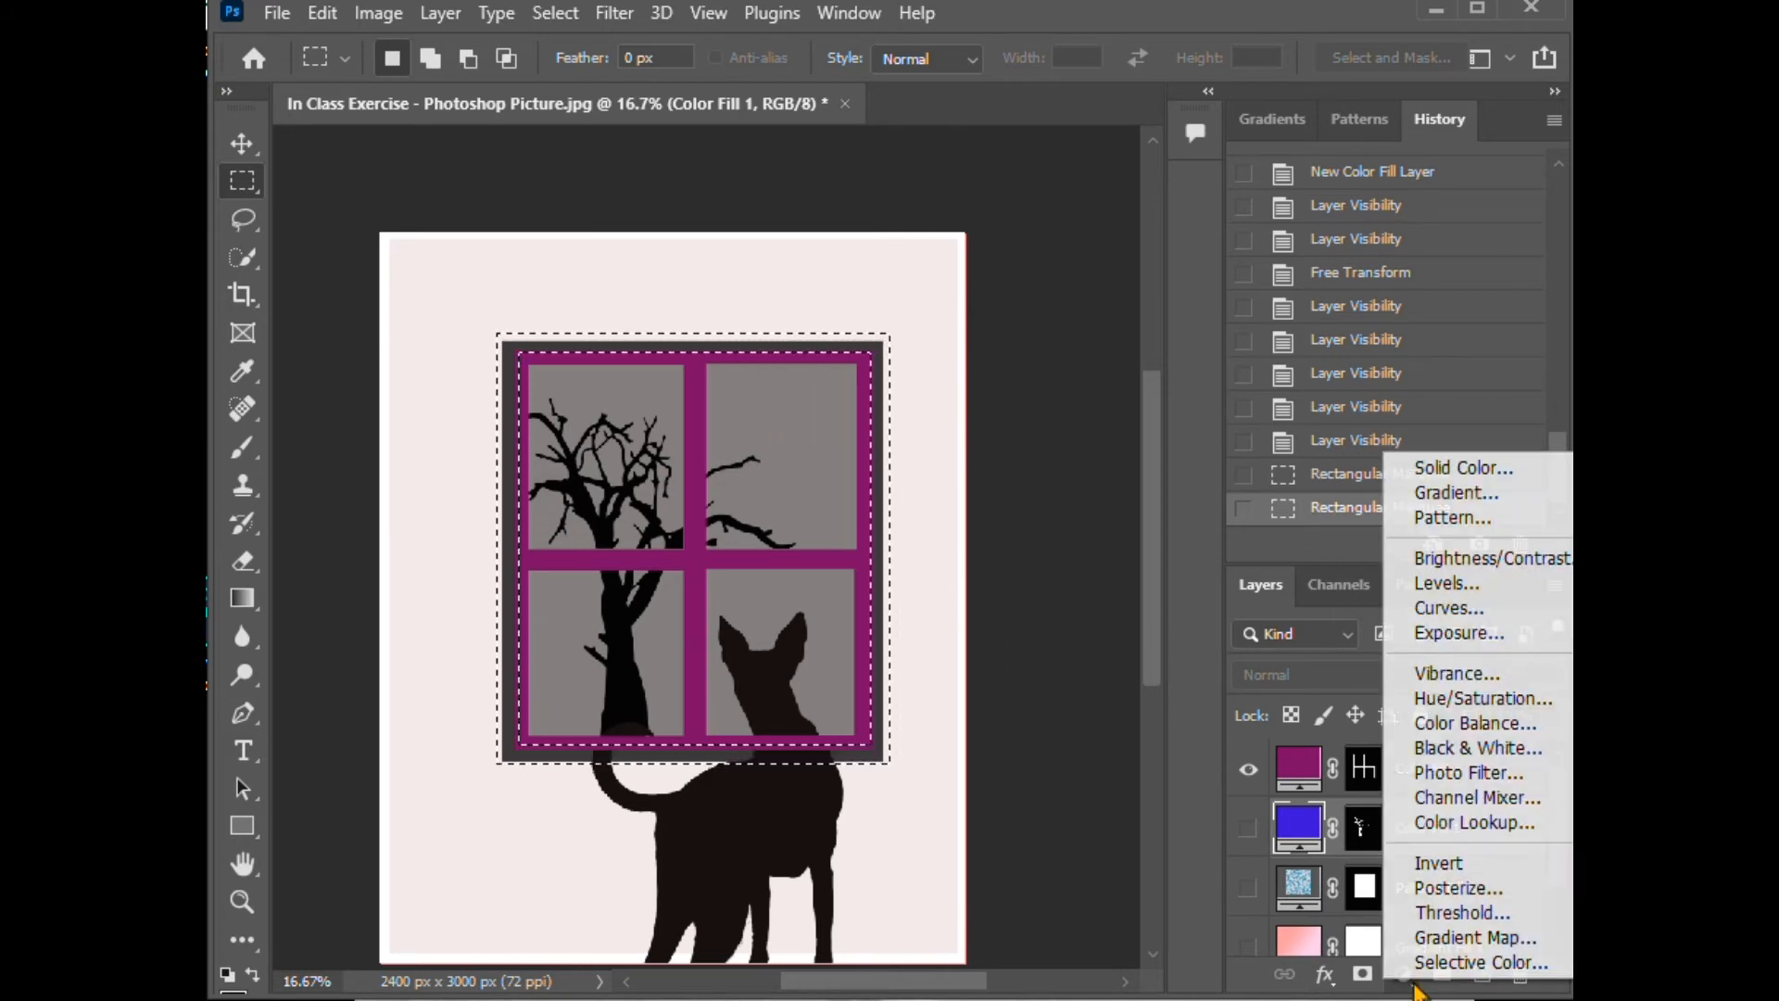
click(1432, 476)
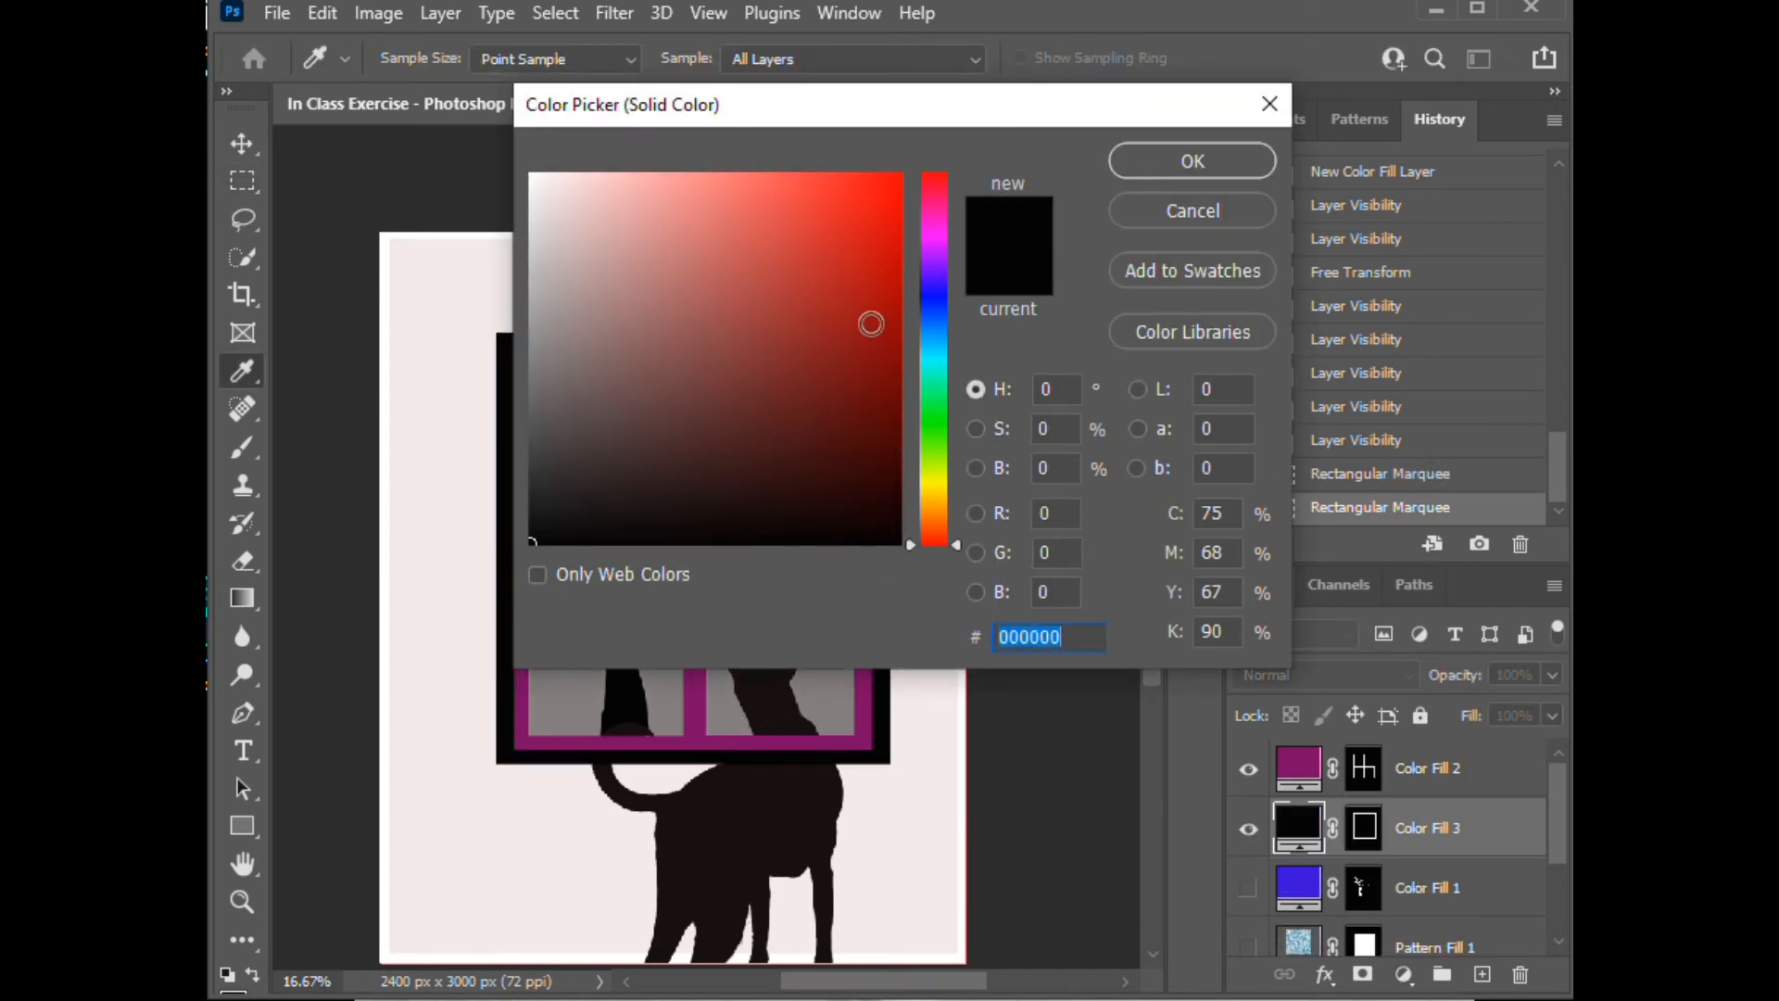
click(939, 232)
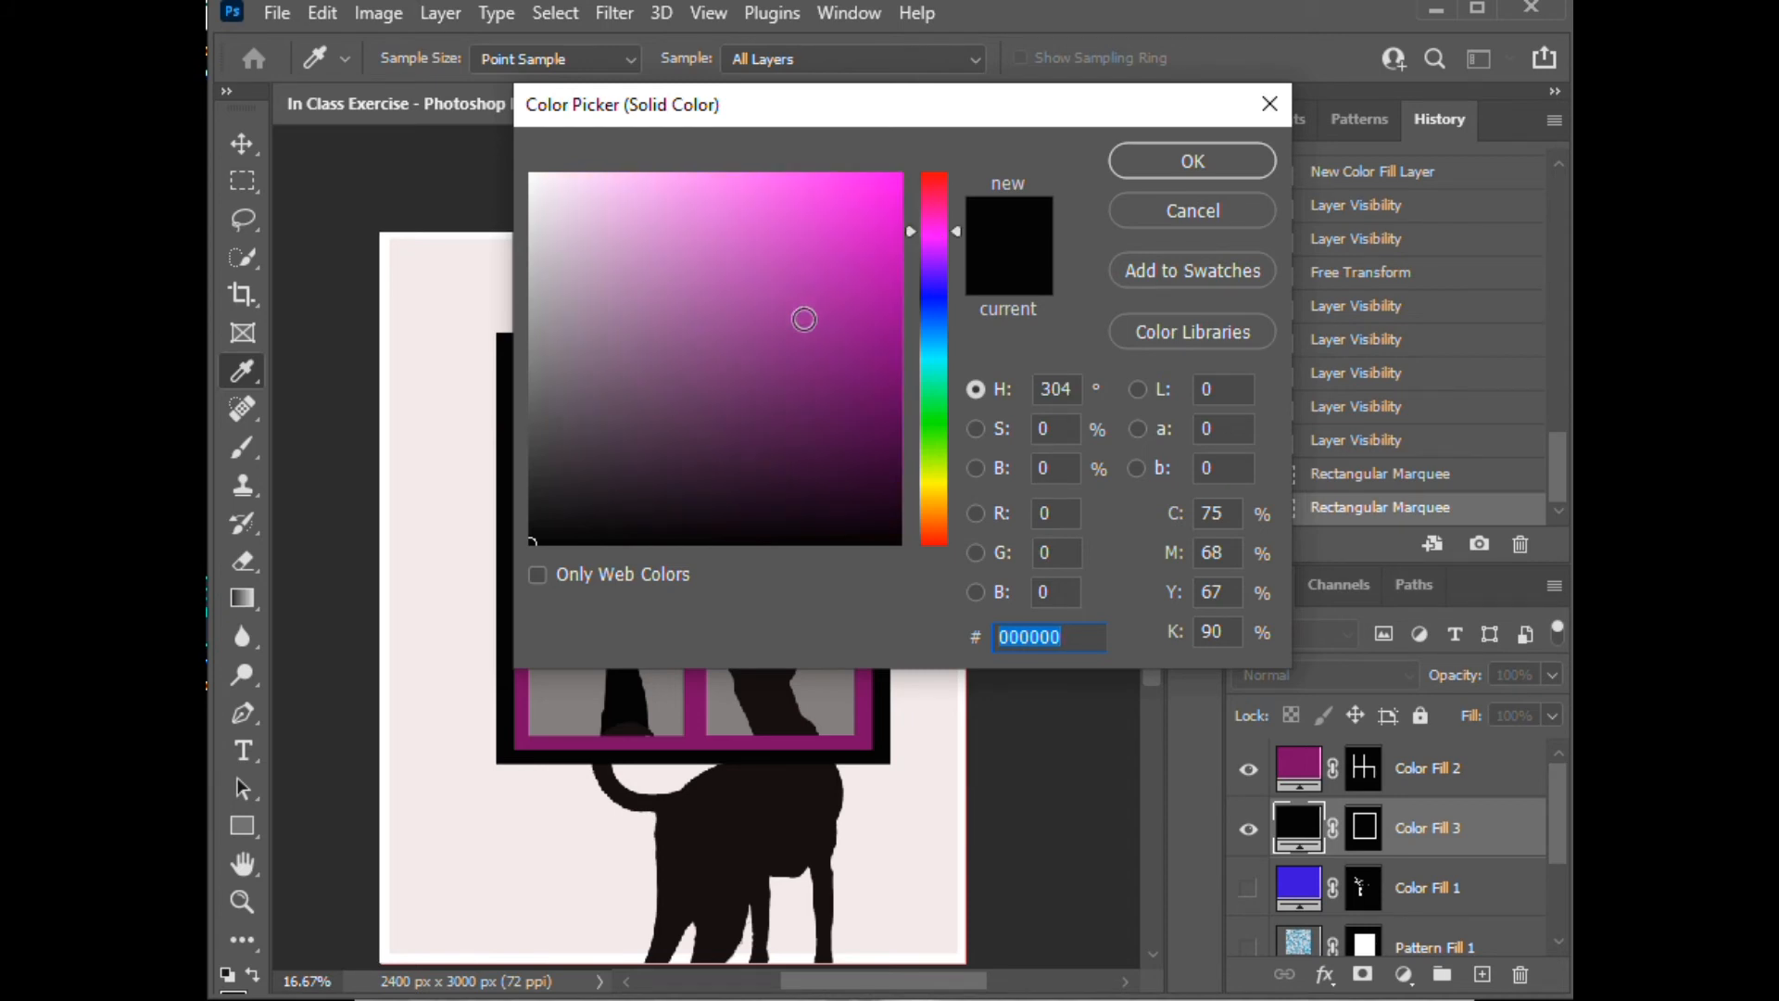
click(803, 318)
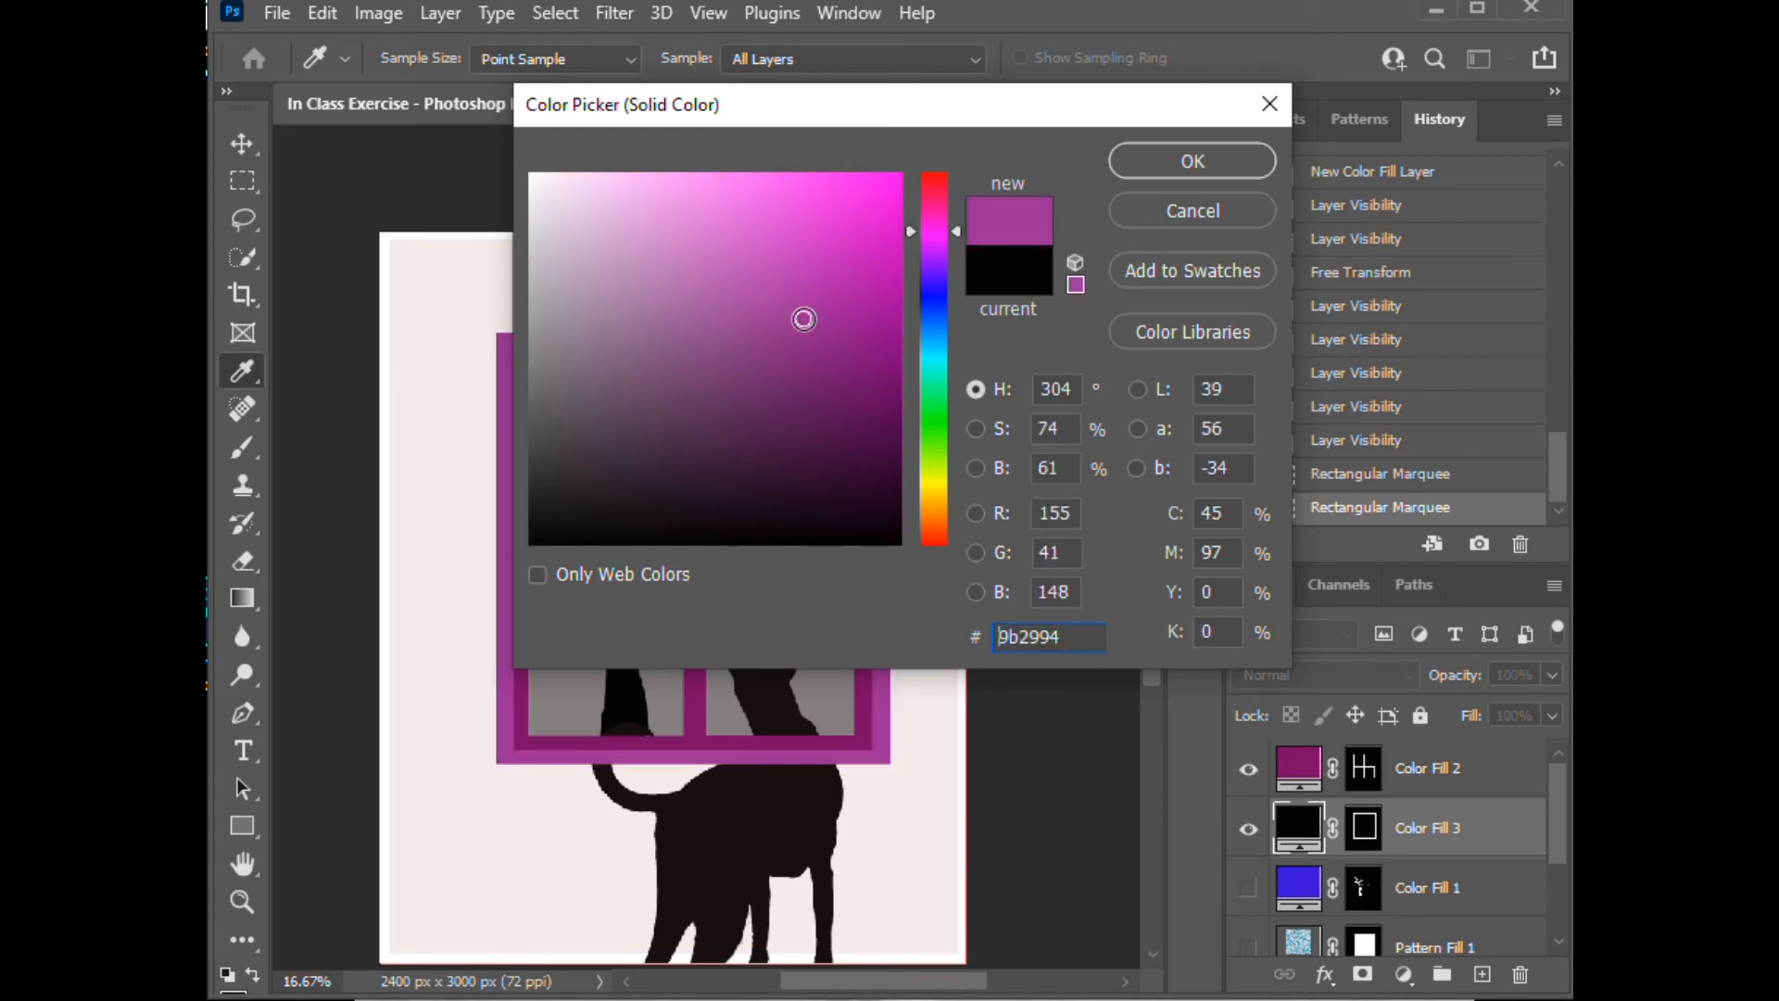
click(1177, 165)
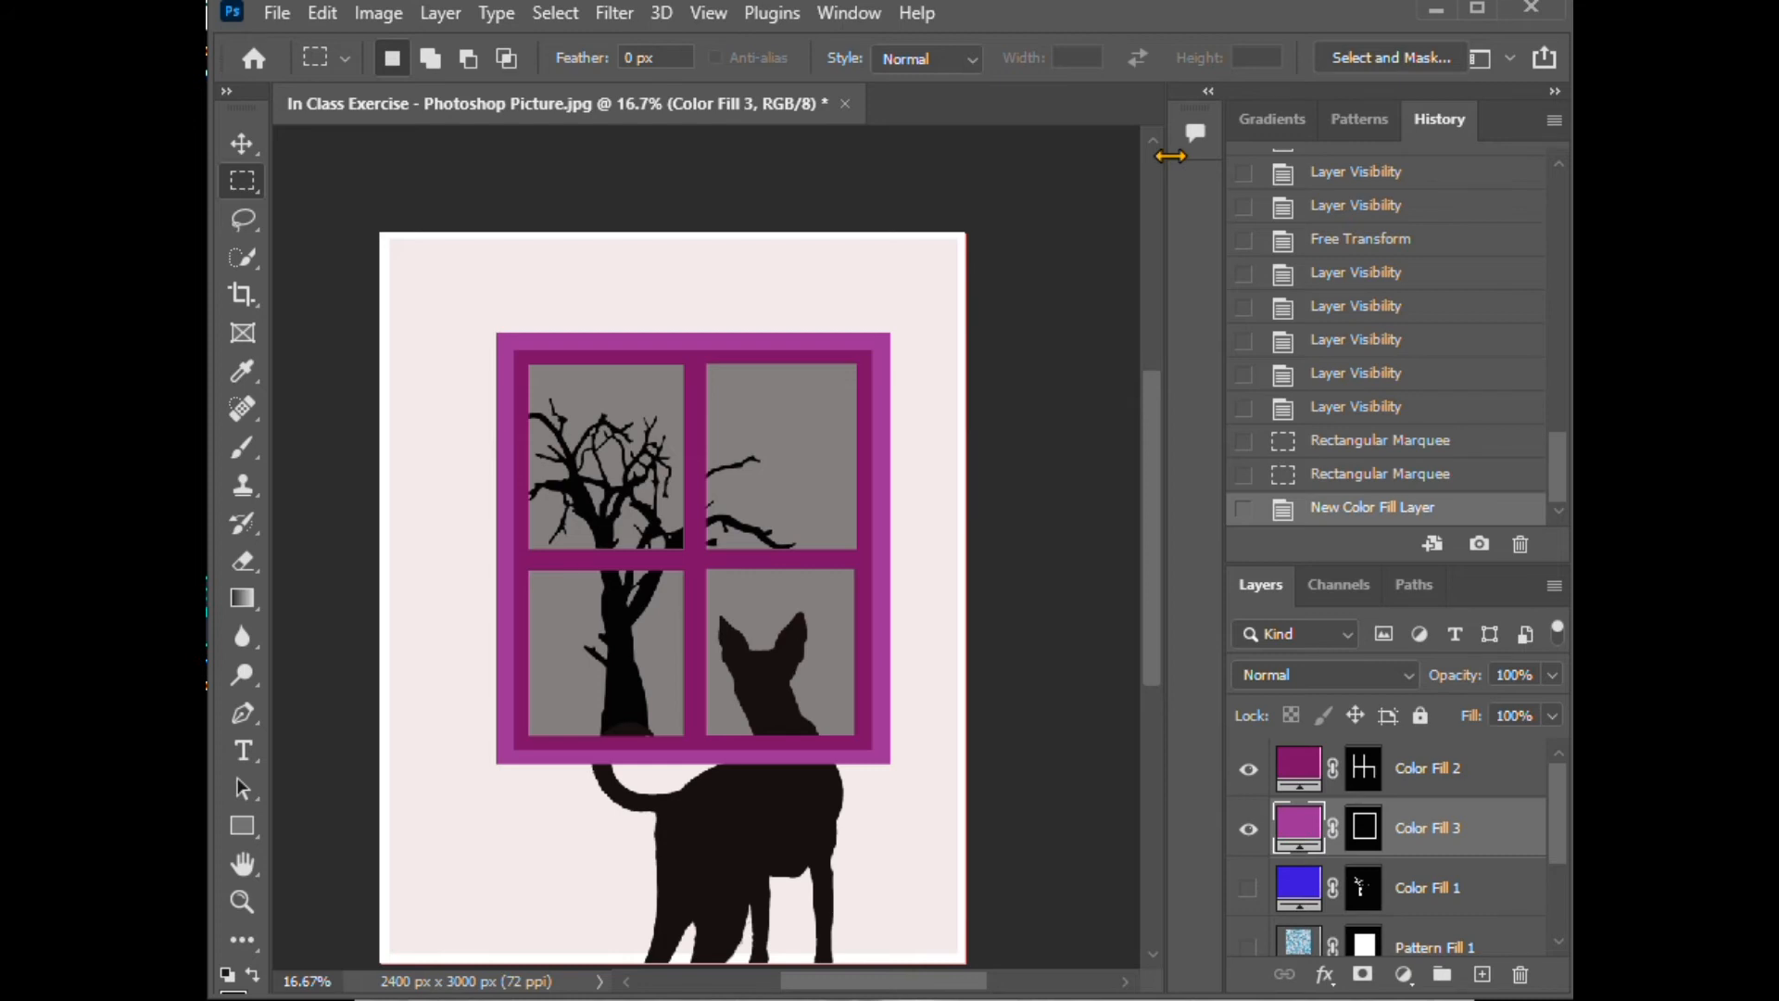
Step: Hide the Color Fill 2 and Color Fill 3 layers to expose the original window and dog
click(1248, 769)
click(1247, 828)
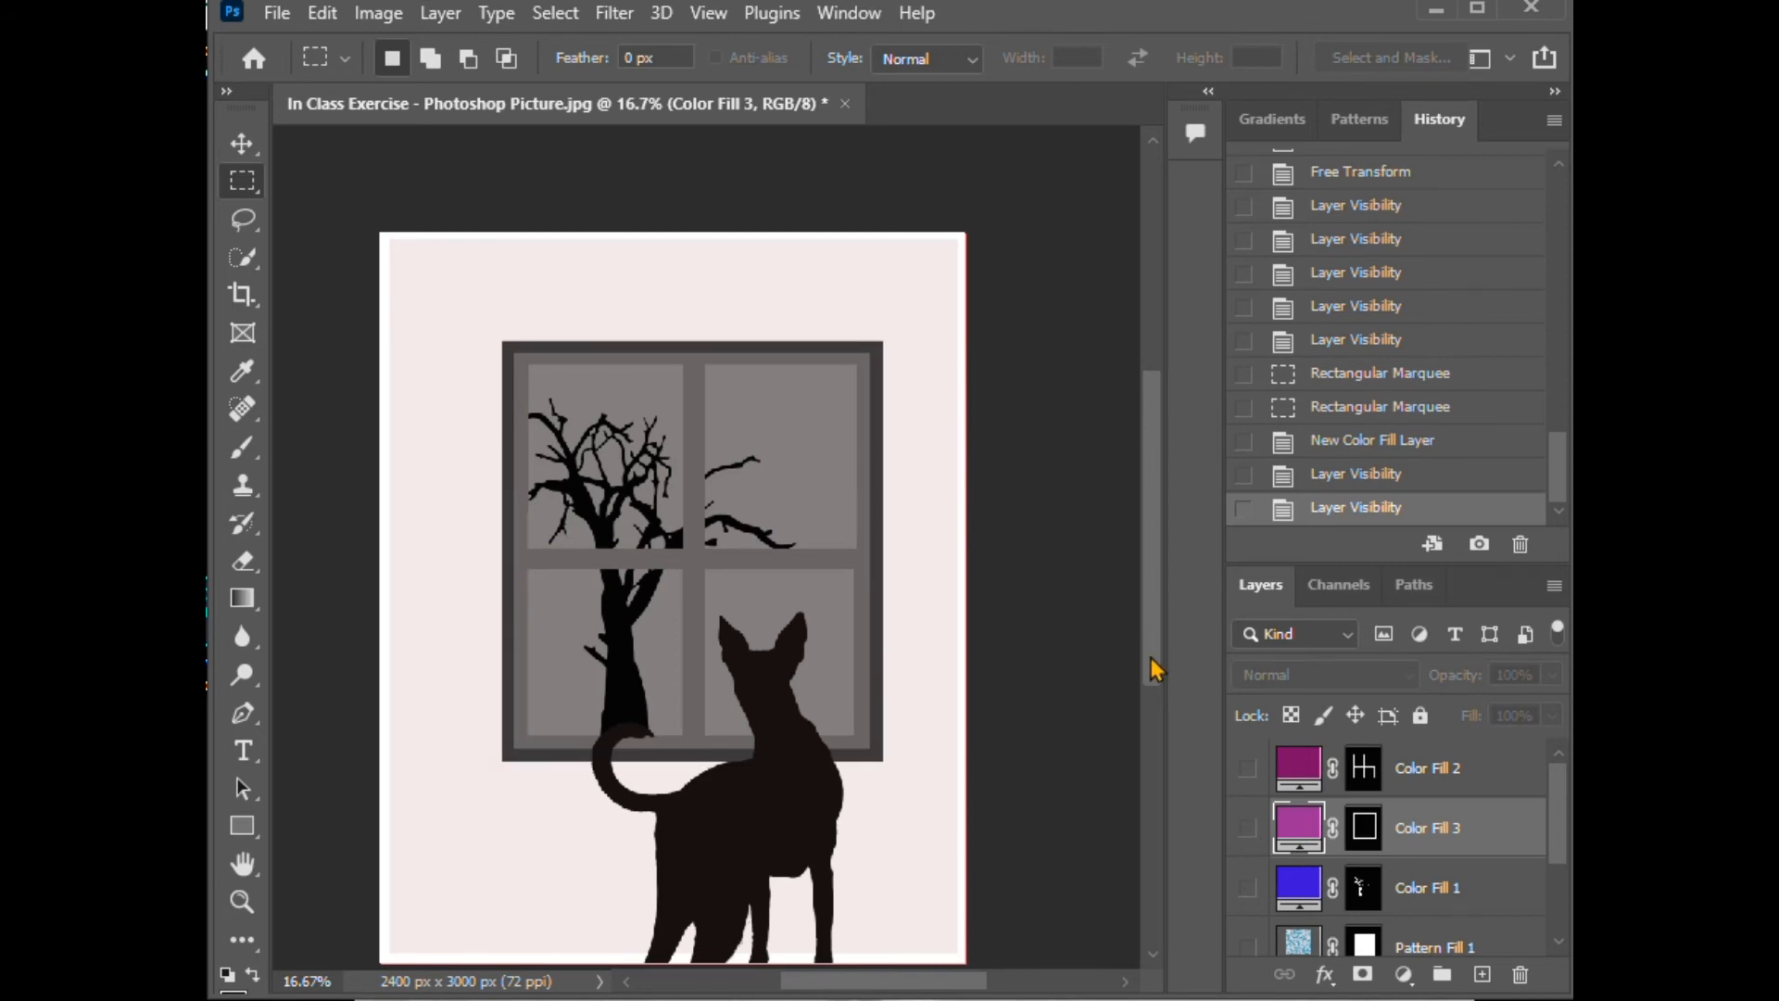
scroll(1156, 684, down, 1)
scroll(1156, 684, down, 1)
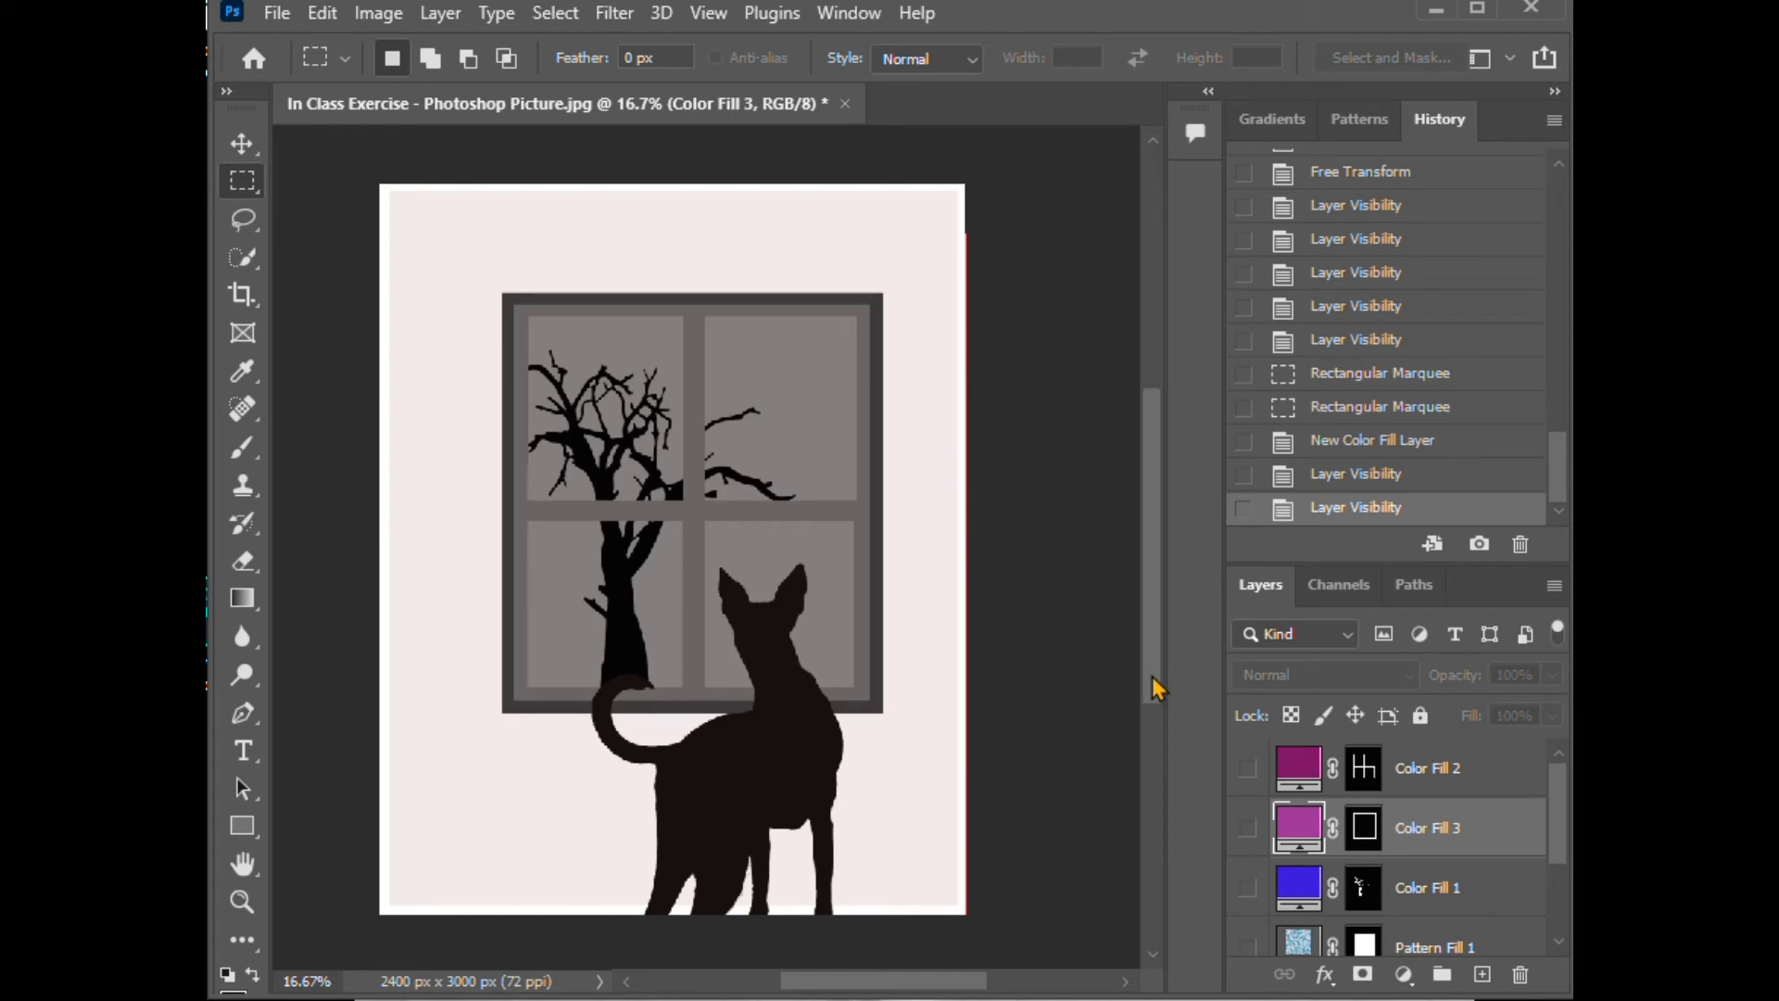
Step: Select the whole dog, including its legs and curled tail, with the Quick Selection tool
key(ctrl+plus)
drag(1152, 678, 1148, 762)
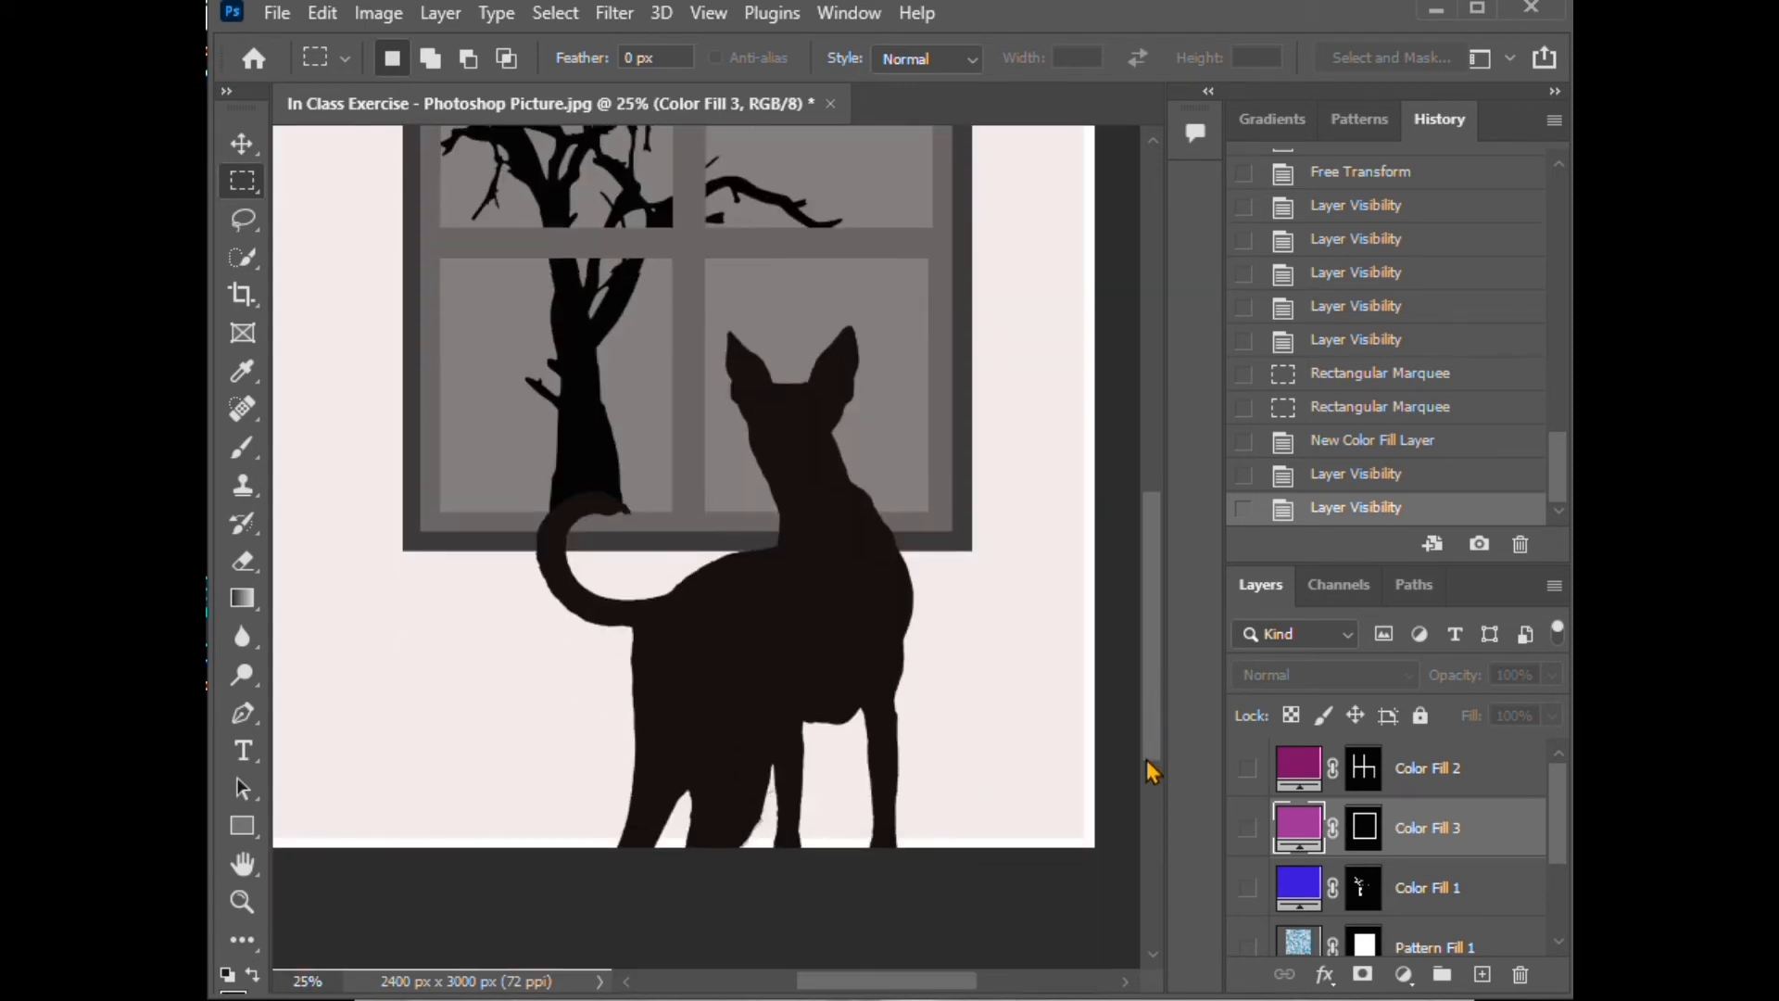
key(ctrl+plus)
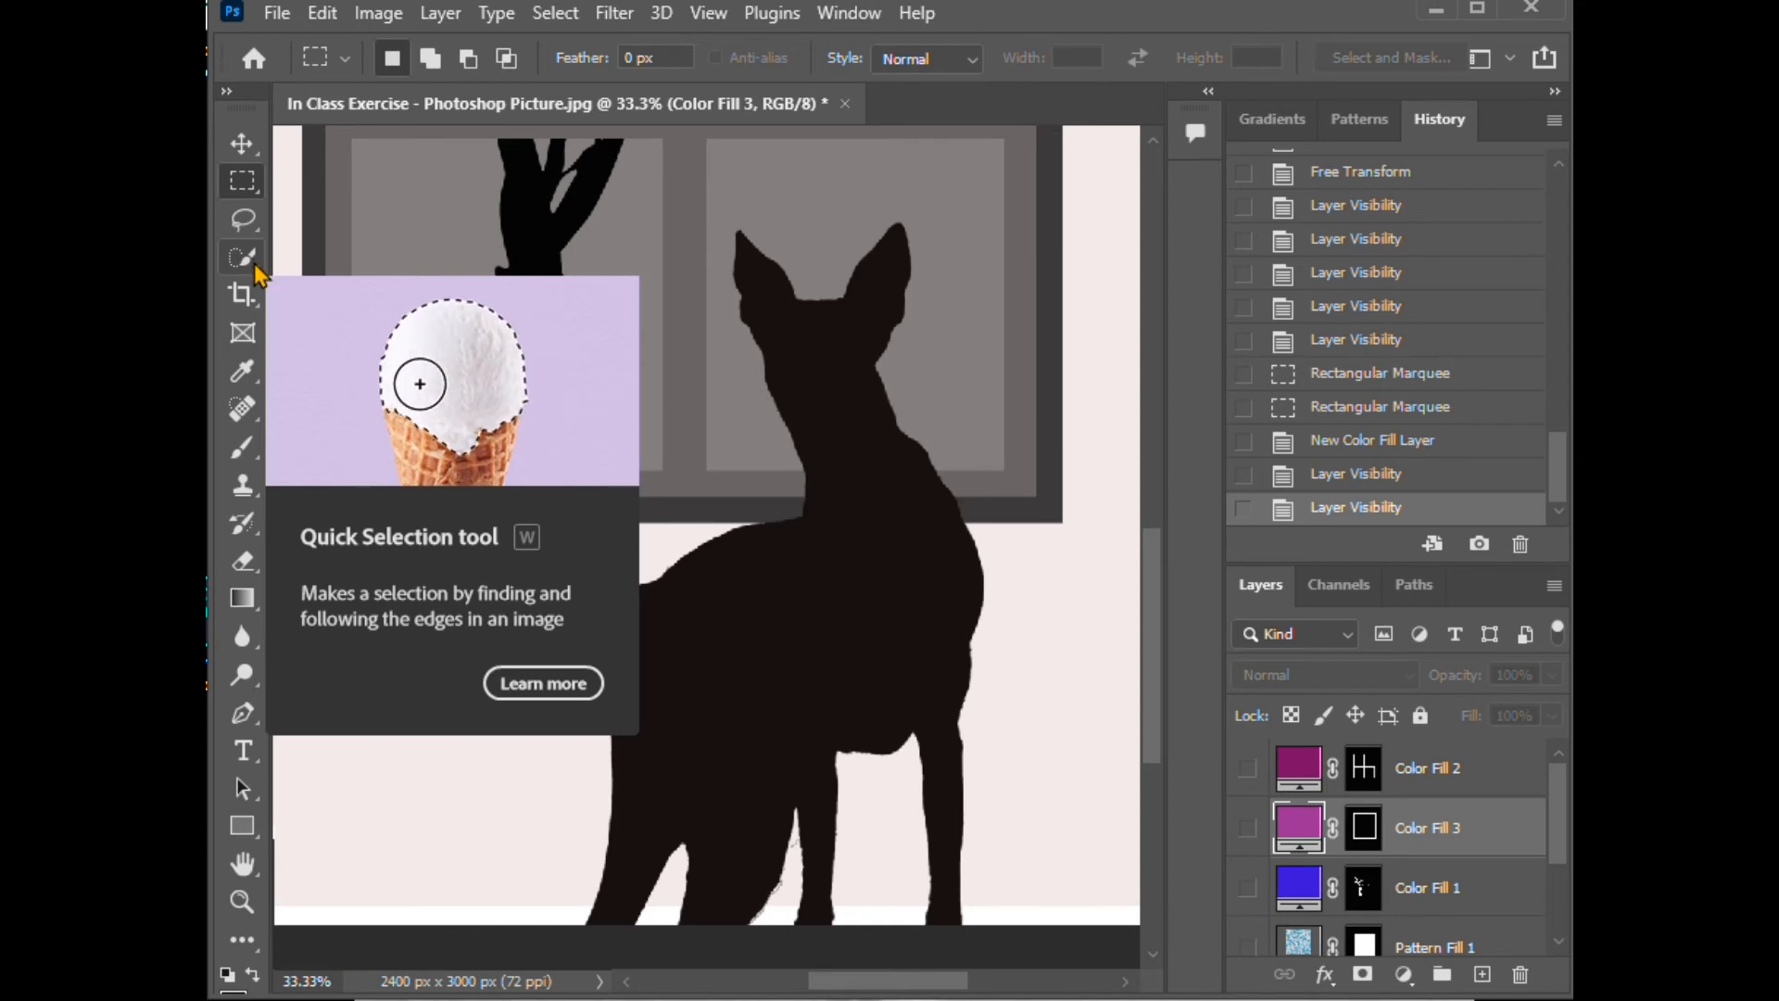
click(256, 269)
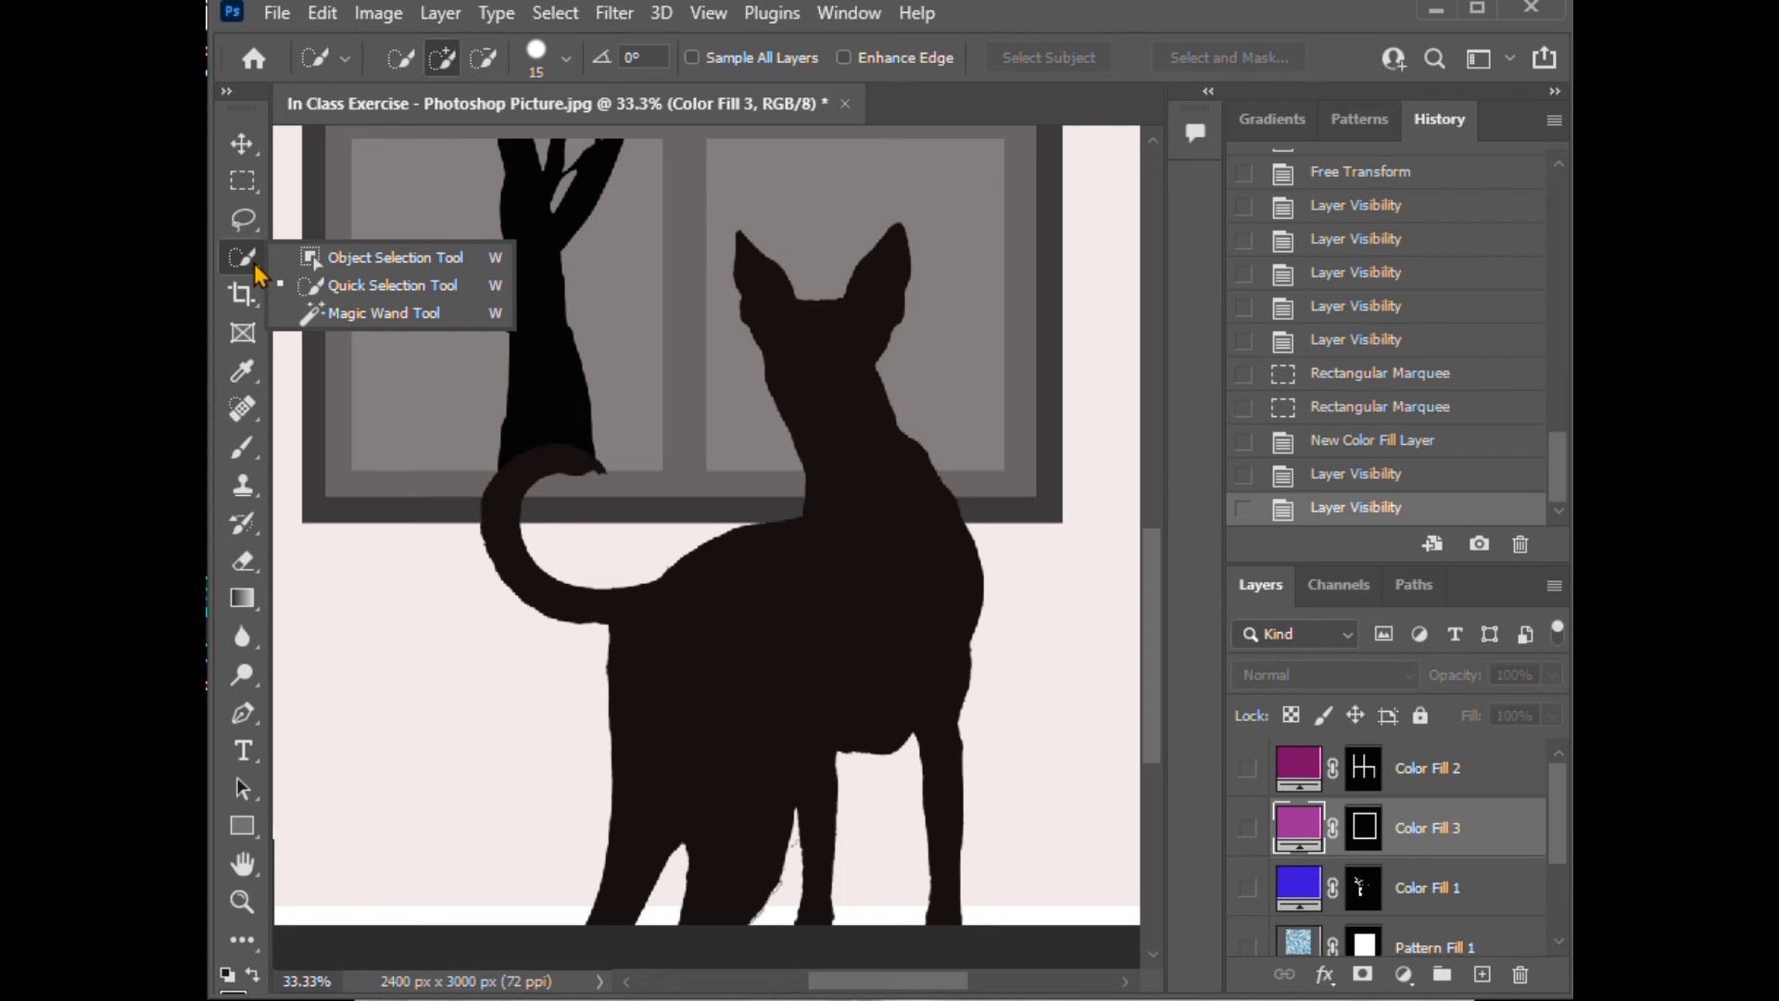
click(245, 269)
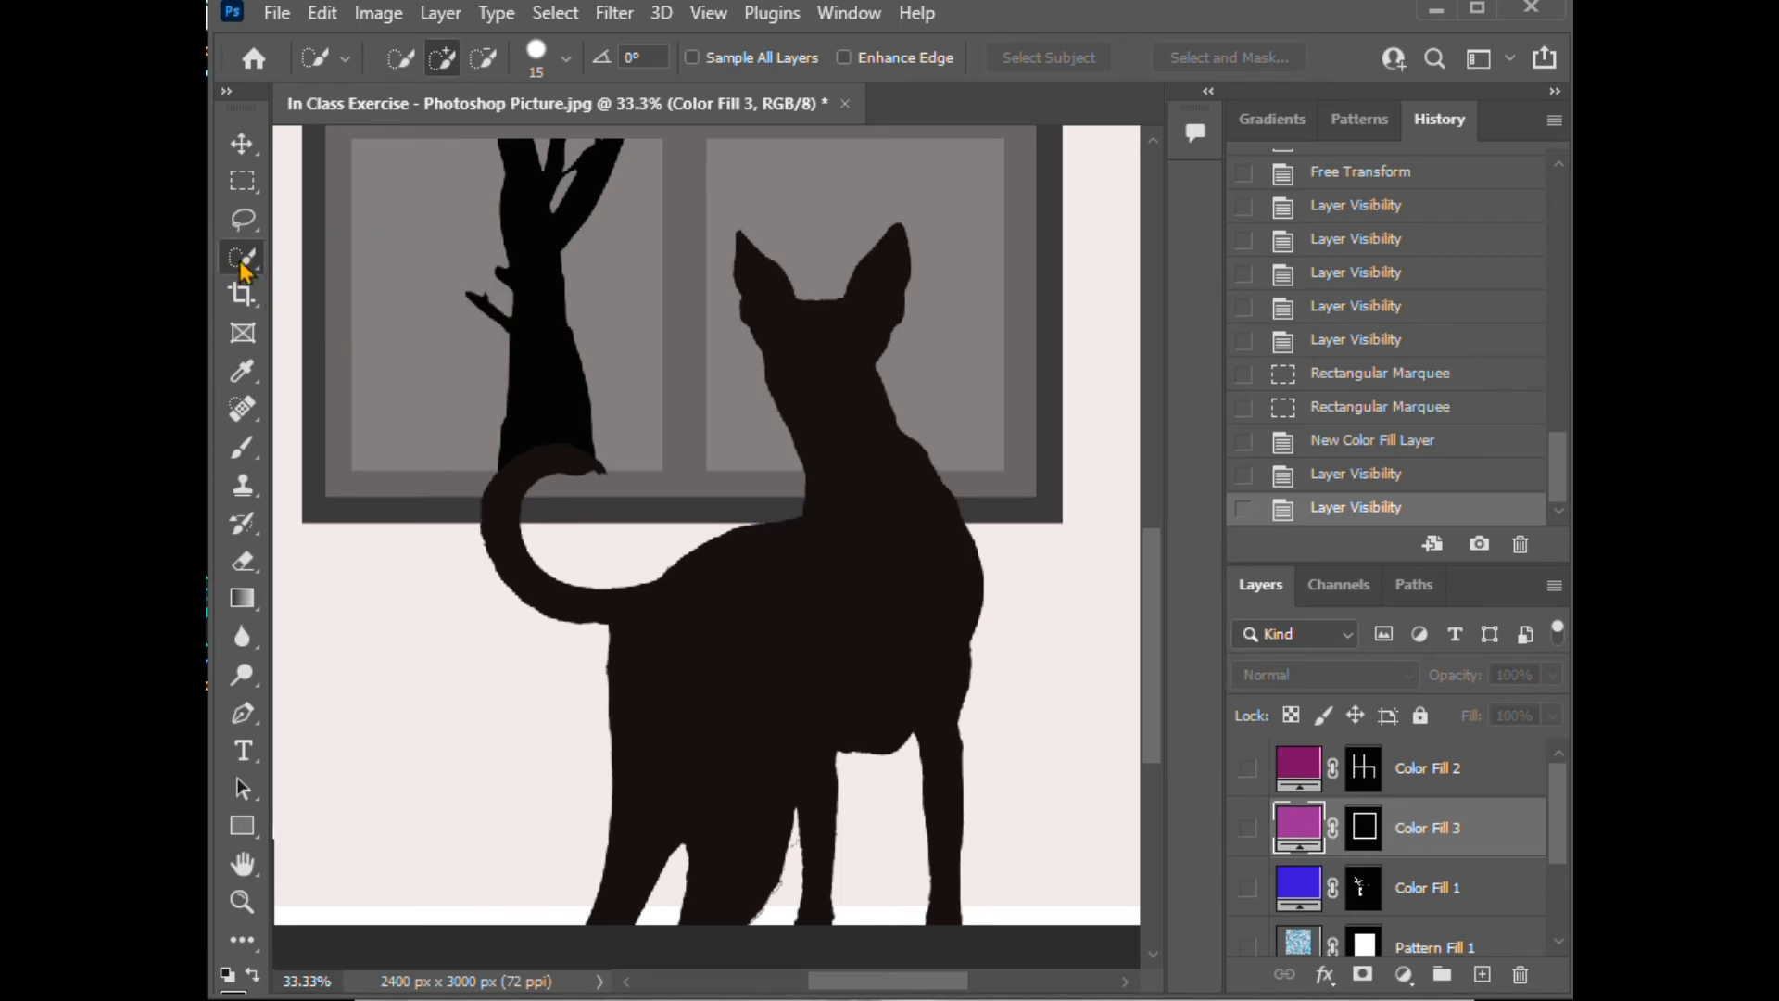
drag(838, 431, 846, 457)
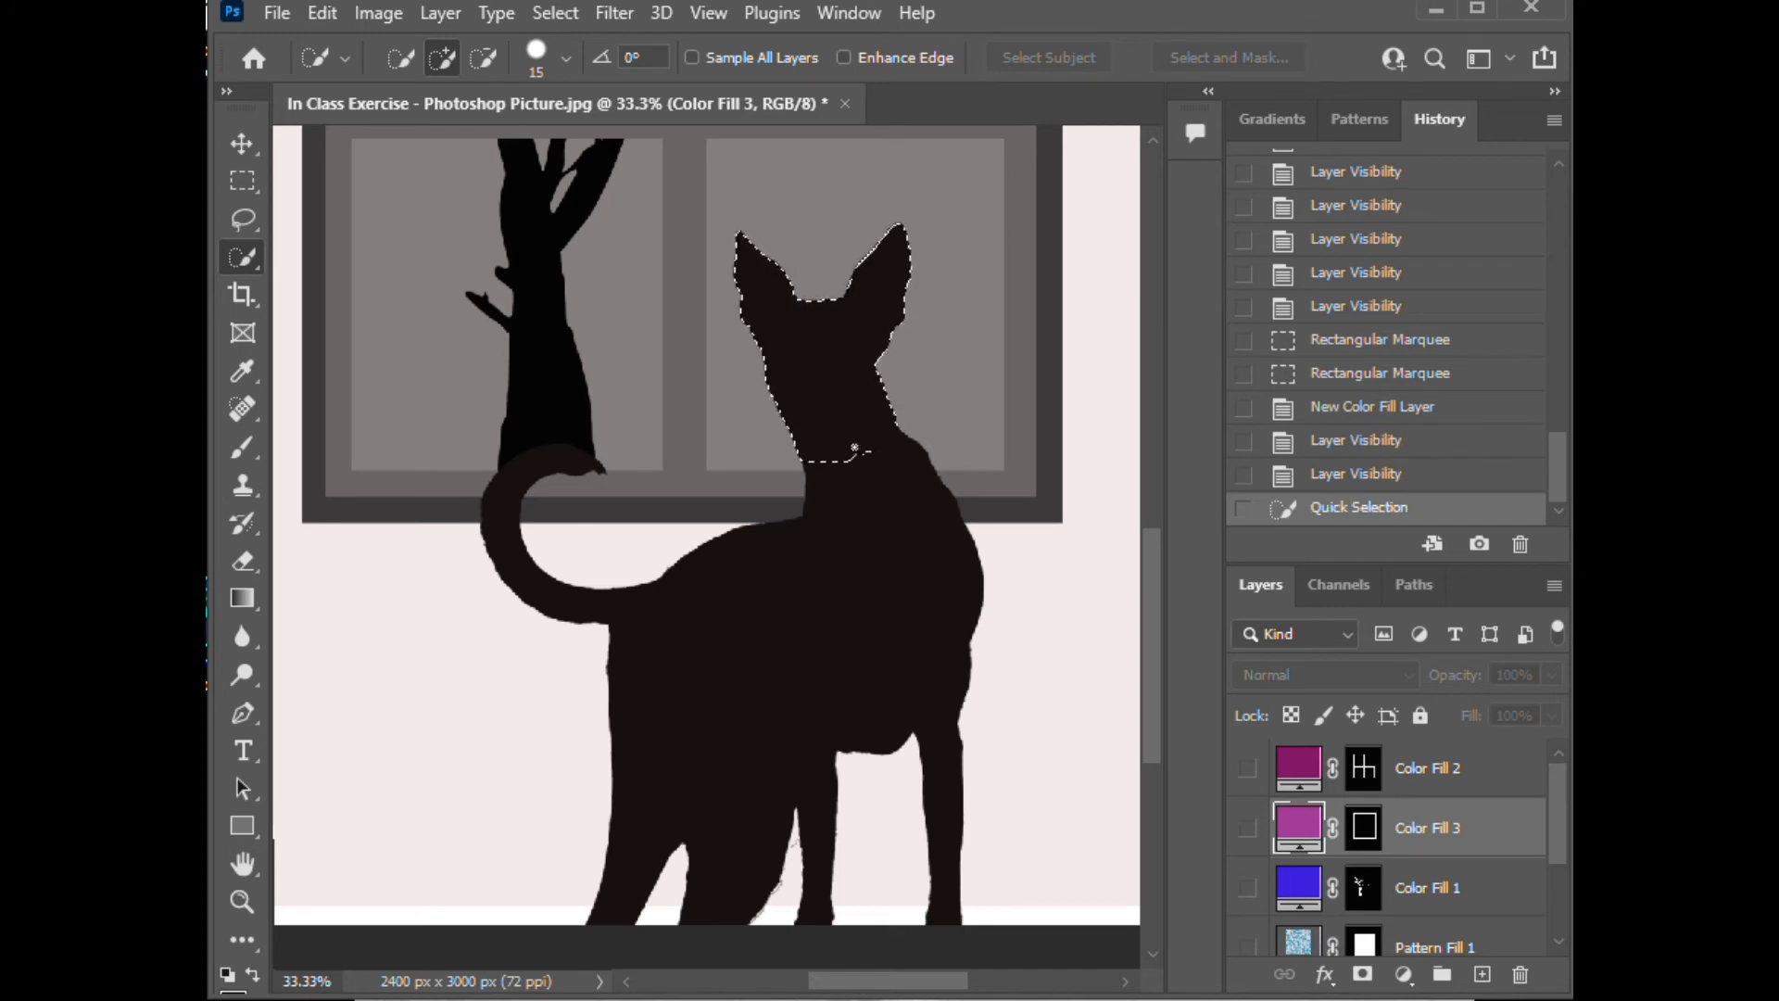
drag(854, 450, 893, 556)
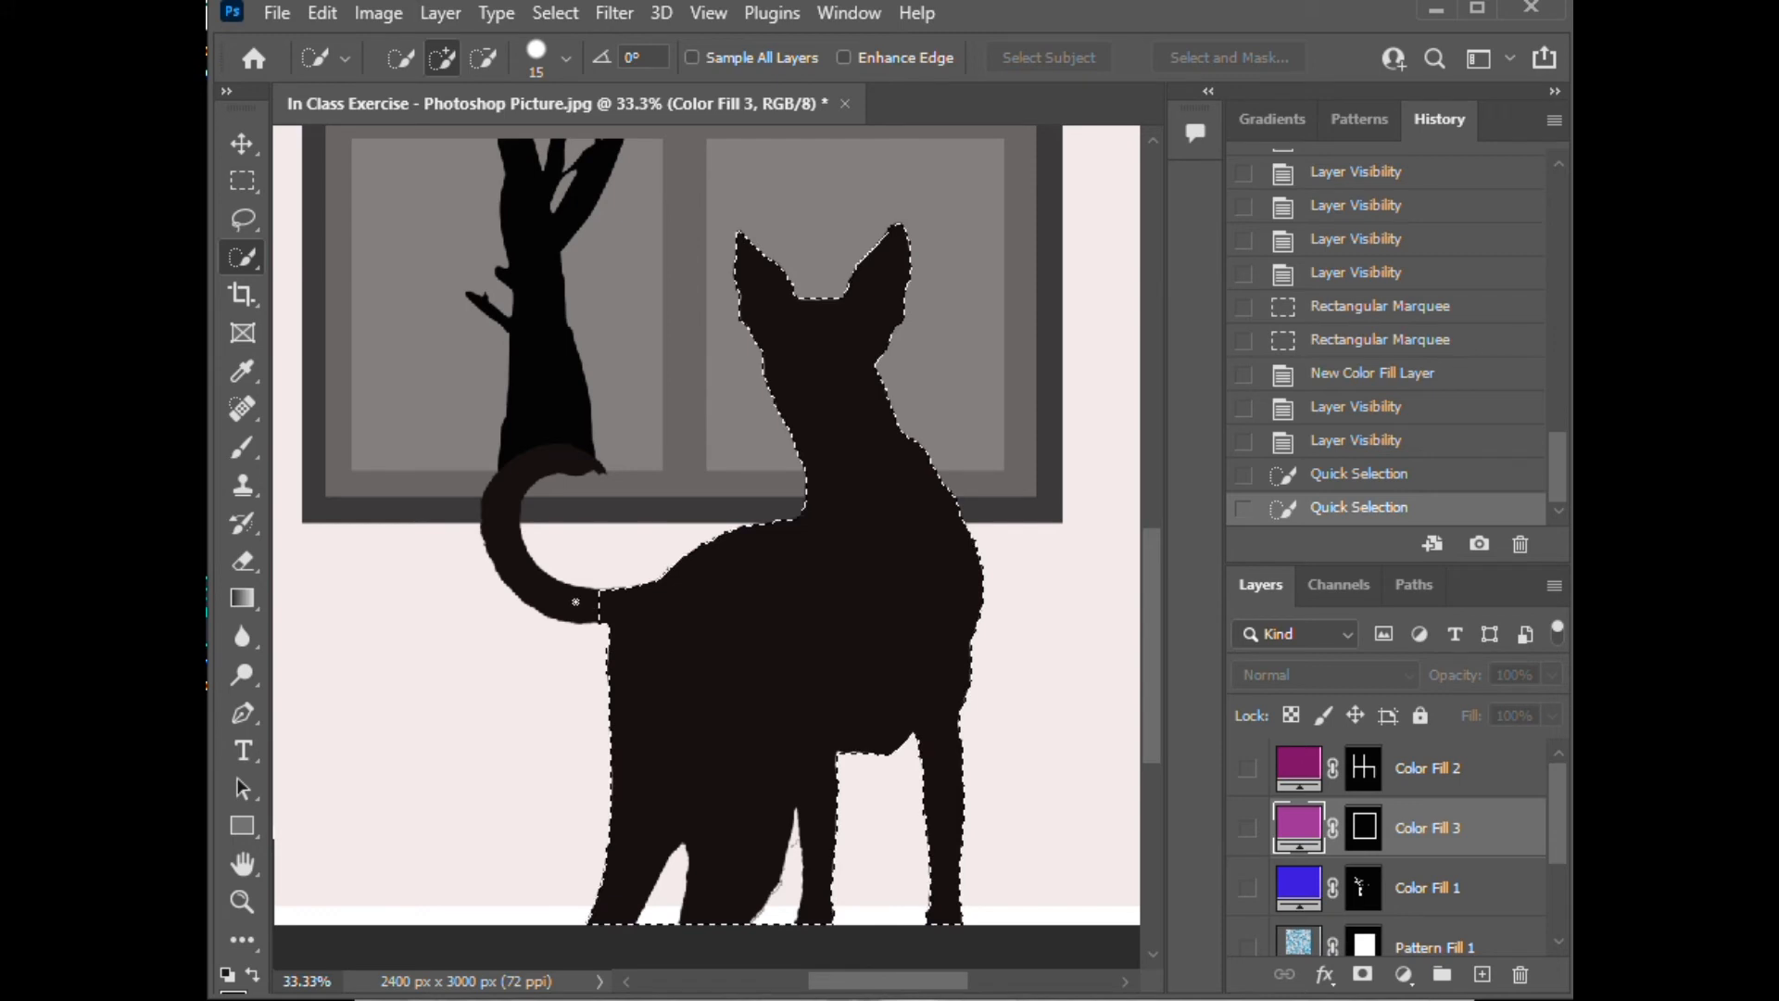
mouse_move(575, 602)
mouse_down()
mouse_move(498, 534)
mouse_move(523, 479)
mouse_up()
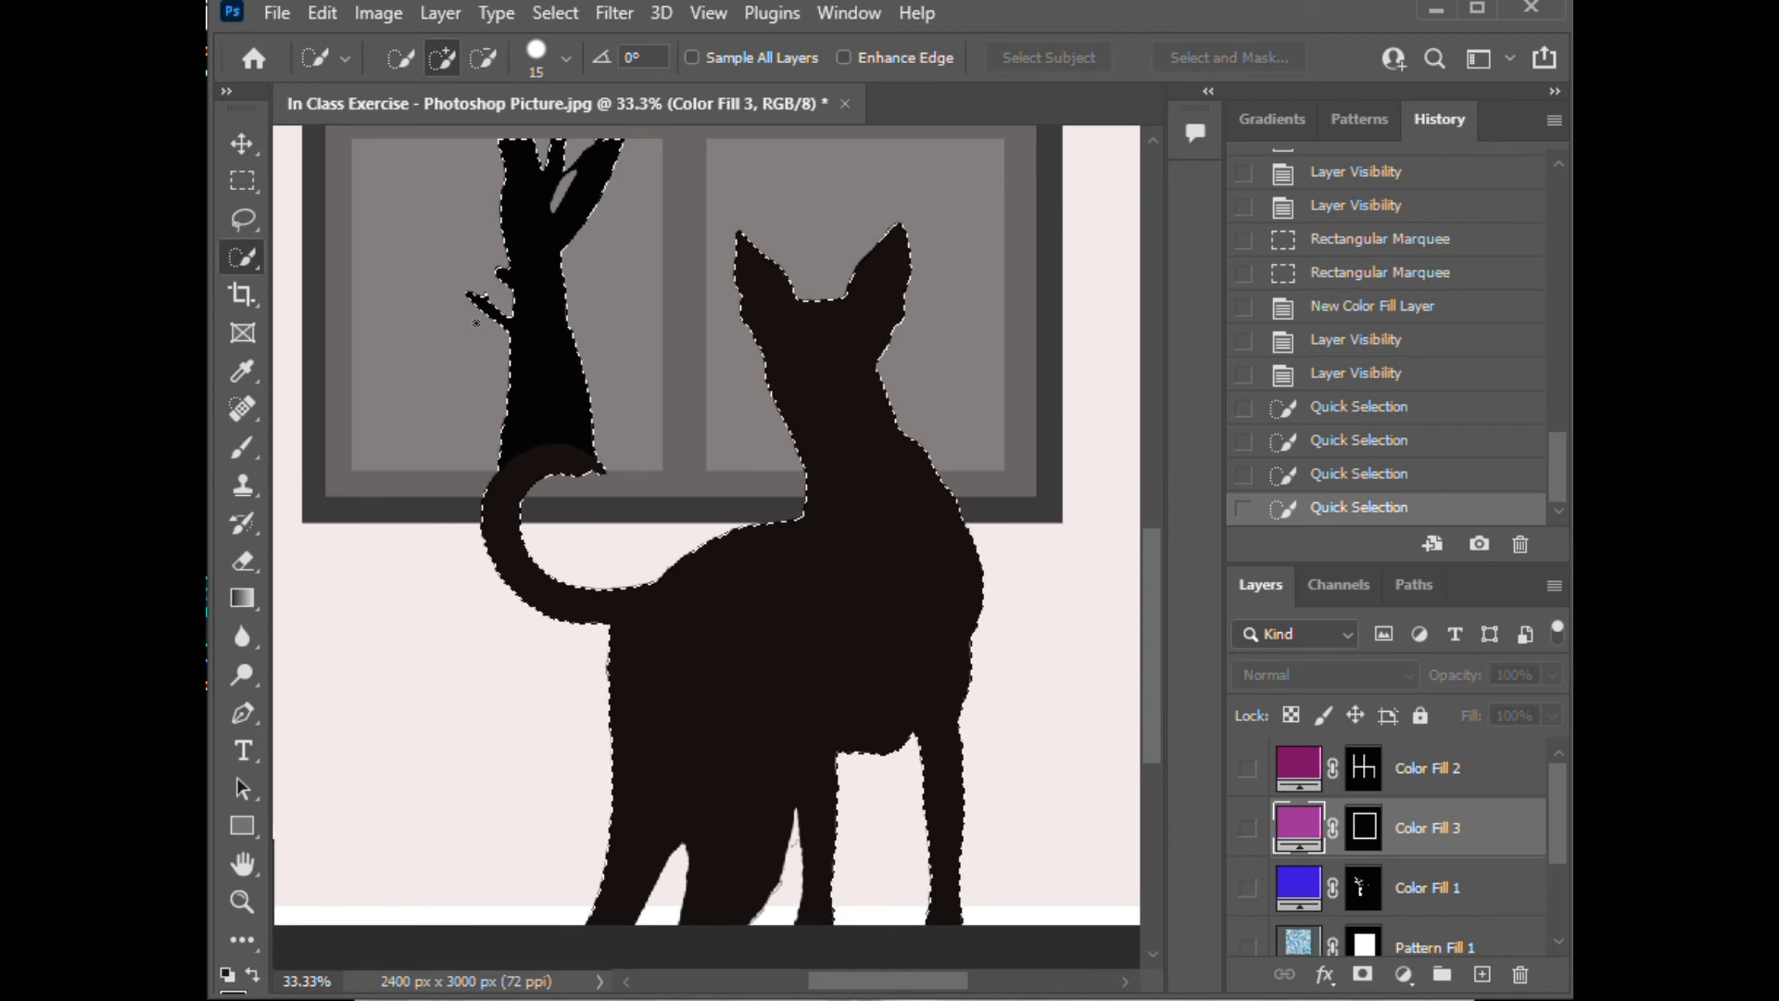
Step: Enlarge the Quick Selection brush to 40 and subtract the tree trunk and branches from the dog selection
key(alt)
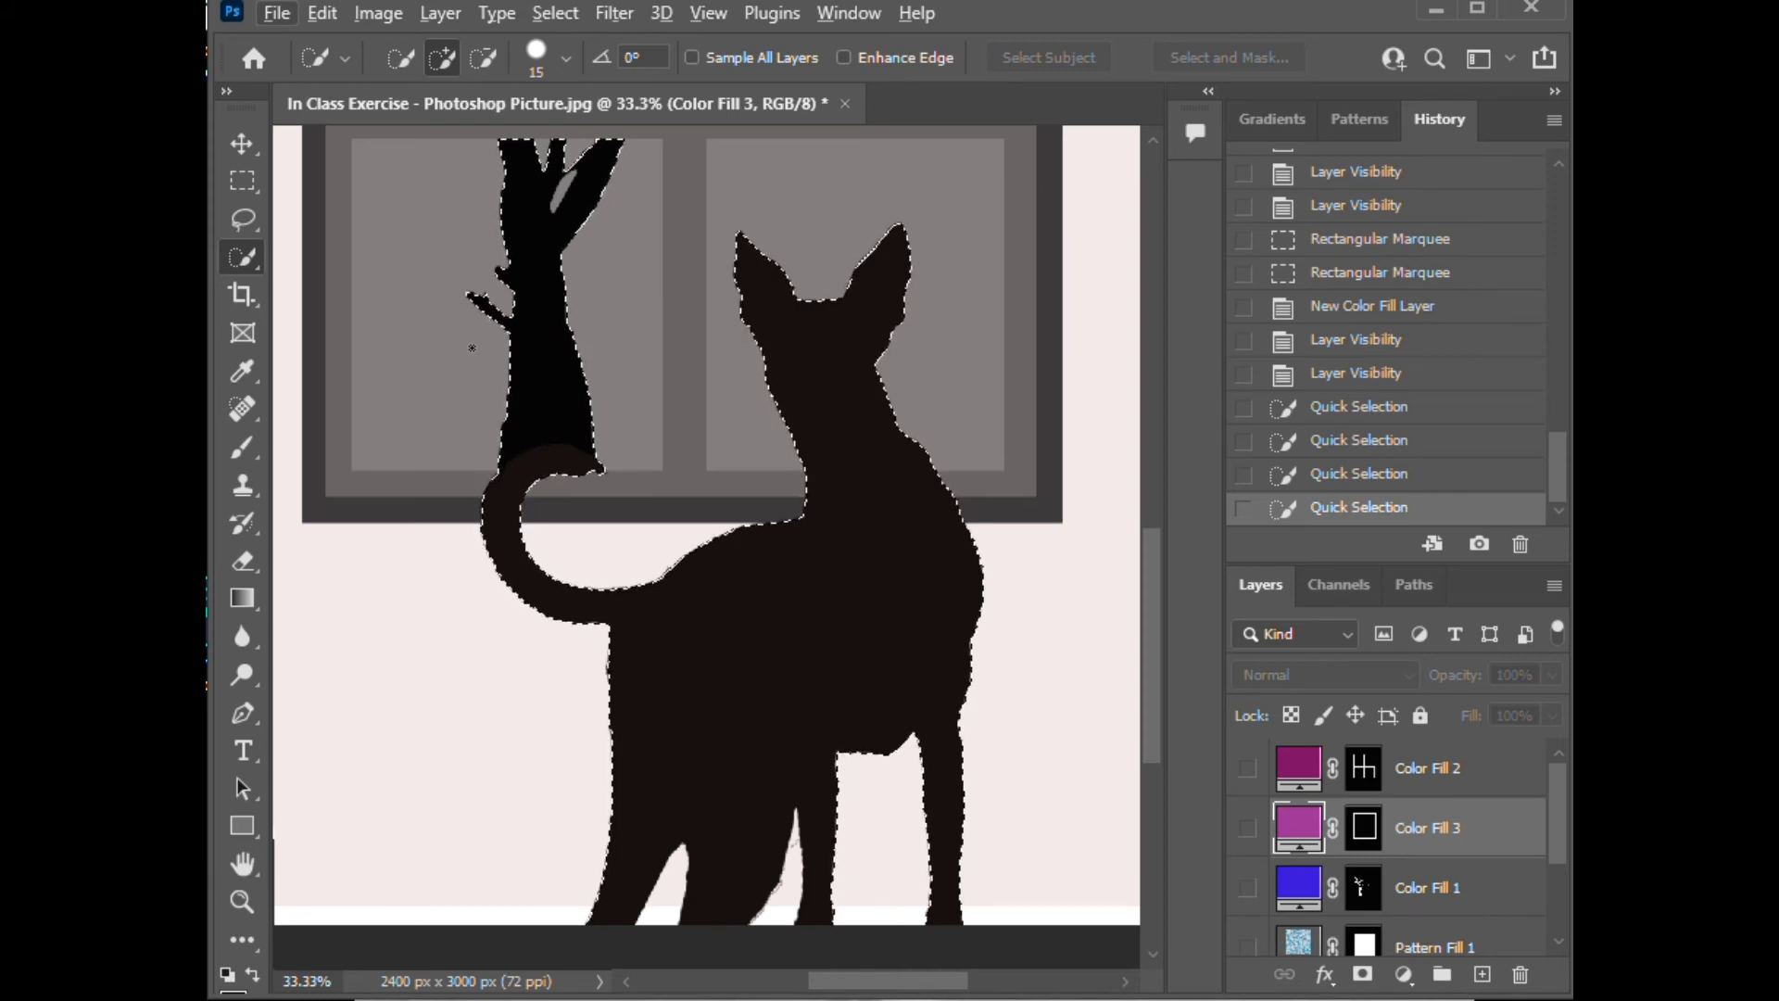
key(bracketright)
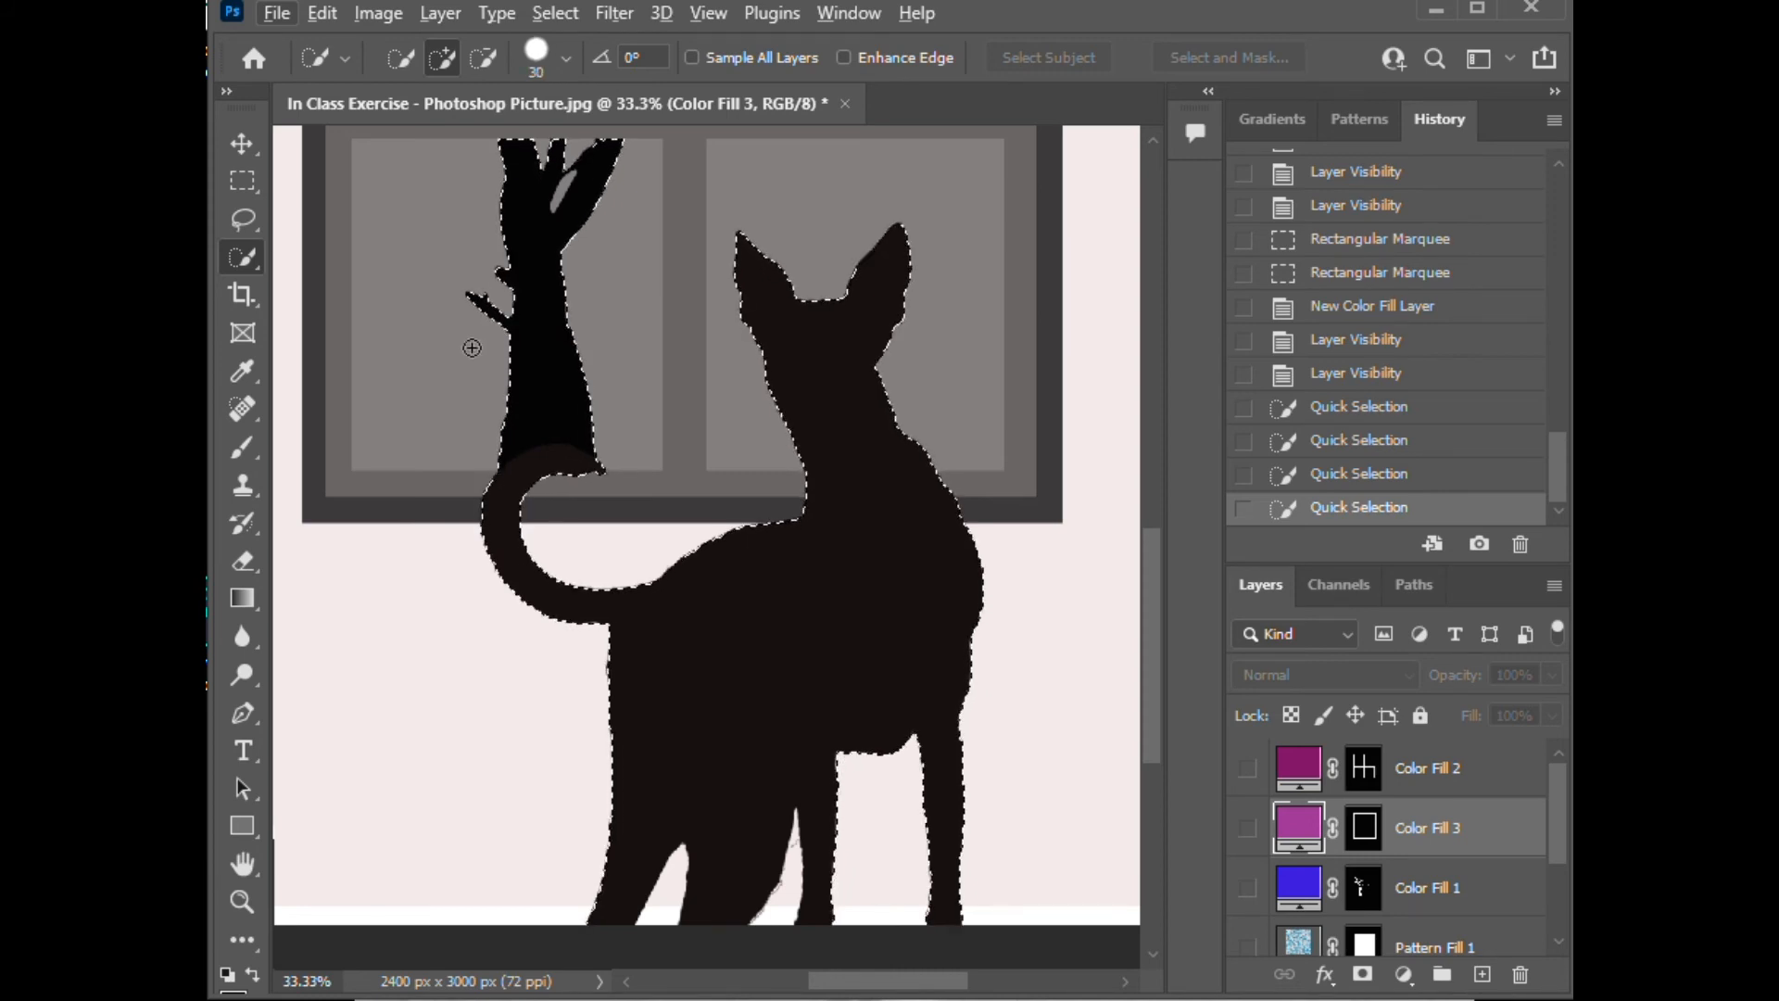
key(bracketright)
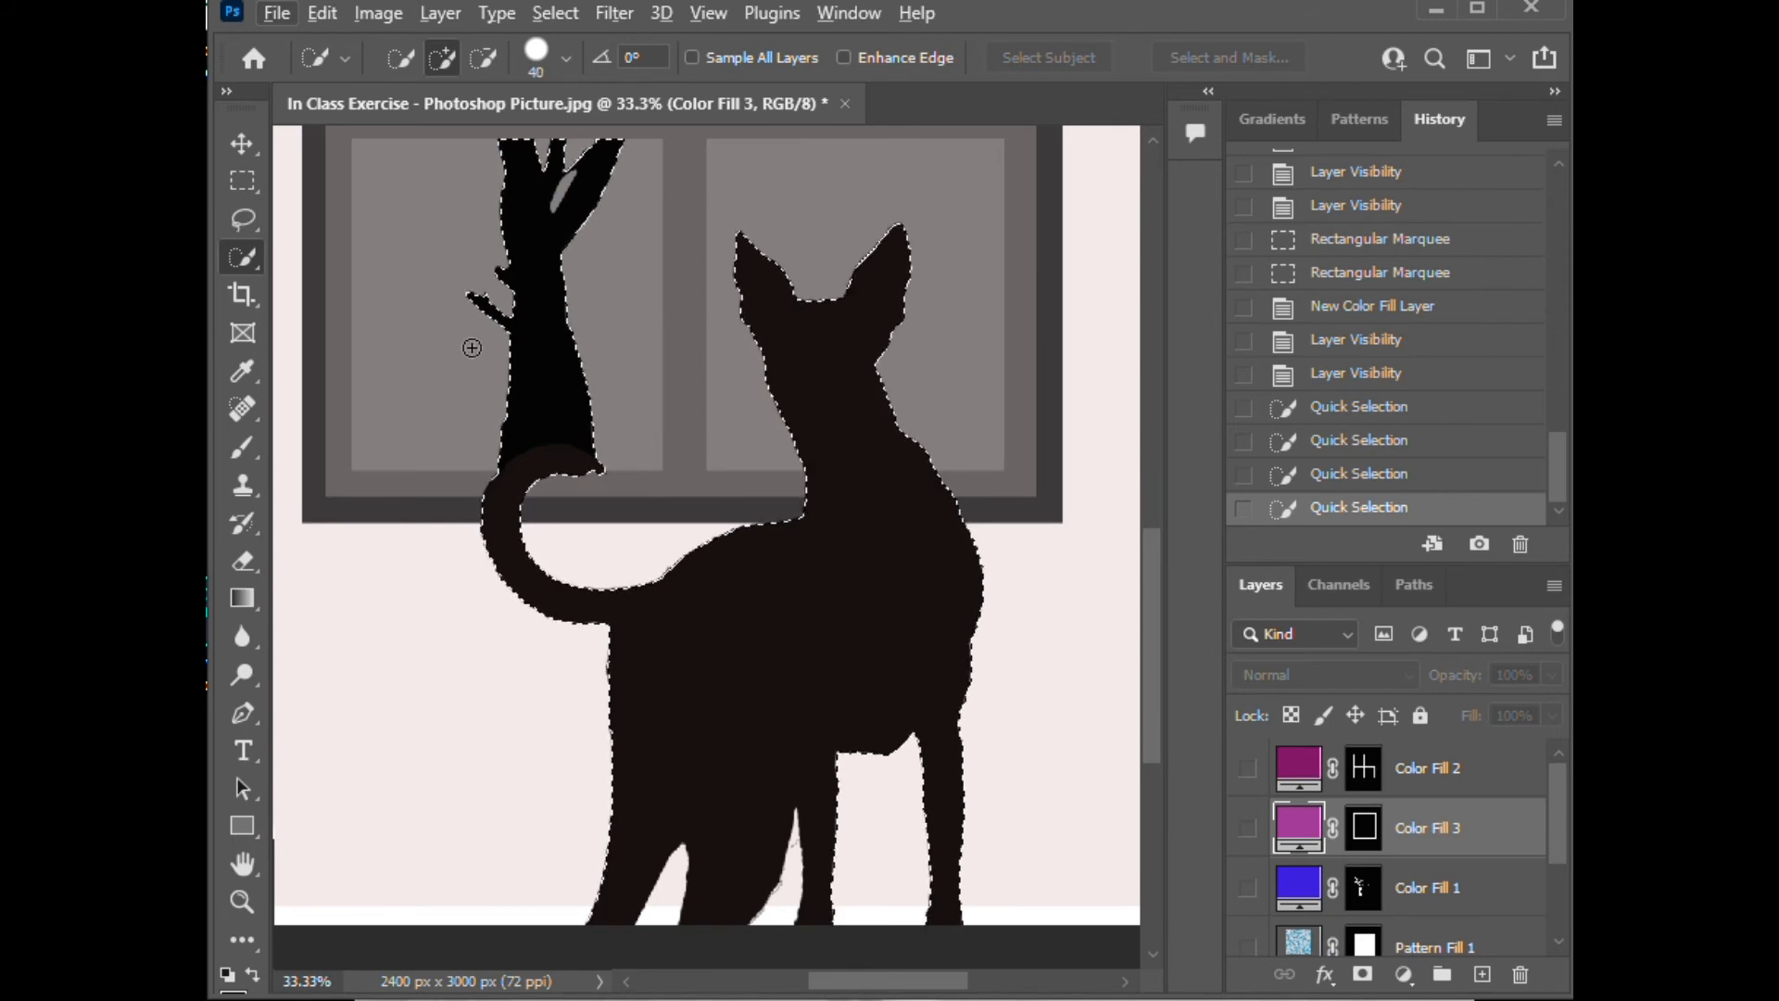
key(alt)
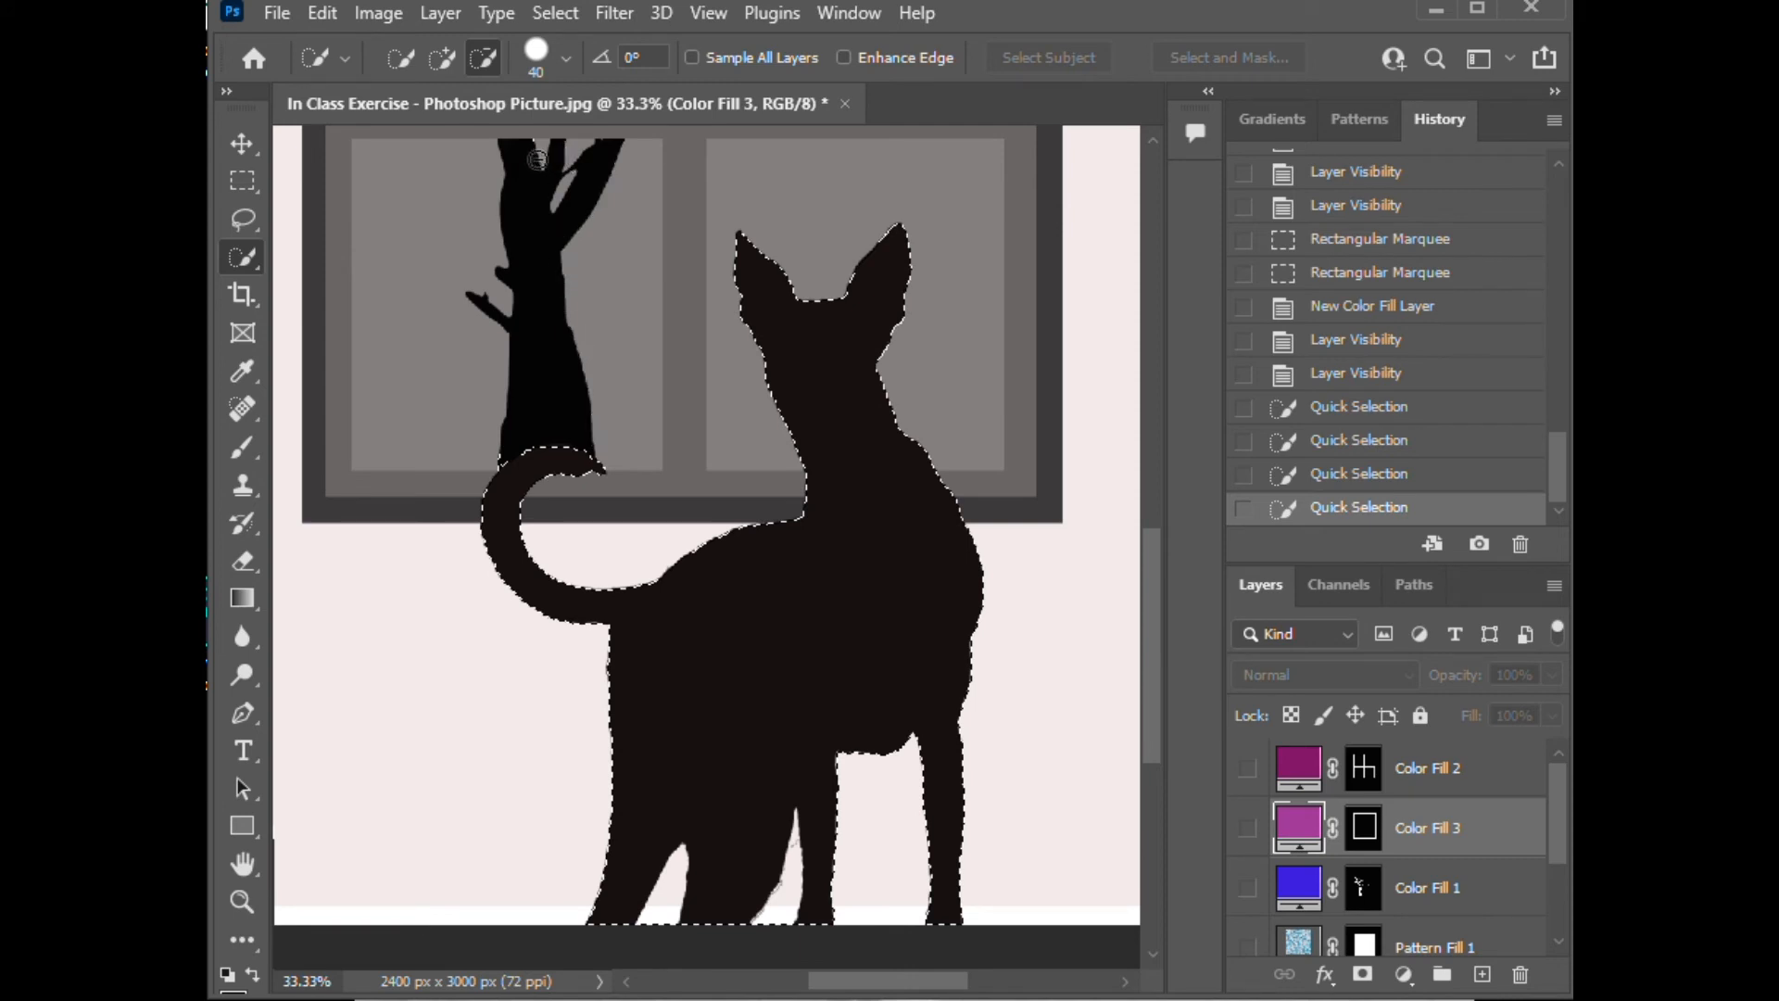
click(526, 186)
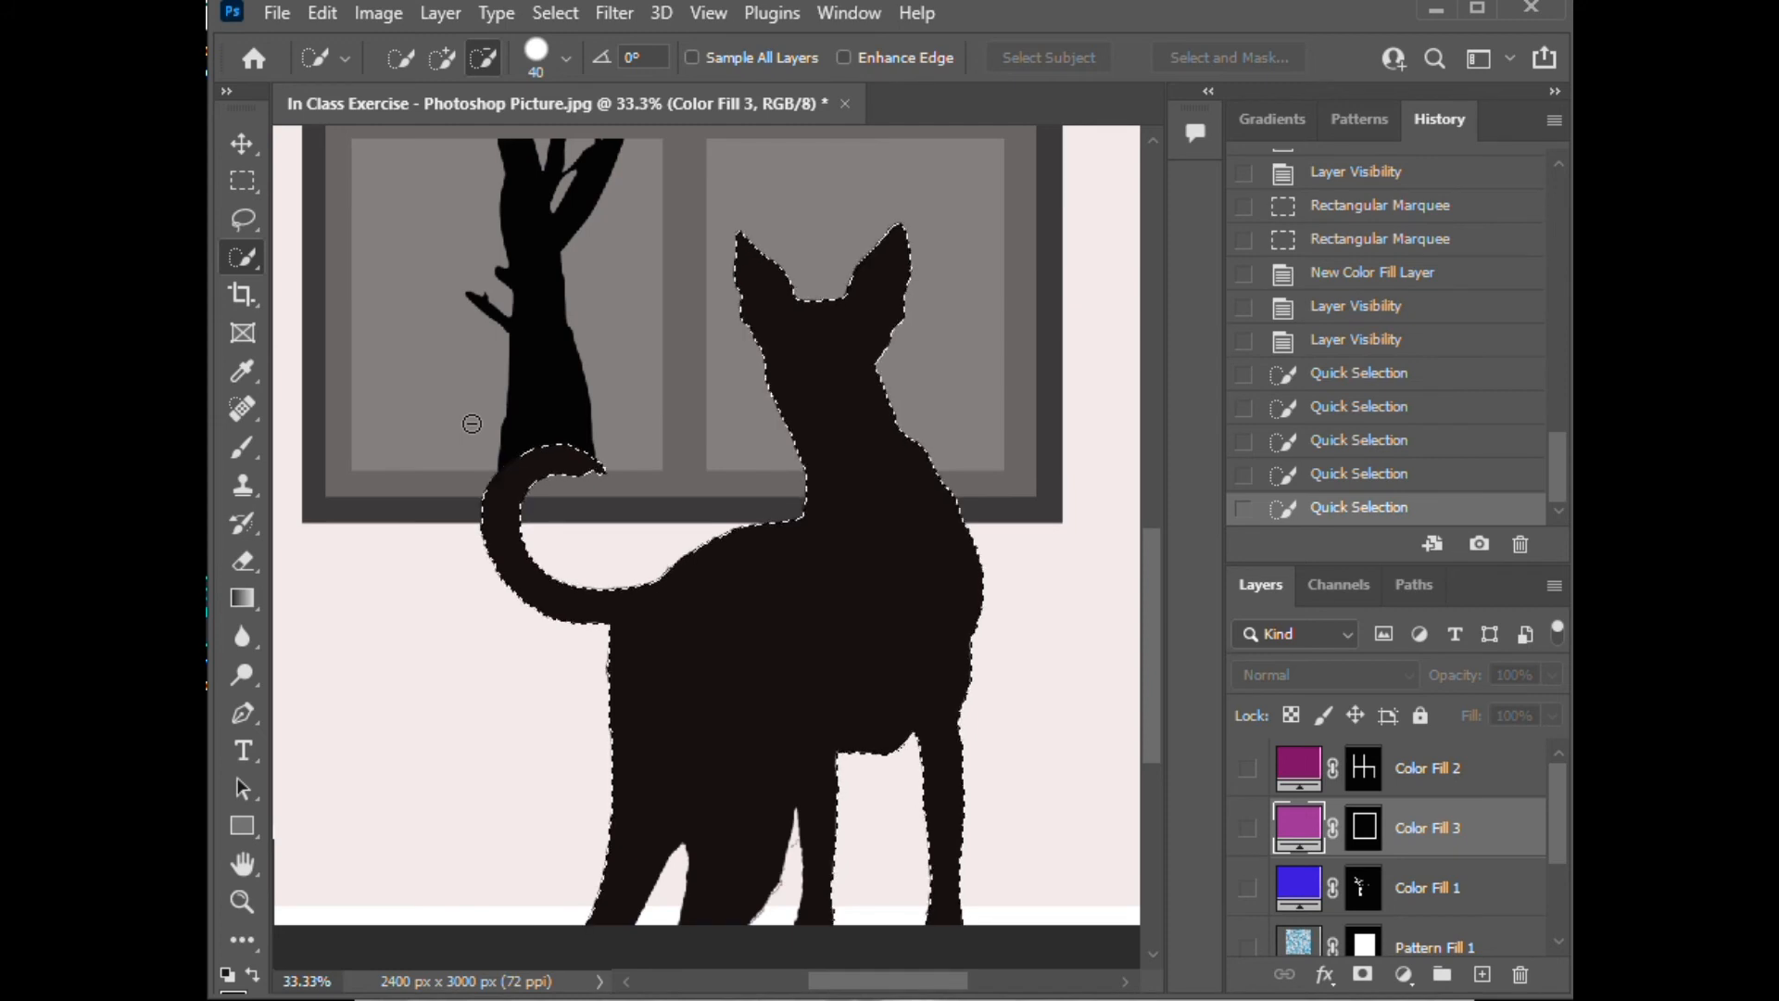
key(alt)
Step: Subtract the two narrow background gaps between the dog's legs from the selection
drag(1161, 656, 1146, 722)
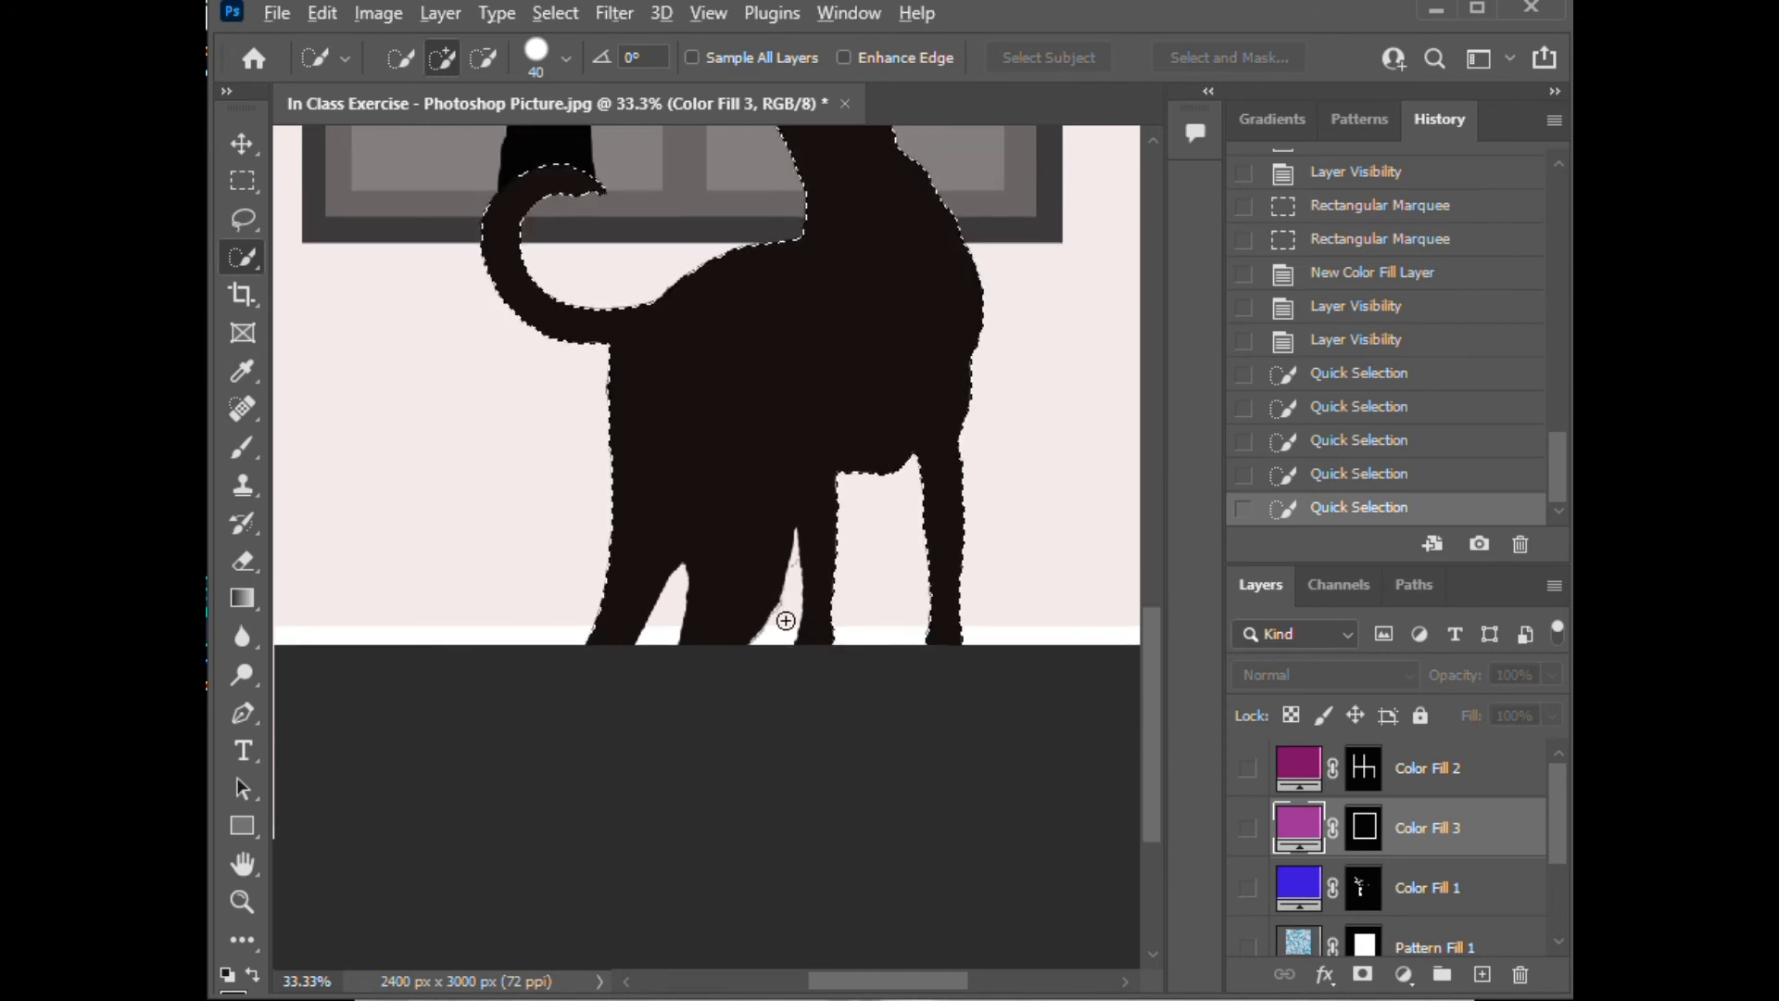
key(alt)
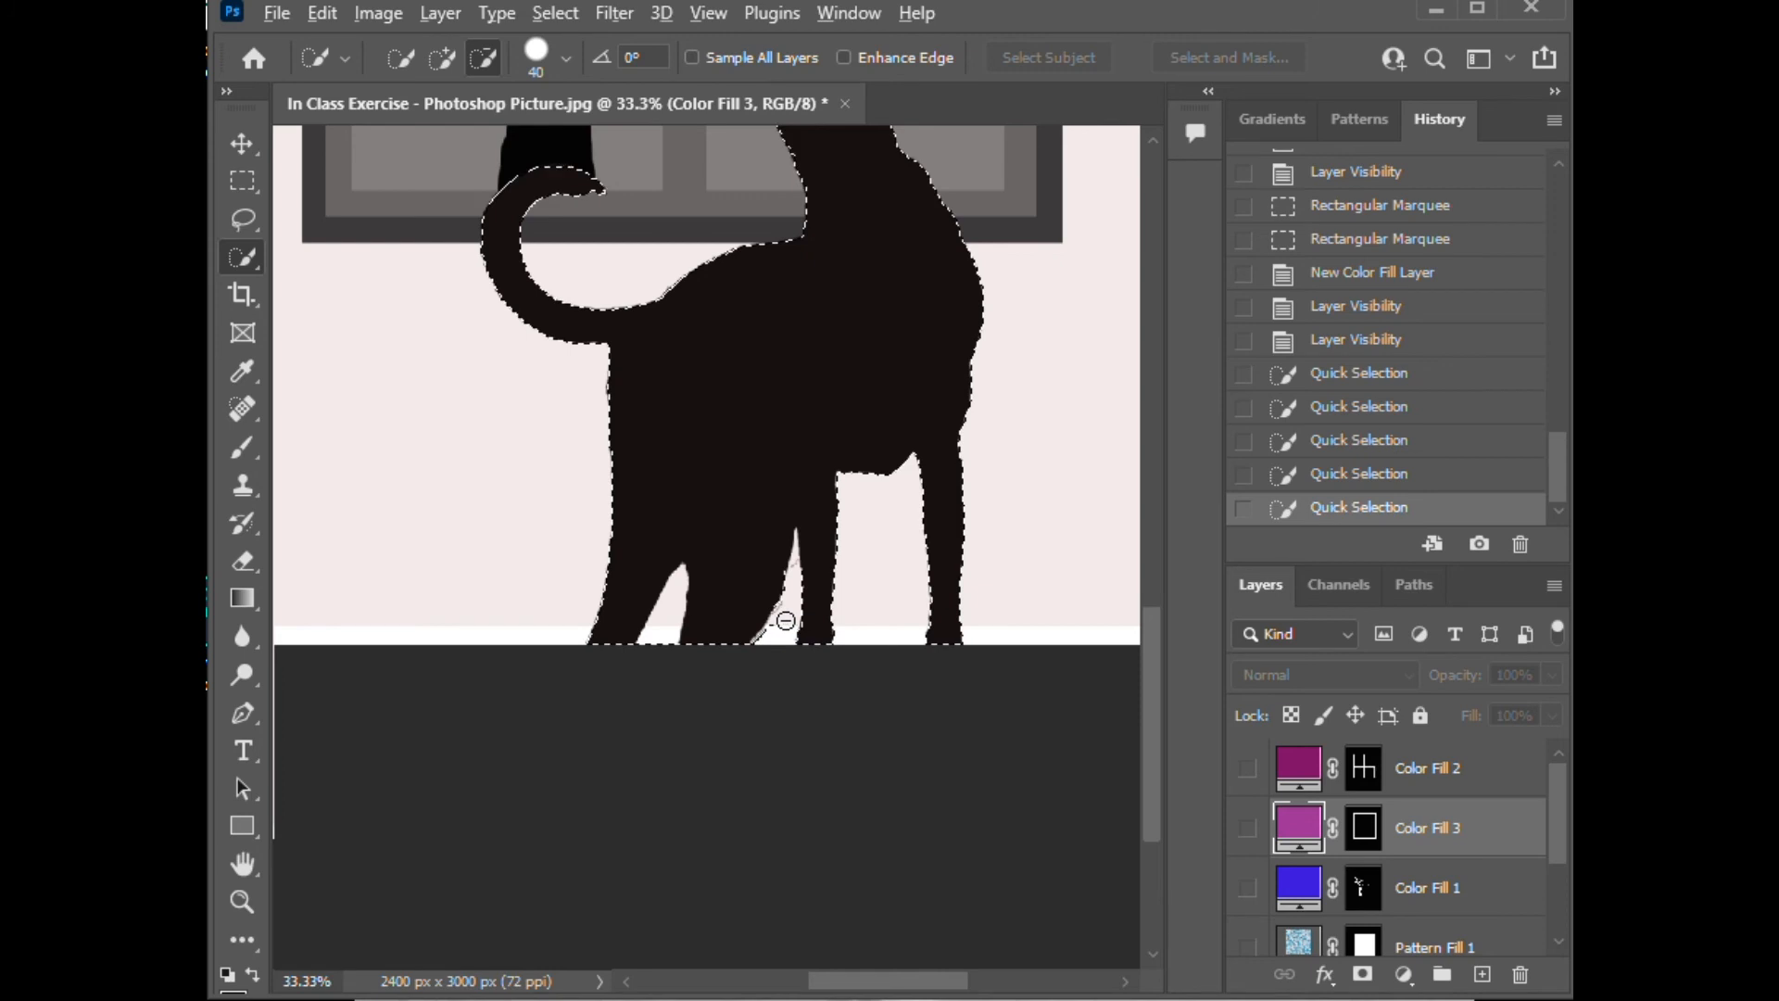
alt+click(790, 628)
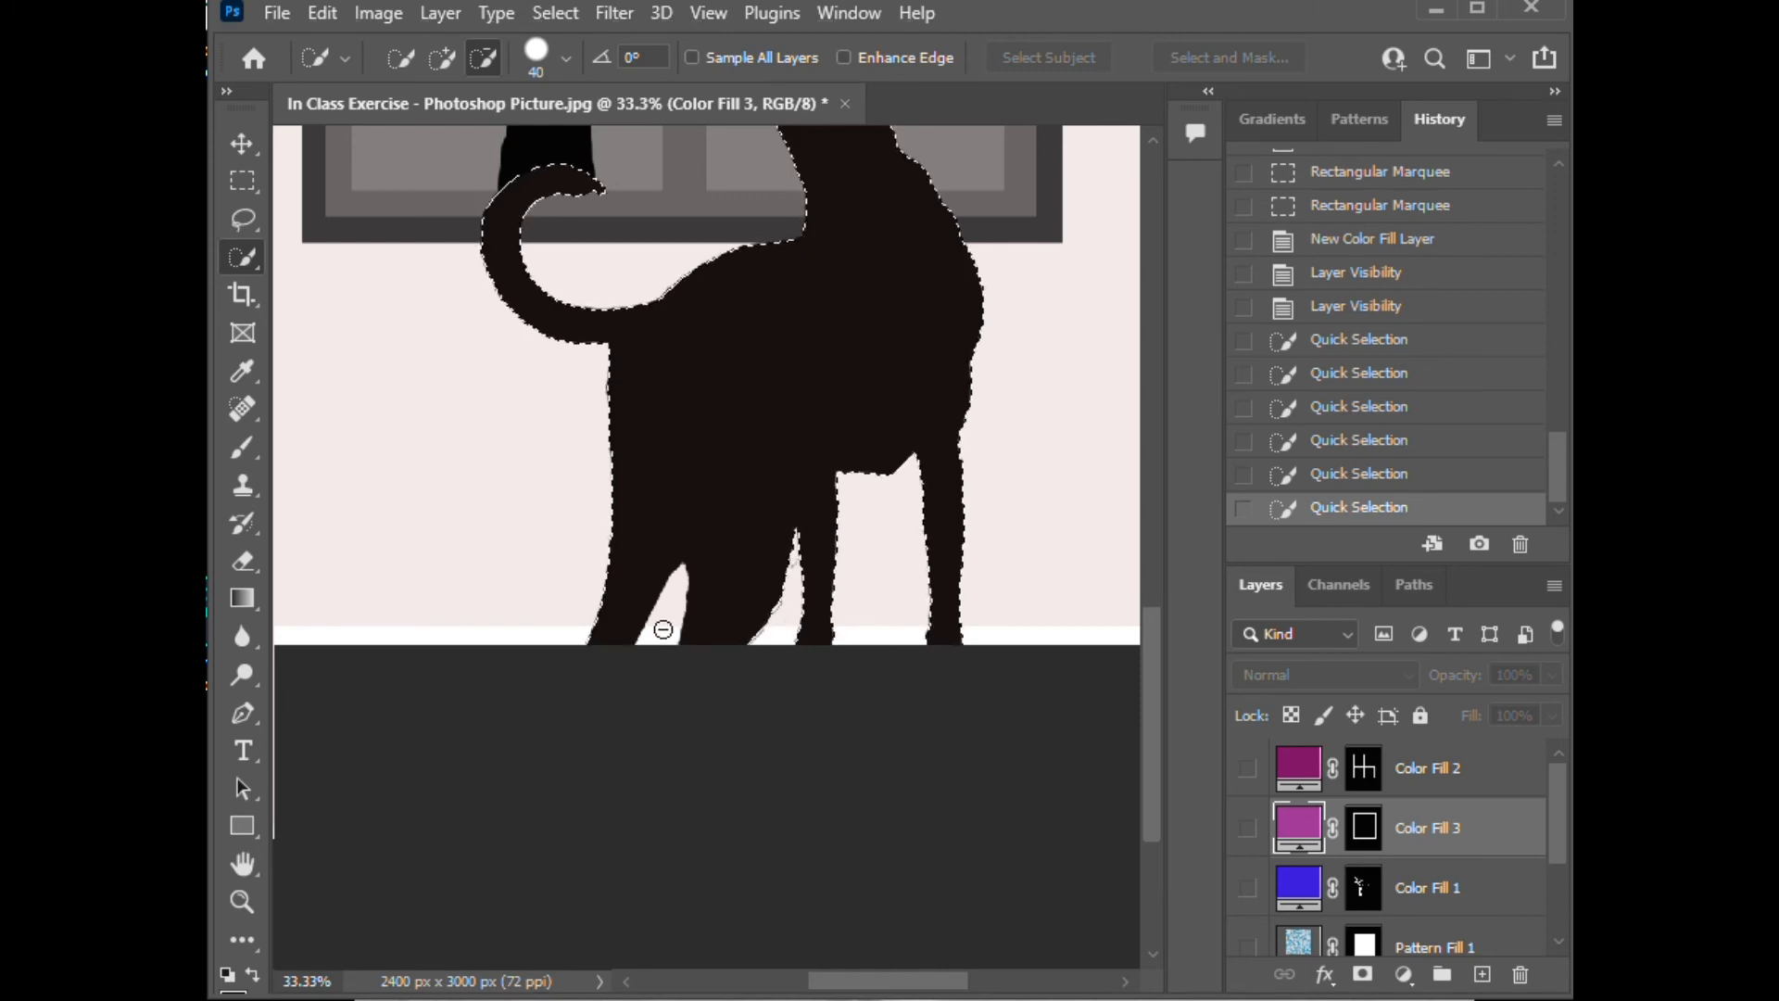
alt+click(674, 604)
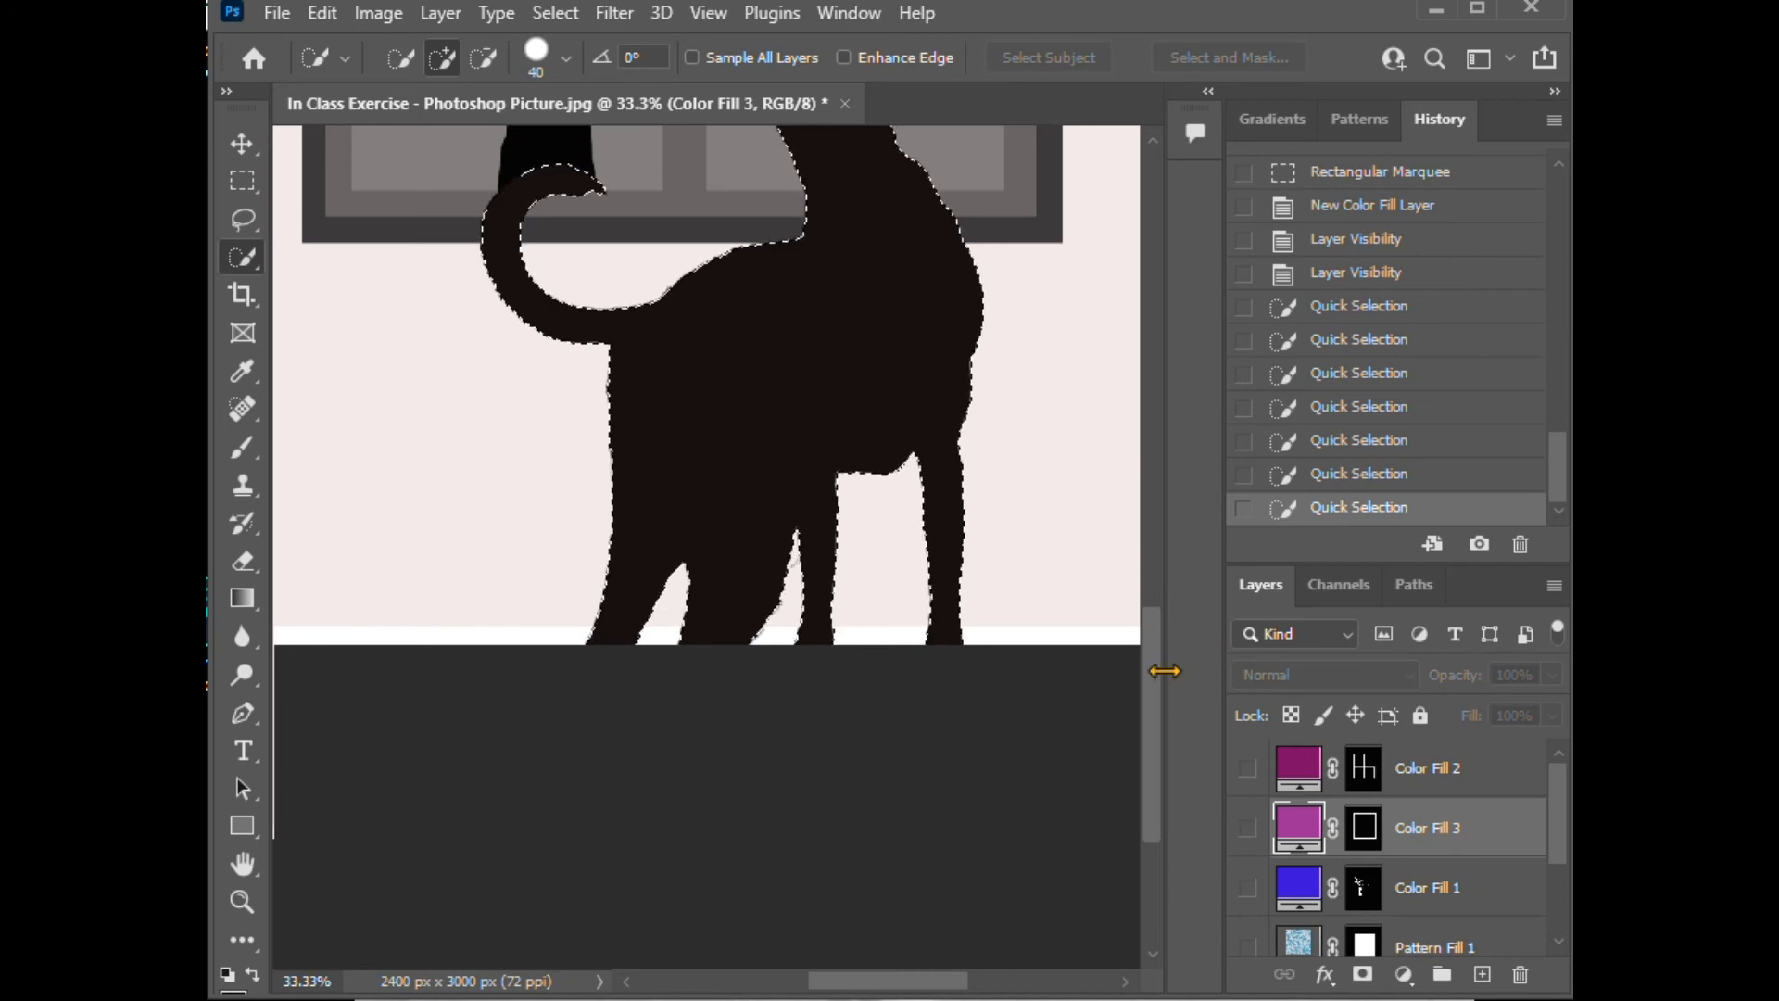
Step: Fill the selected dog with a solid colour fill layer in grey #a09b9b
drag(1152, 683, 1149, 633)
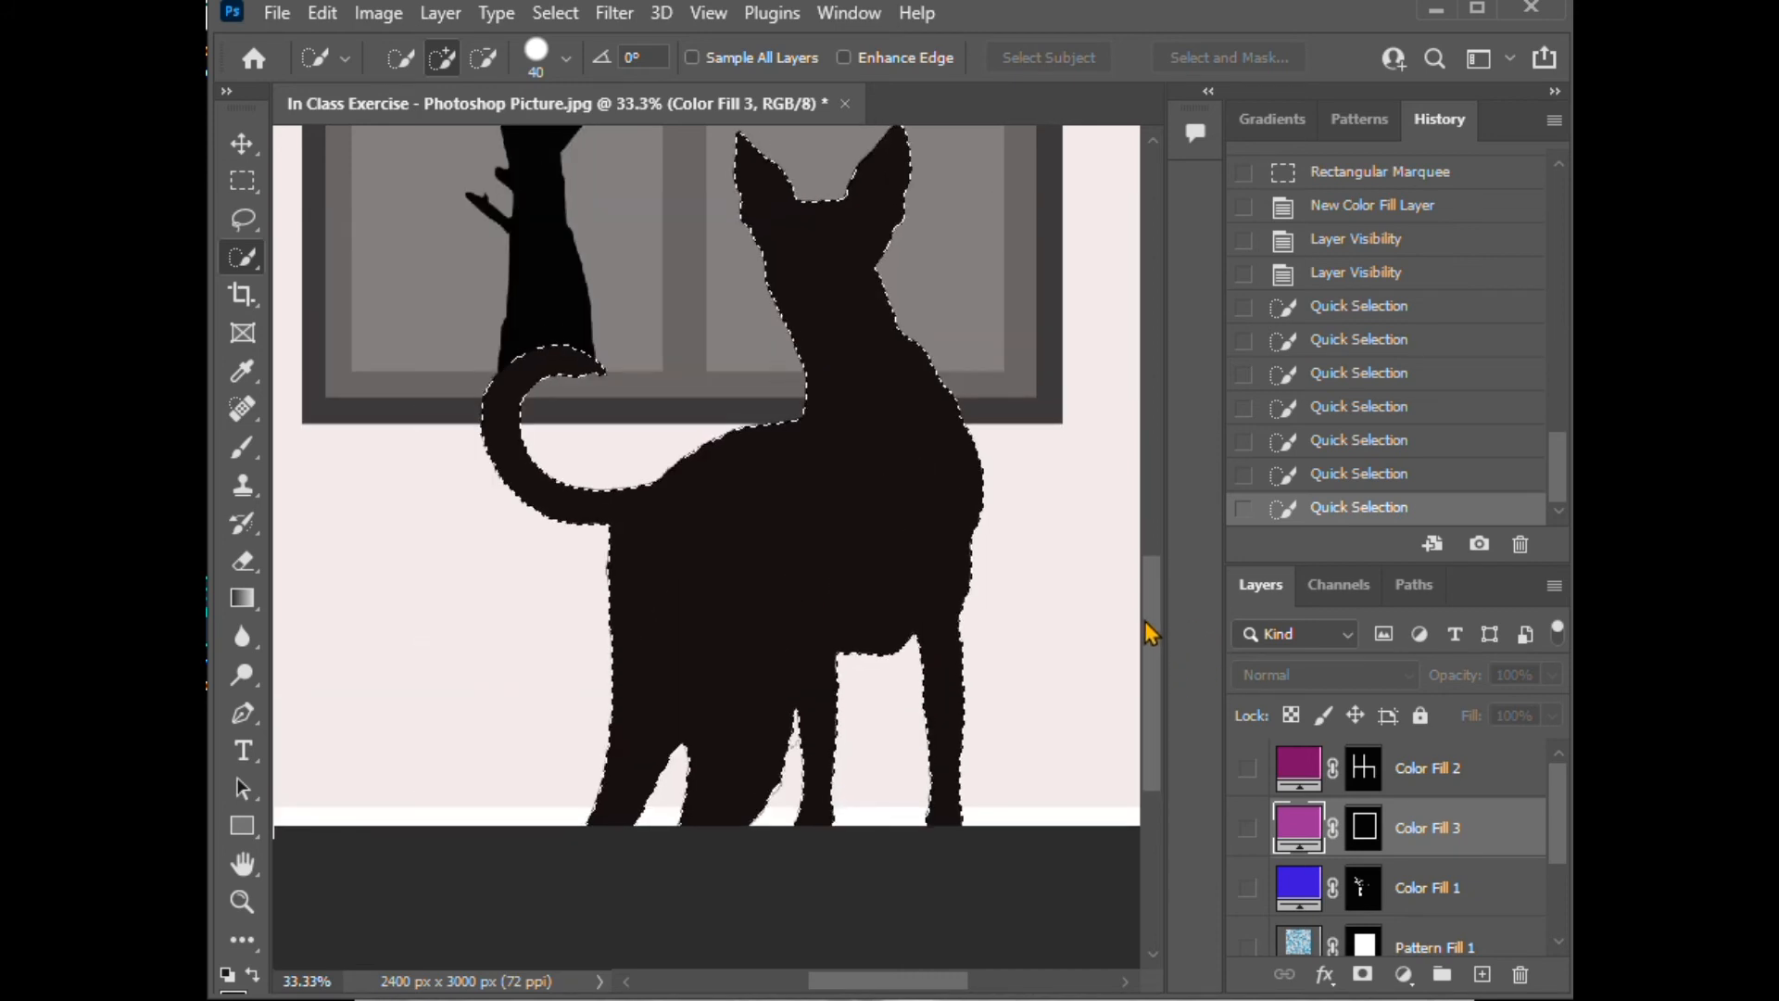
mouse_move(1149, 632)
mouse_down()
mouse_move(1162, 514)
mouse_move(1164, 619)
mouse_up()
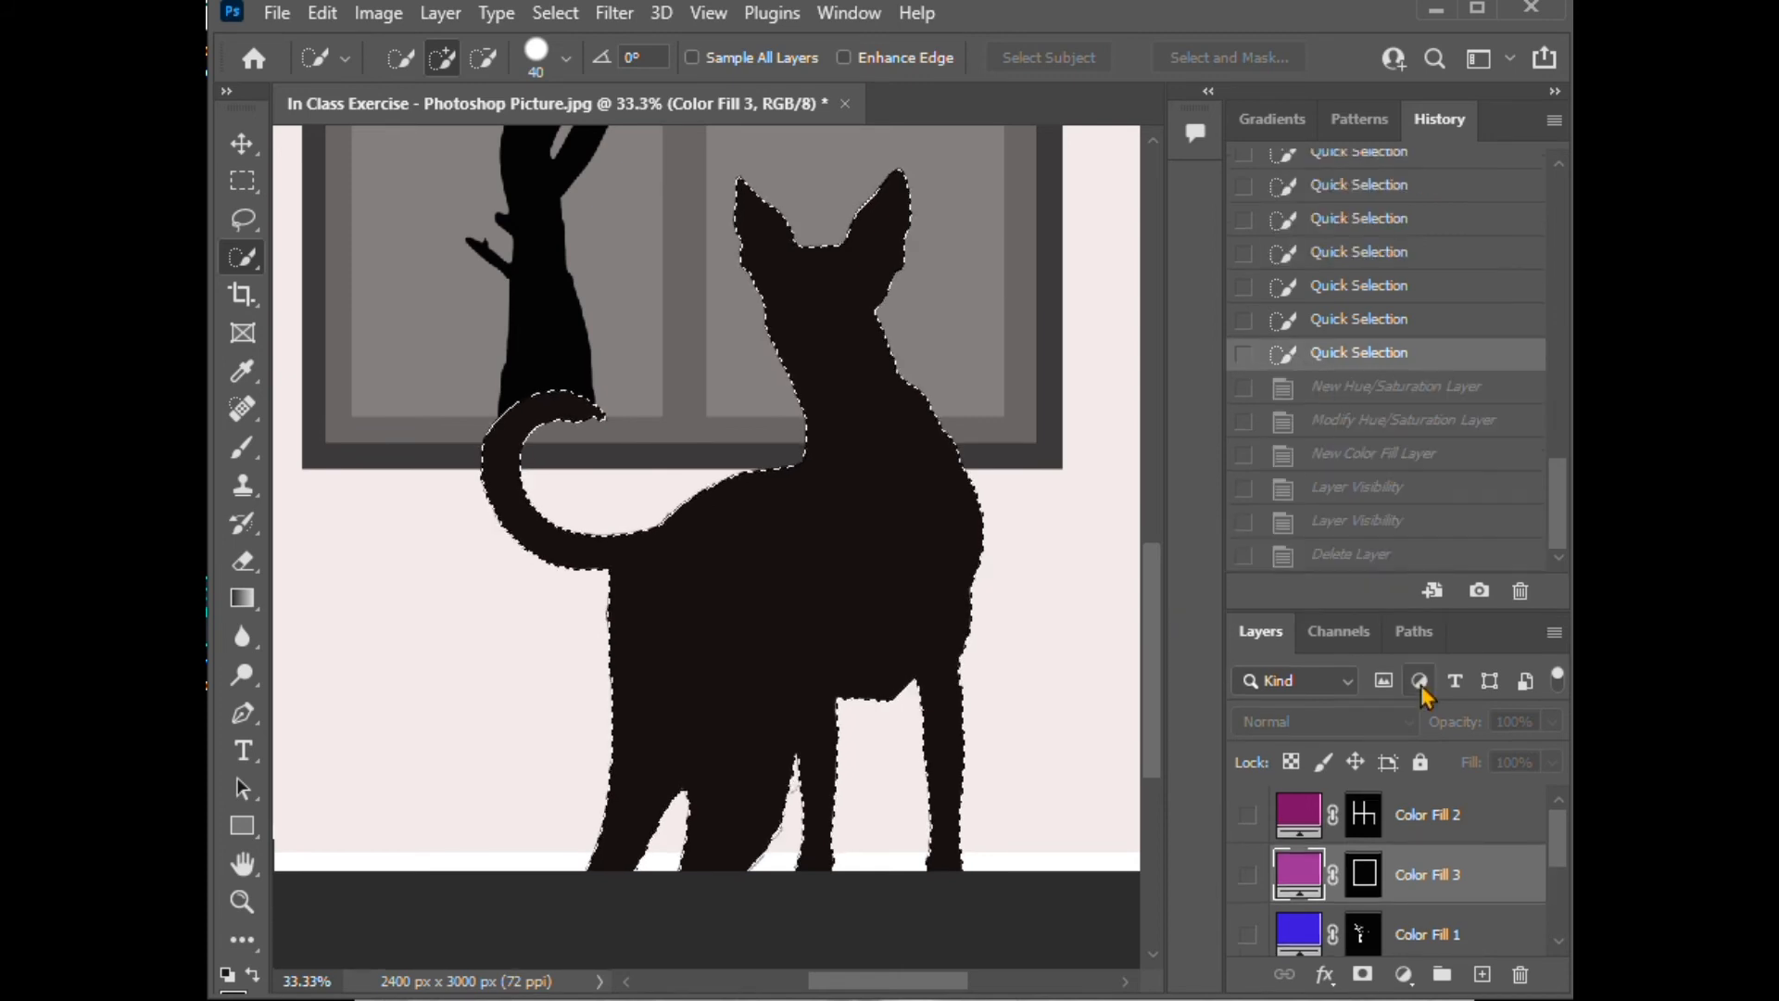
click(1404, 975)
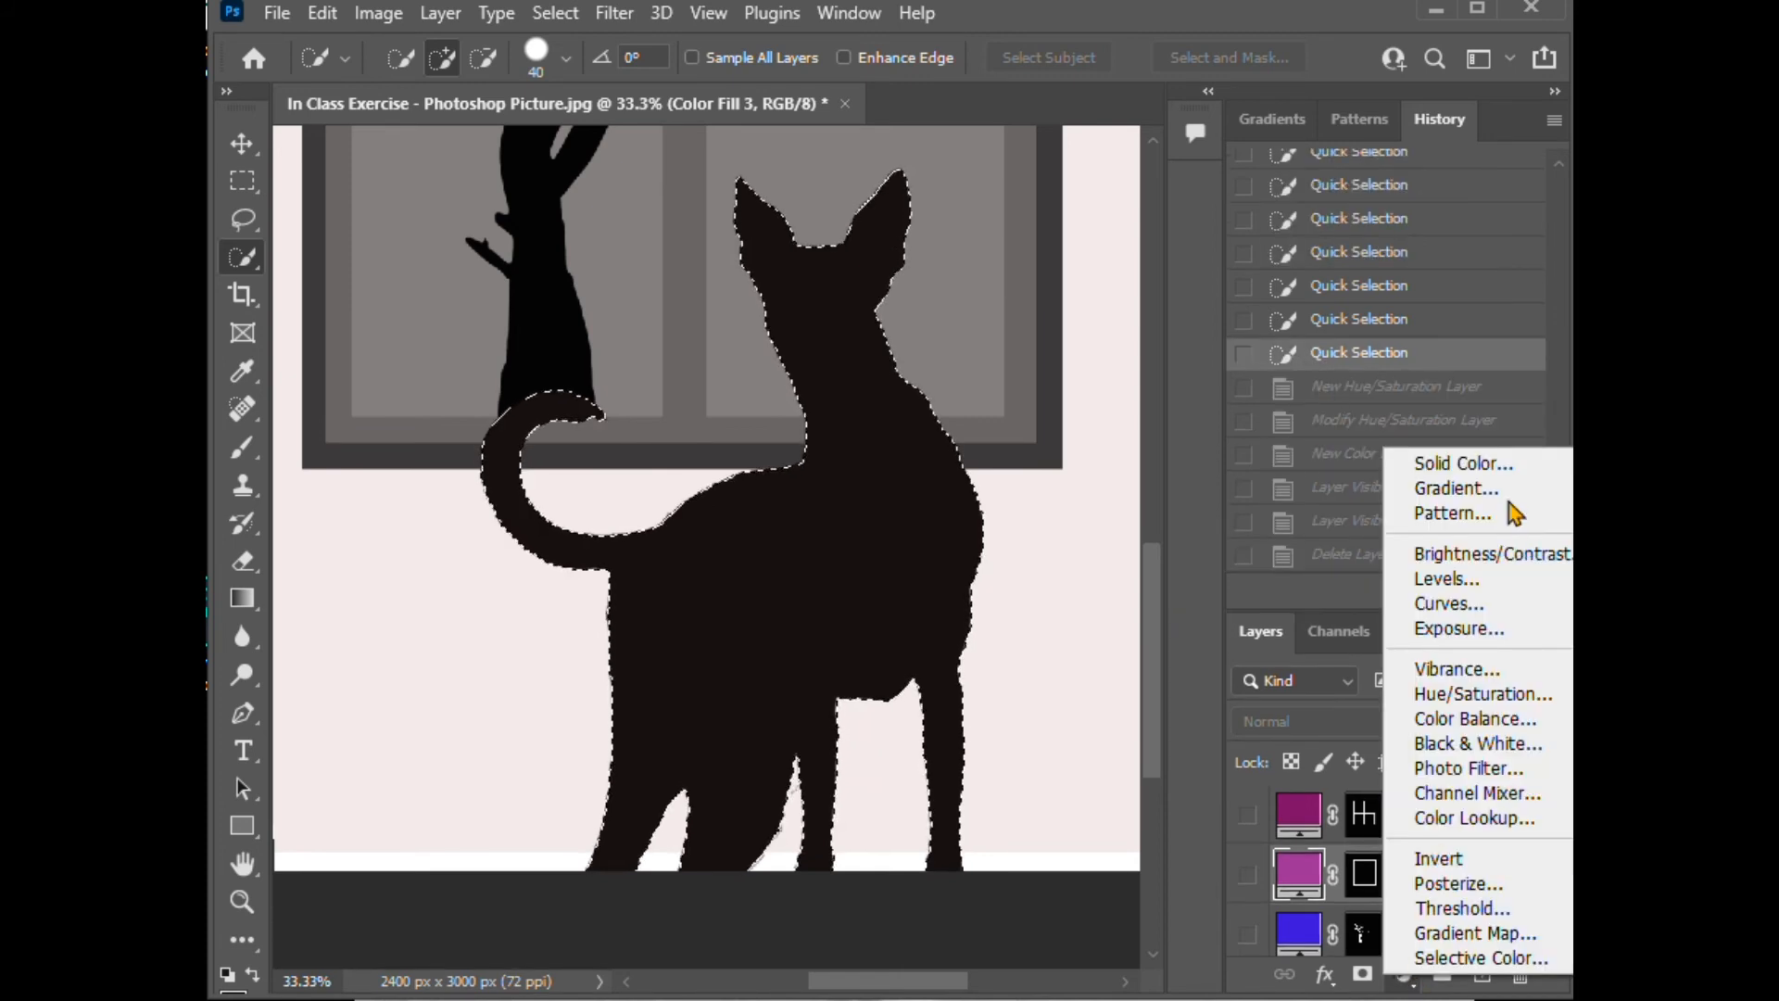
click(1456, 463)
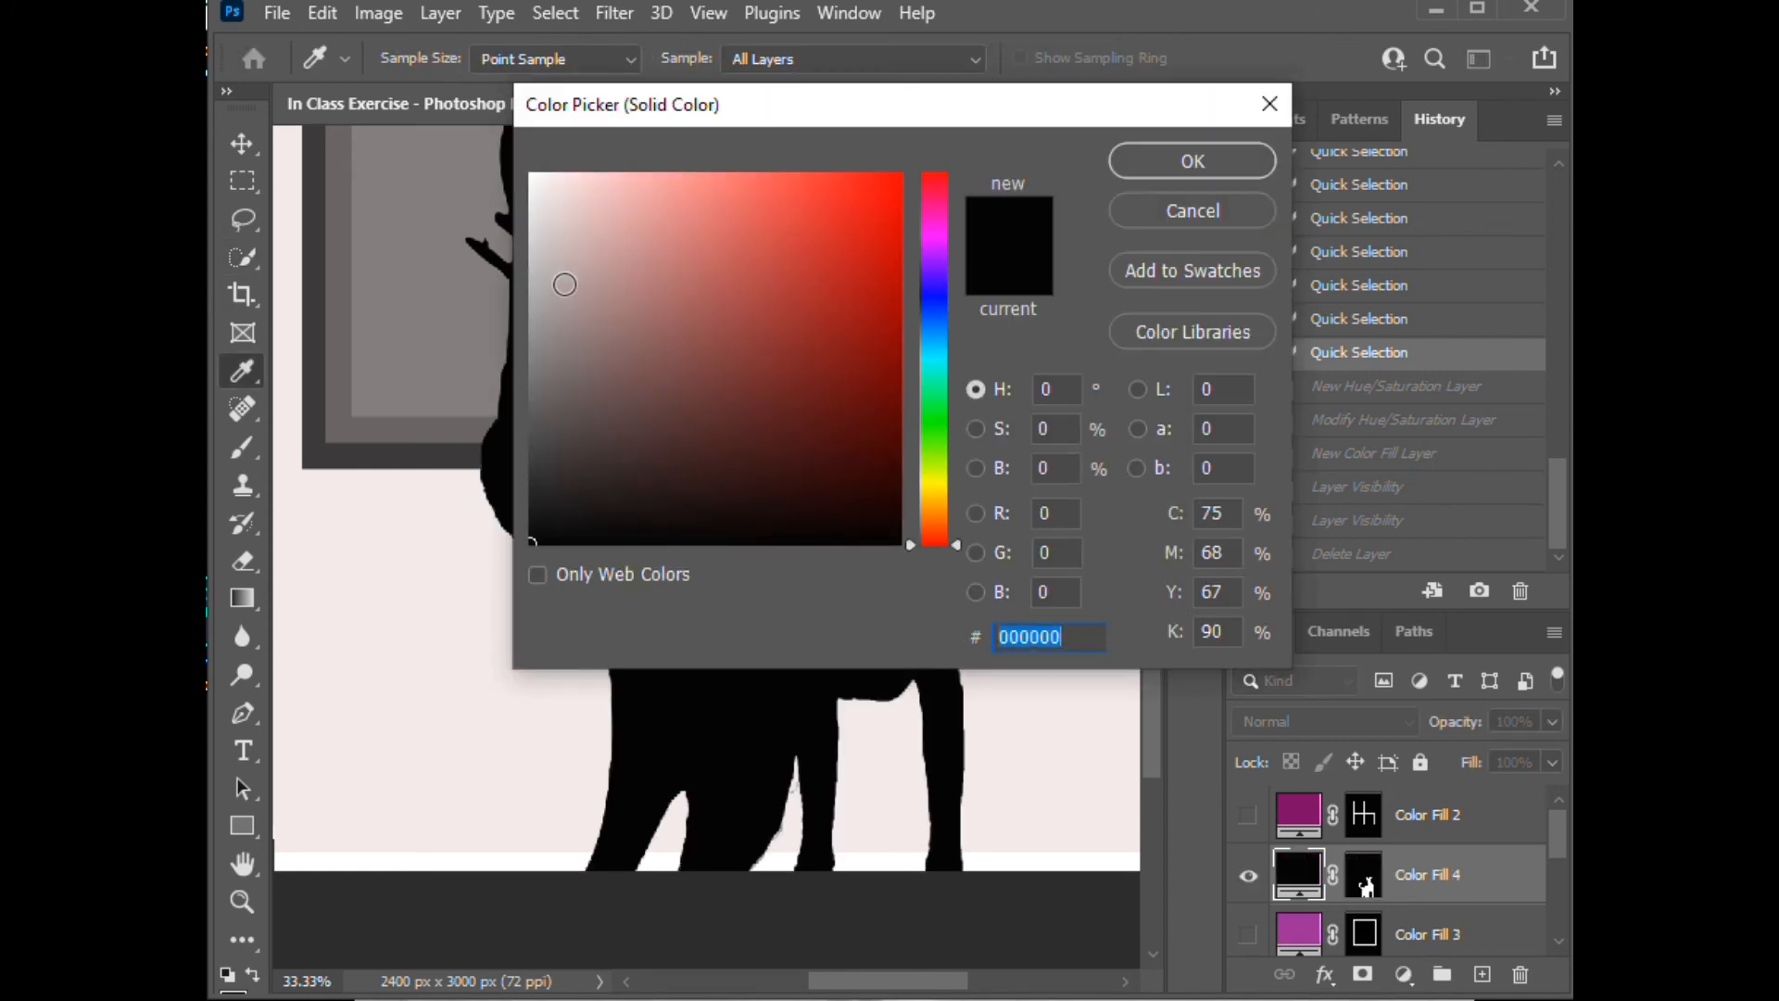
click(556, 279)
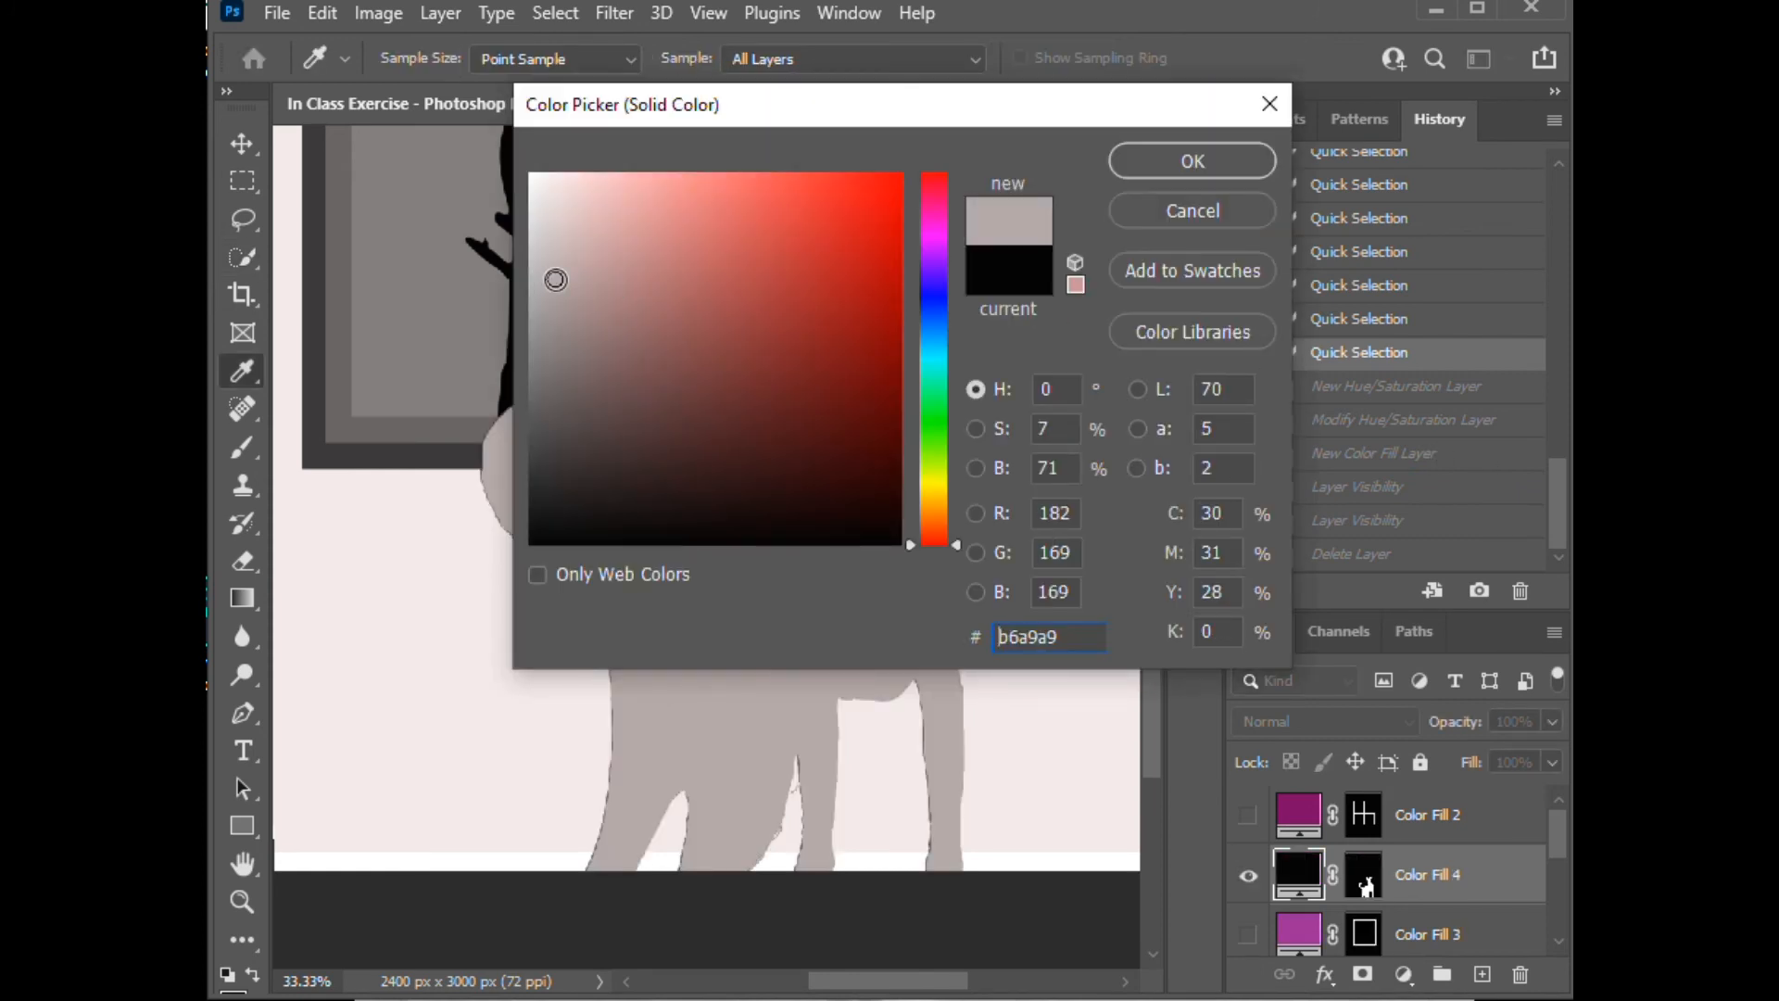
click(541, 311)
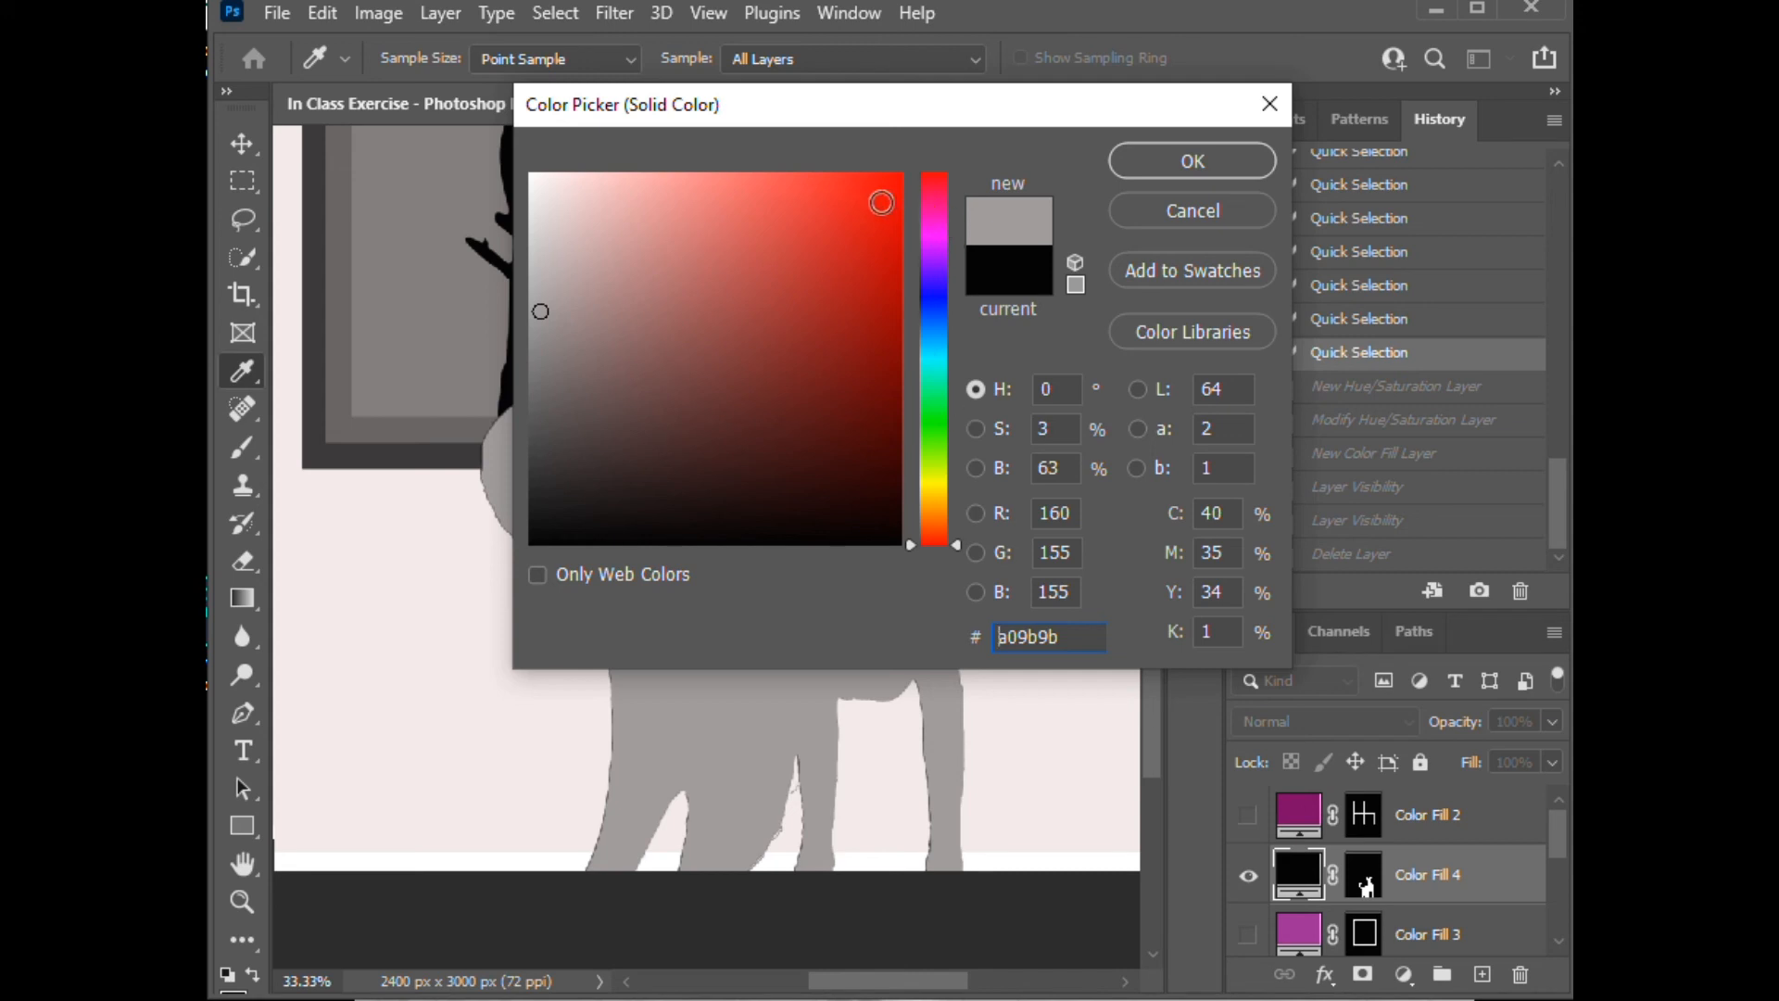
click(1250, 172)
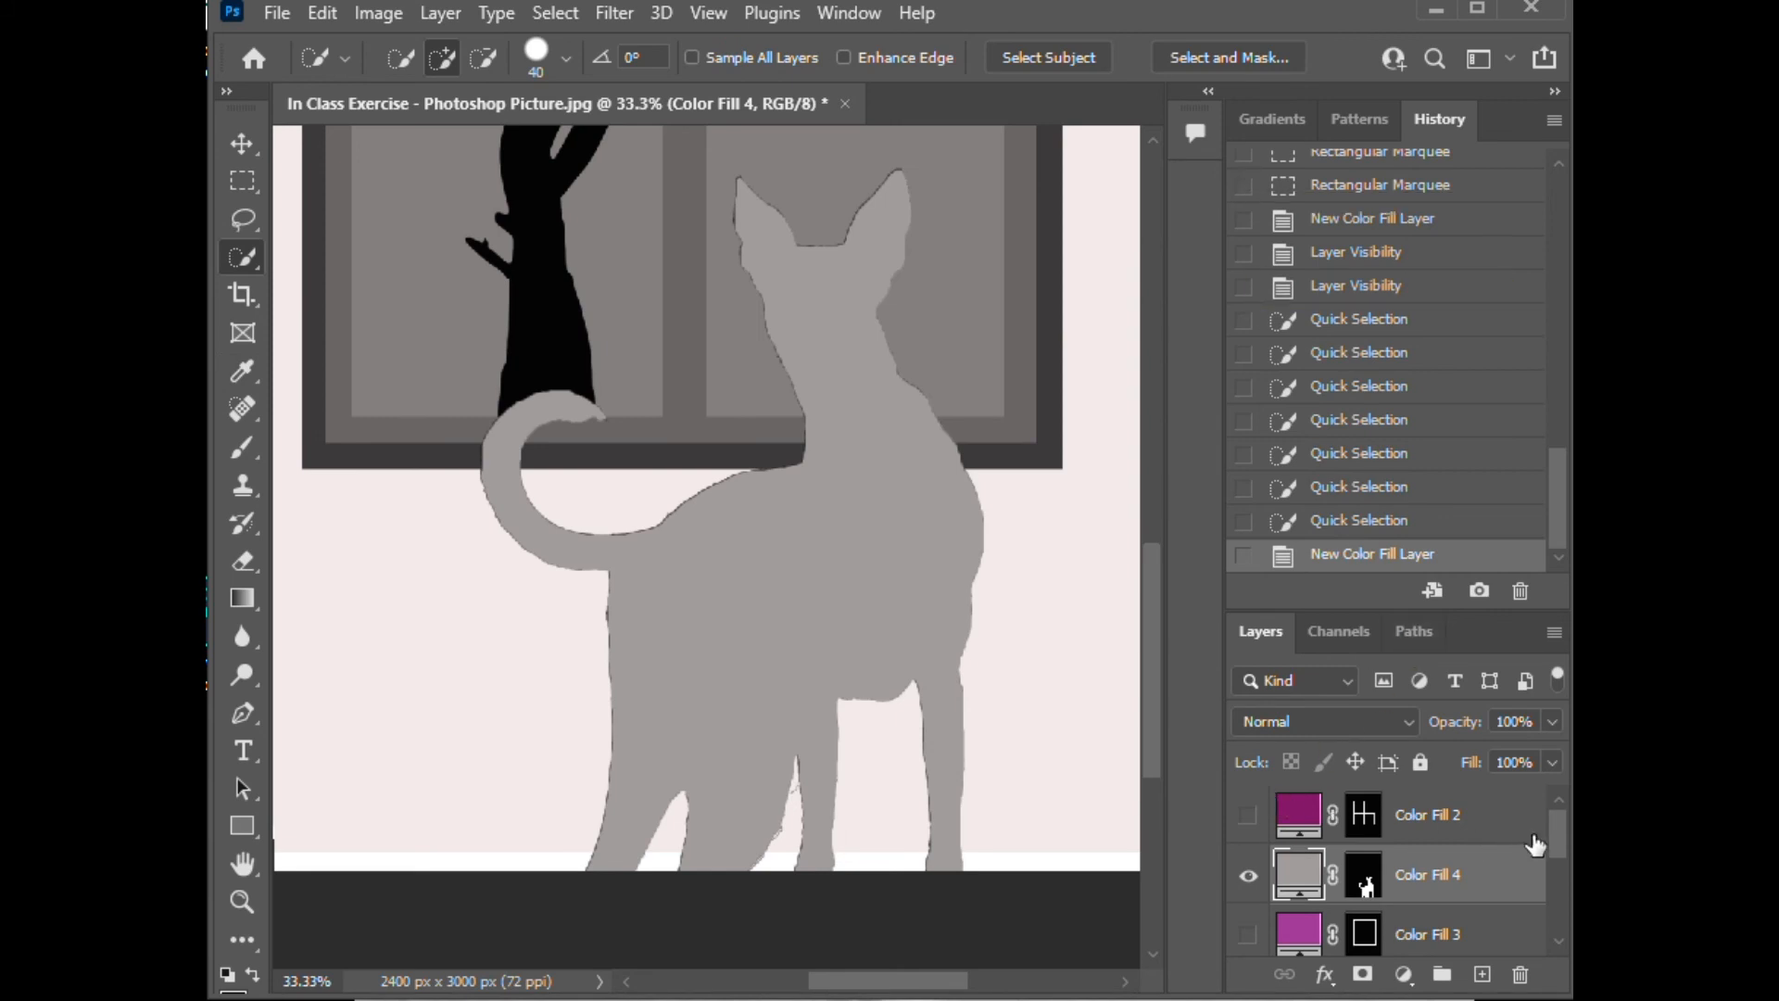
Step: Show Color Fill 2 and Color Fill 3, and move the dog's Color Fill 4 layer to the top of the stack
click(1249, 815)
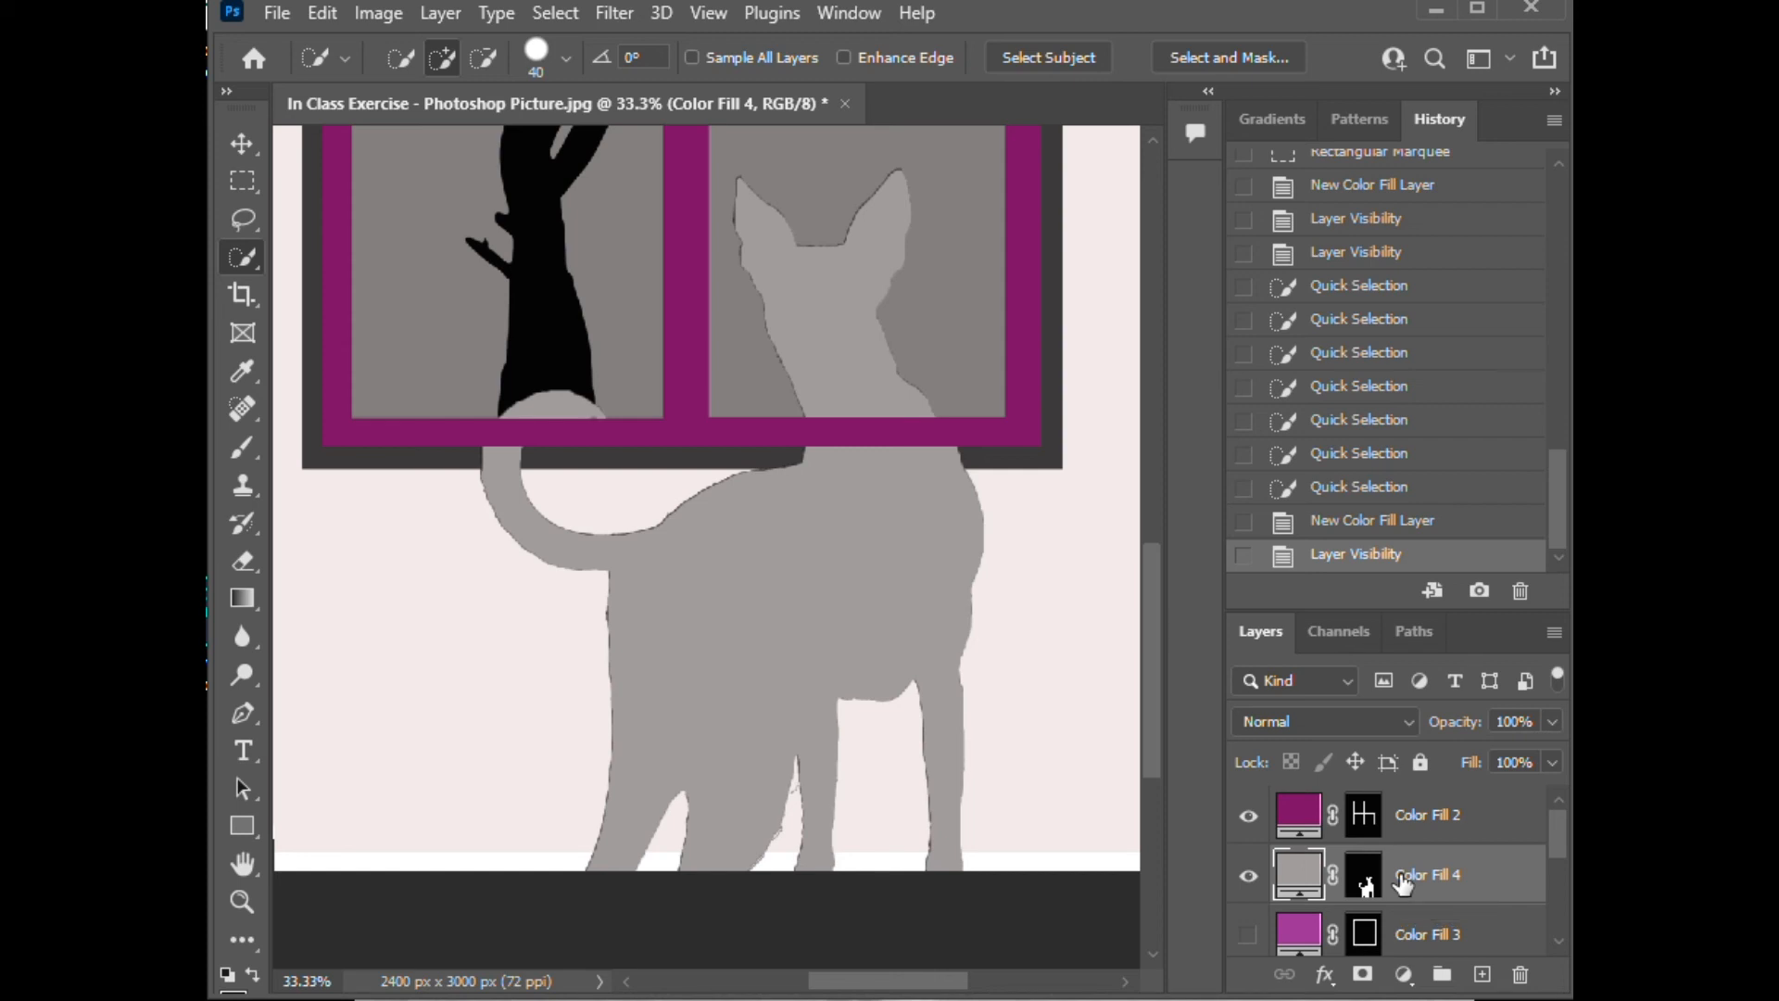
drag(1402, 883, 1406, 811)
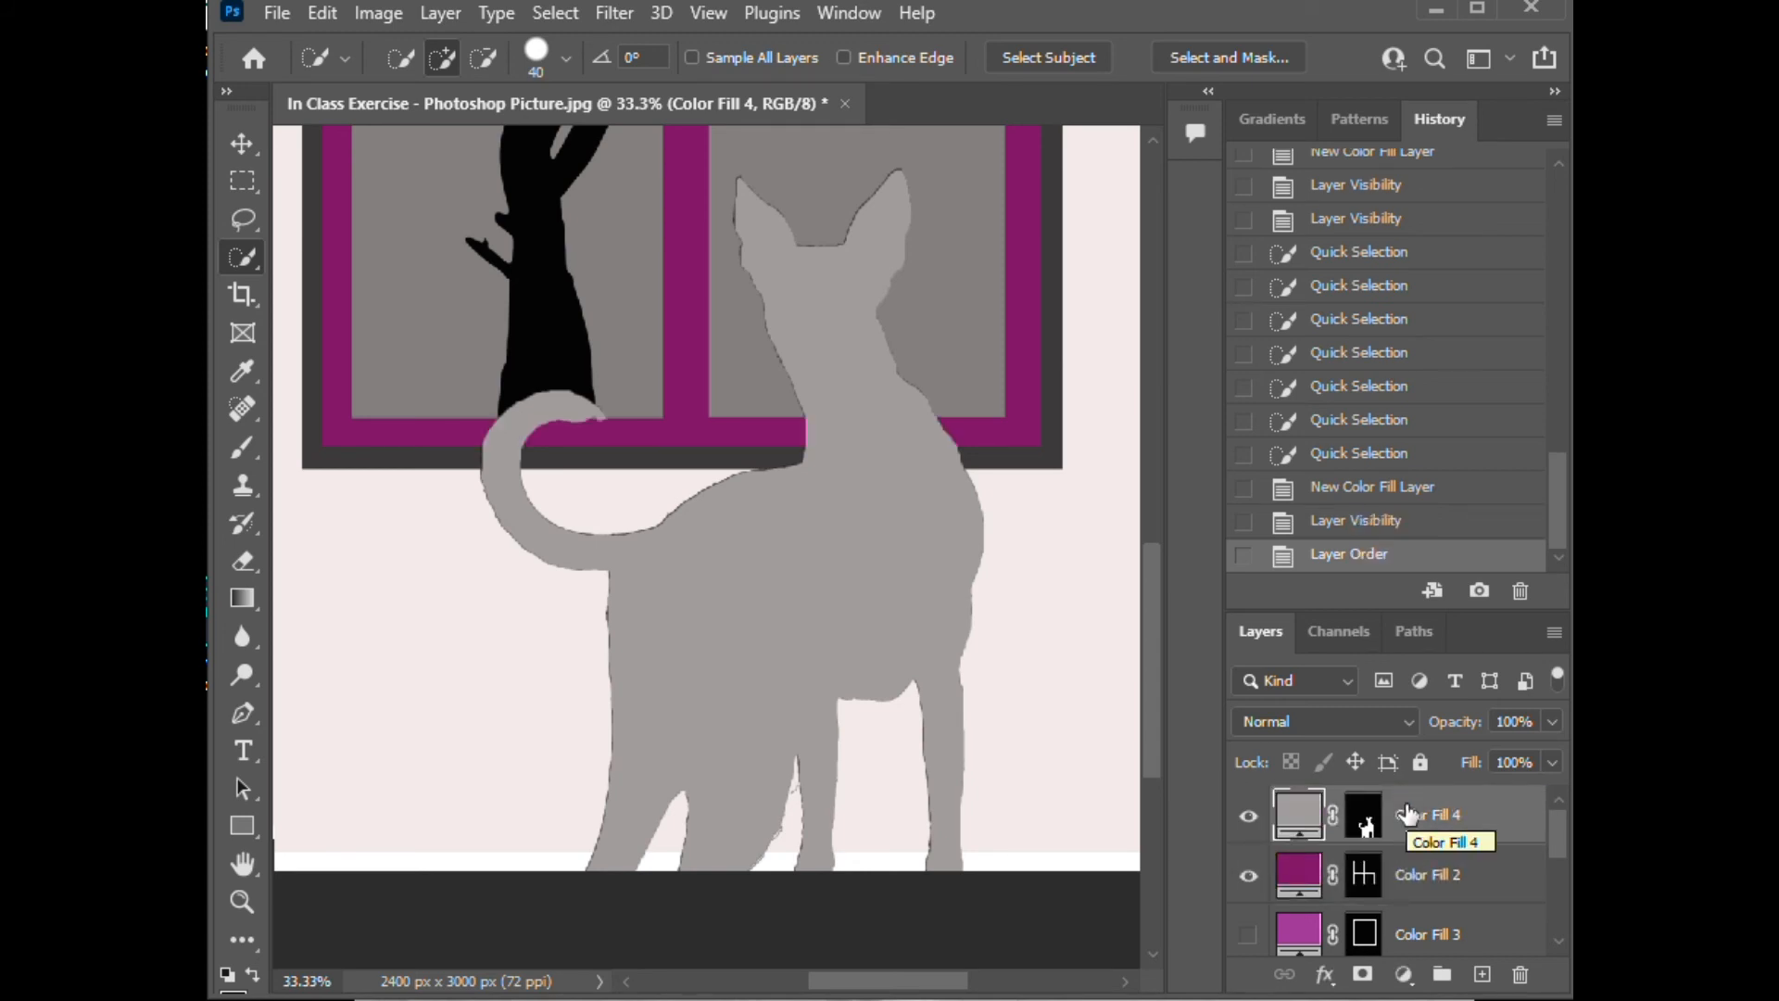
click(1248, 938)
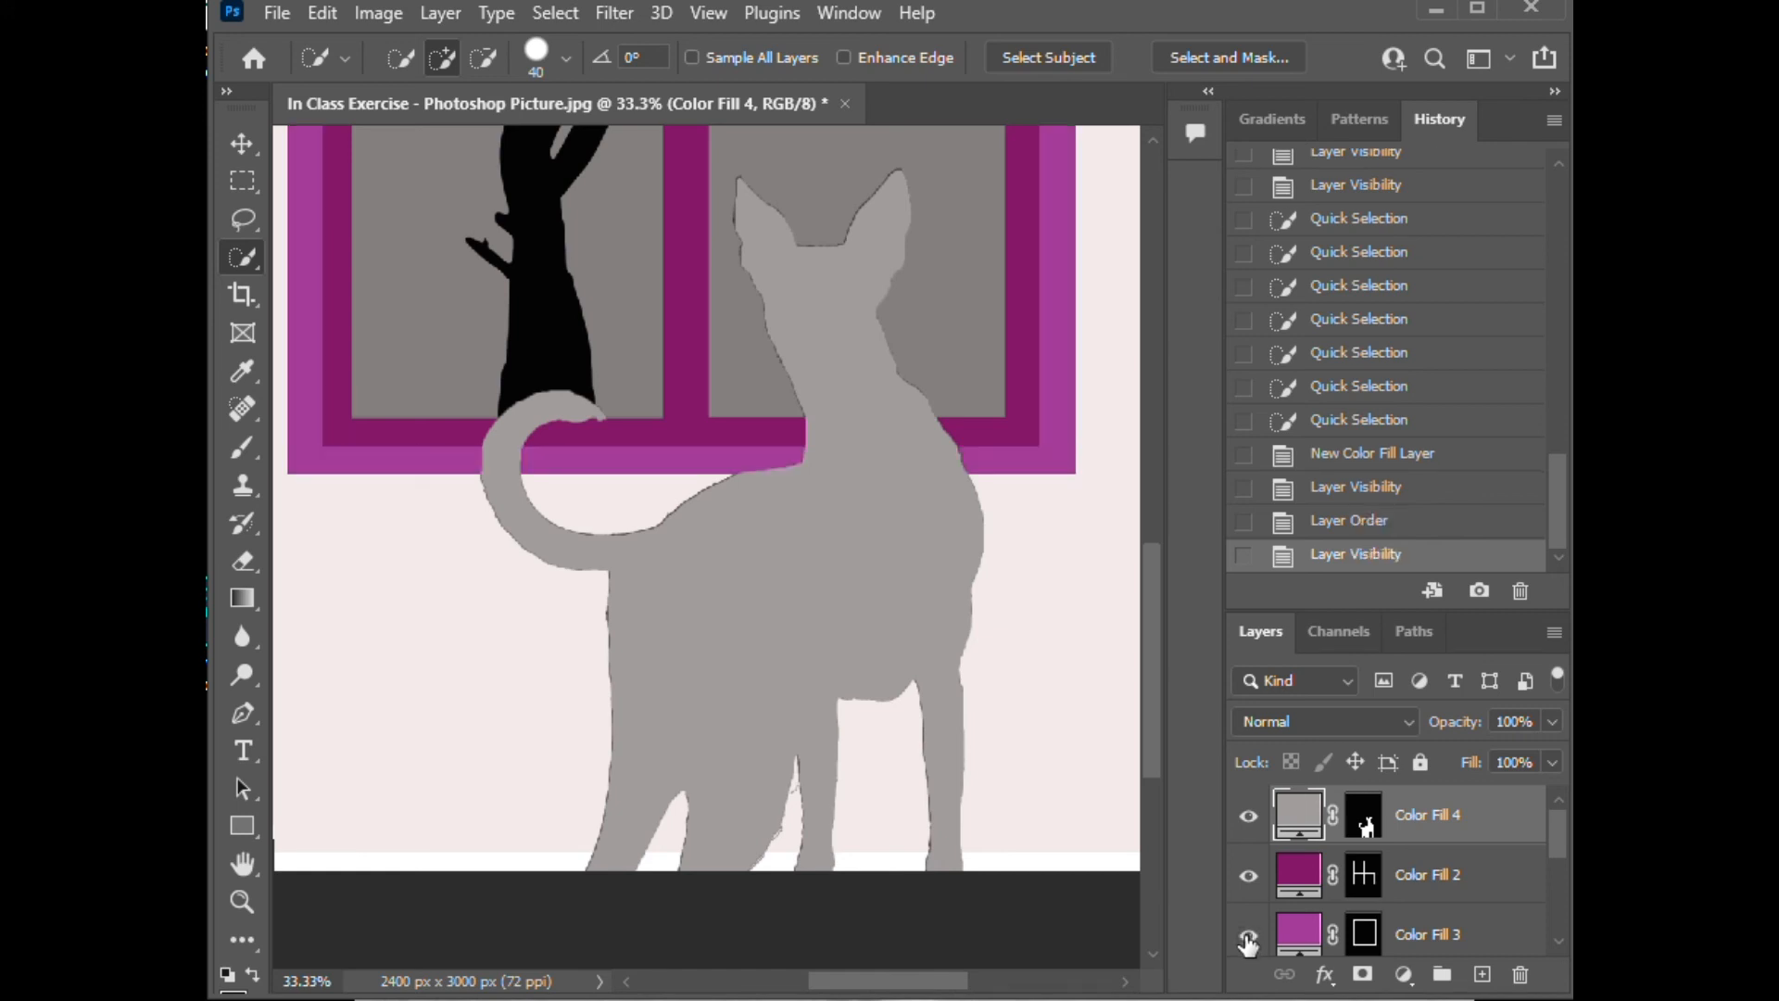
Step: Show the Color Fill 1, Pattern Fill 1 and Gradient Fill 1 layers again
key(ctrl+minus)
key(ctrl+minus)
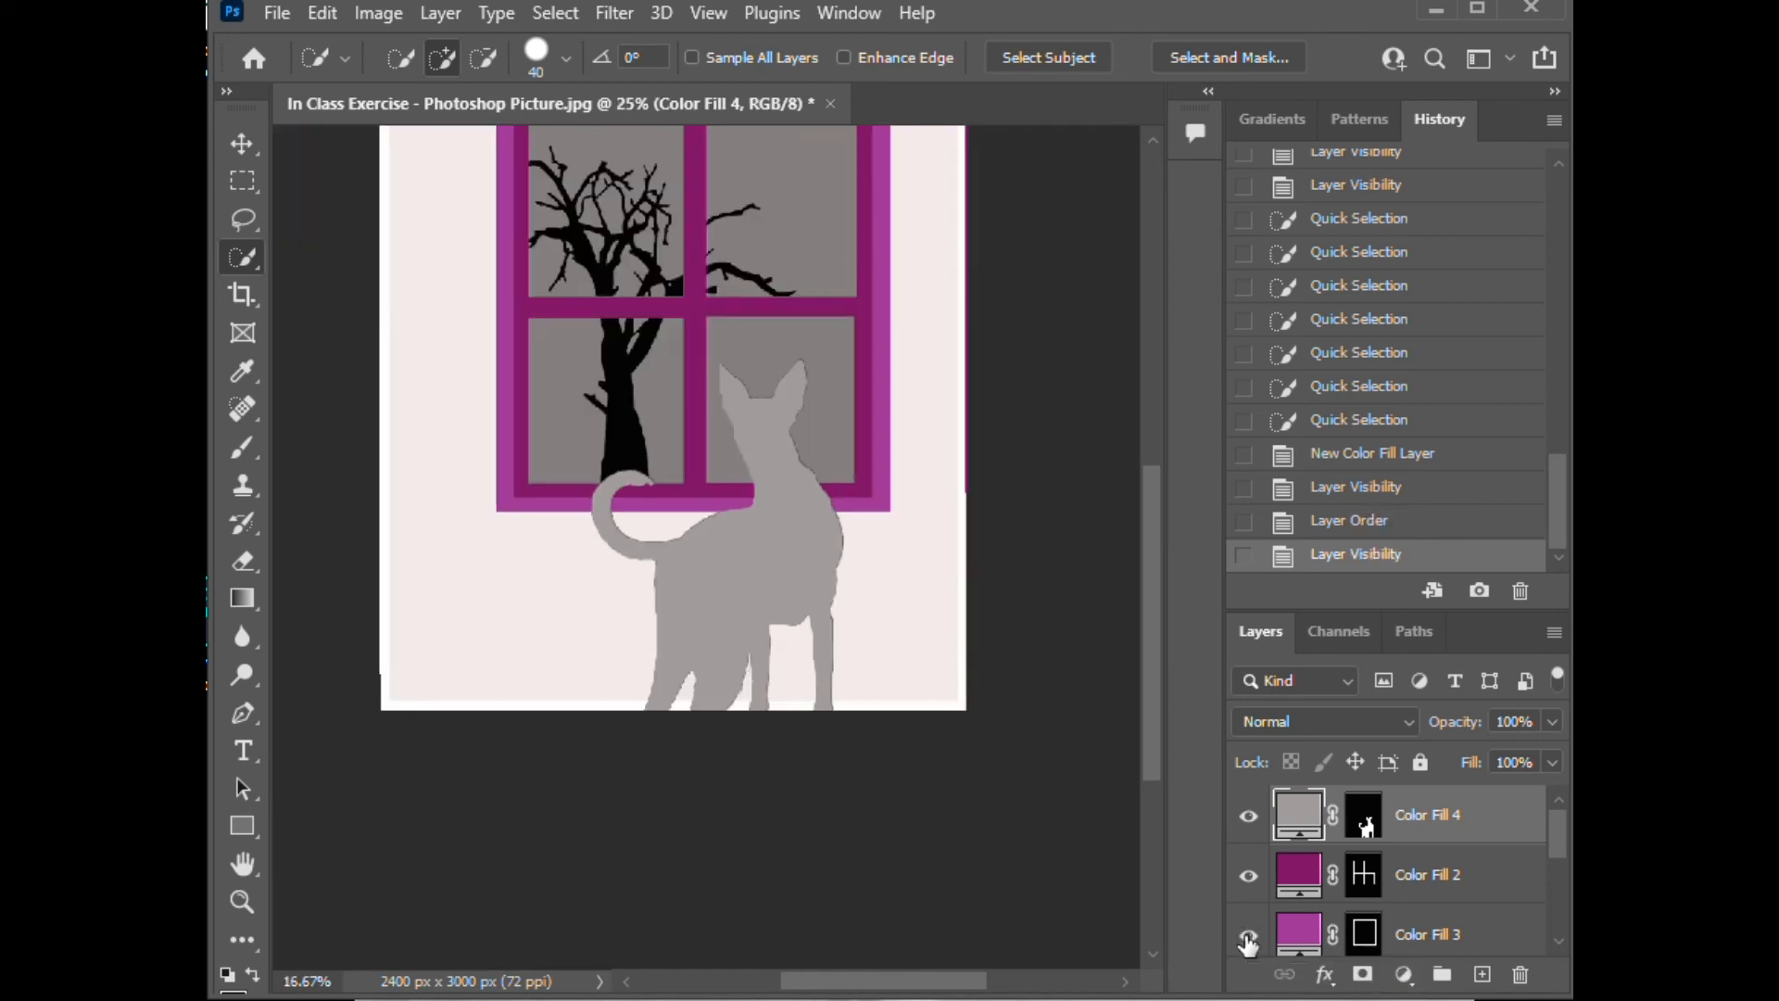
key(ctrl+minus)
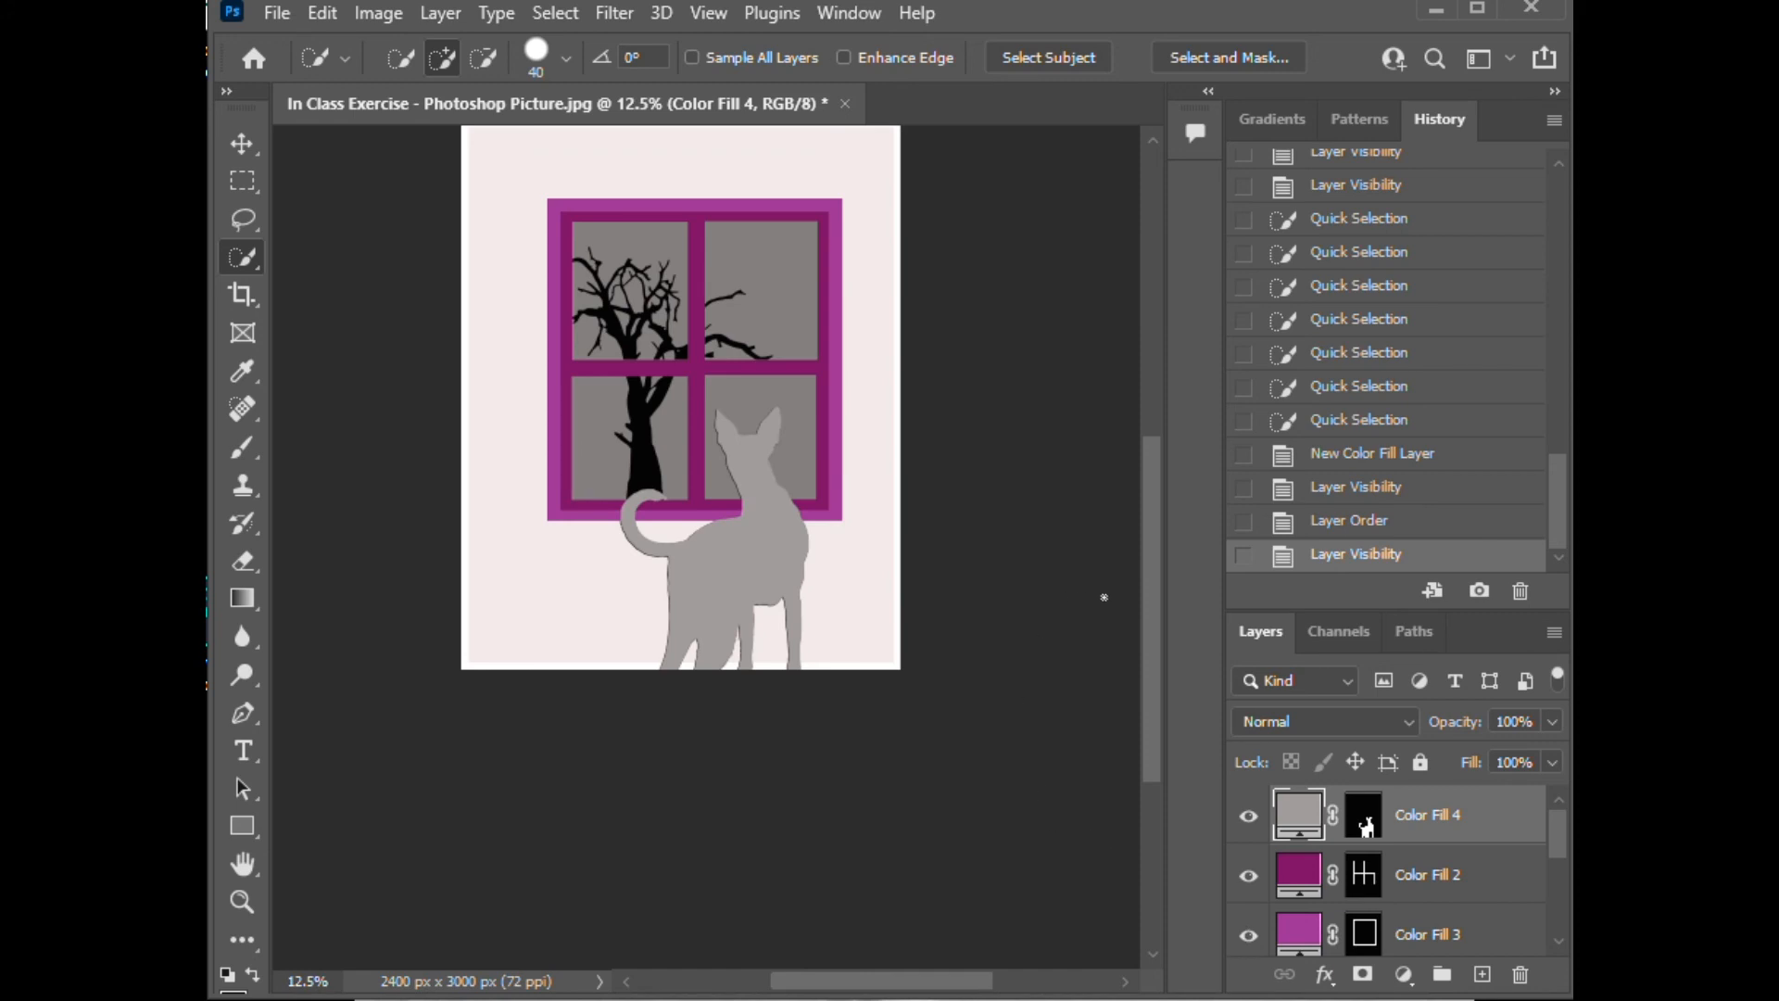
drag(1155, 603, 1155, 556)
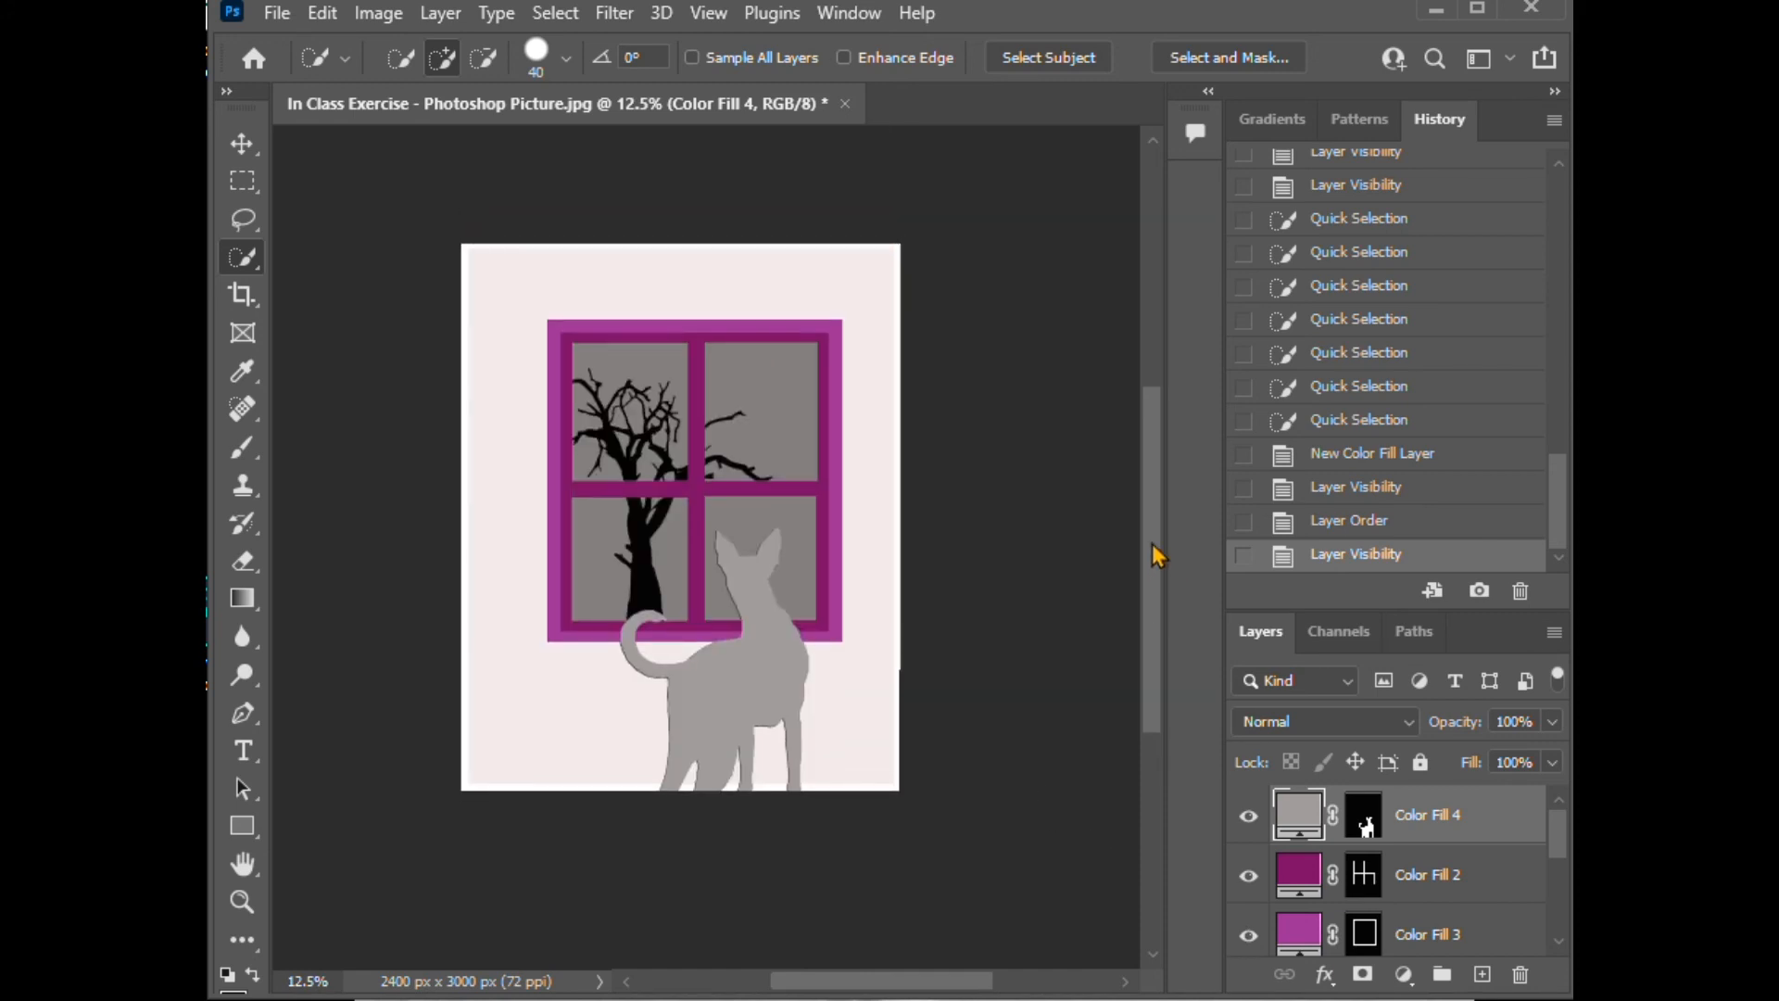
drag(1563, 861, 1562, 885)
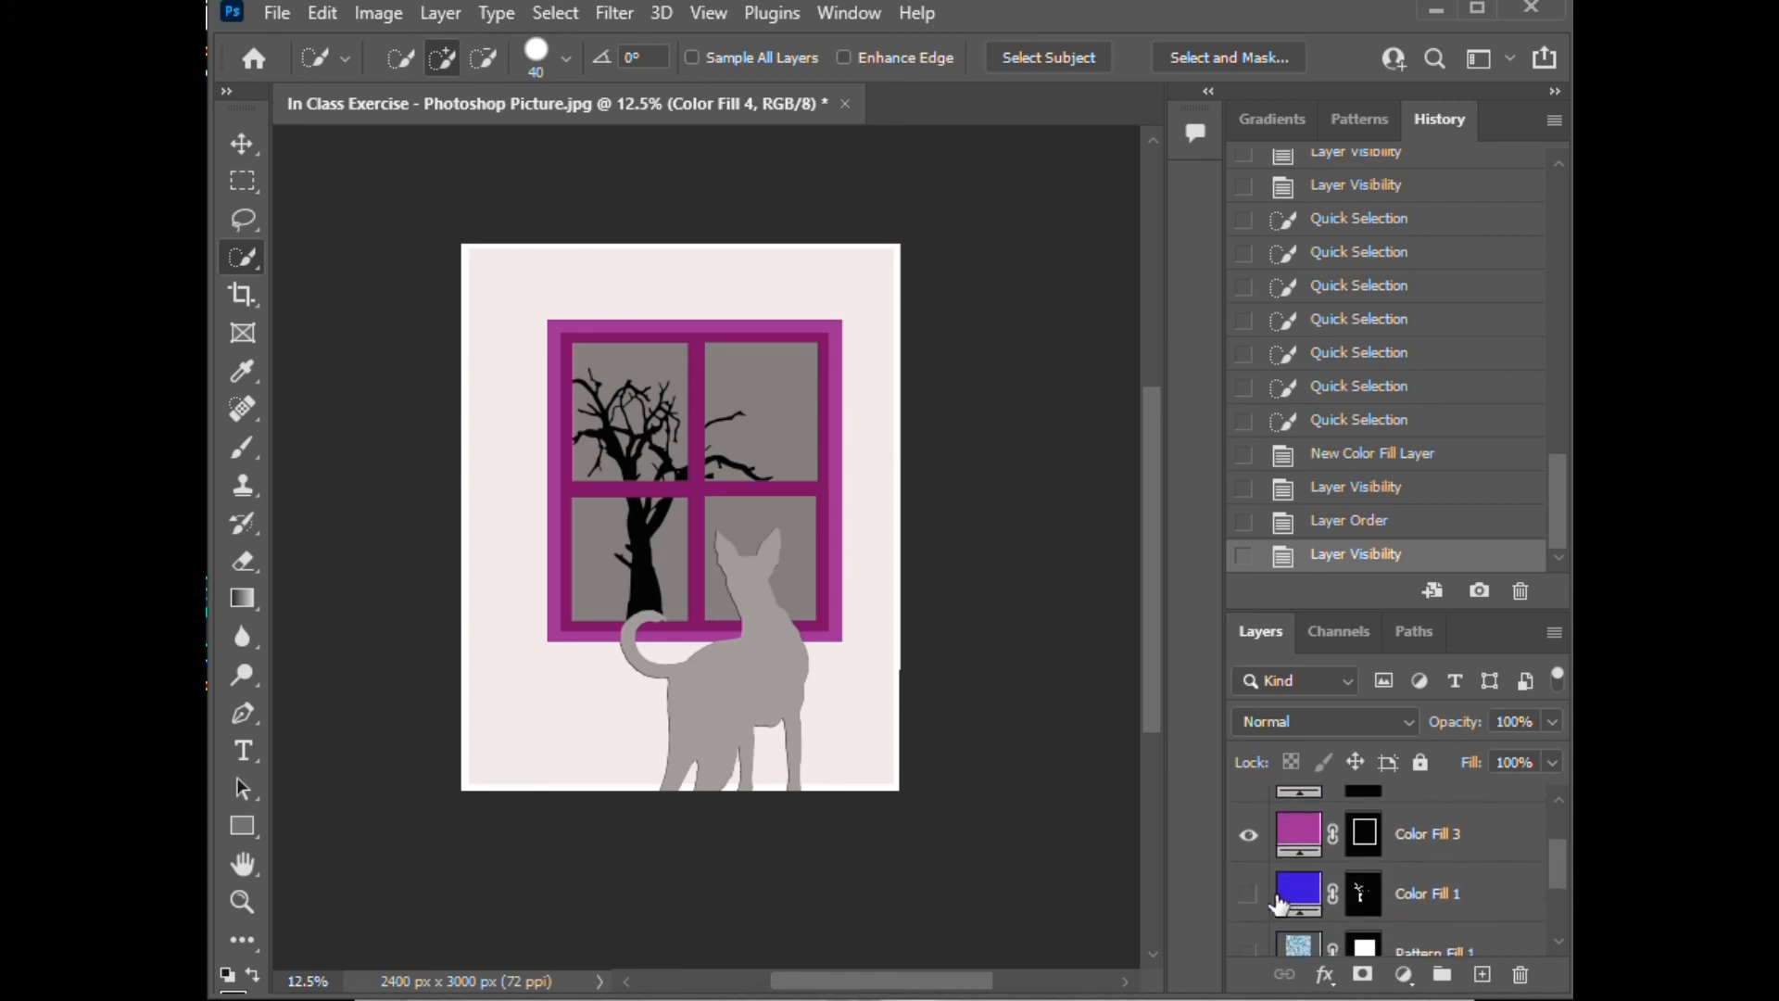
click(1250, 896)
drag(1562, 869, 1562, 886)
click(1251, 906)
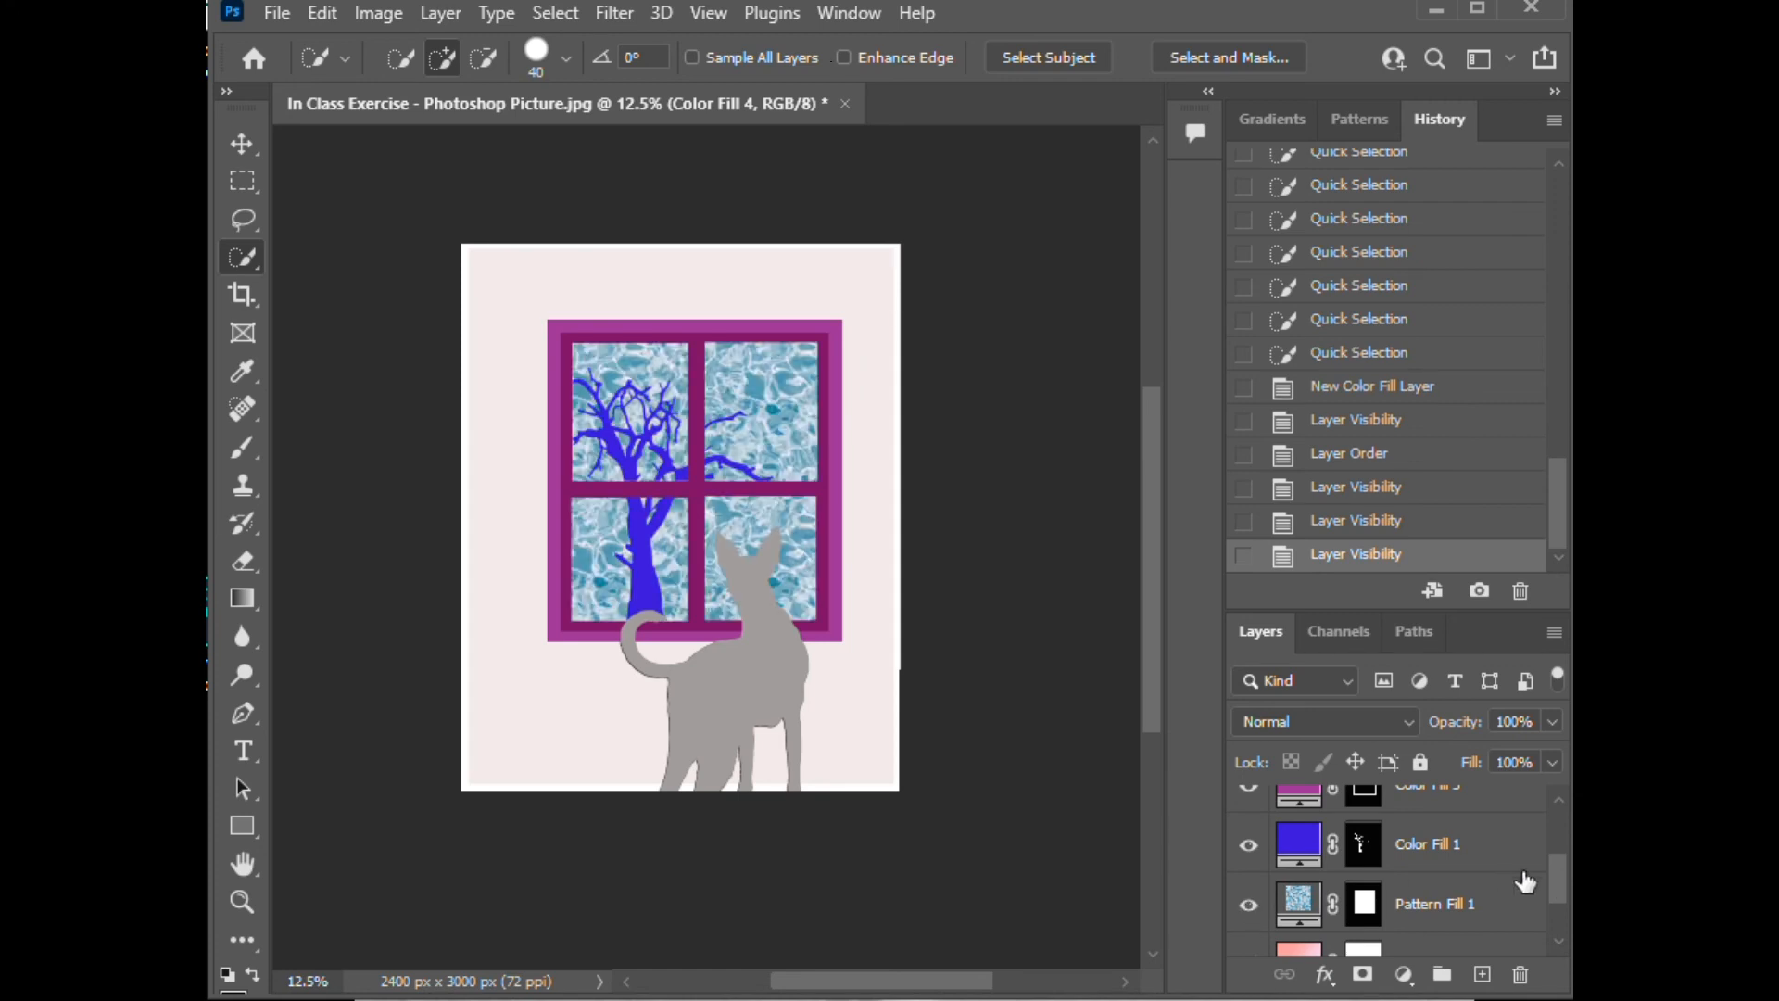
drag(1563, 896, 1563, 918)
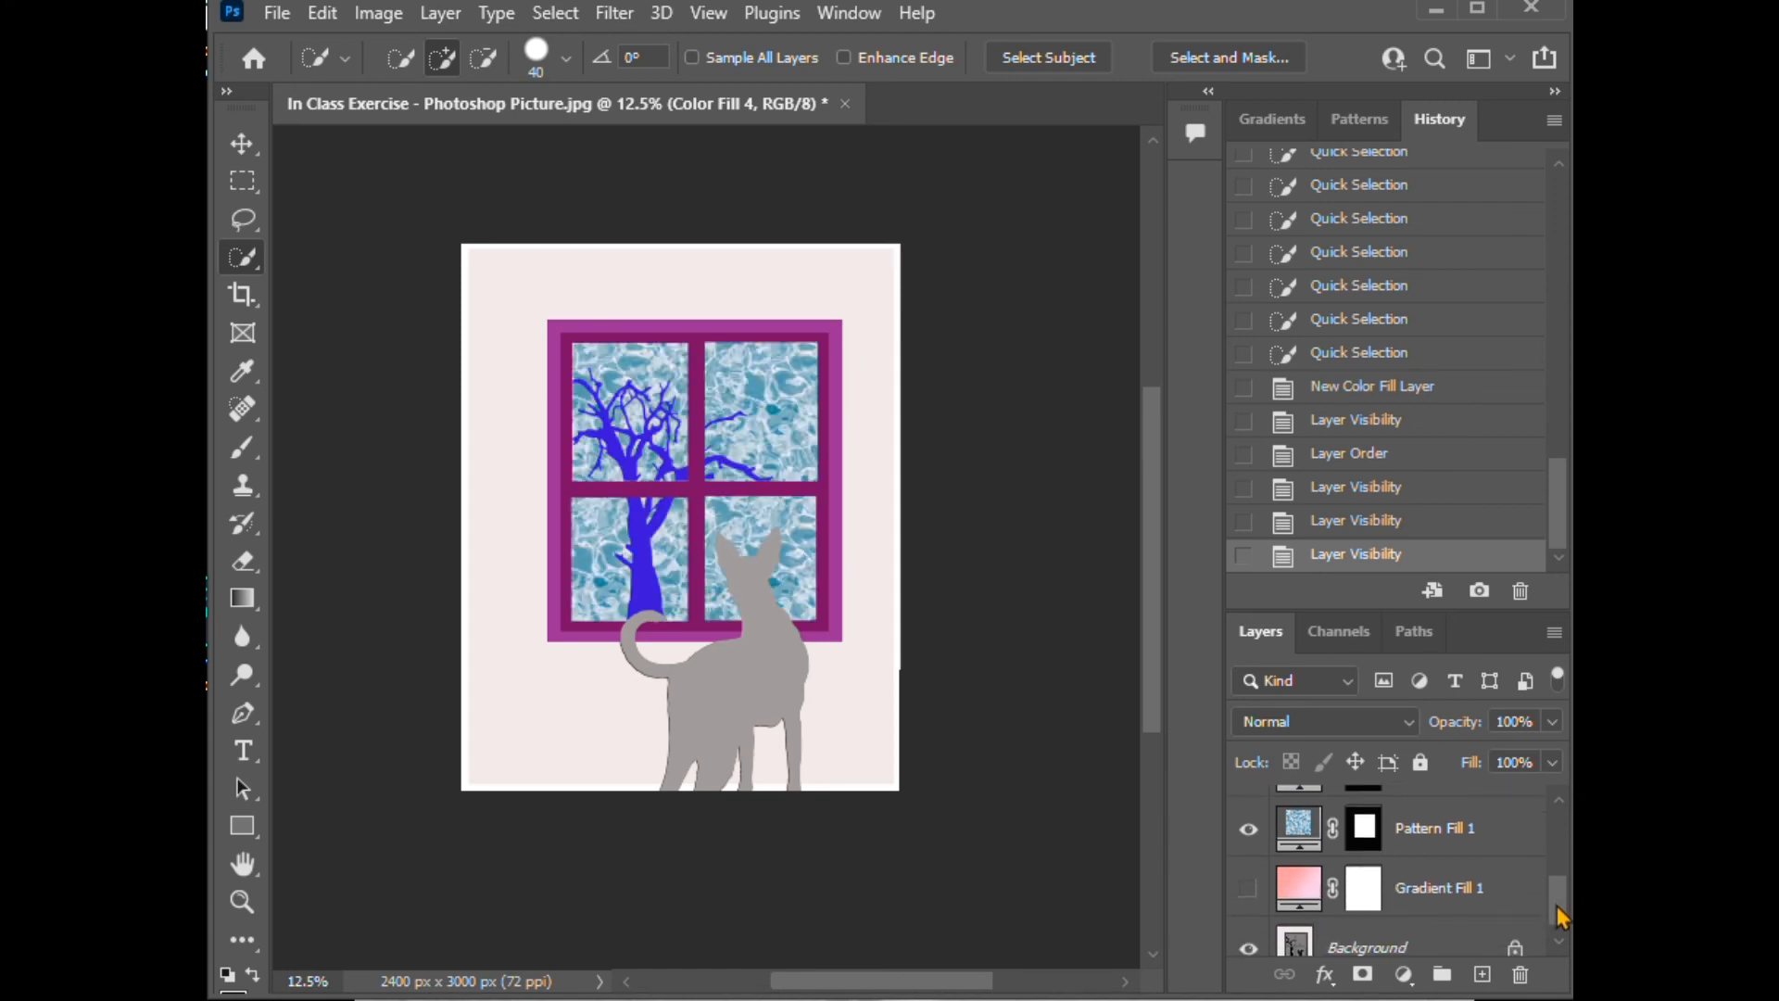
click(1251, 890)
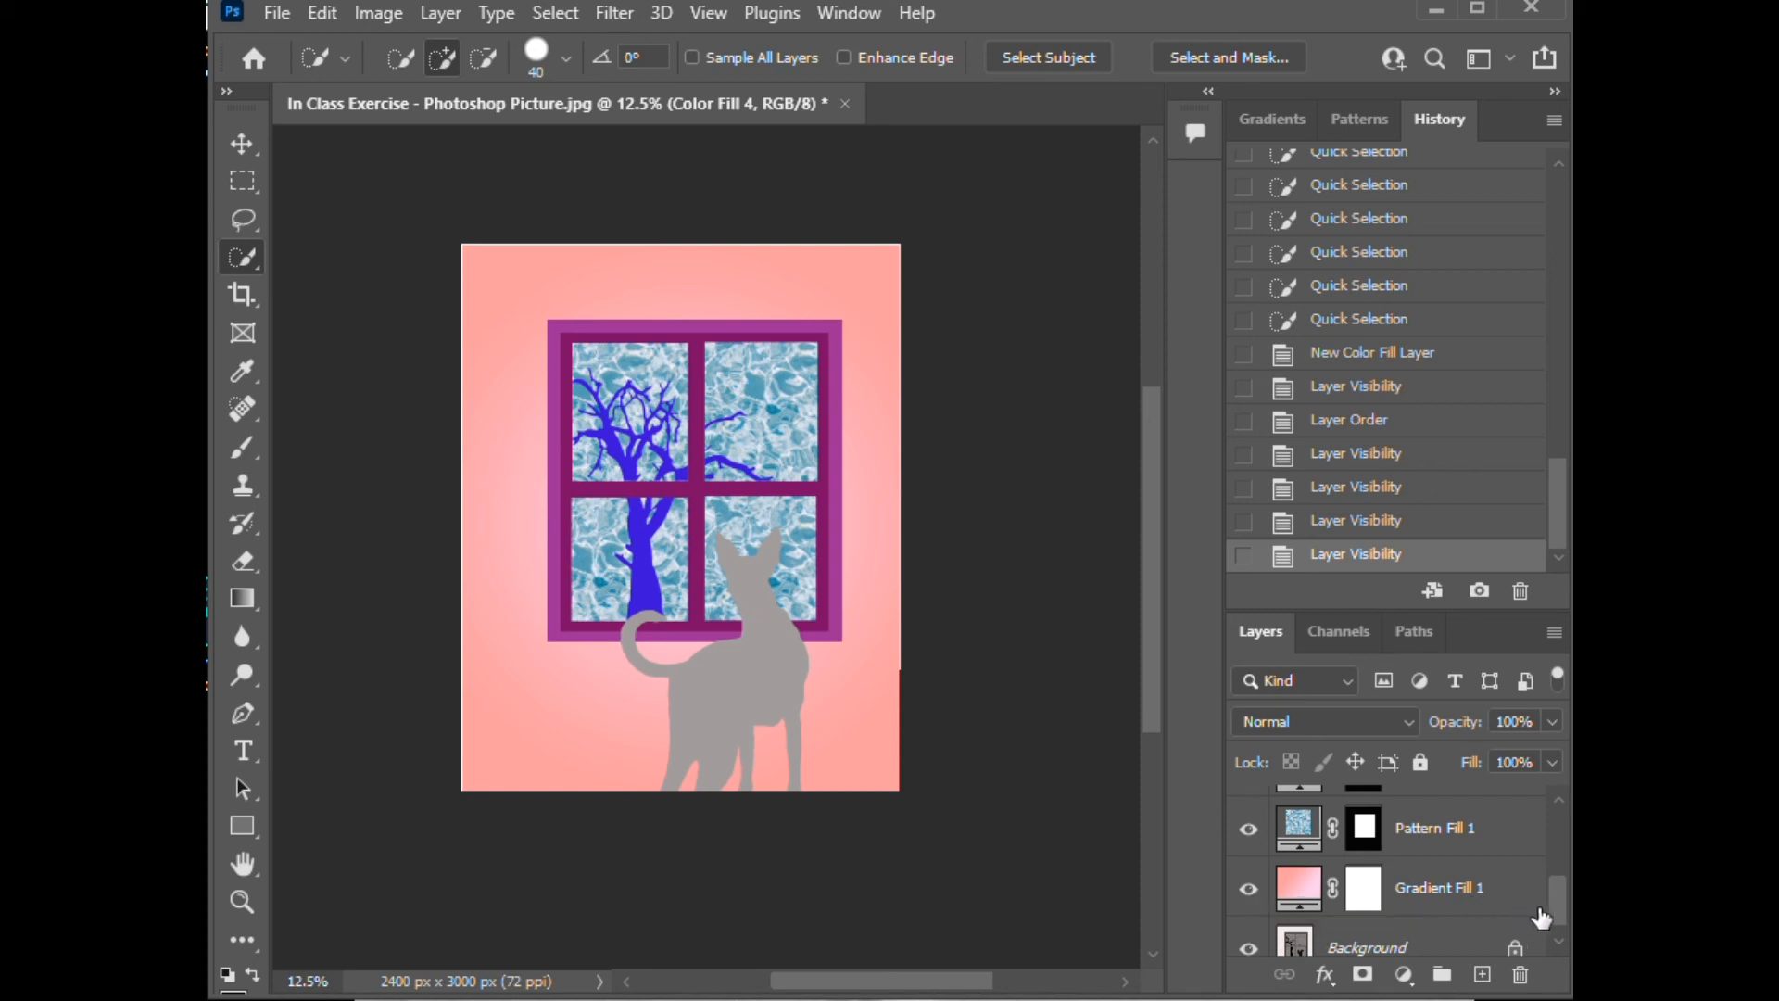
Step: Recolour the dog's Color Fill 4 layer to near-black #050505
drag(1560, 917, 1556, 850)
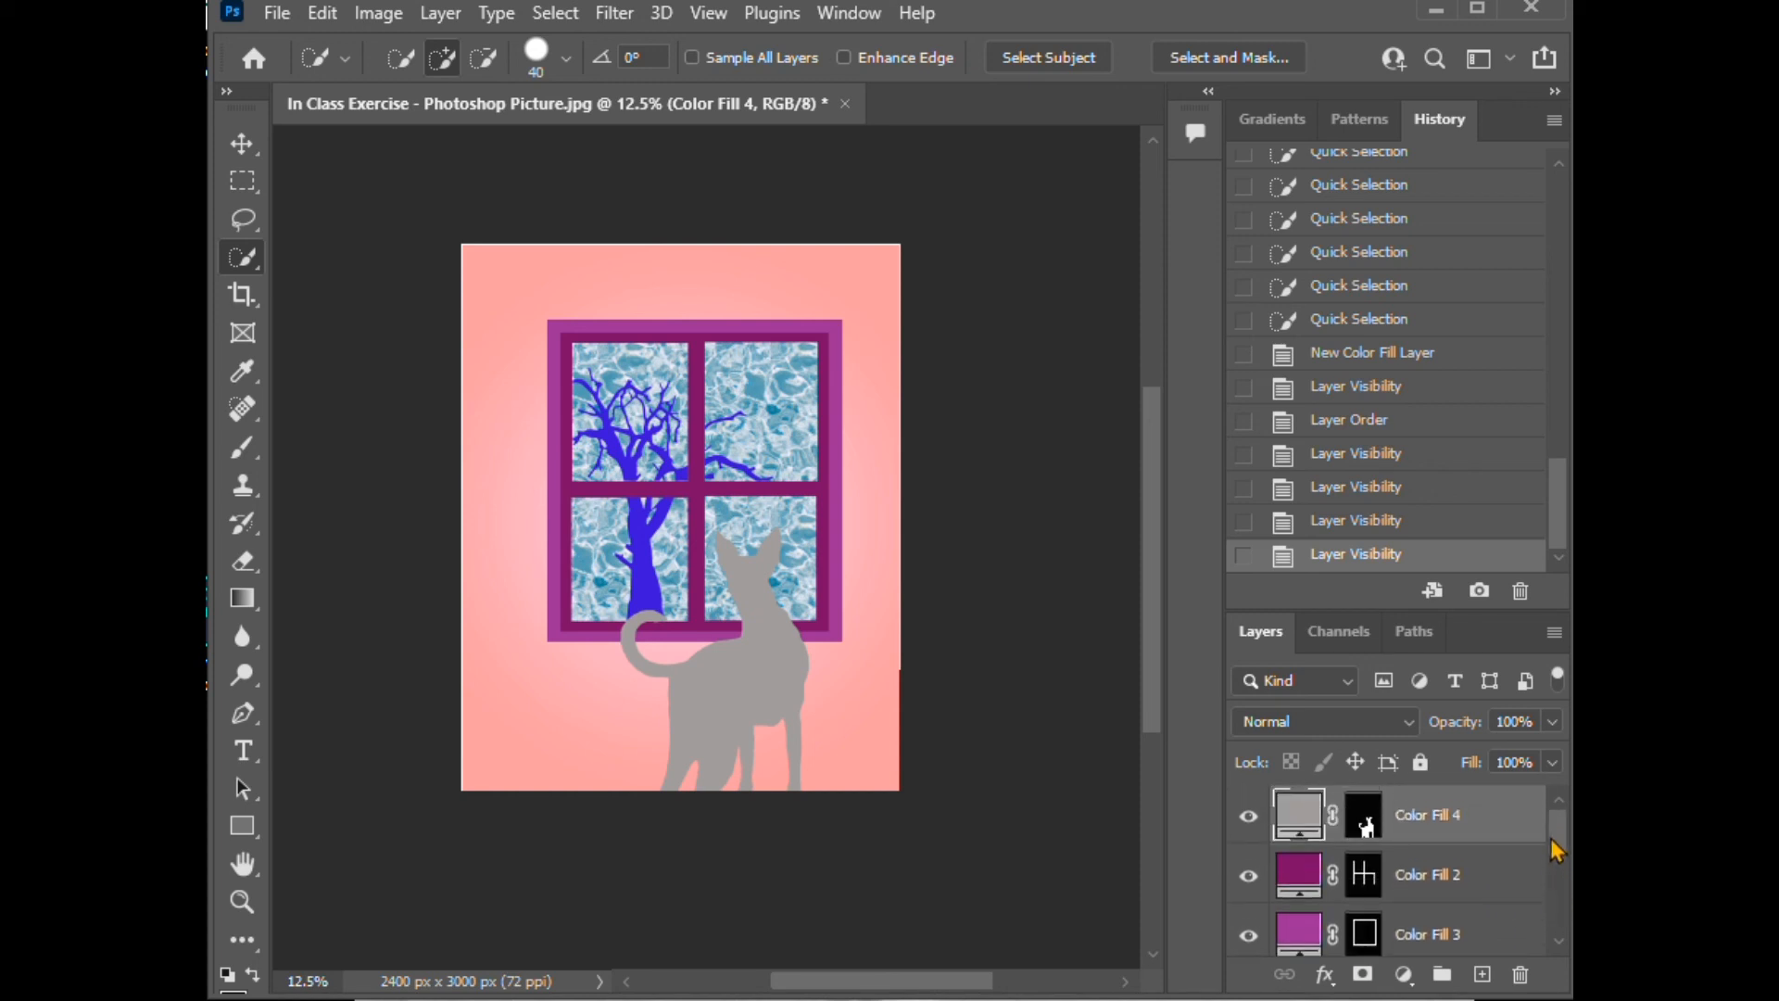
double_click(1297, 817)
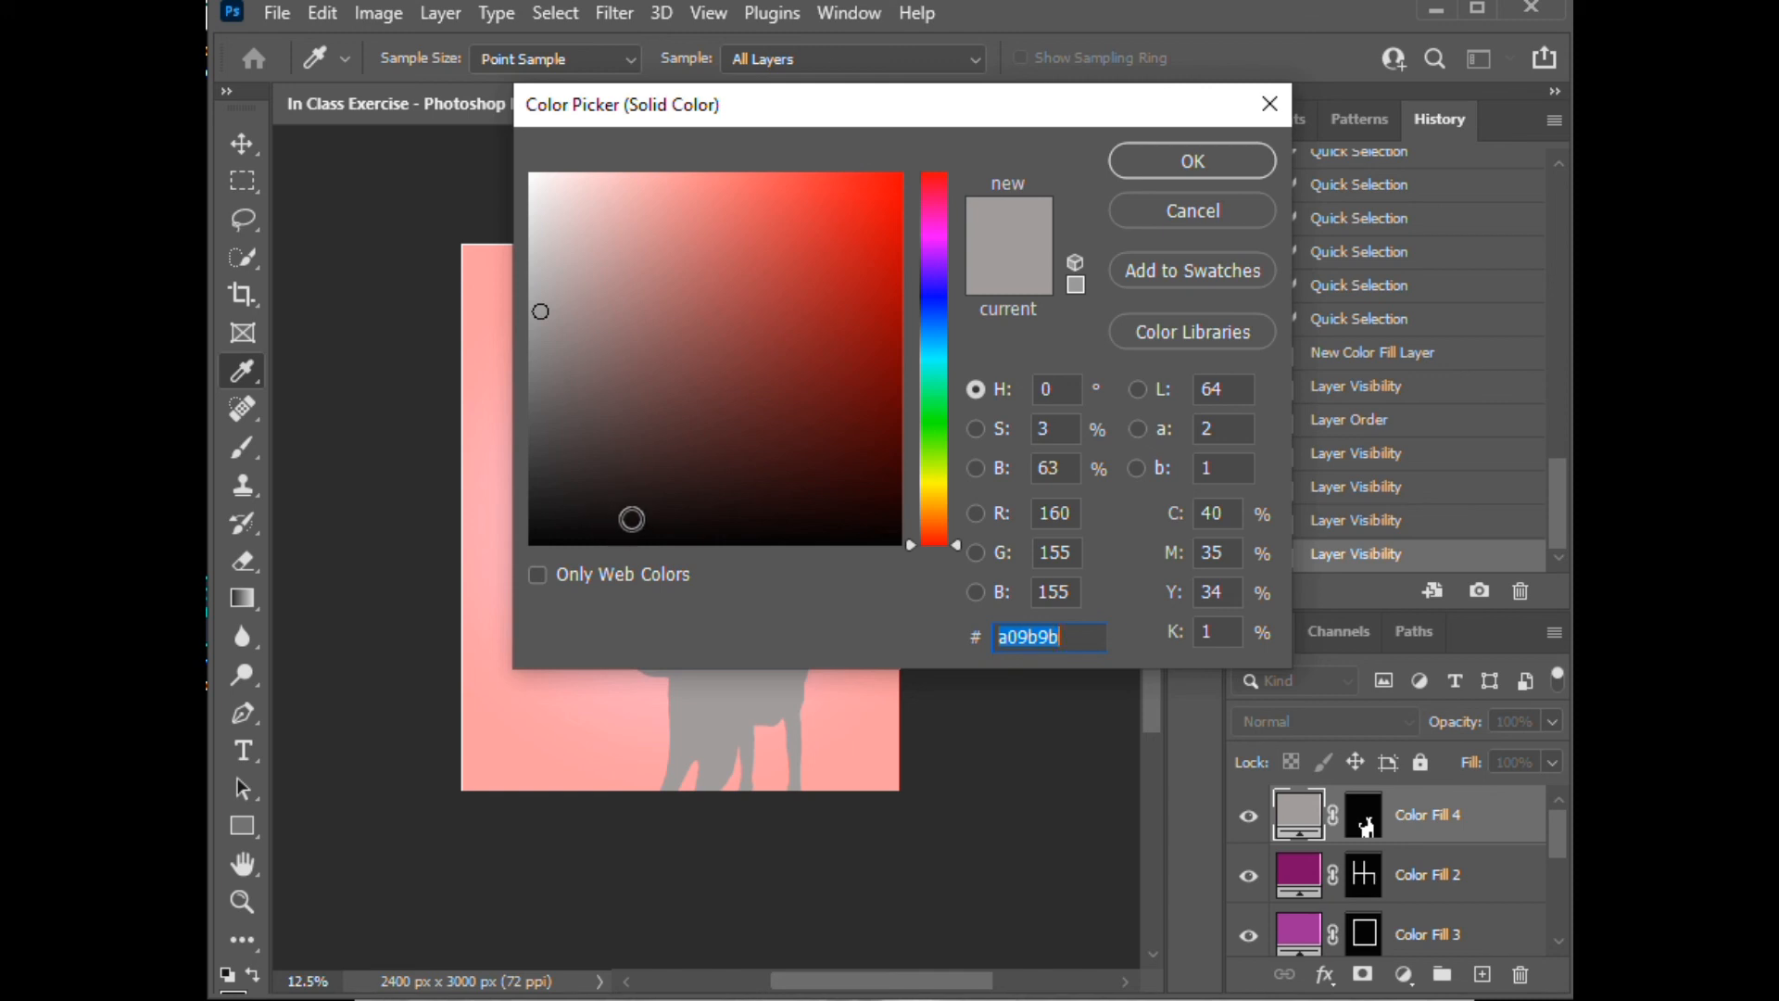
click(632, 519)
click(566, 527)
click(556, 536)
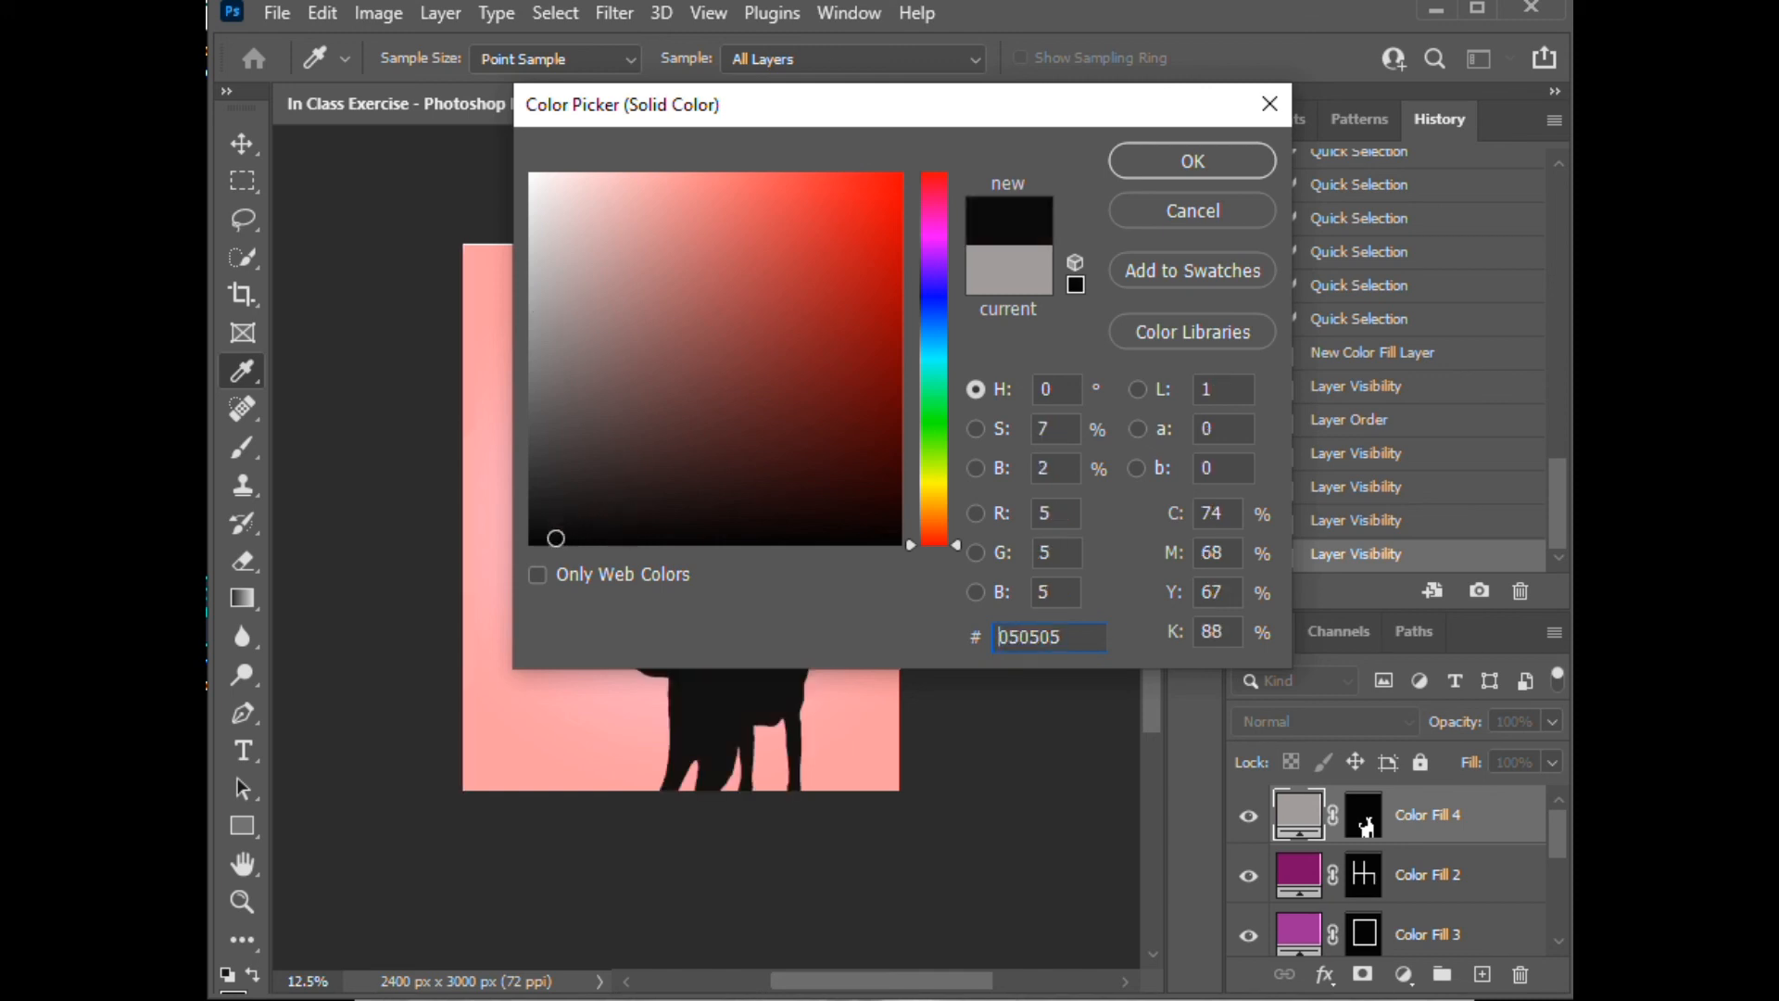
click(1193, 163)
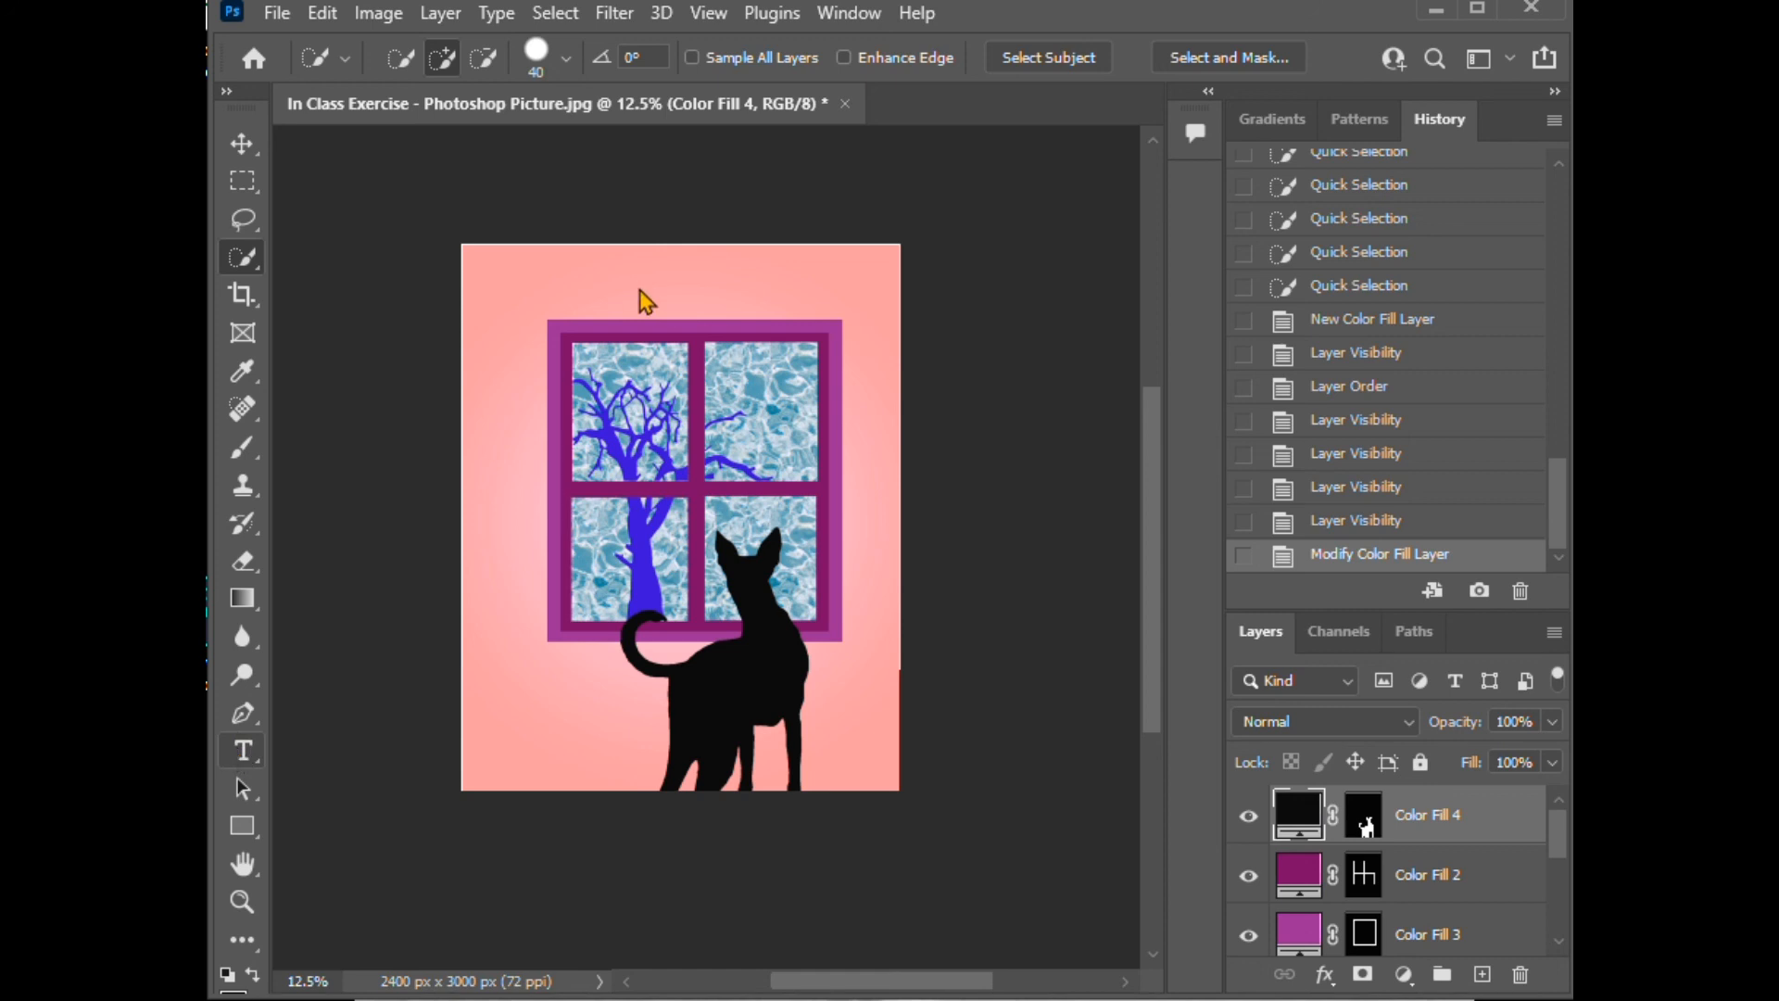
Step: Add a Lorem Ipsum placeholder text, enlarge it to 269 pt and place it just above the window
click(507, 281)
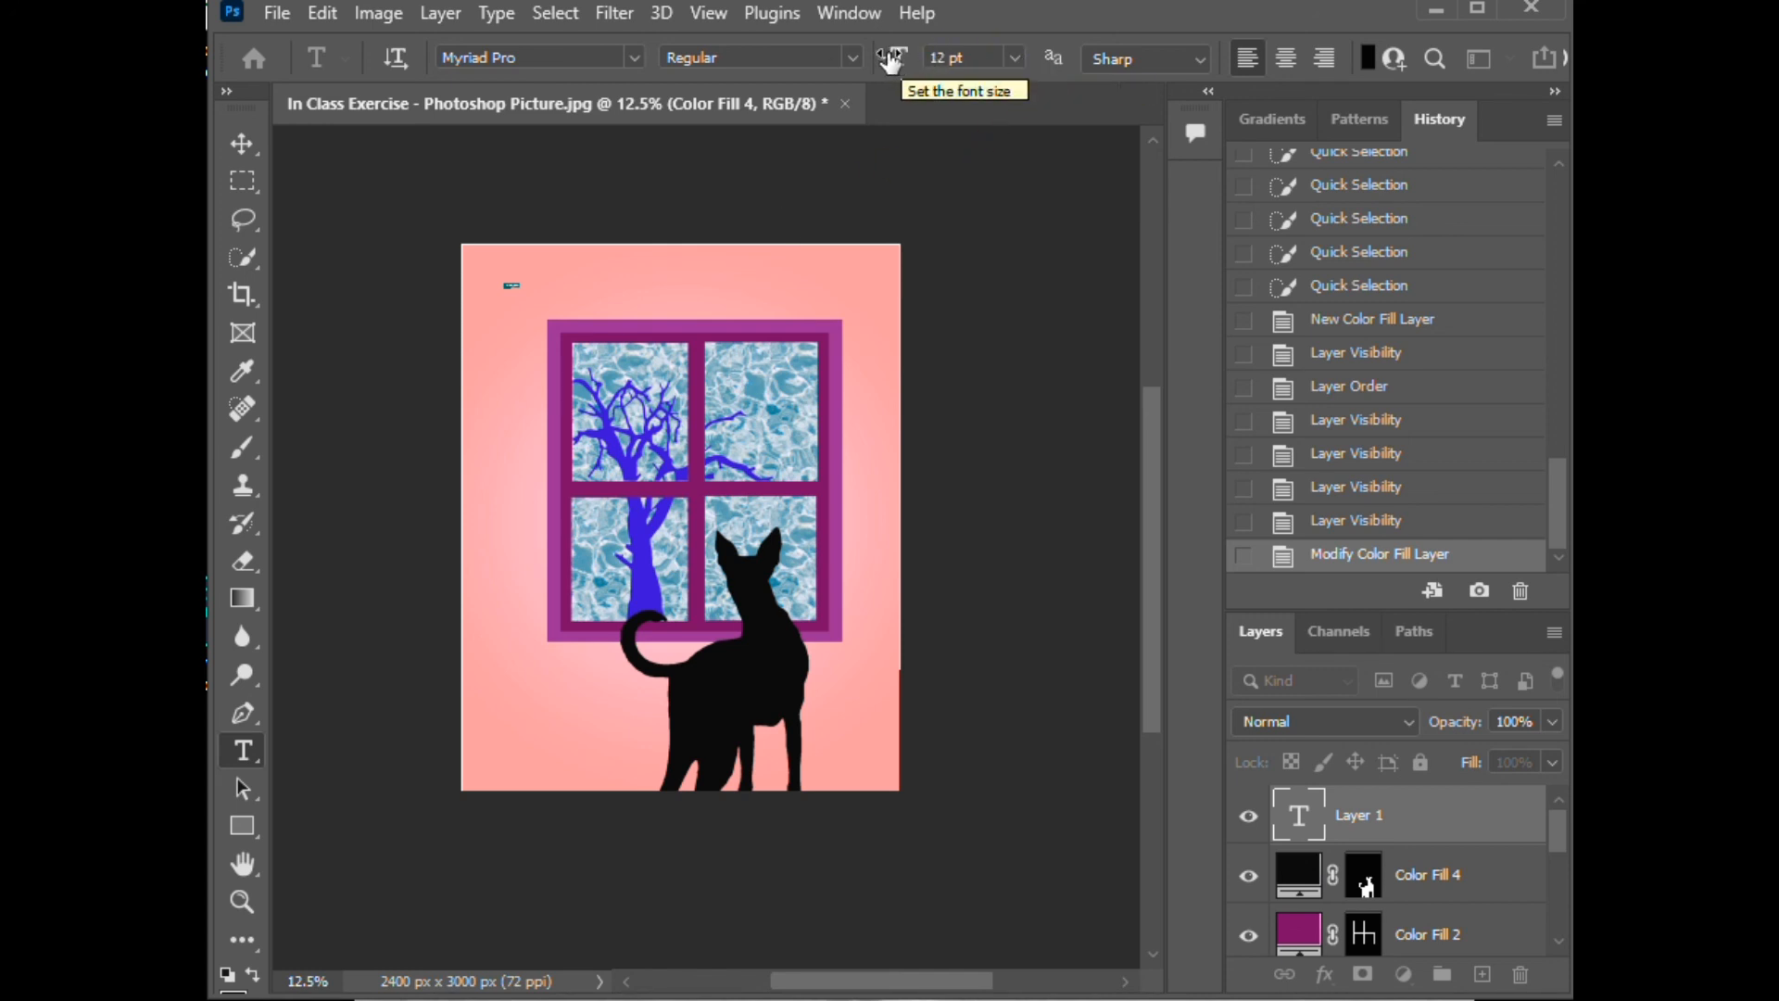
click(1015, 58)
click(1019, 61)
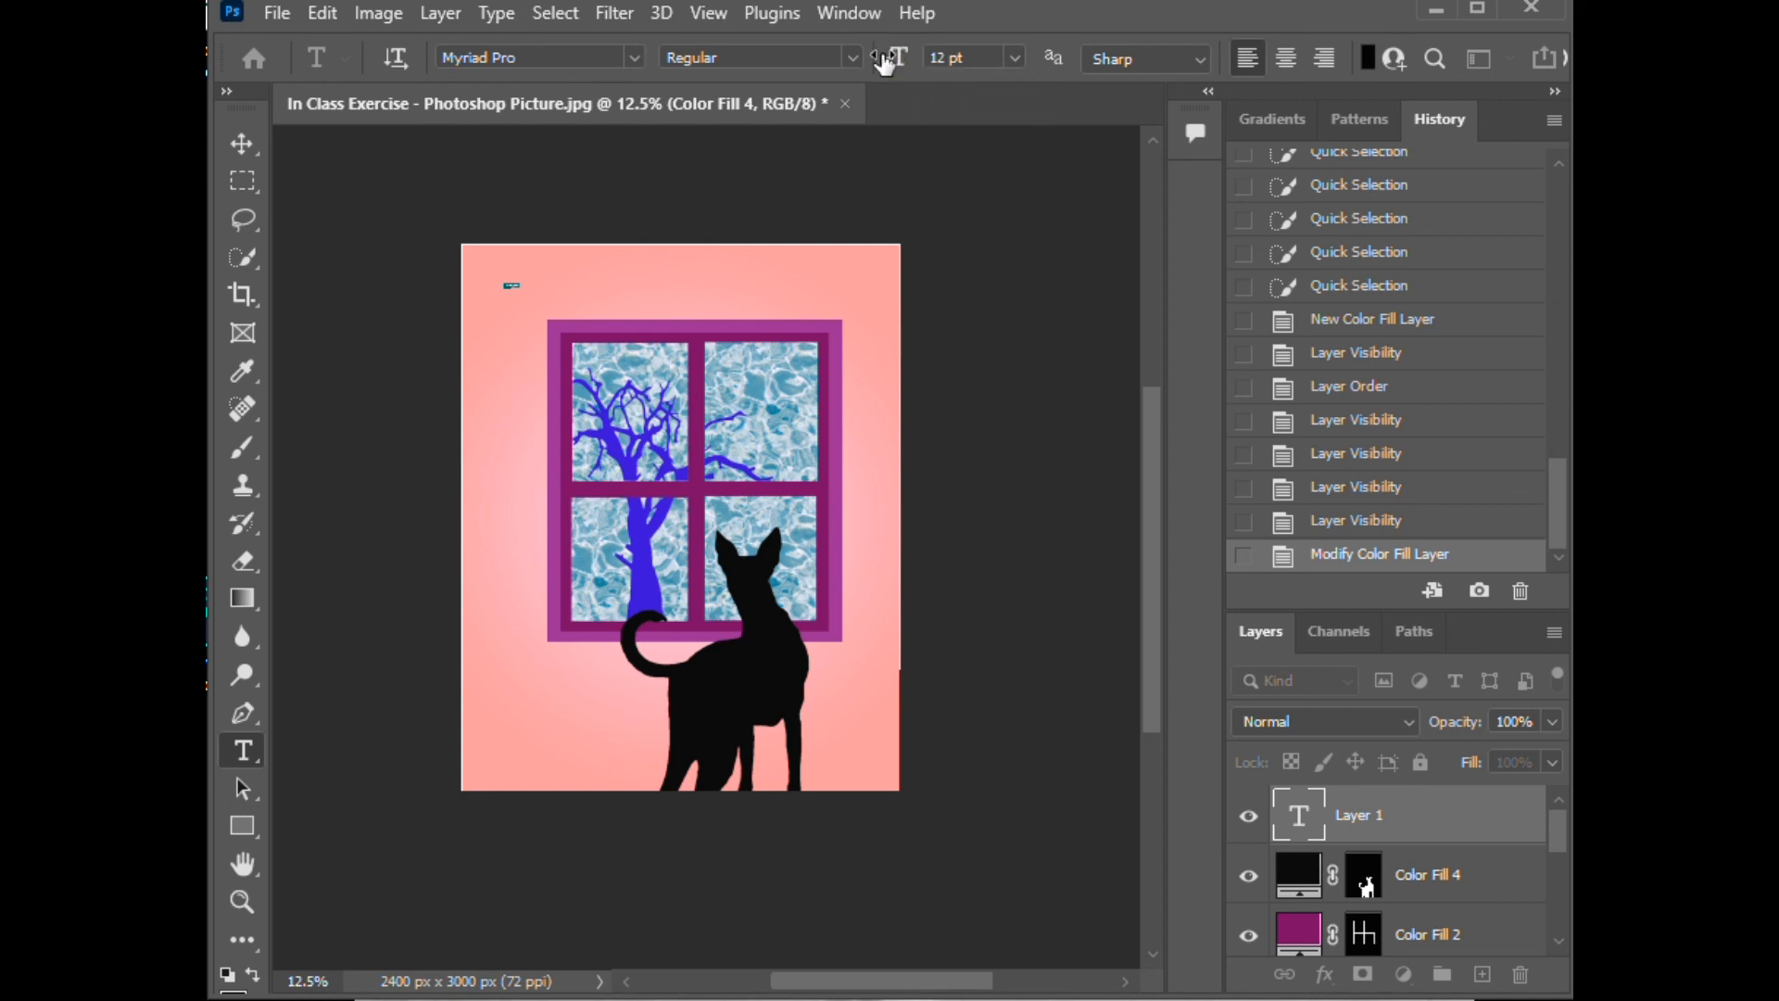
drag(887, 61, 1112, 59)
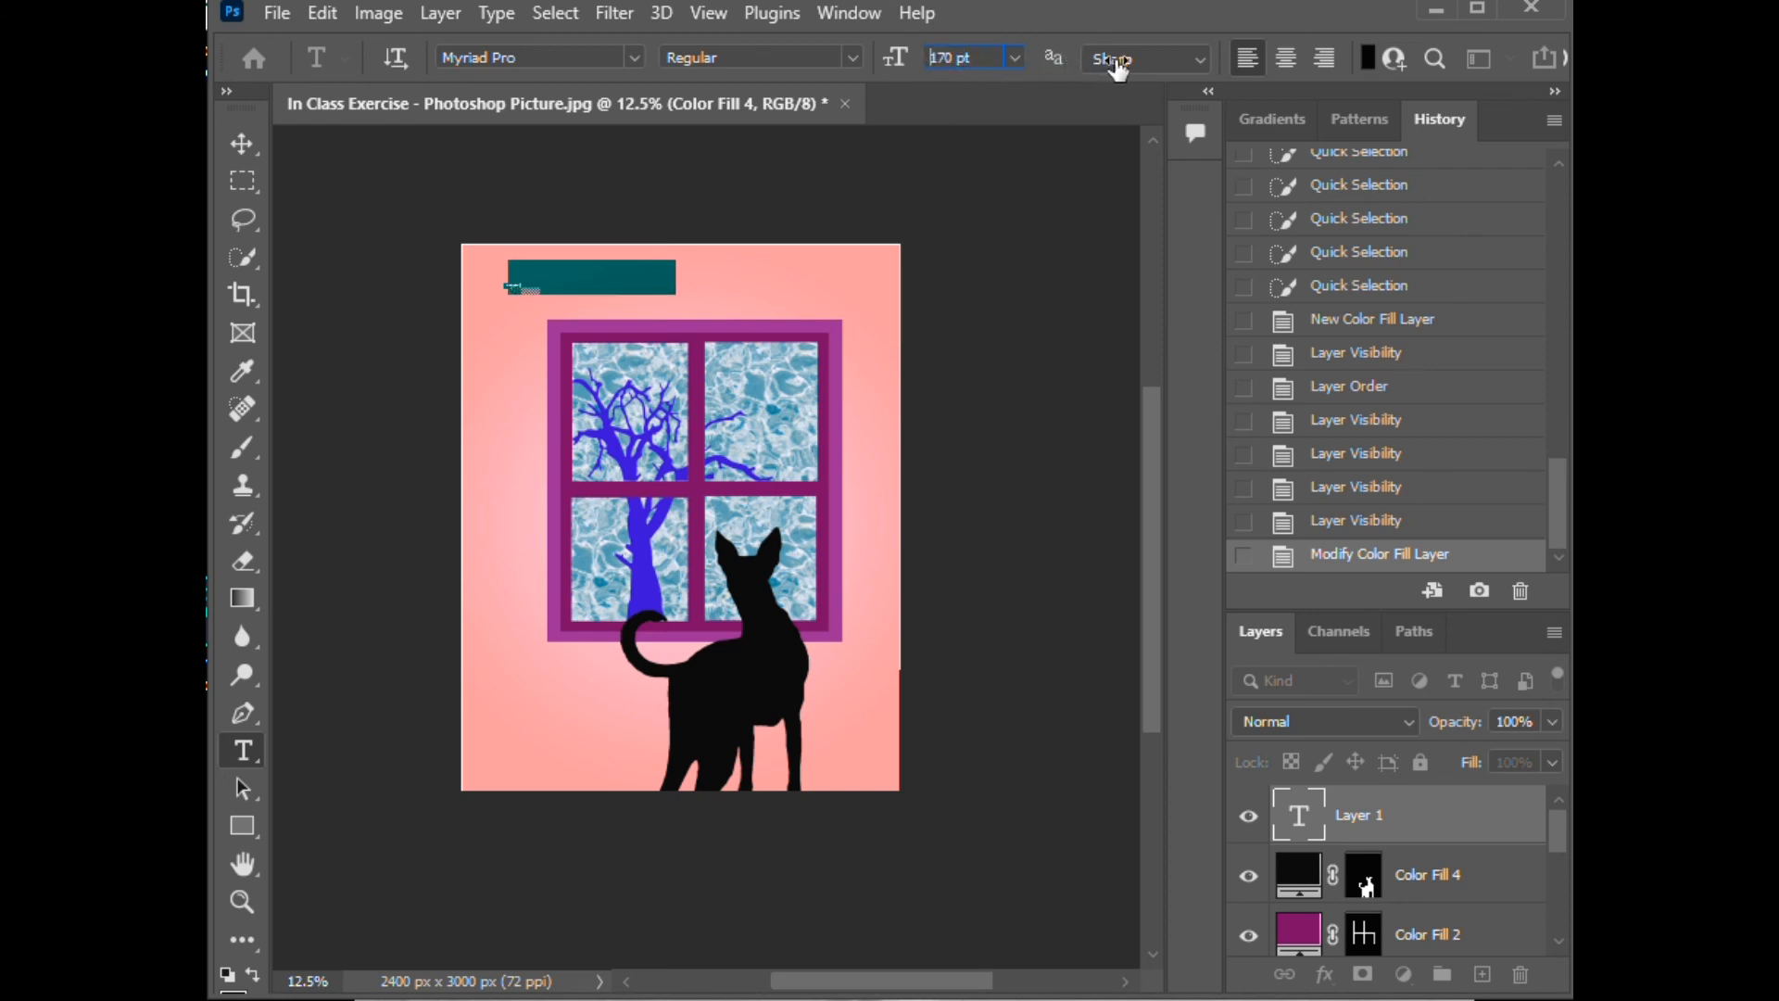
click(1111, 60)
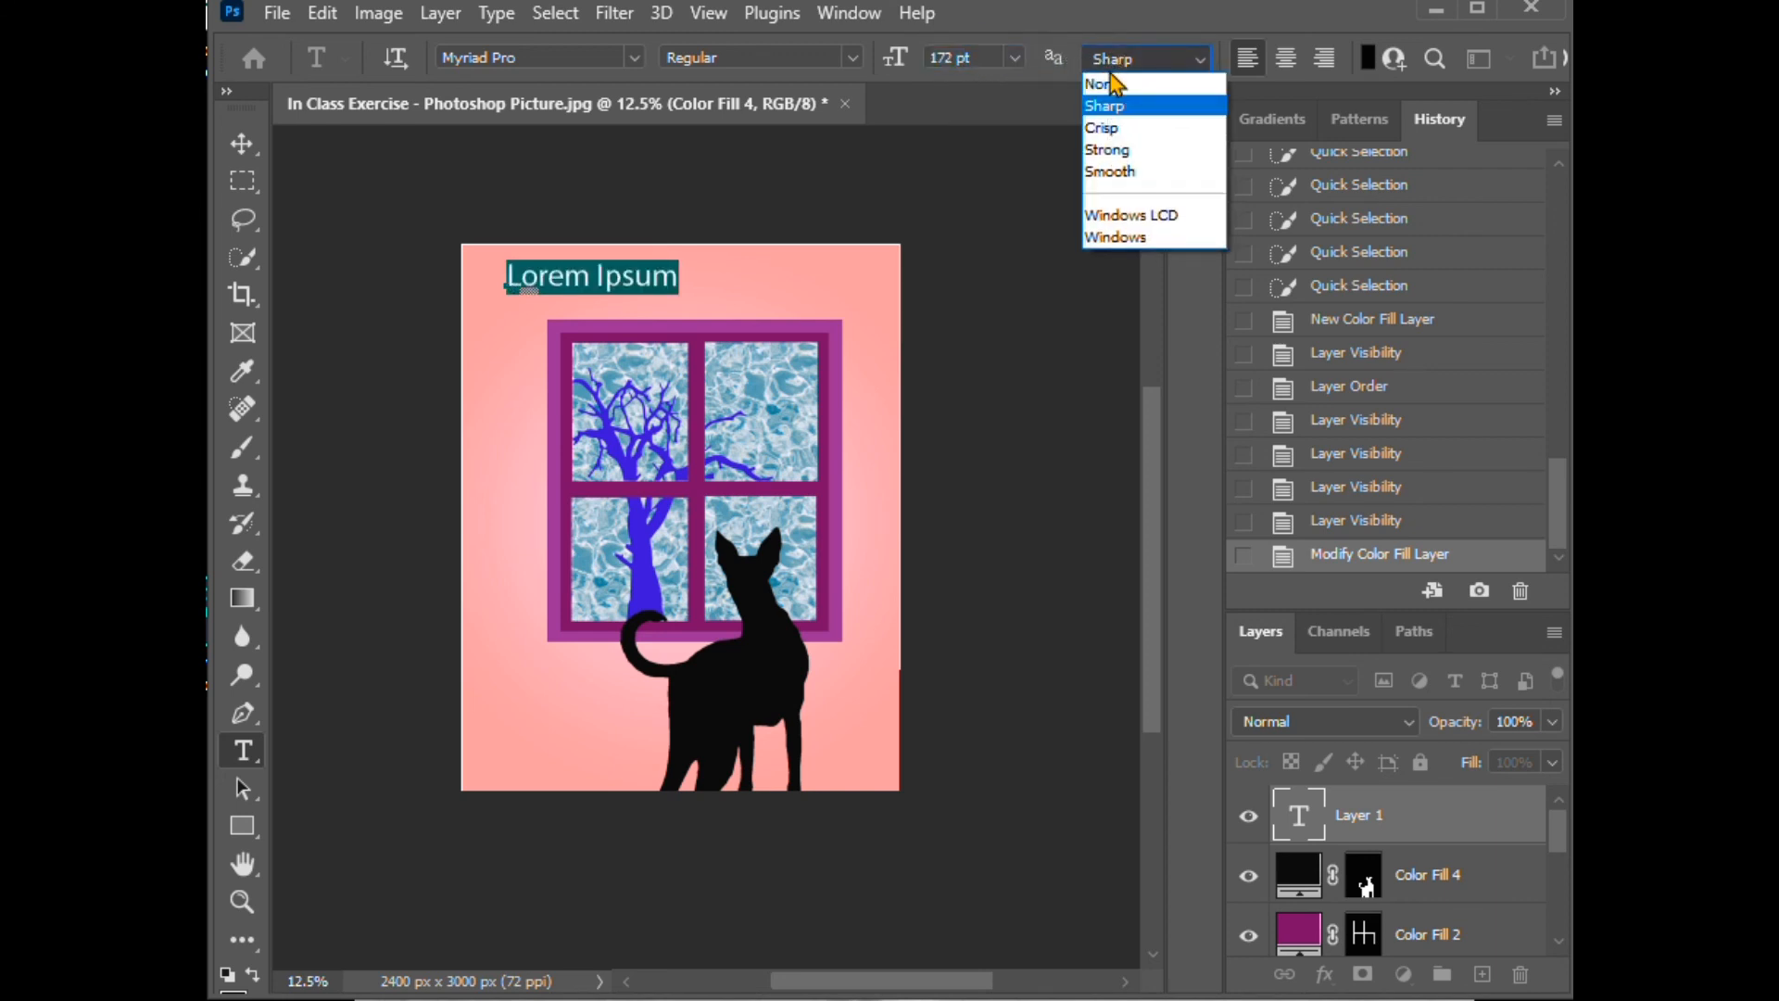
click(889, 65)
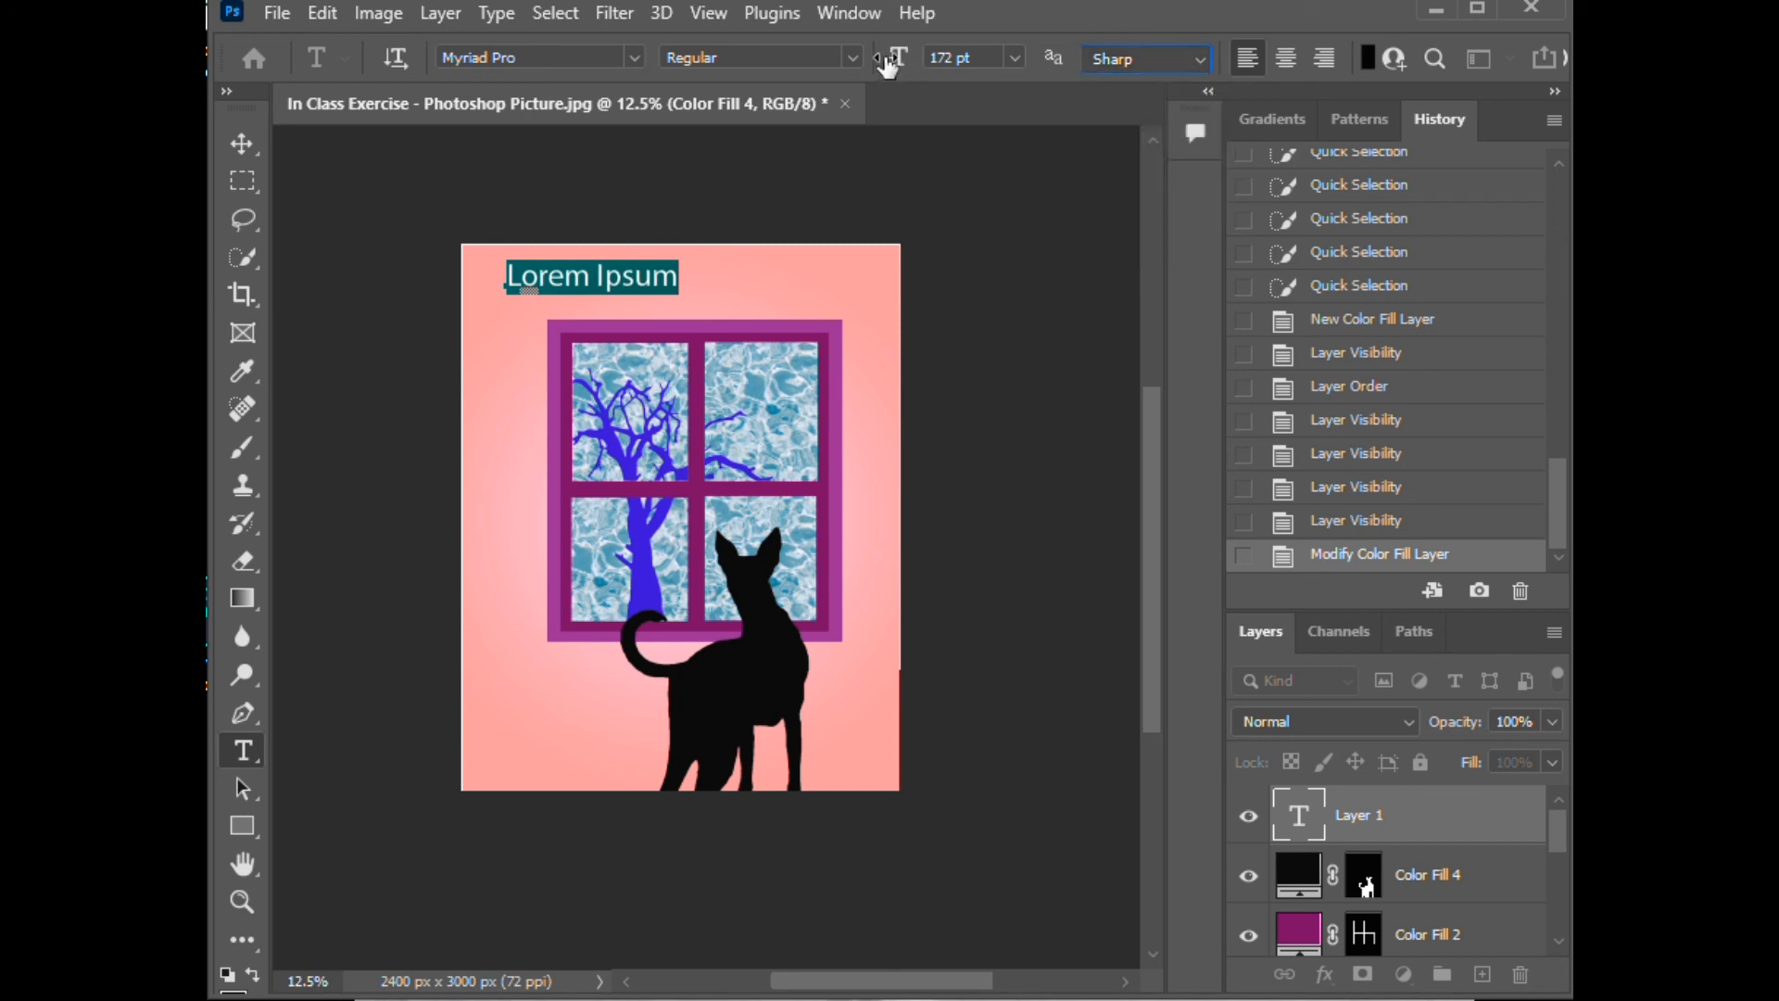
drag(894, 67, 1028, 67)
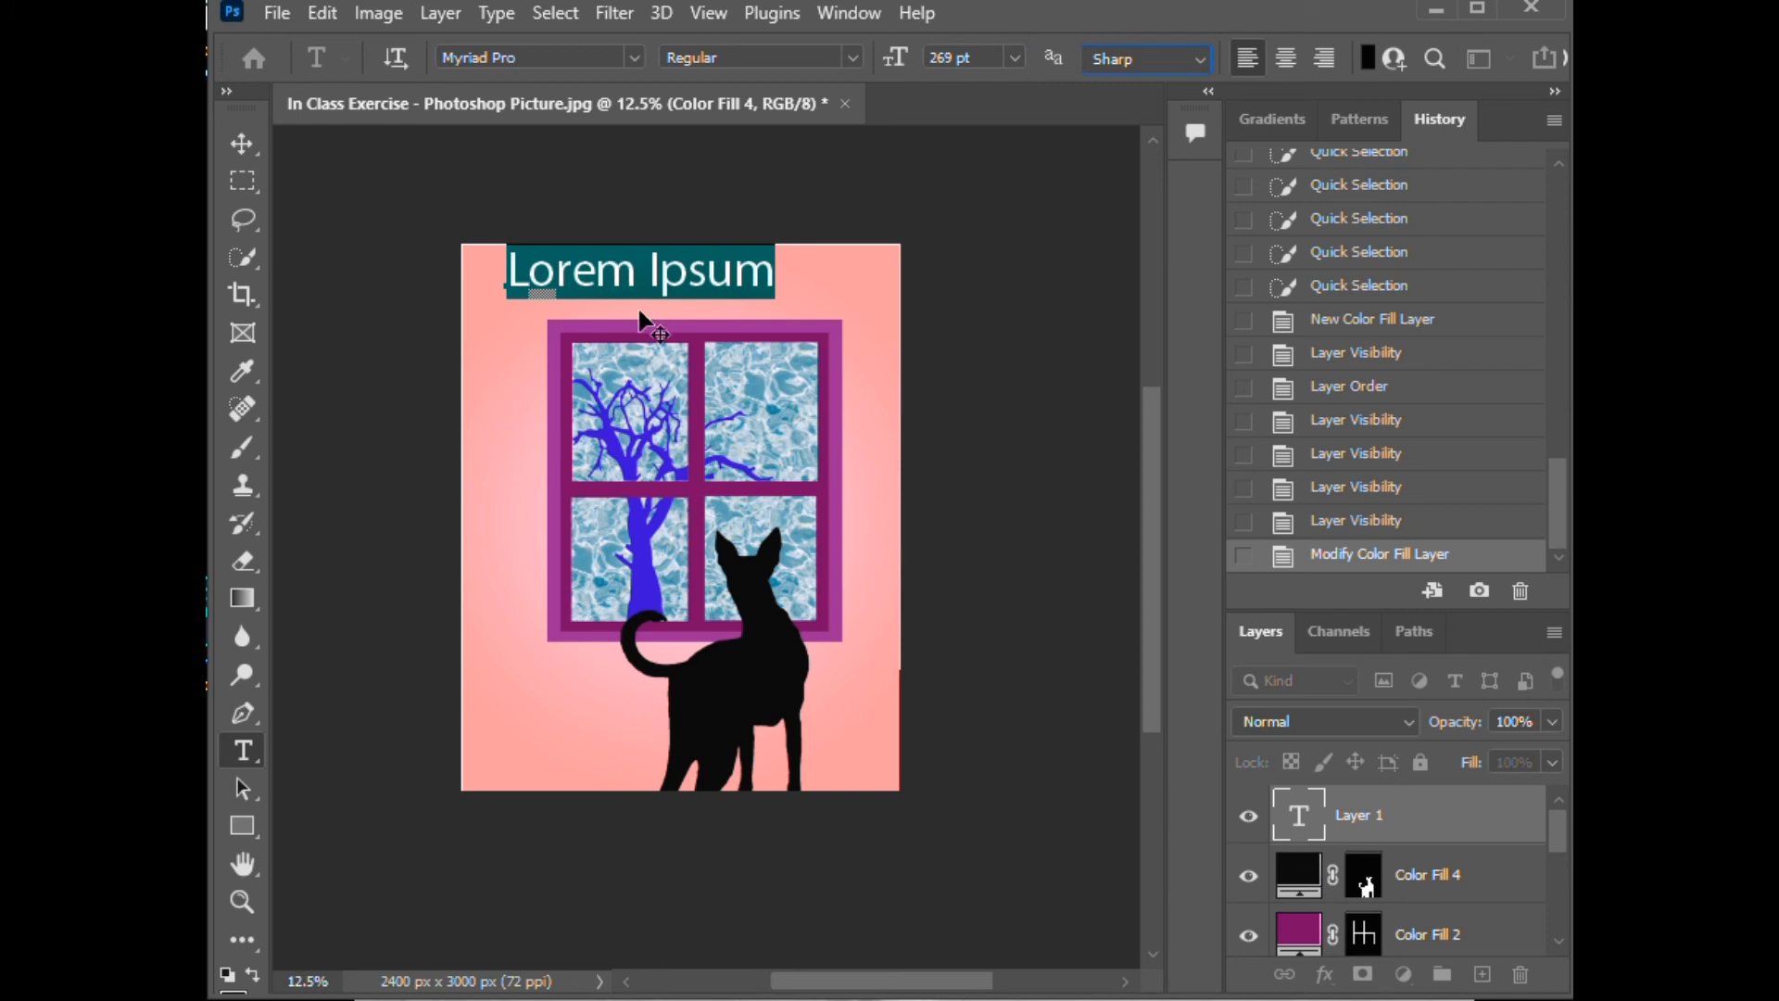
drag(639, 315, 693, 334)
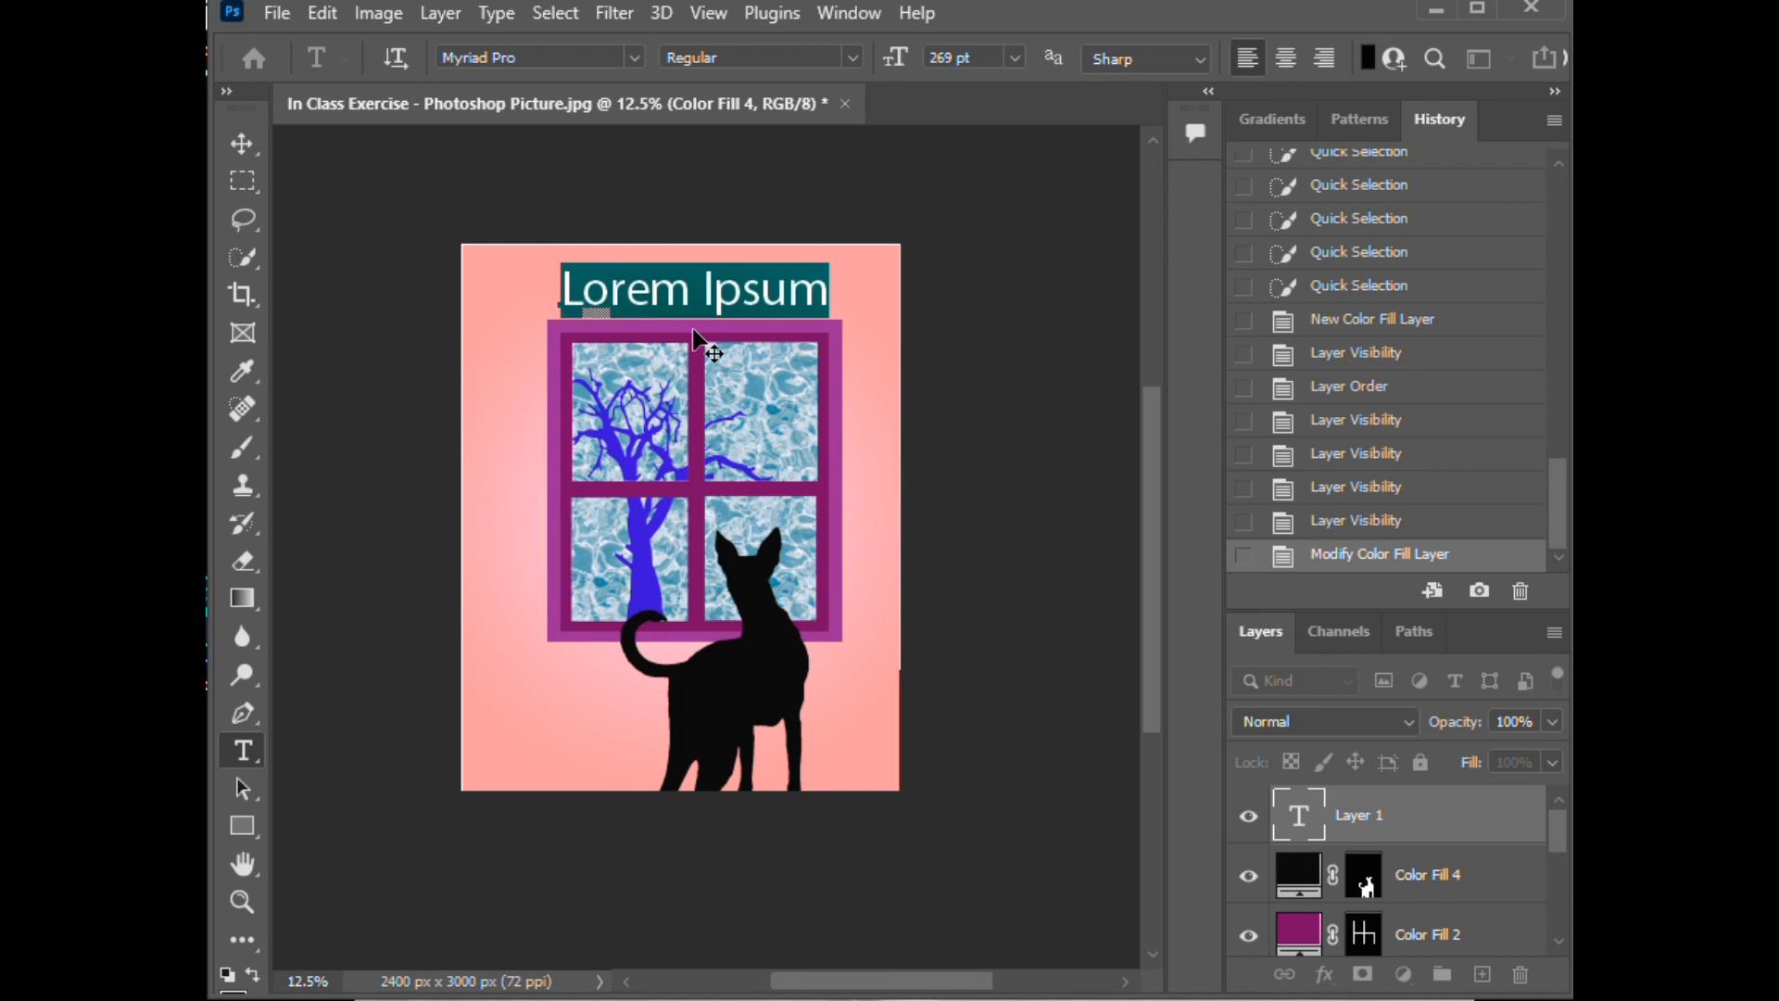
Step: Try the Lucida Fax font on the Lorem Ipsum text and commit the text layer
drag(833, 987, 772, 992)
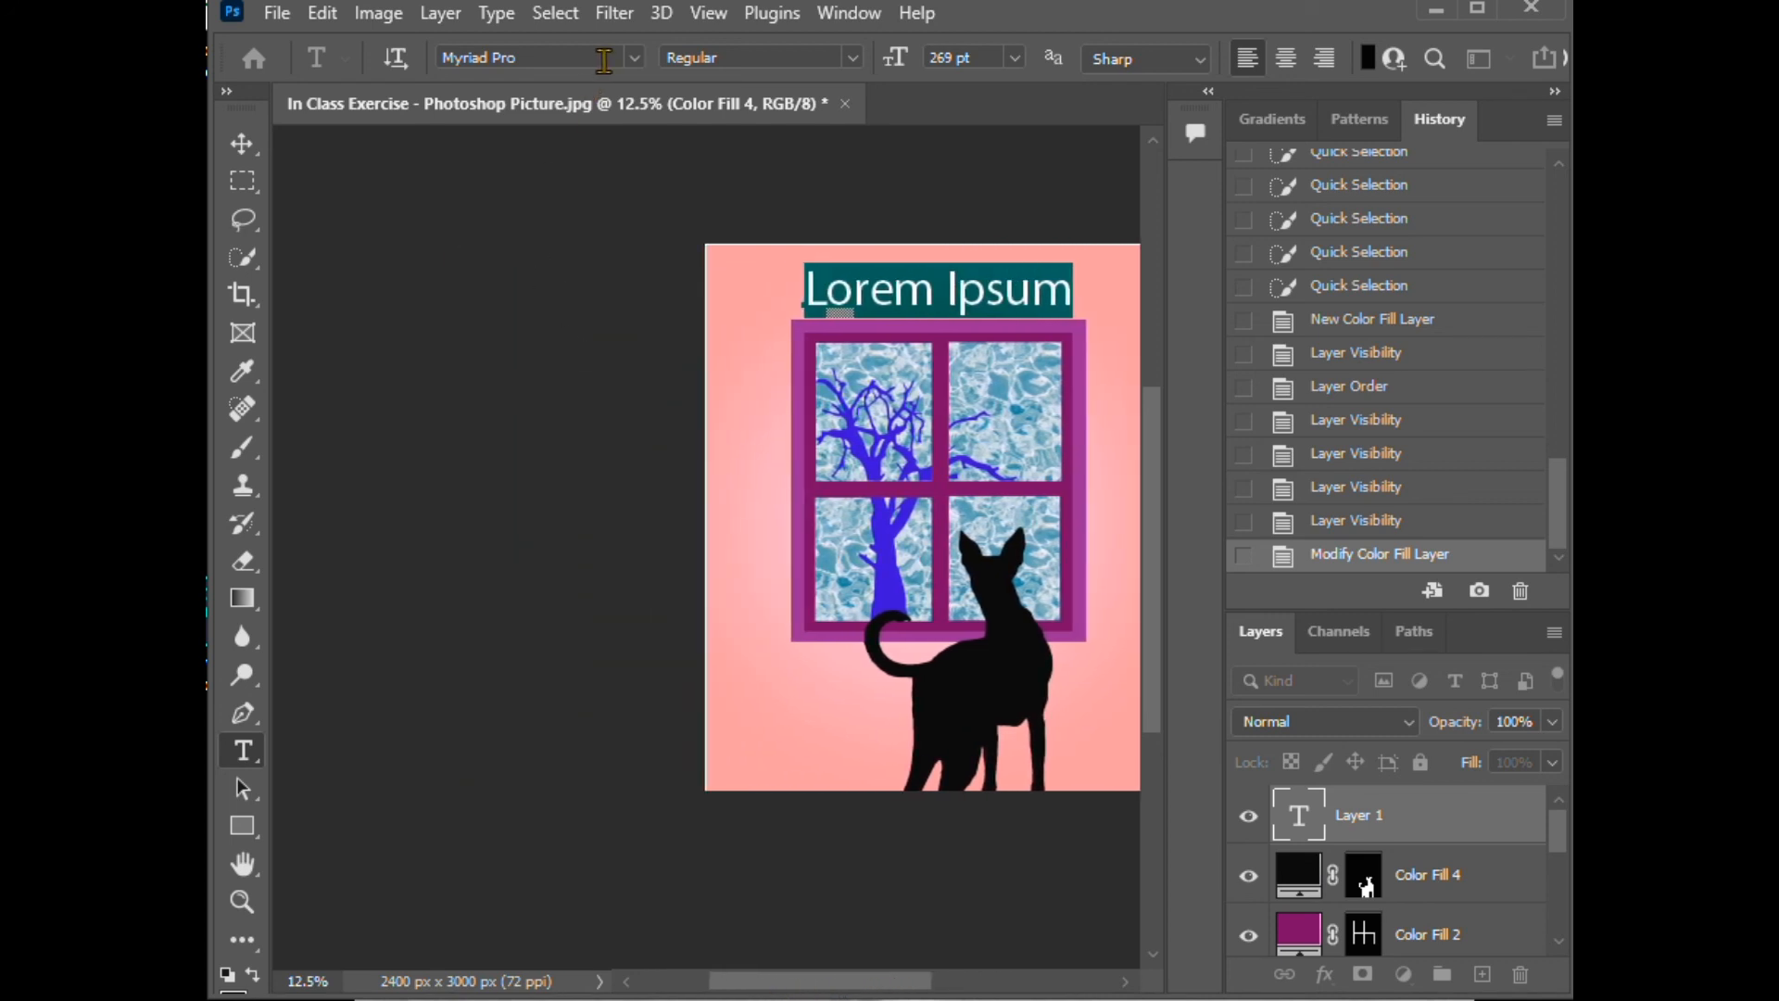
click(636, 60)
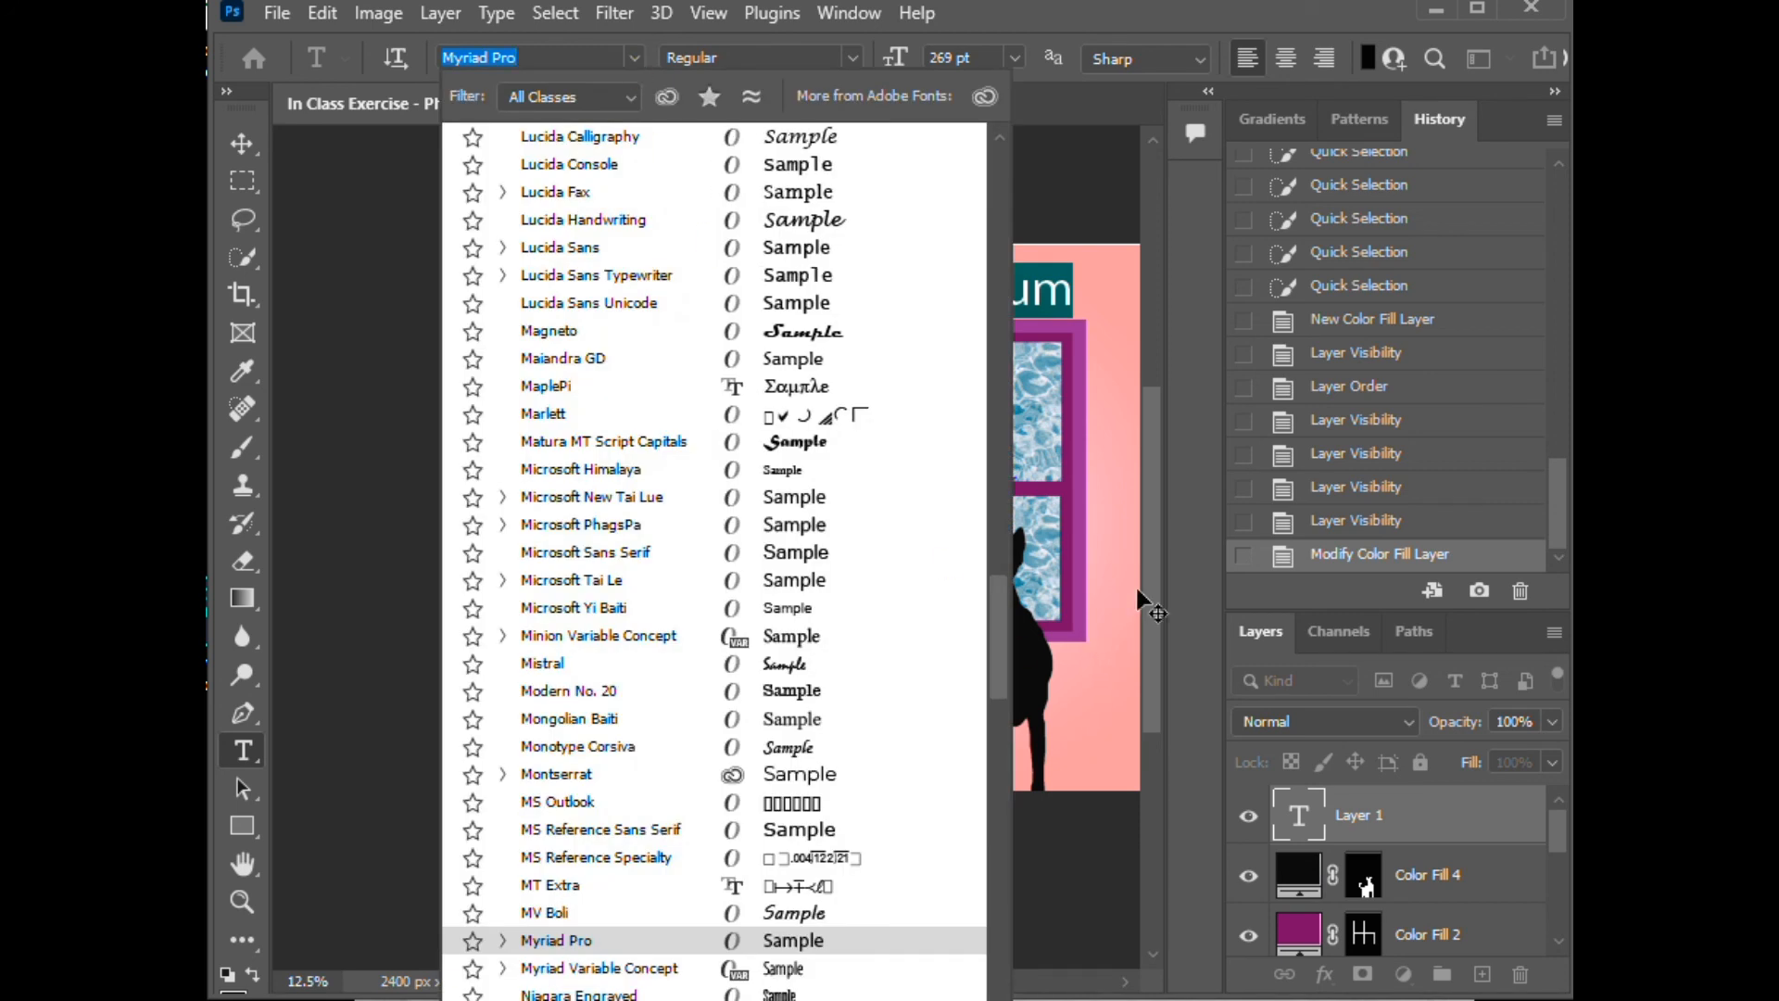
click(813, 200)
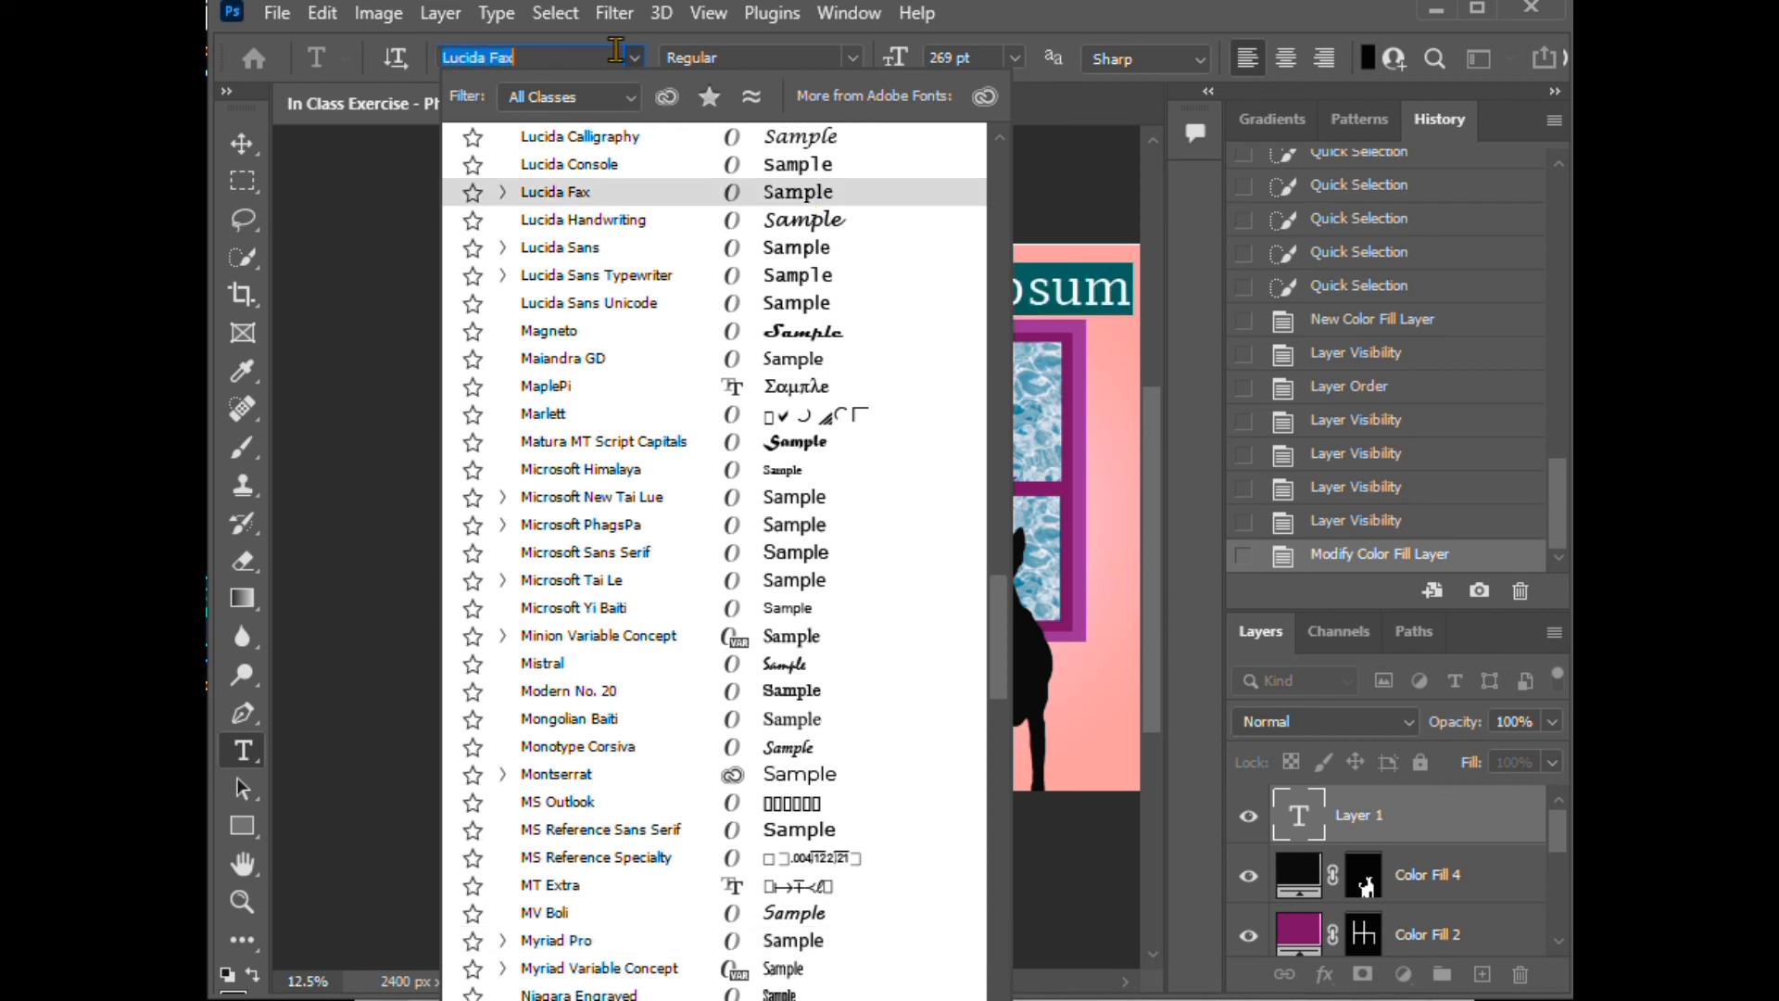
click(602, 53)
click(396, 308)
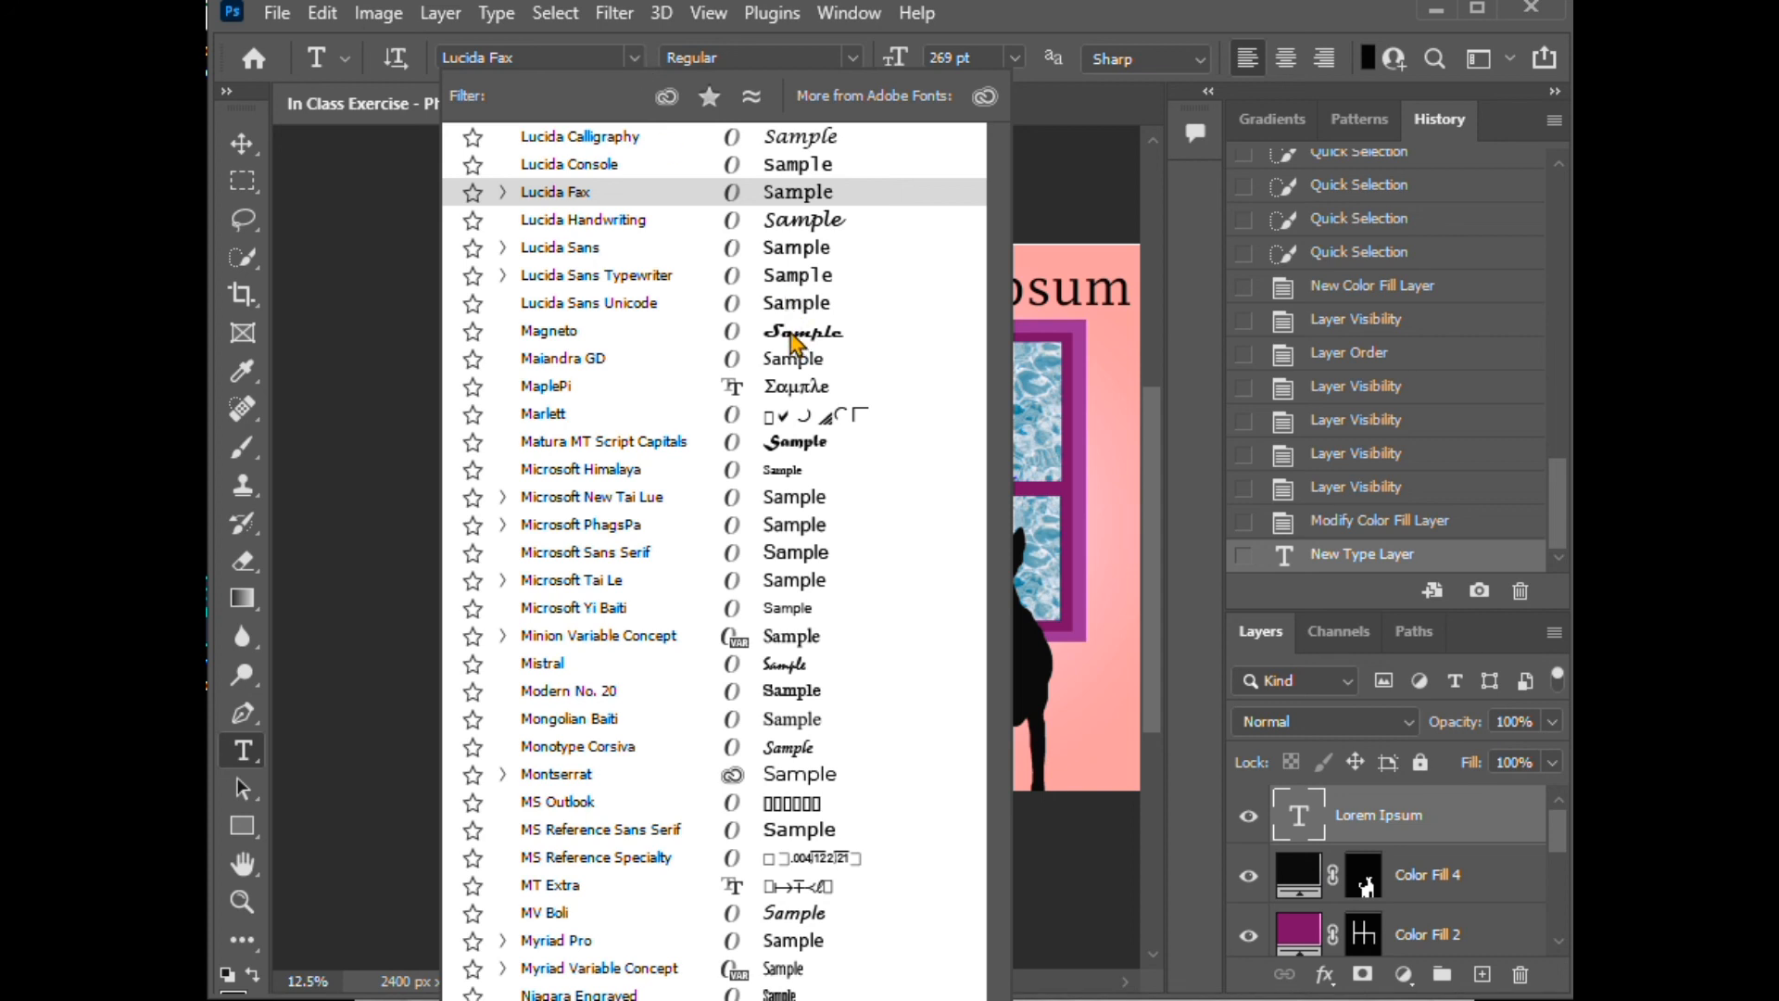
key(Escape)
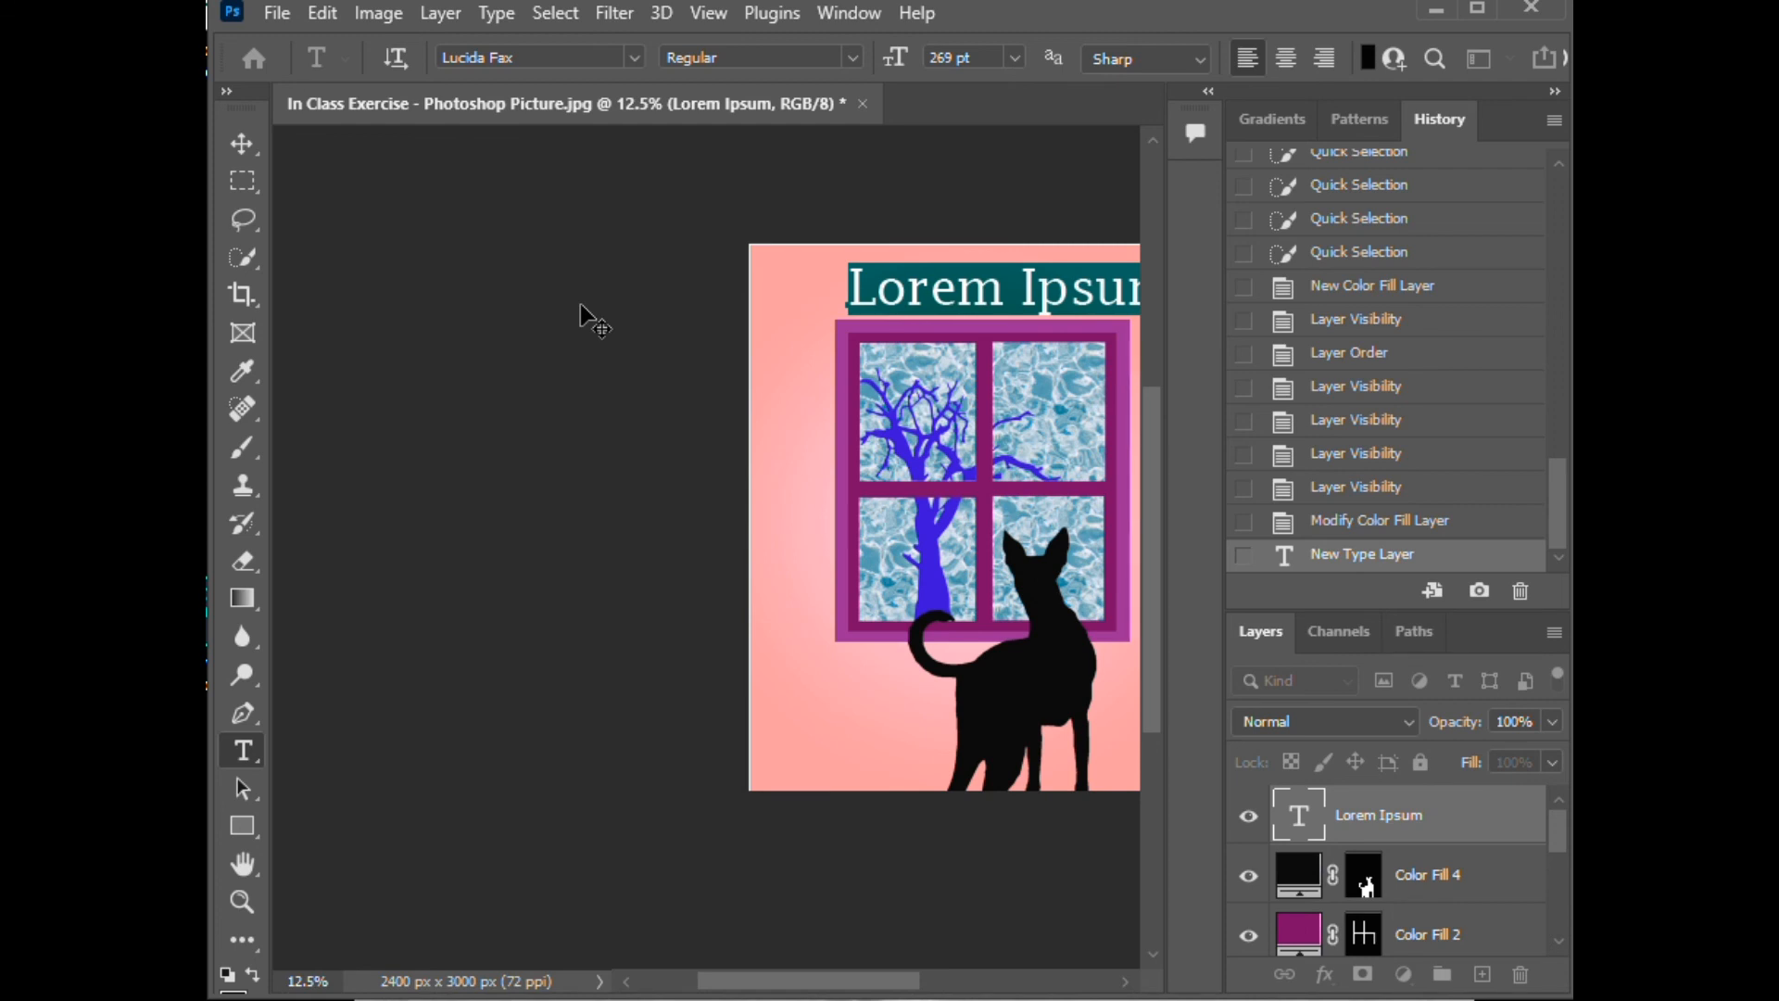
Step: Set the Lorem Ipsum text's font to Ravie and shift the text so it fits within the picture's width
click(635, 58)
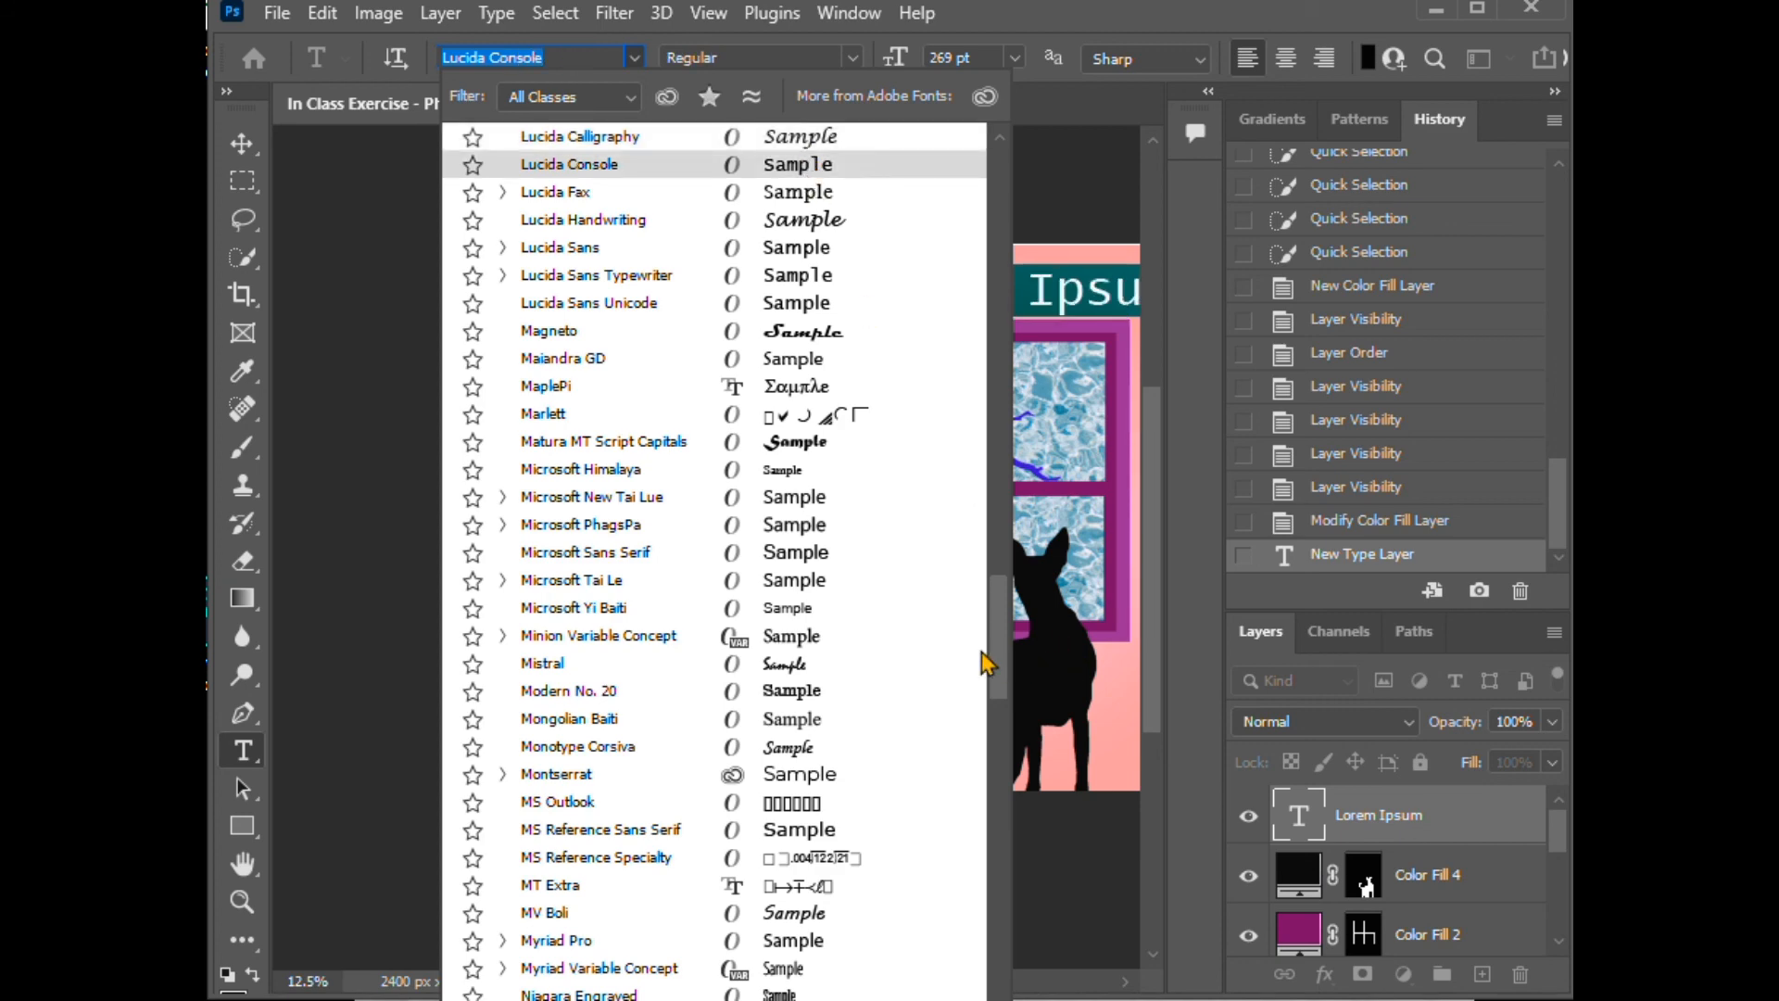
drag(992, 667, 1003, 707)
scroll(999, 727, down, 9)
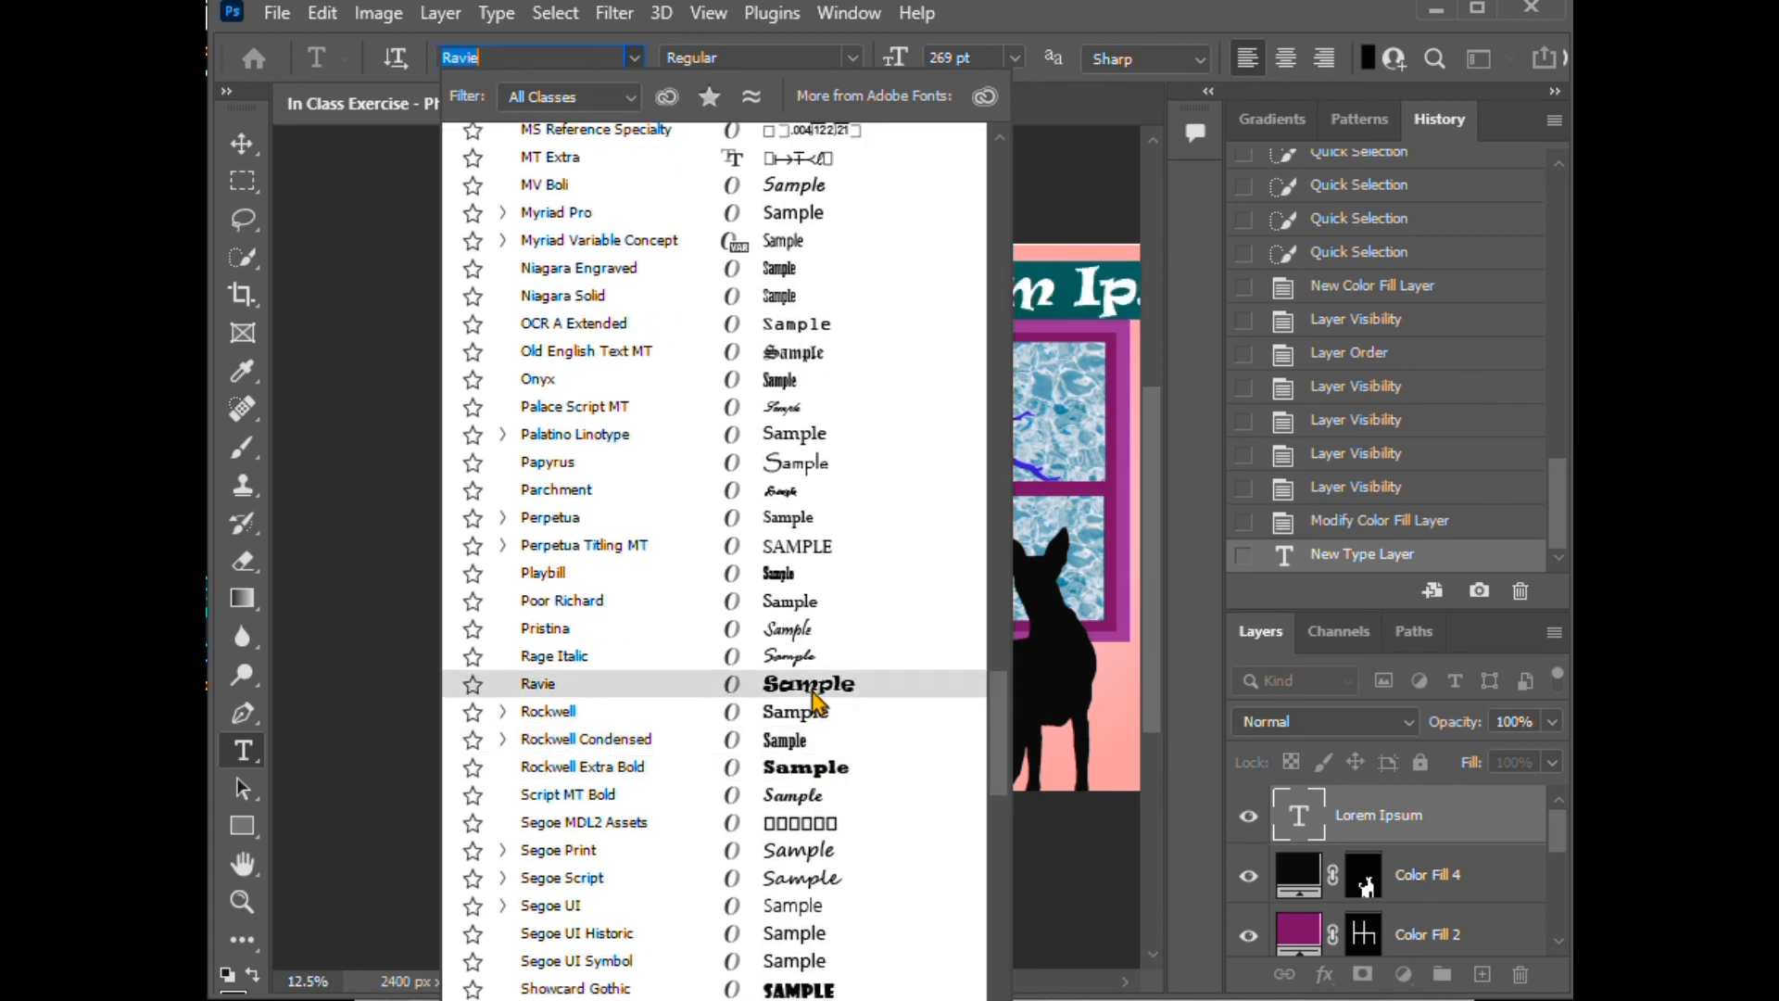
click(813, 695)
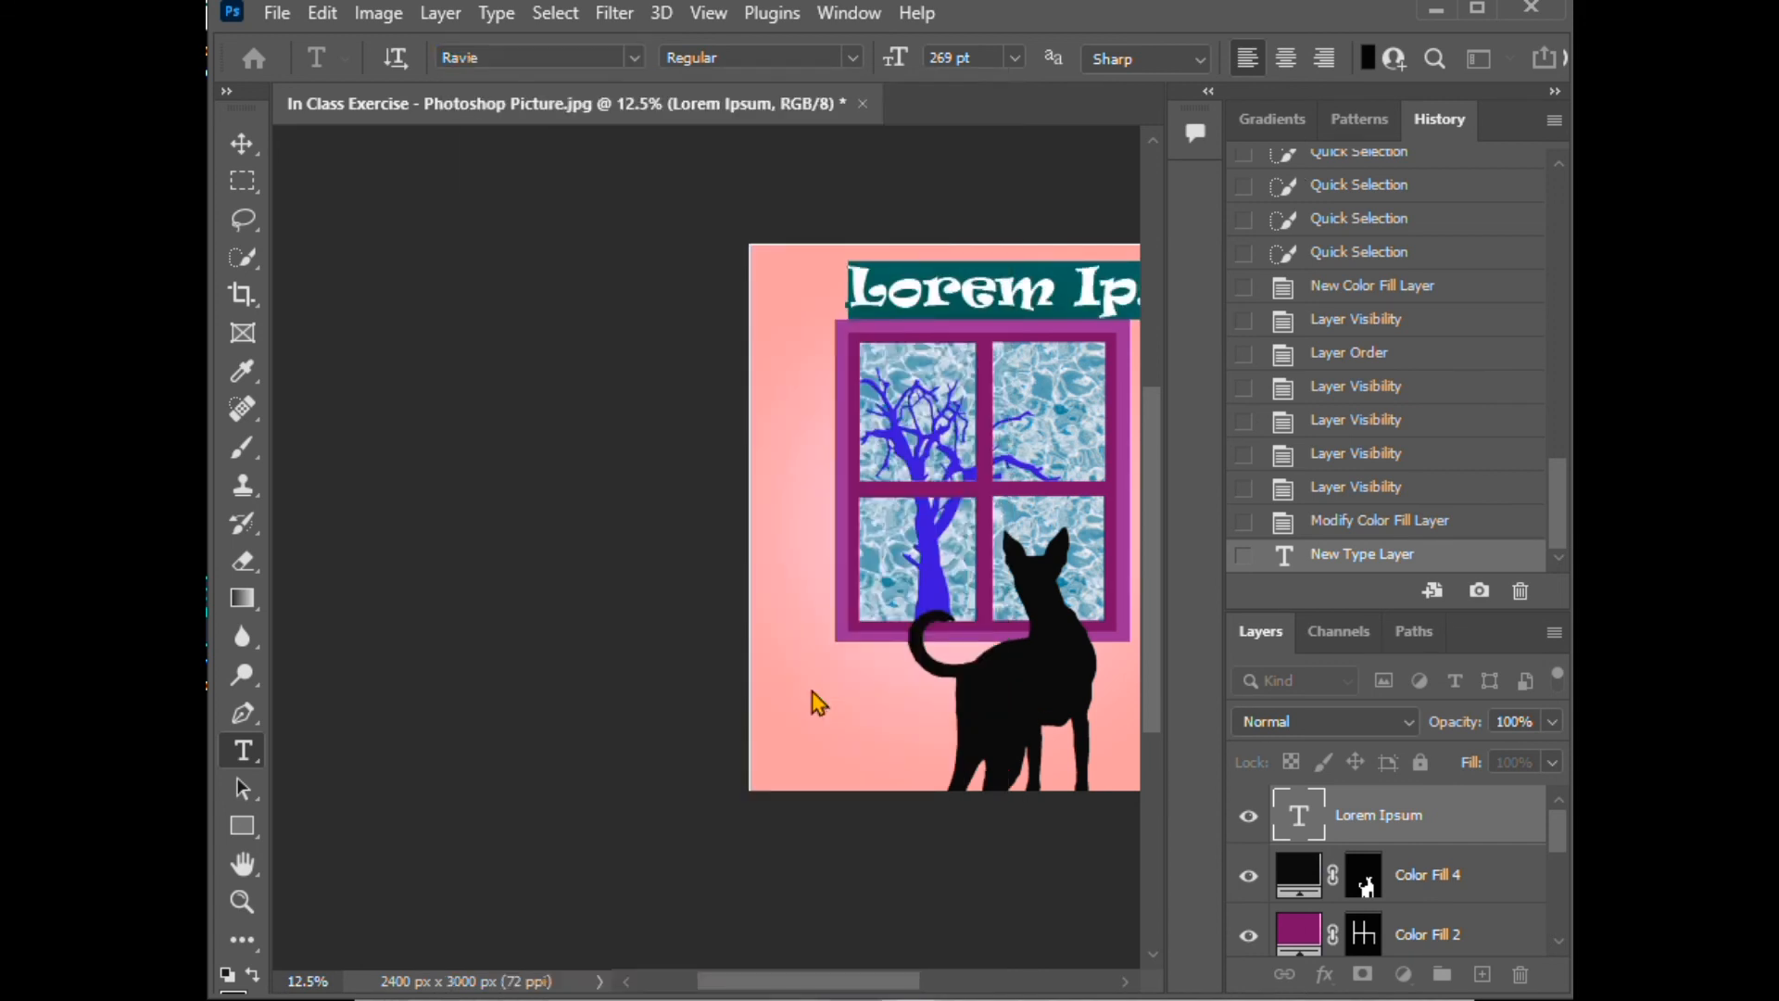
drag(769, 980, 833, 989)
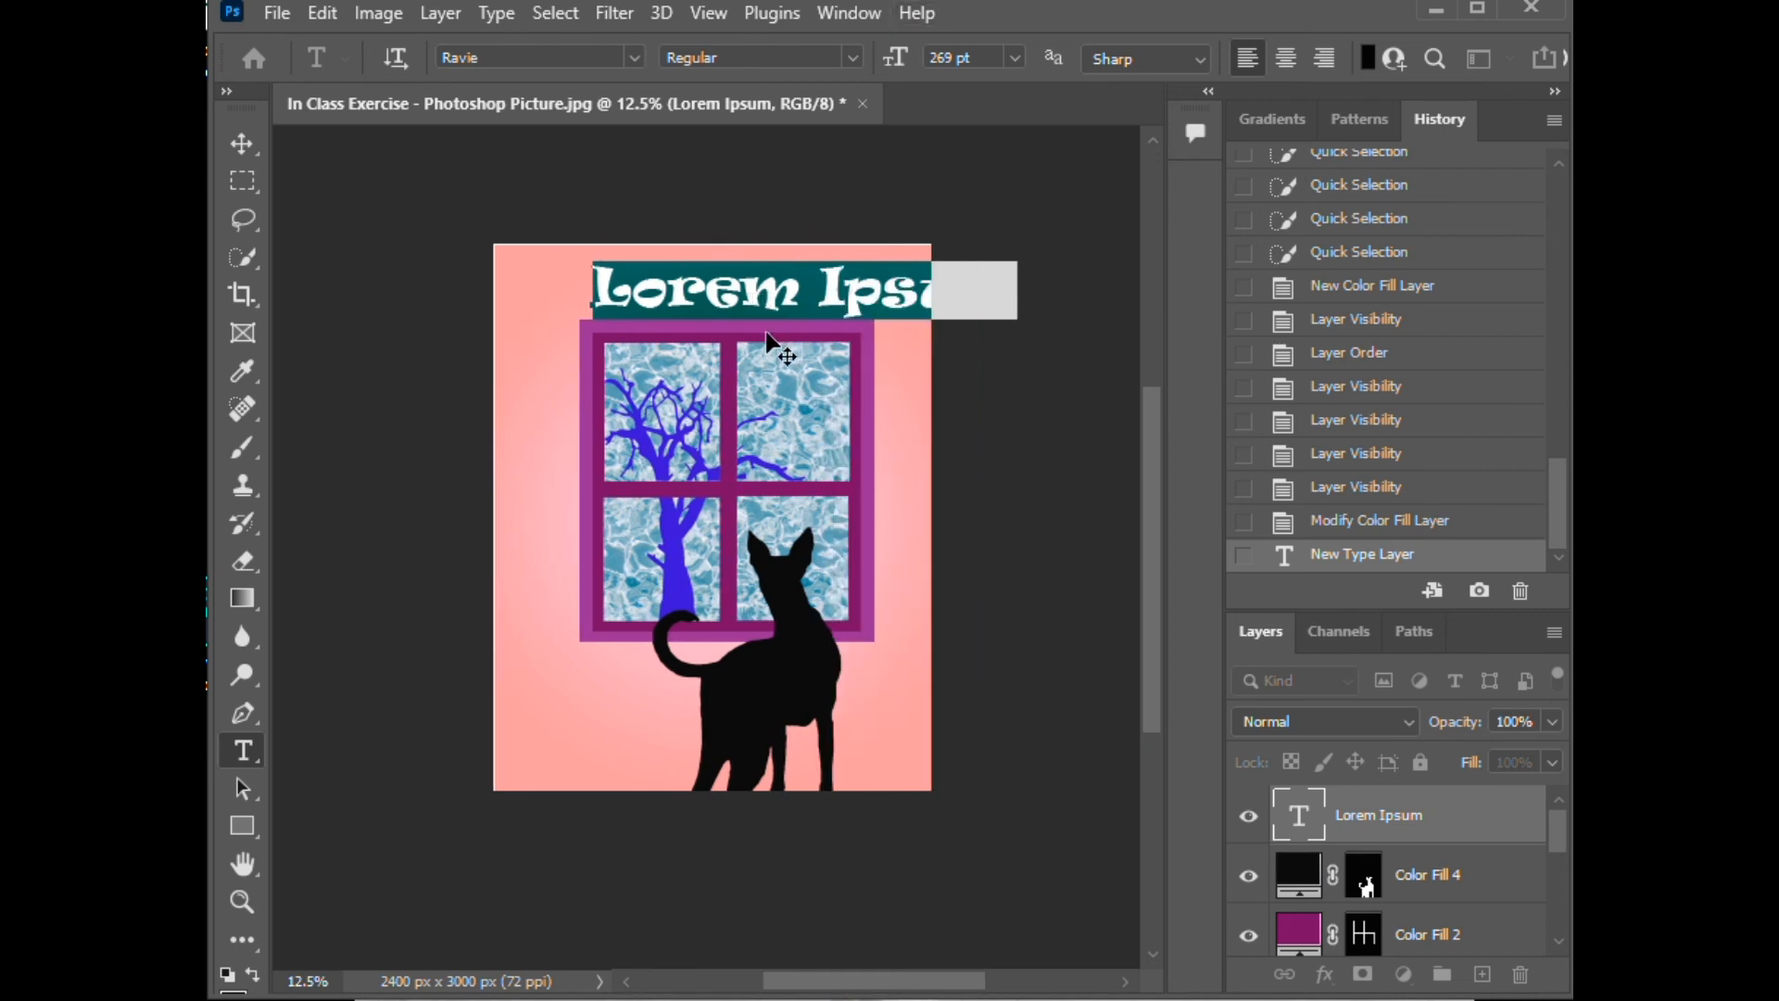
drag(766, 339, 675, 339)
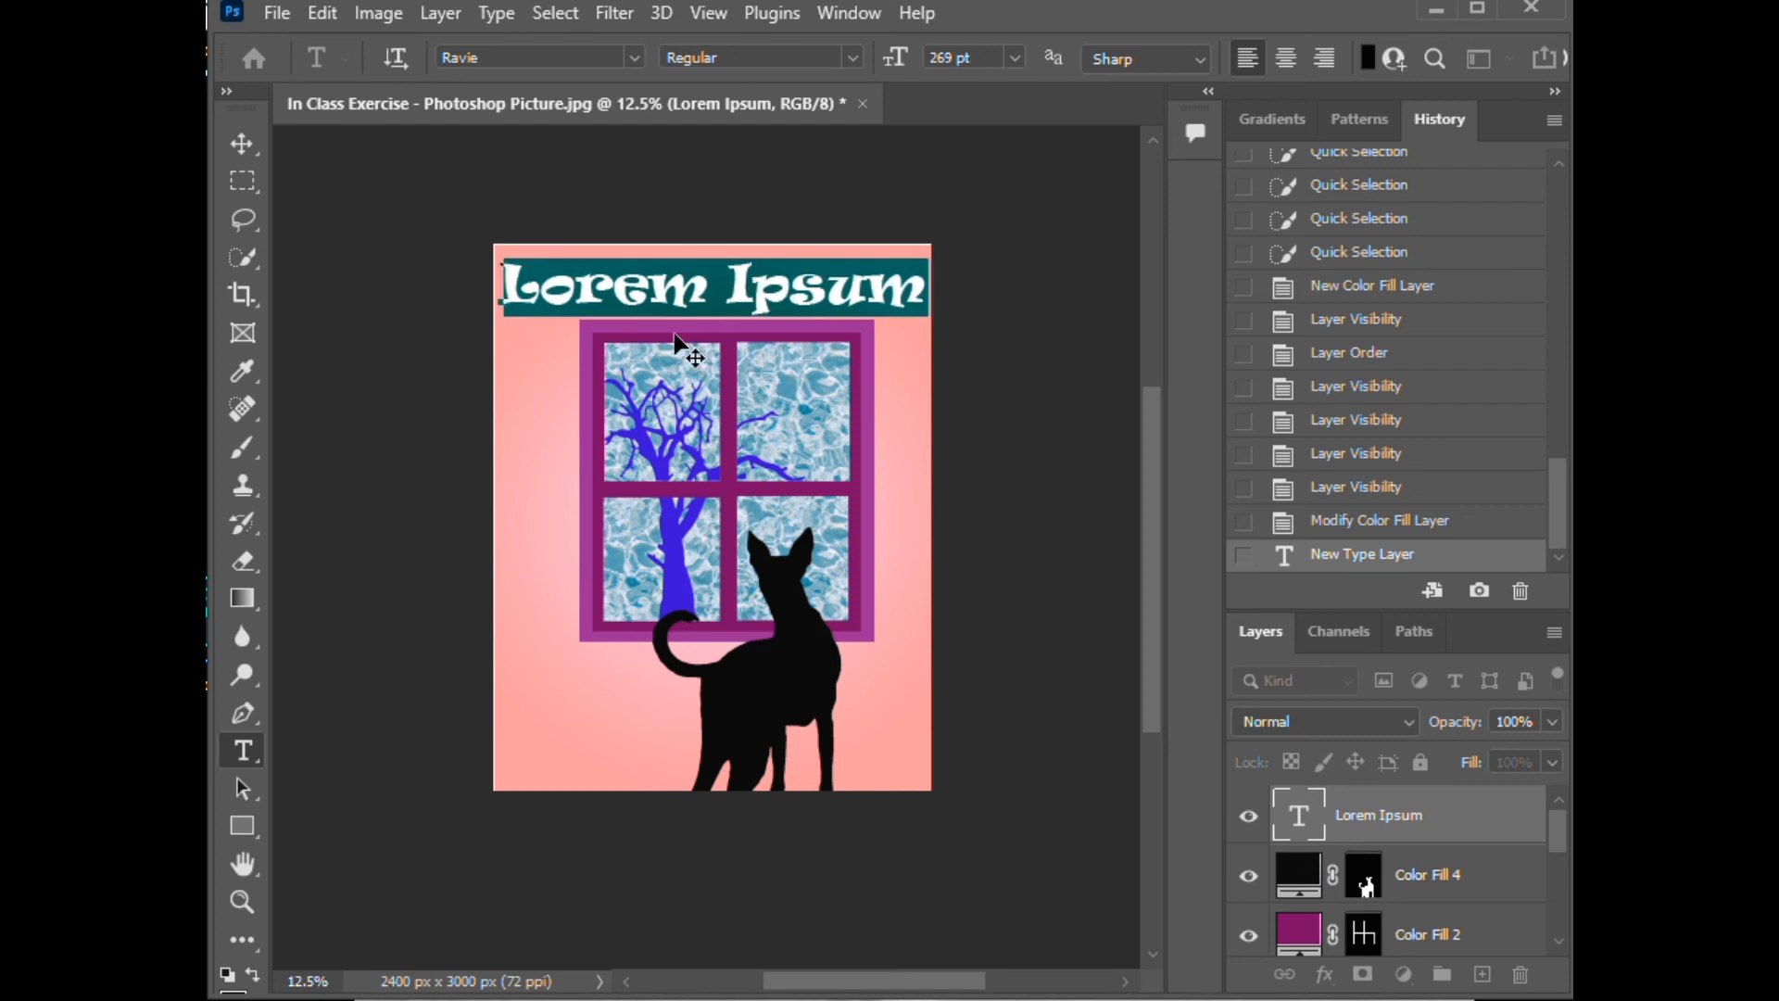
Step: Replace the placeholder text with NEKO and centre the word above the window
click(864, 288)
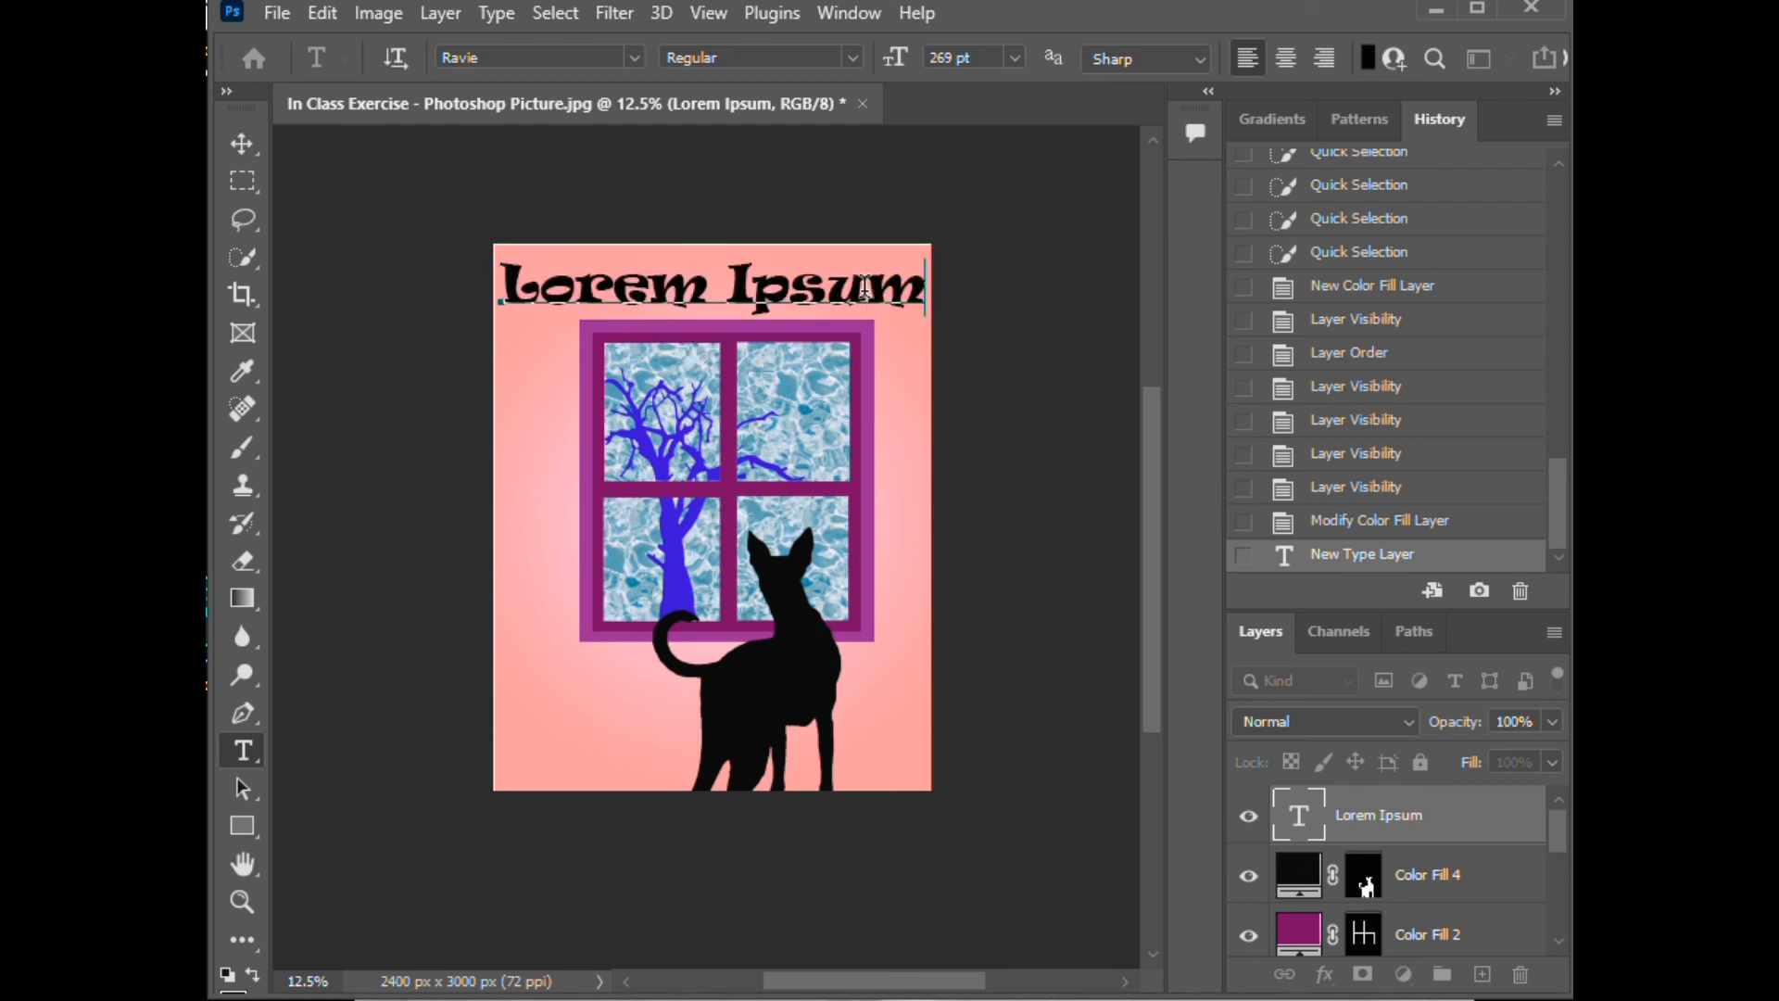
key(Delete)
key(Left)
key(Left)
key(Left)
key(Delete)
key(Delete)
key(Delete)
key(Left)
key(Left)
key(Delete)
key(Delete)
key(BackSpace)
key(BackSpace)
key(BackSpace)
key(BackSpace)
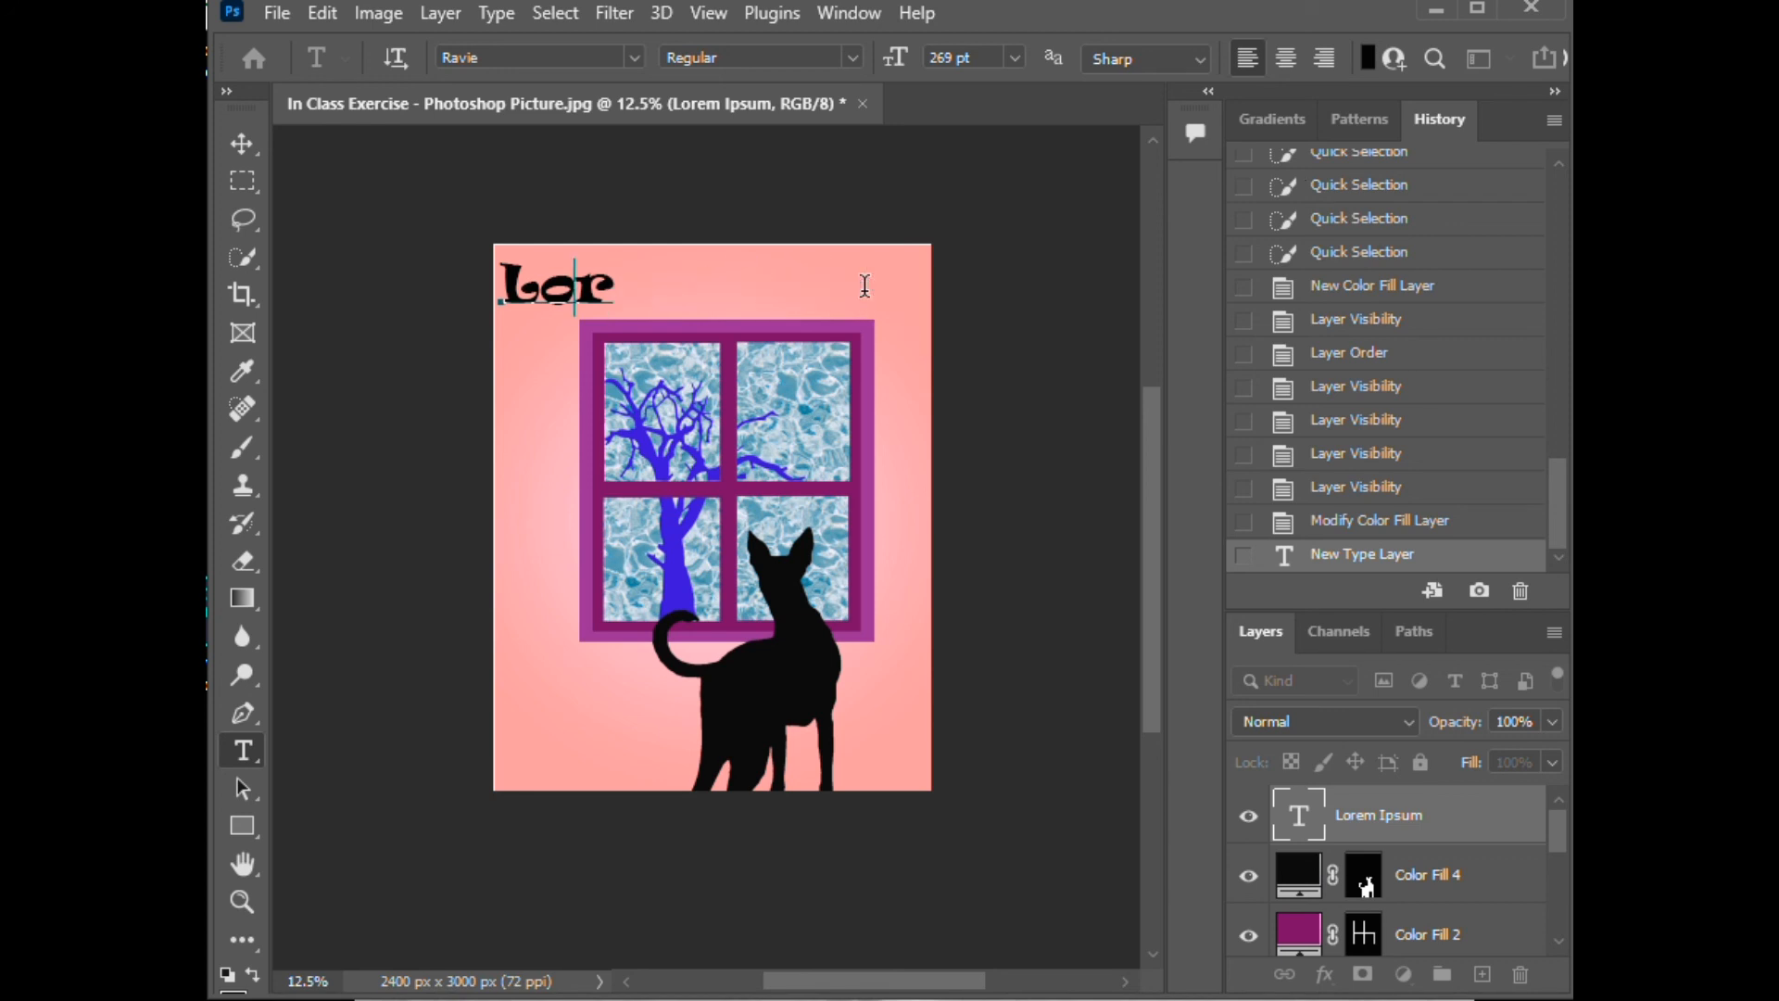
key(BackSpace)
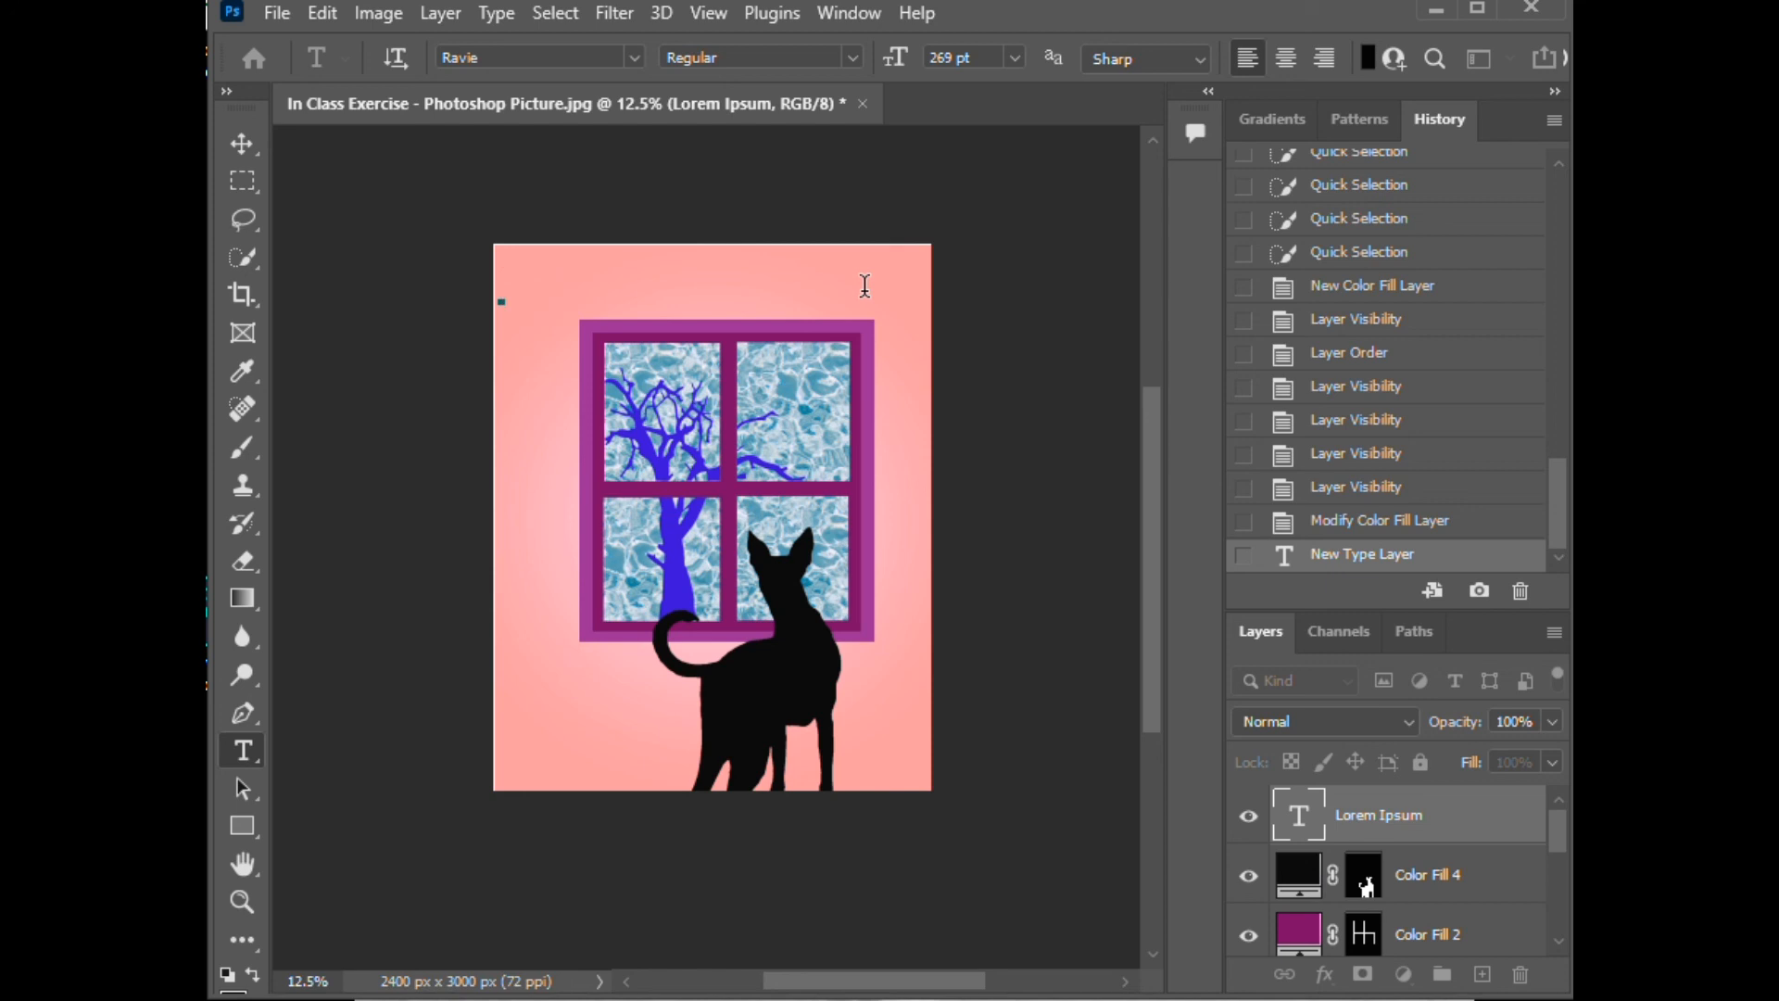
text(NEKO)
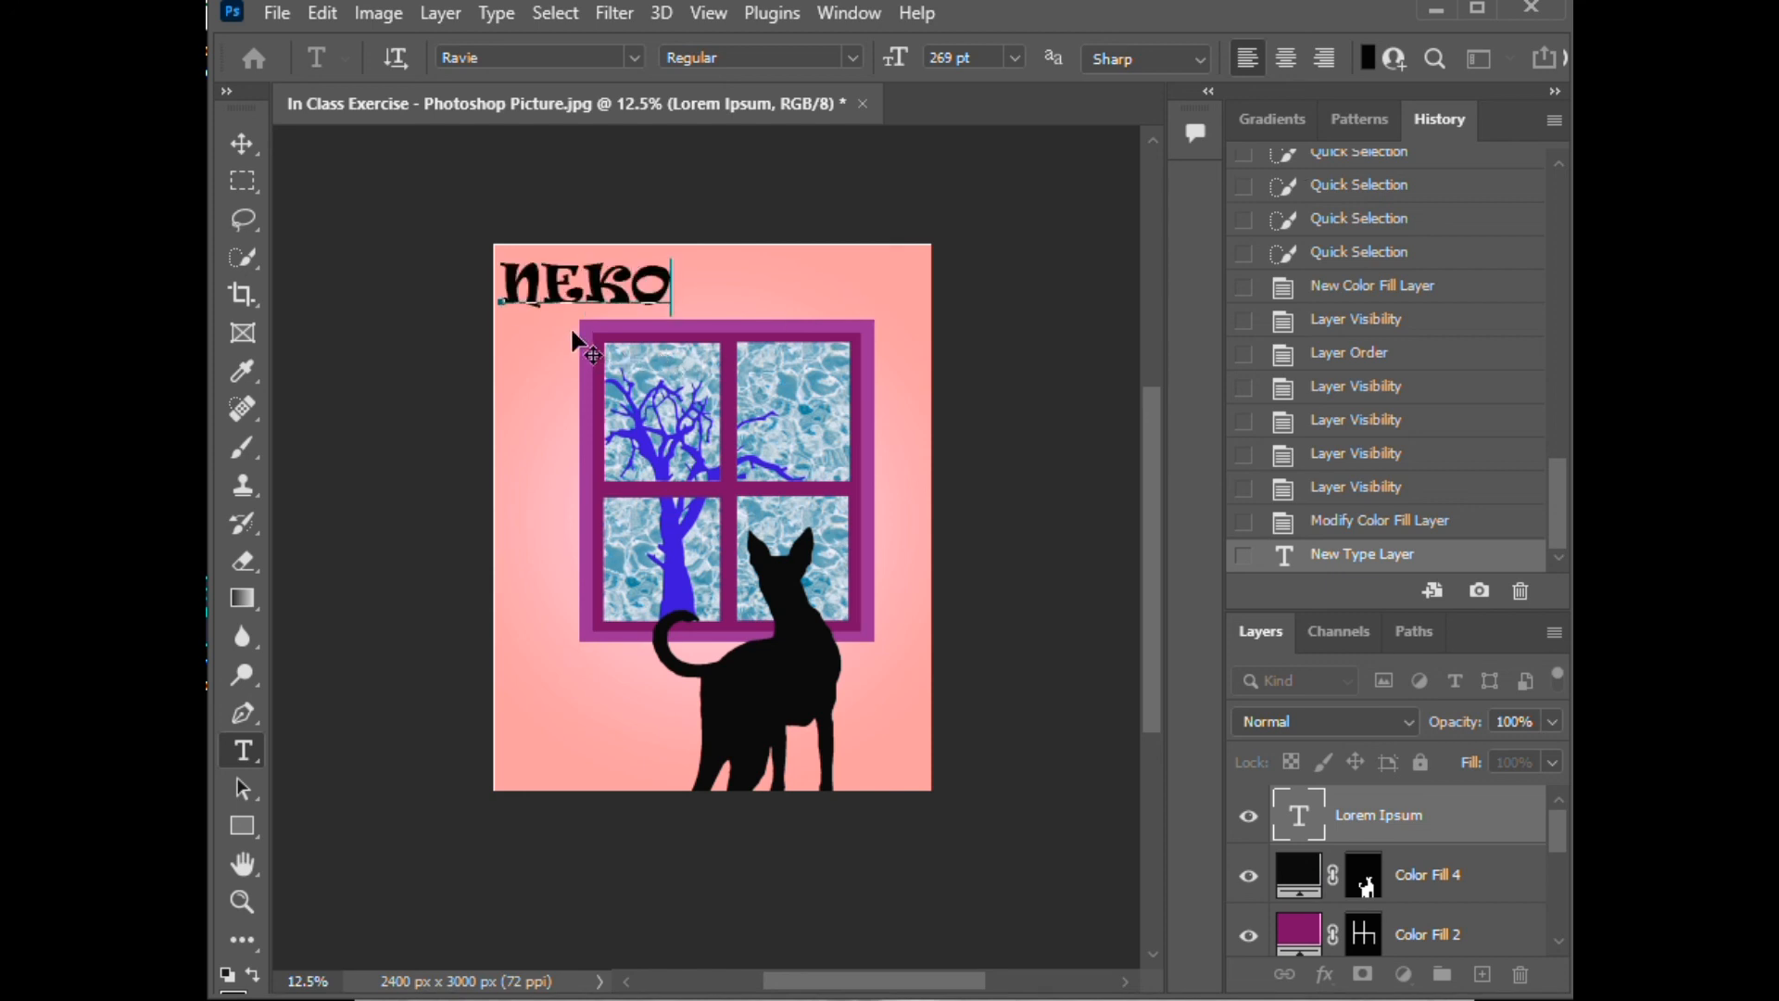
drag(580, 337, 721, 331)
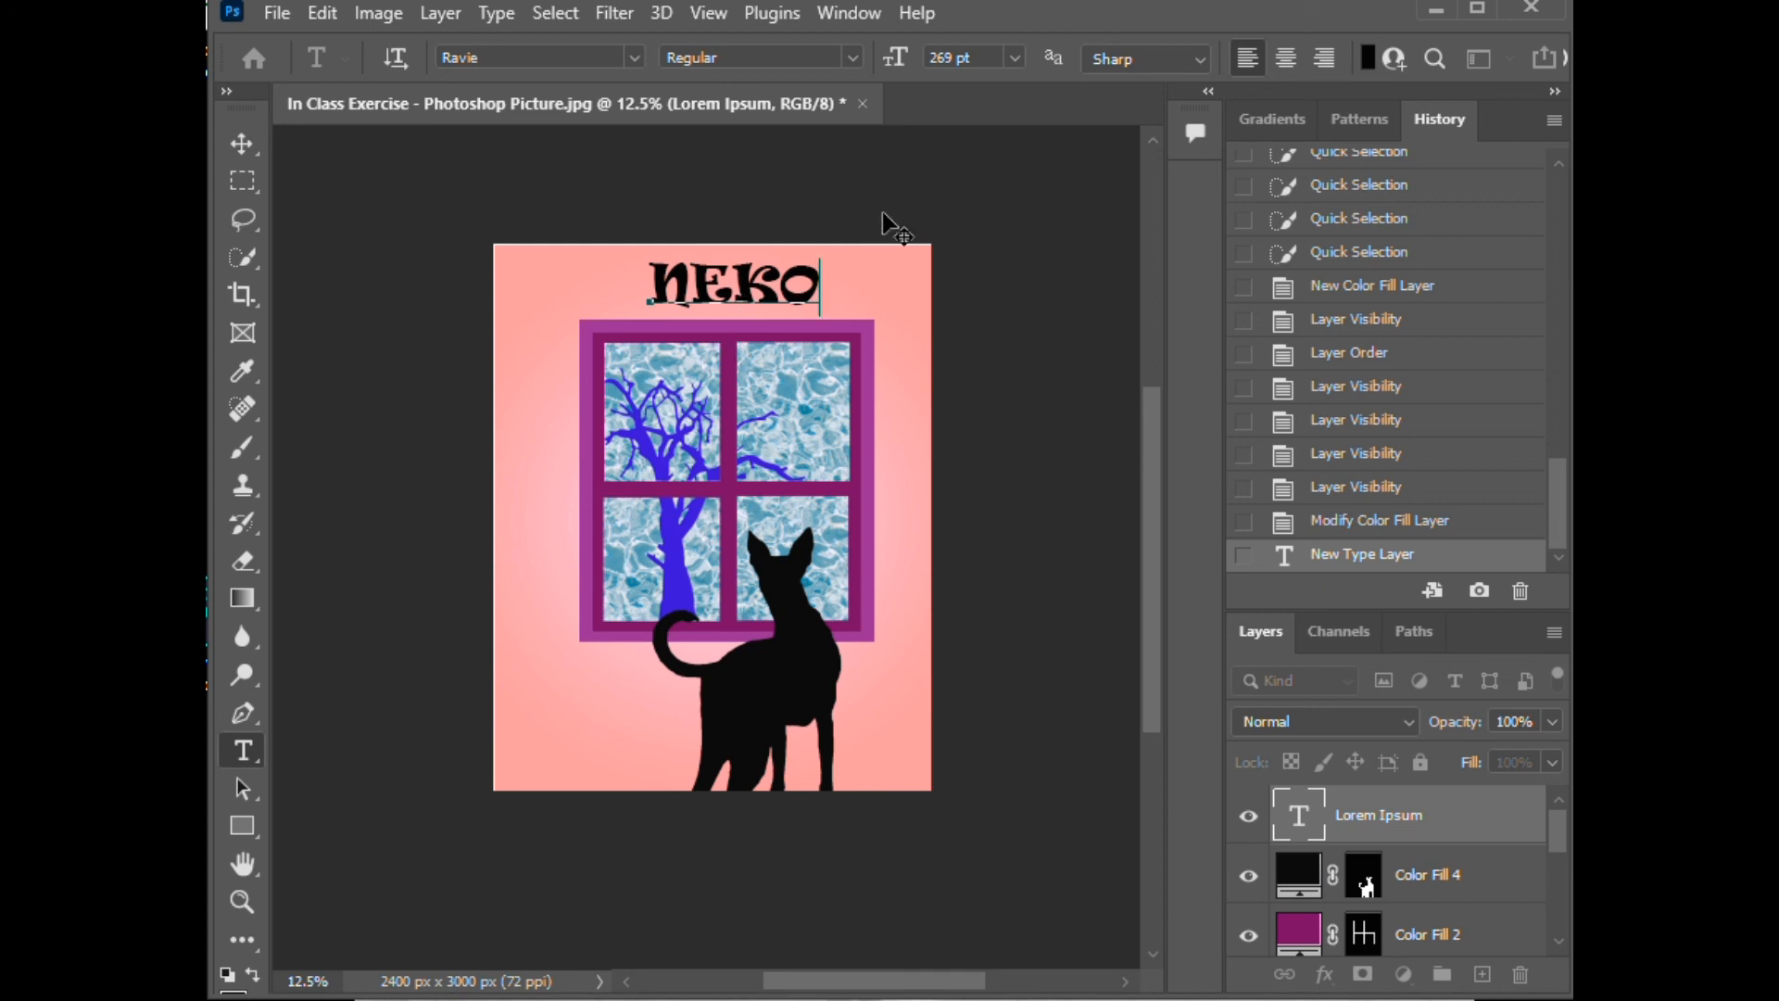
Step: Select the whole word NEKO in the title text
drag(818, 274, 665, 271)
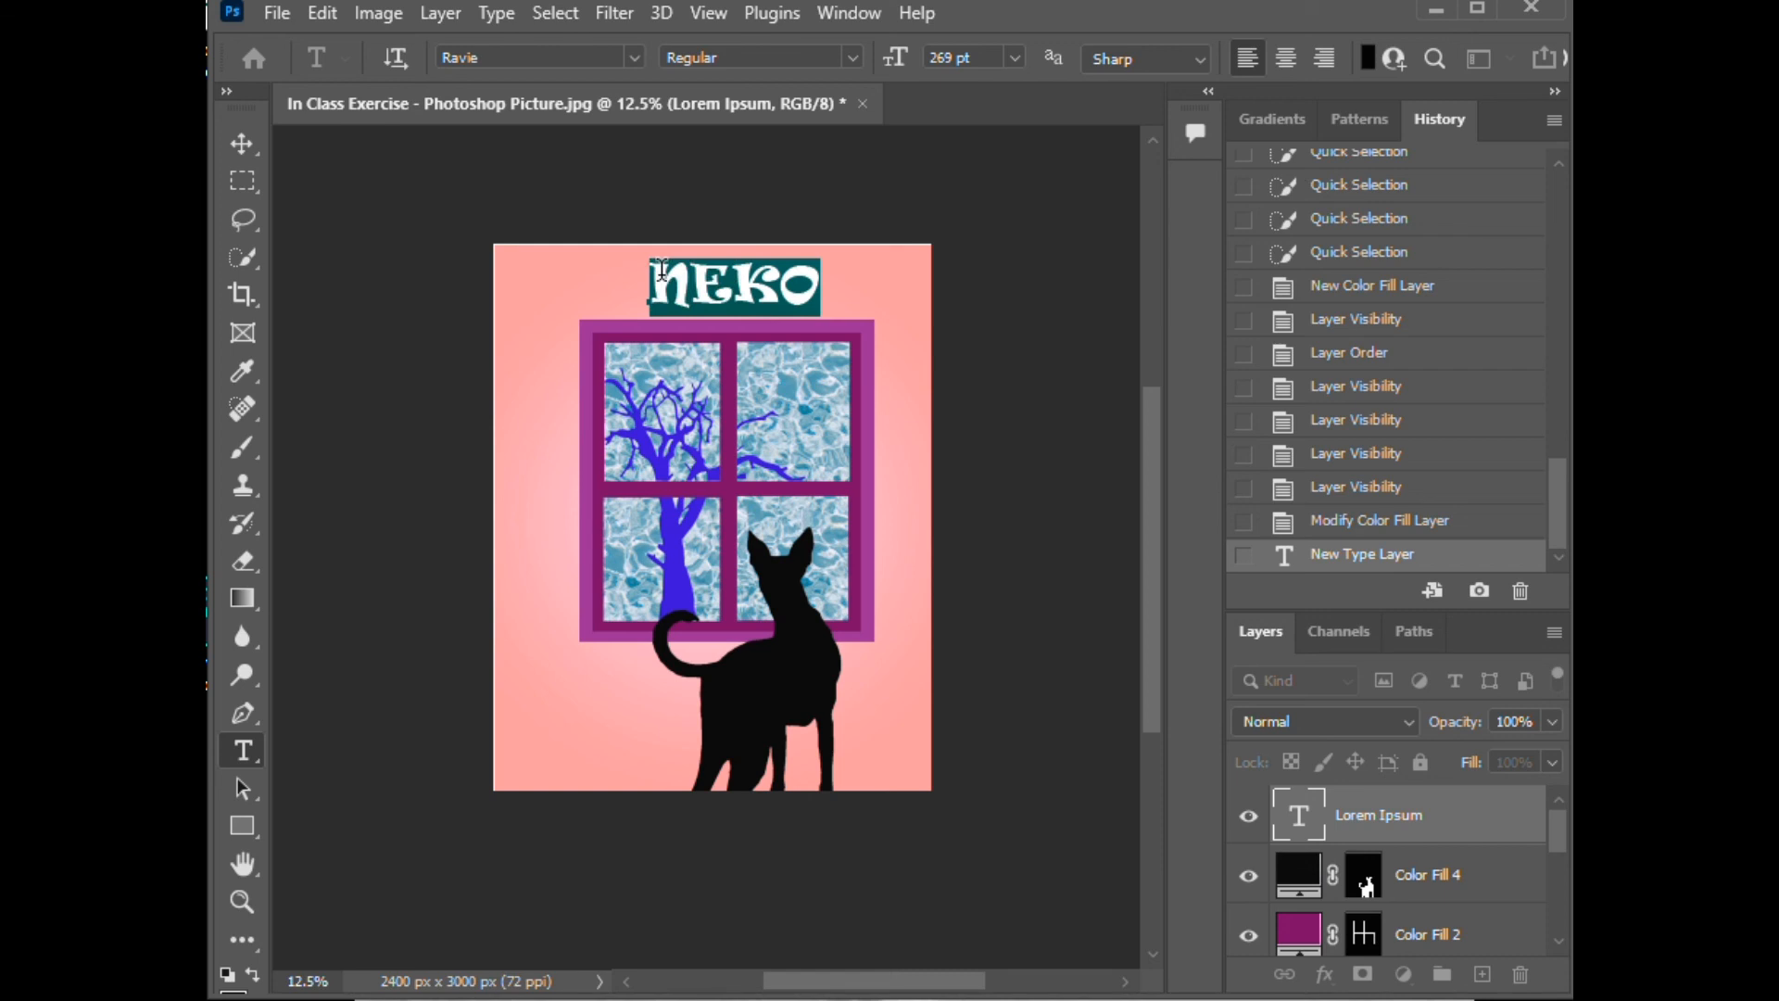